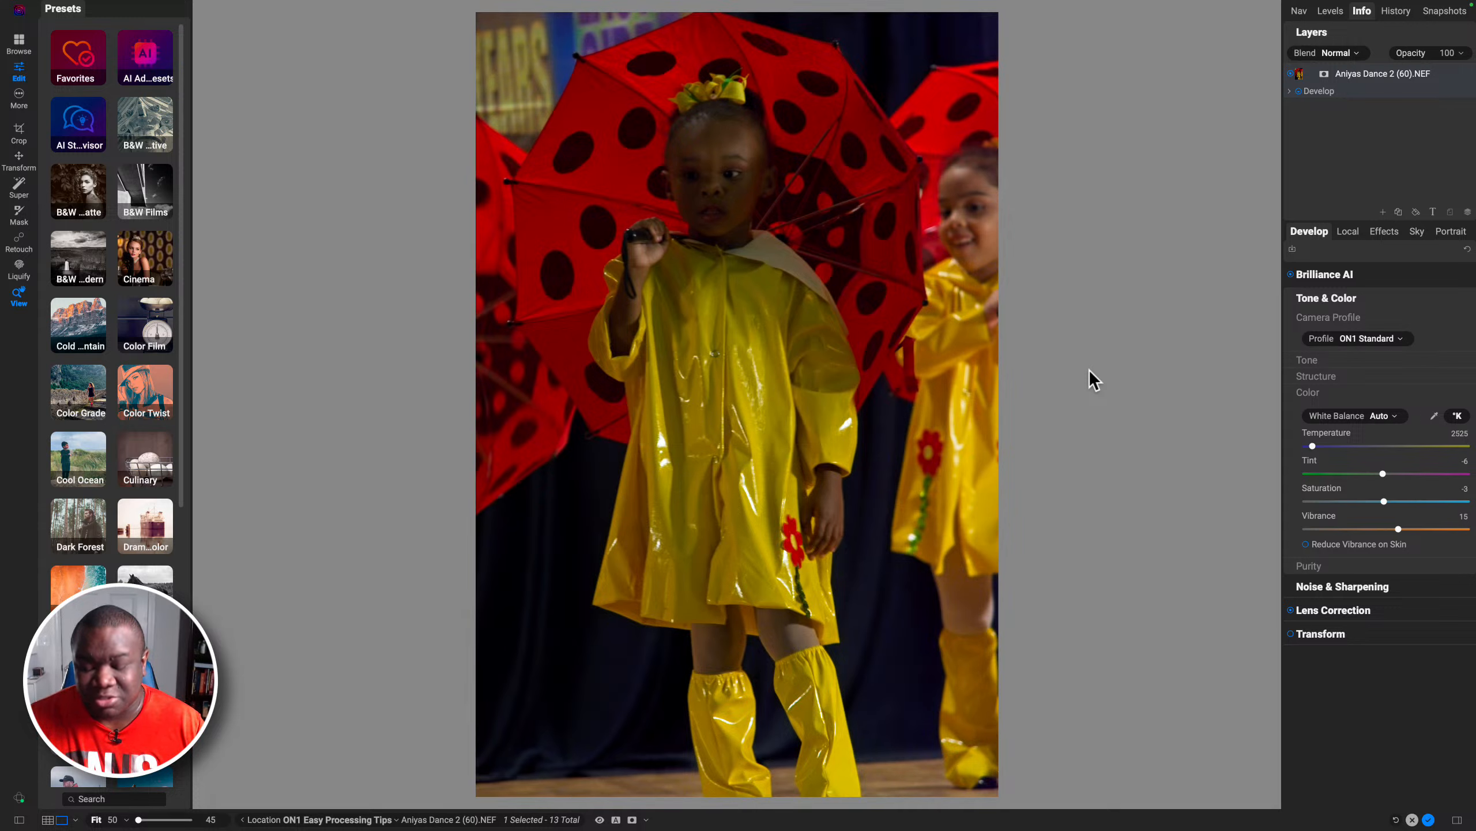
Step: Expand Brilliance AI's Fine Tune settings and lower its Color Amount to 40
key("backslash")
key("backslash")
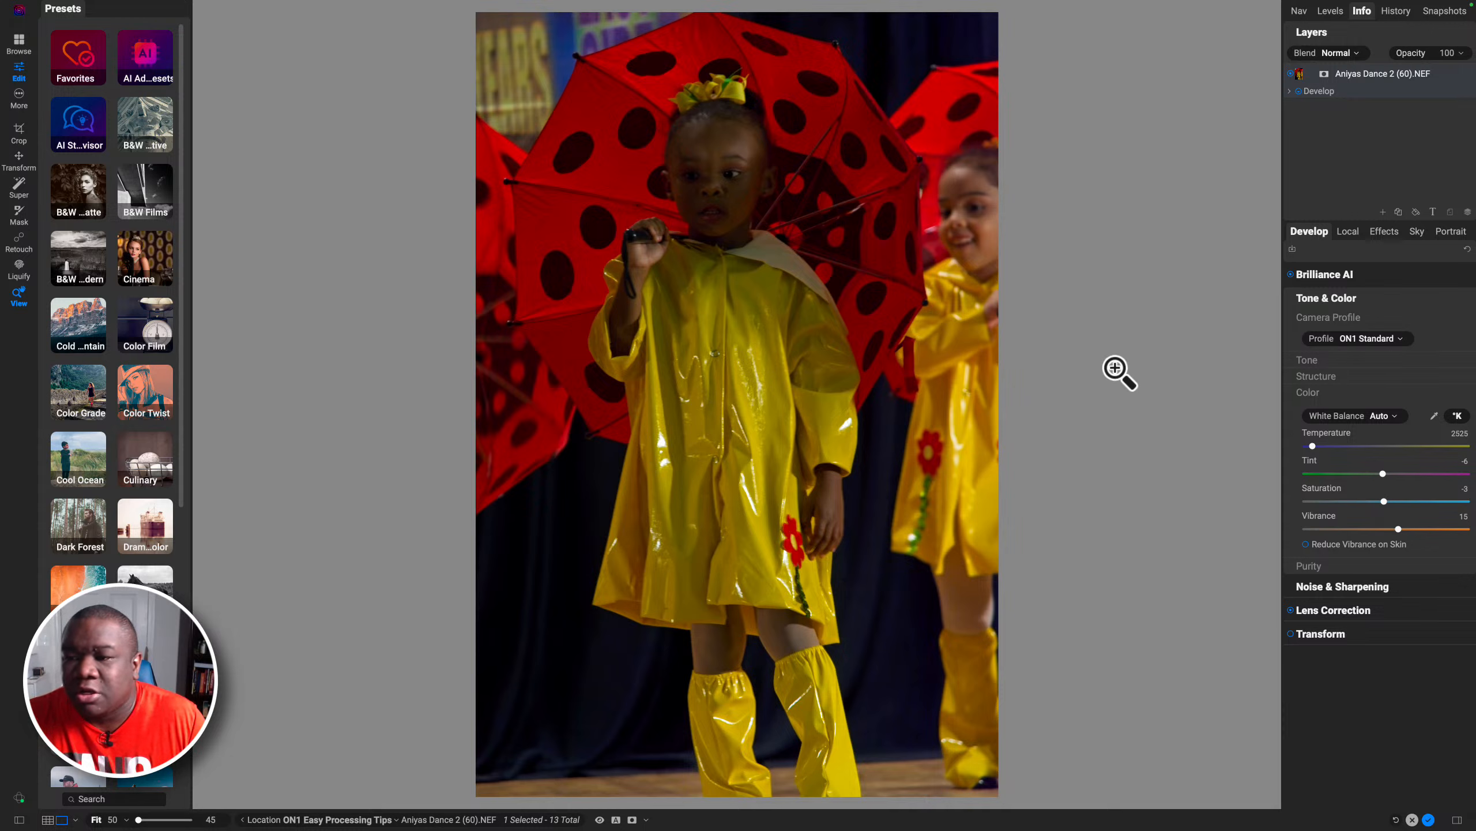
left_click(1345, 275)
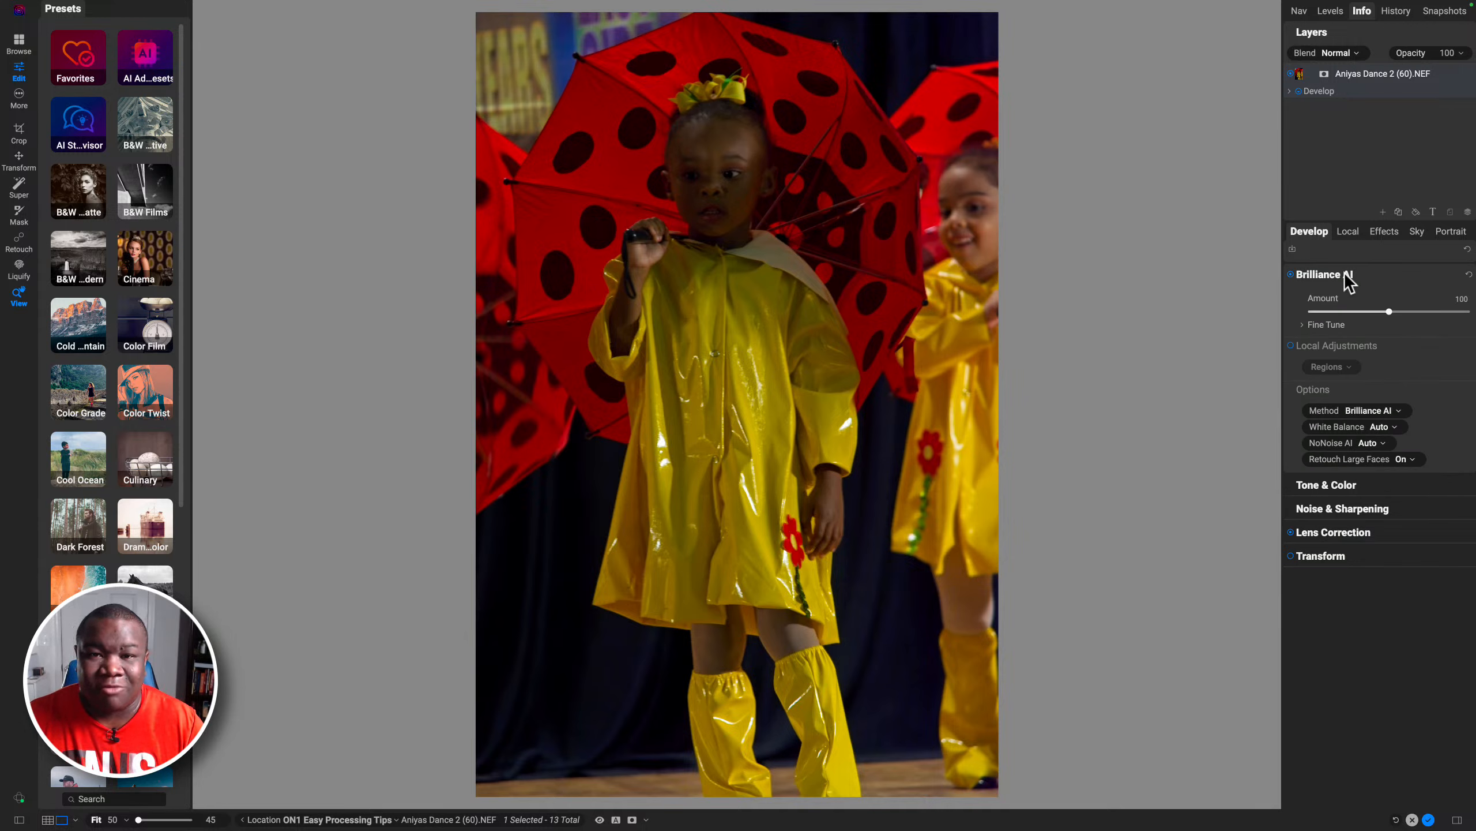
left_click(1321, 326)
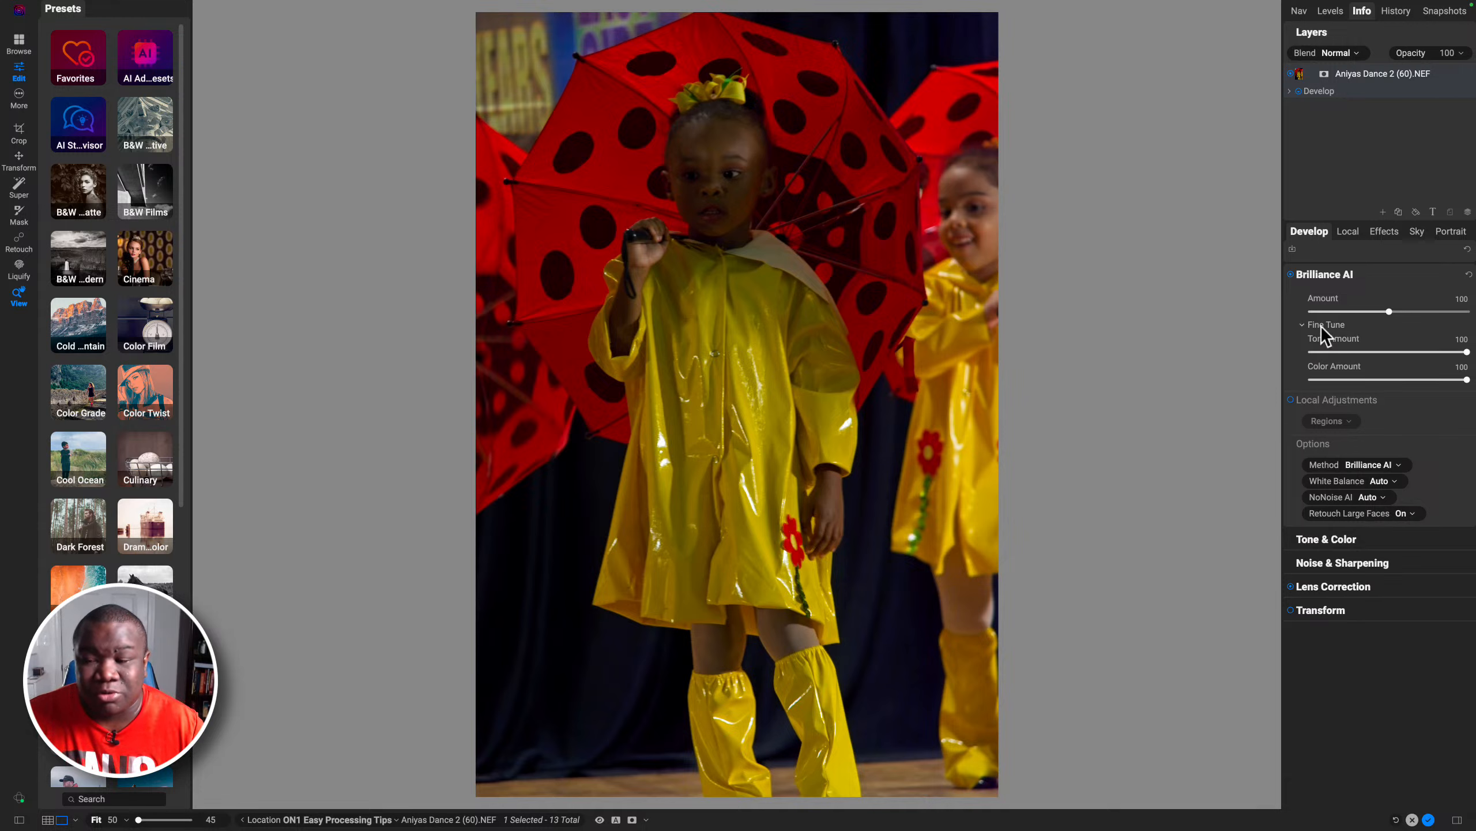
left_click_drag(1467, 379, 1374, 379)
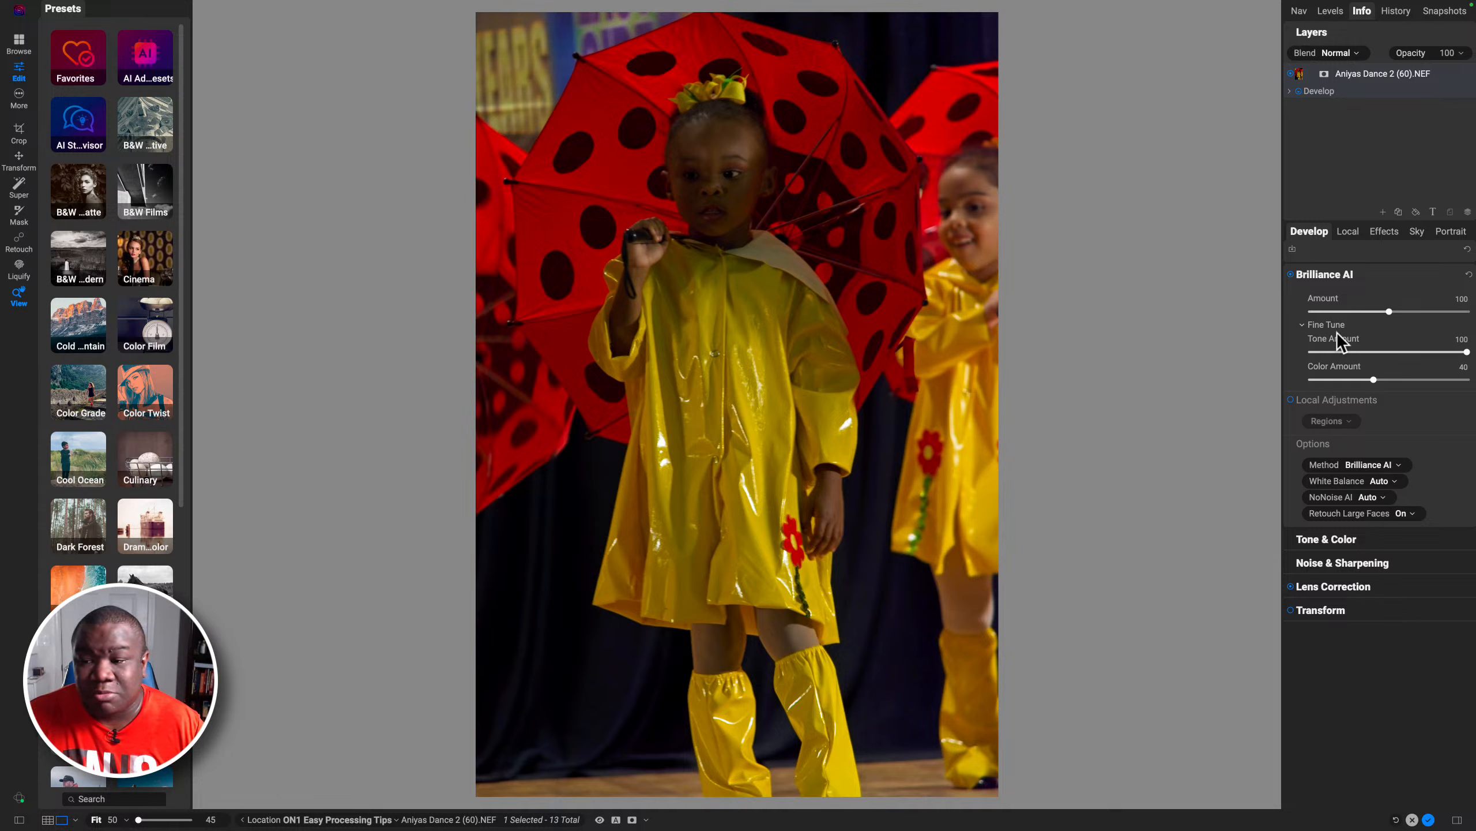
Step: Set the camera profile in Tone & Color to Camera Portrait
left_click(1304, 327)
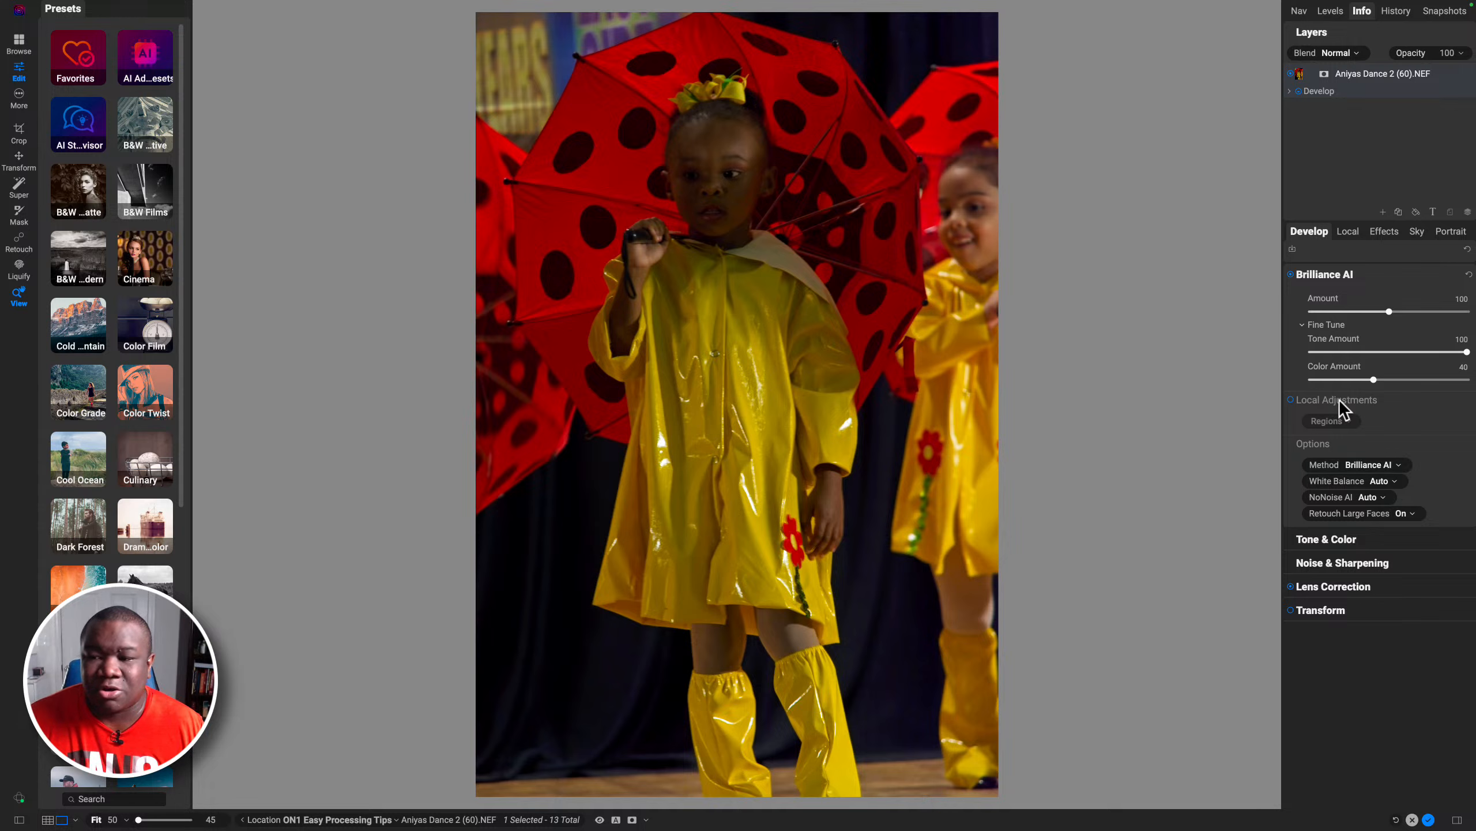
left_click(1345, 279)
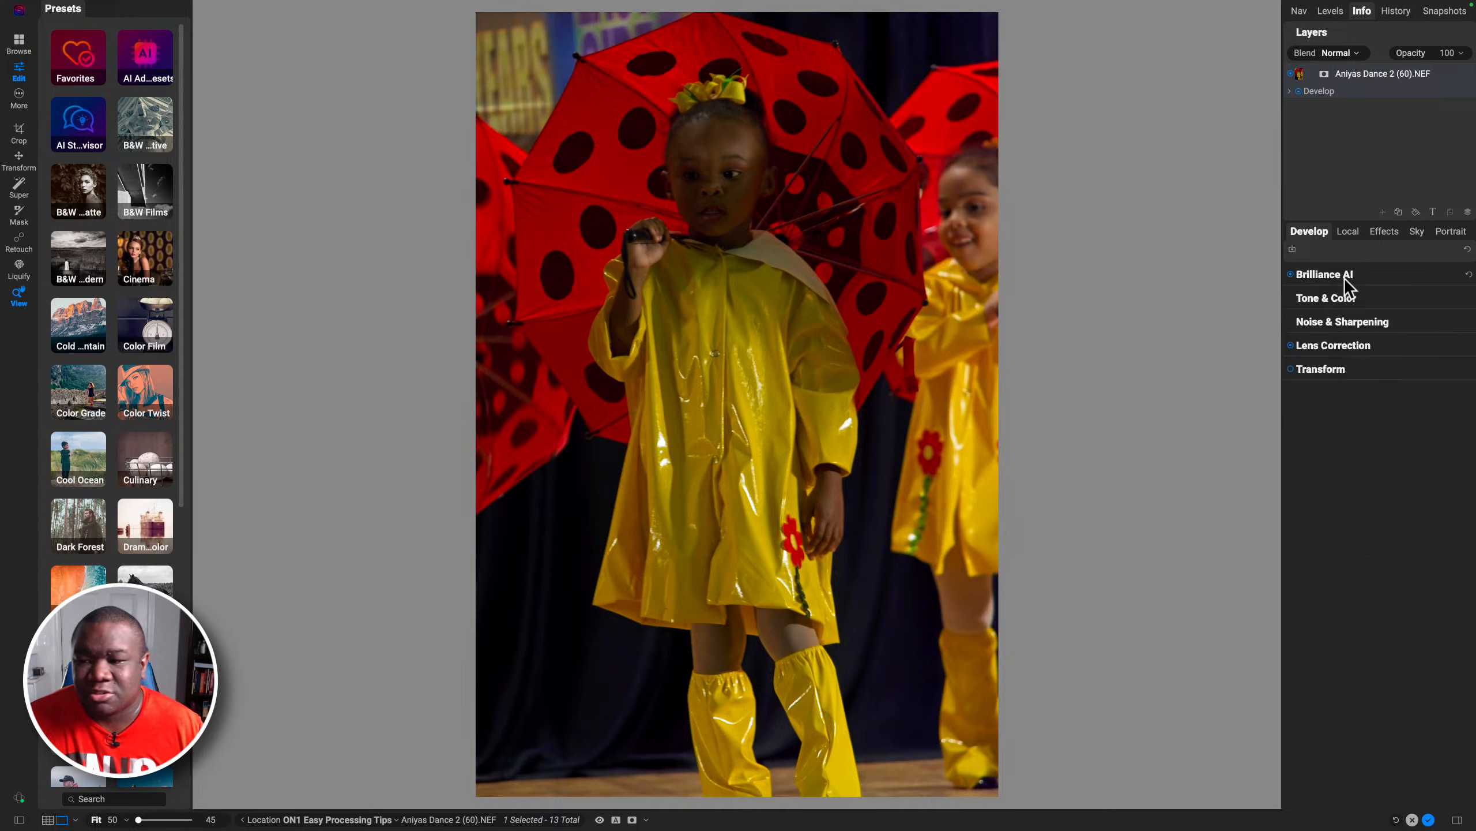
left_click(1338, 300)
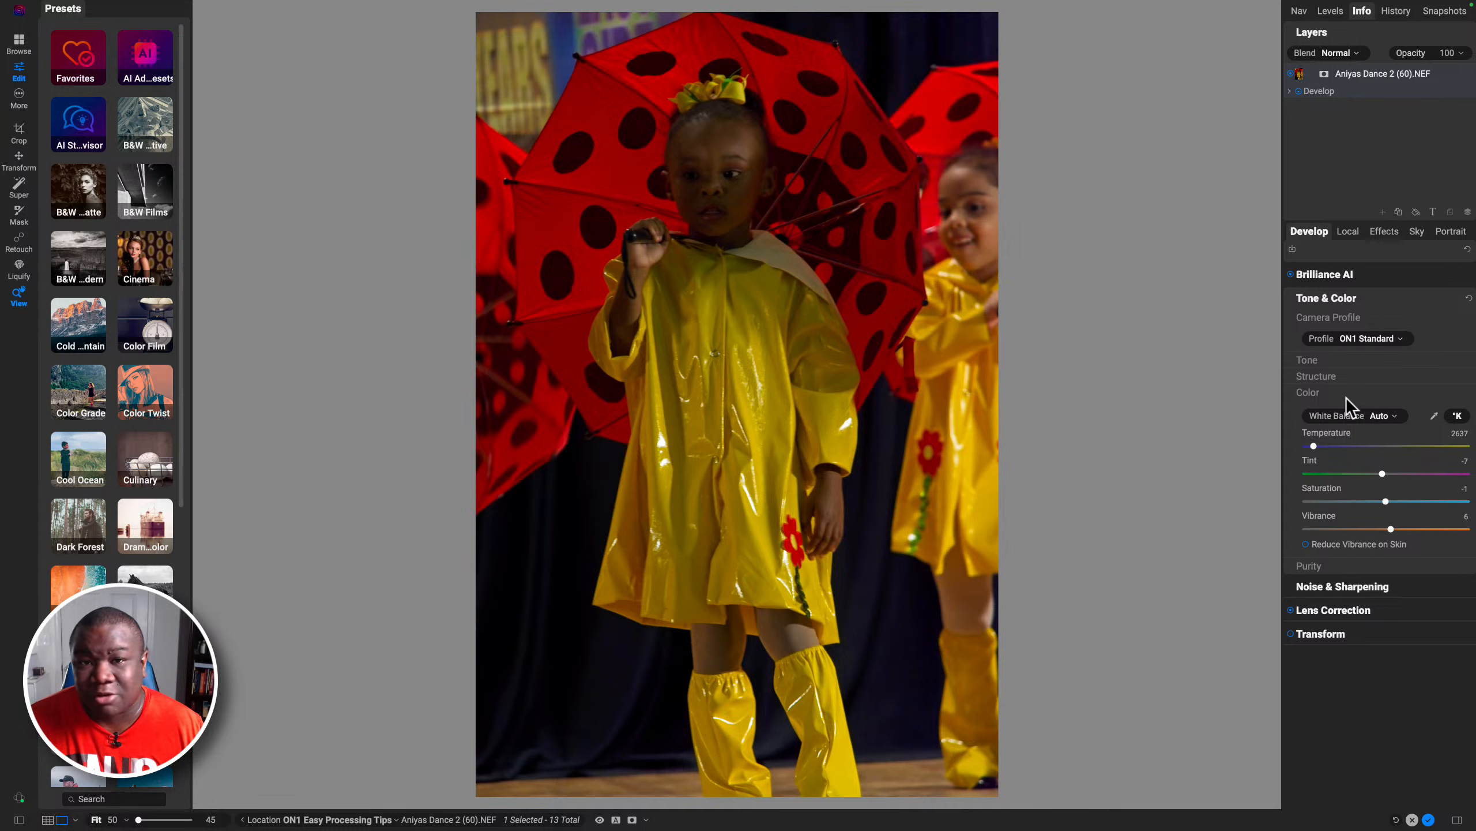
left_click(1315, 359)
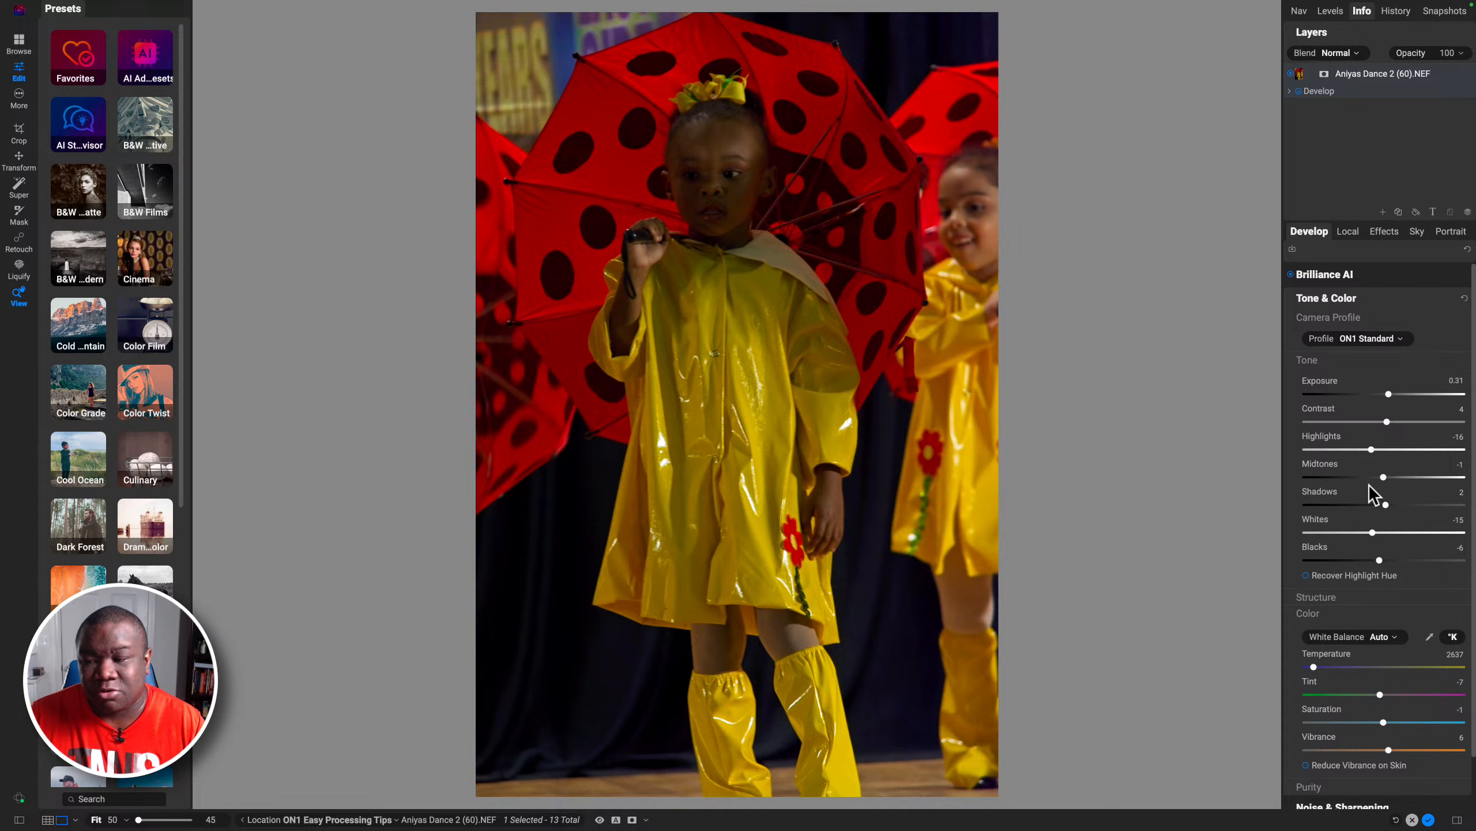
left_click(1364, 338)
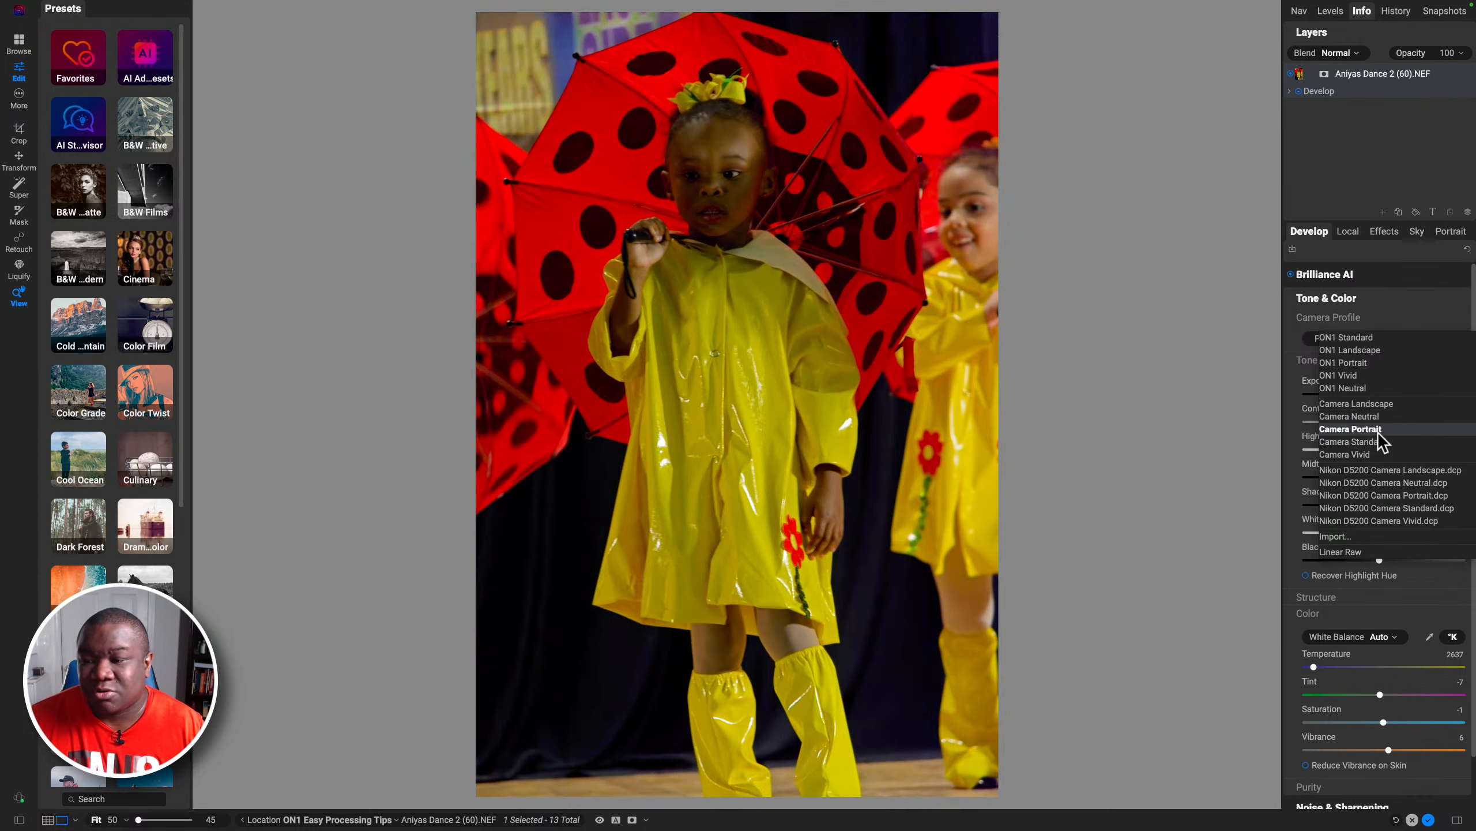
left_click(1378, 429)
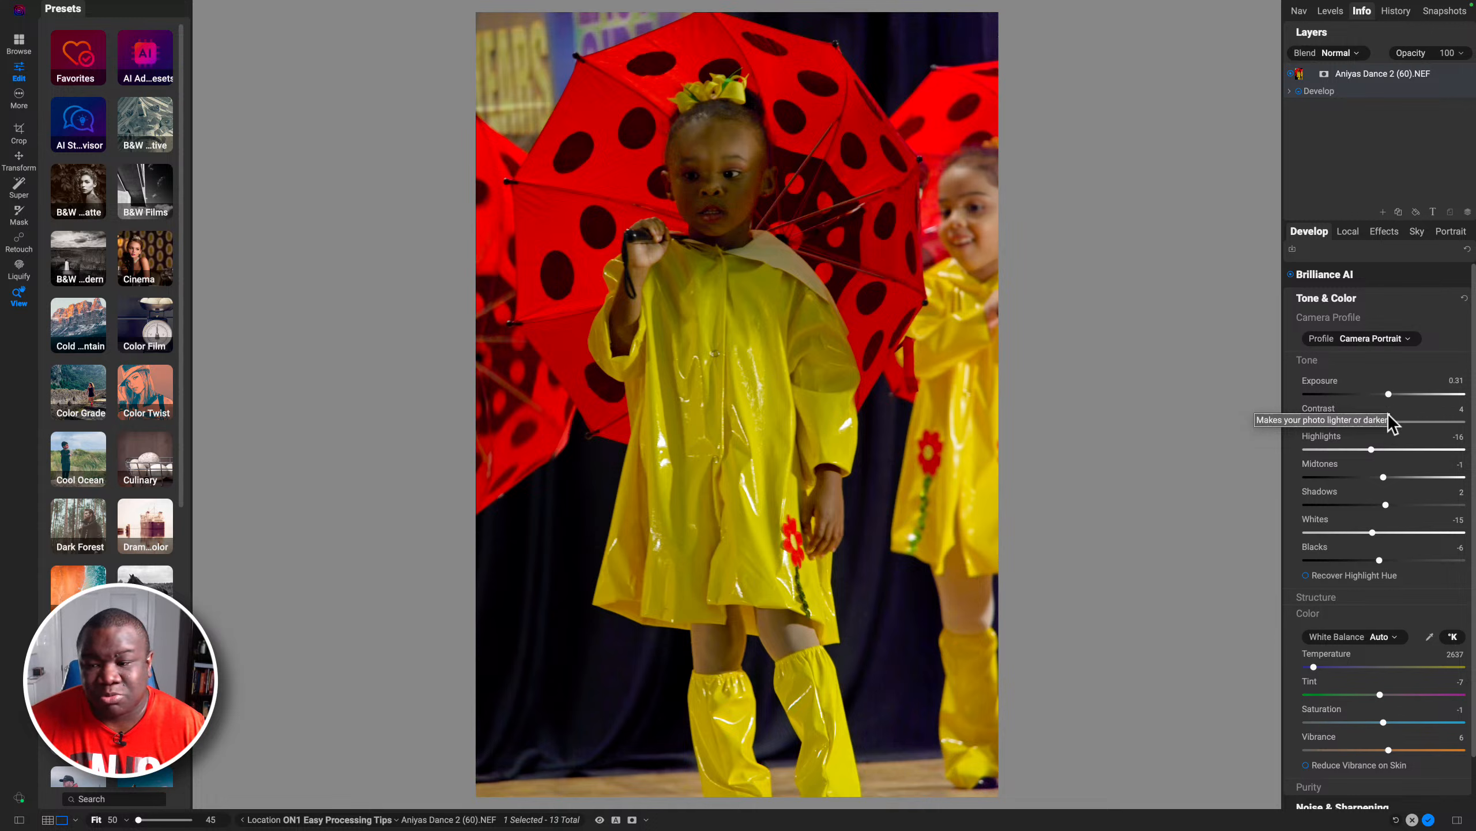
Step: Raise Shadows to 25 and compare the photo with the preview toggled off and on
left_click_drag(1386, 504, 1401, 505)
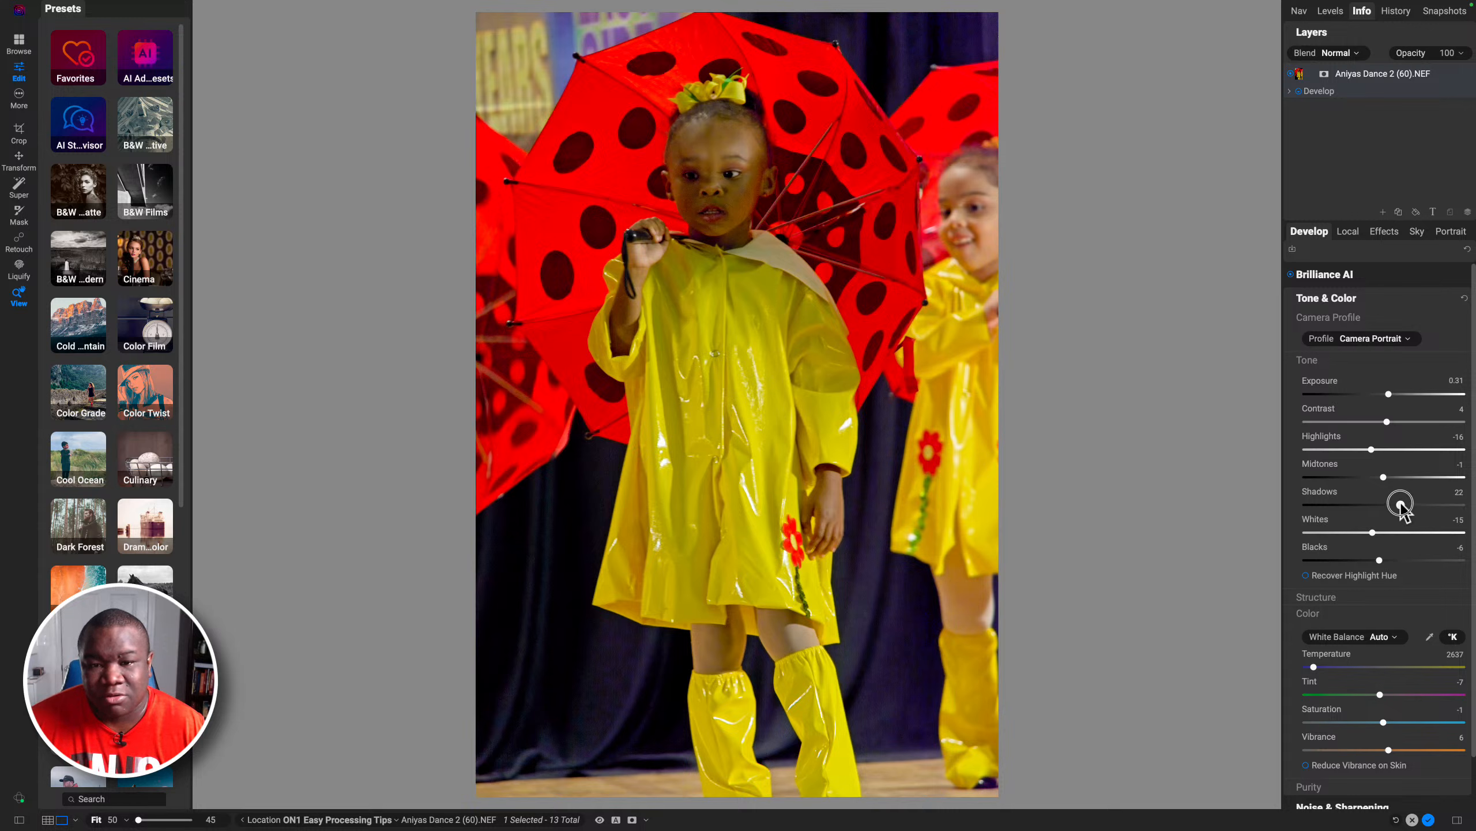
left_click_drag(1400, 504, 1403, 504)
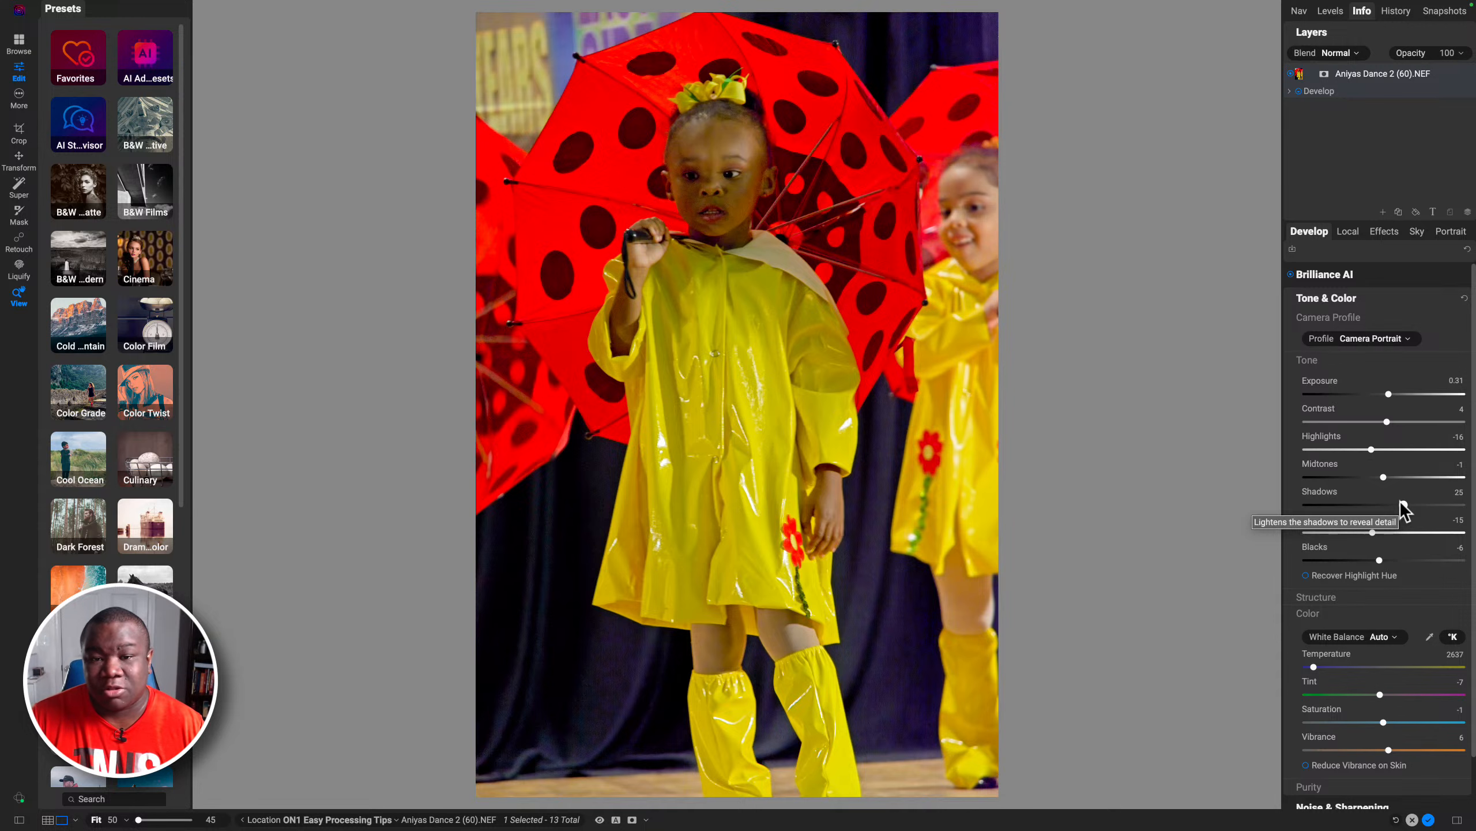
key("super+p")
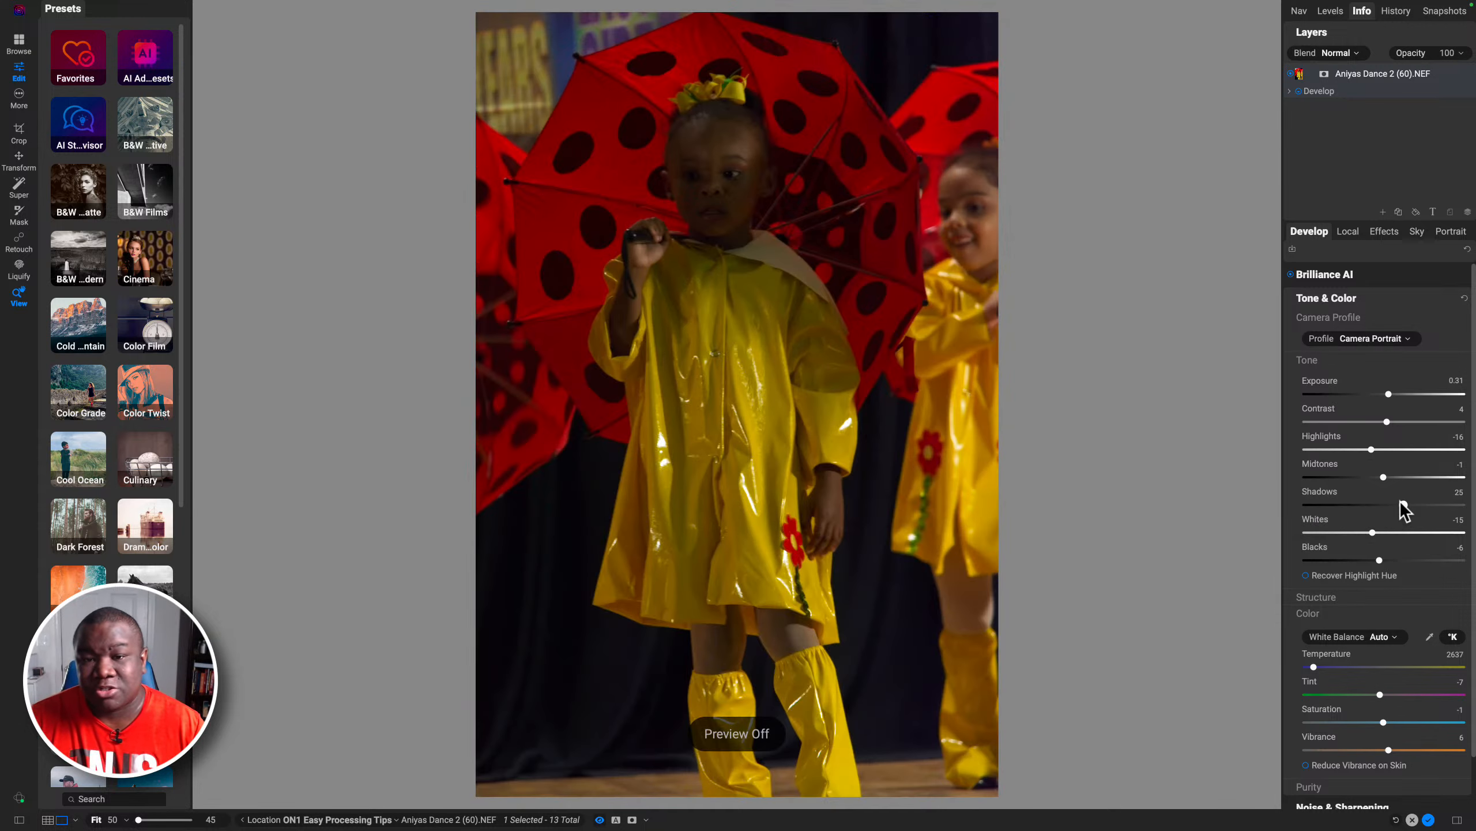
key("super+p")
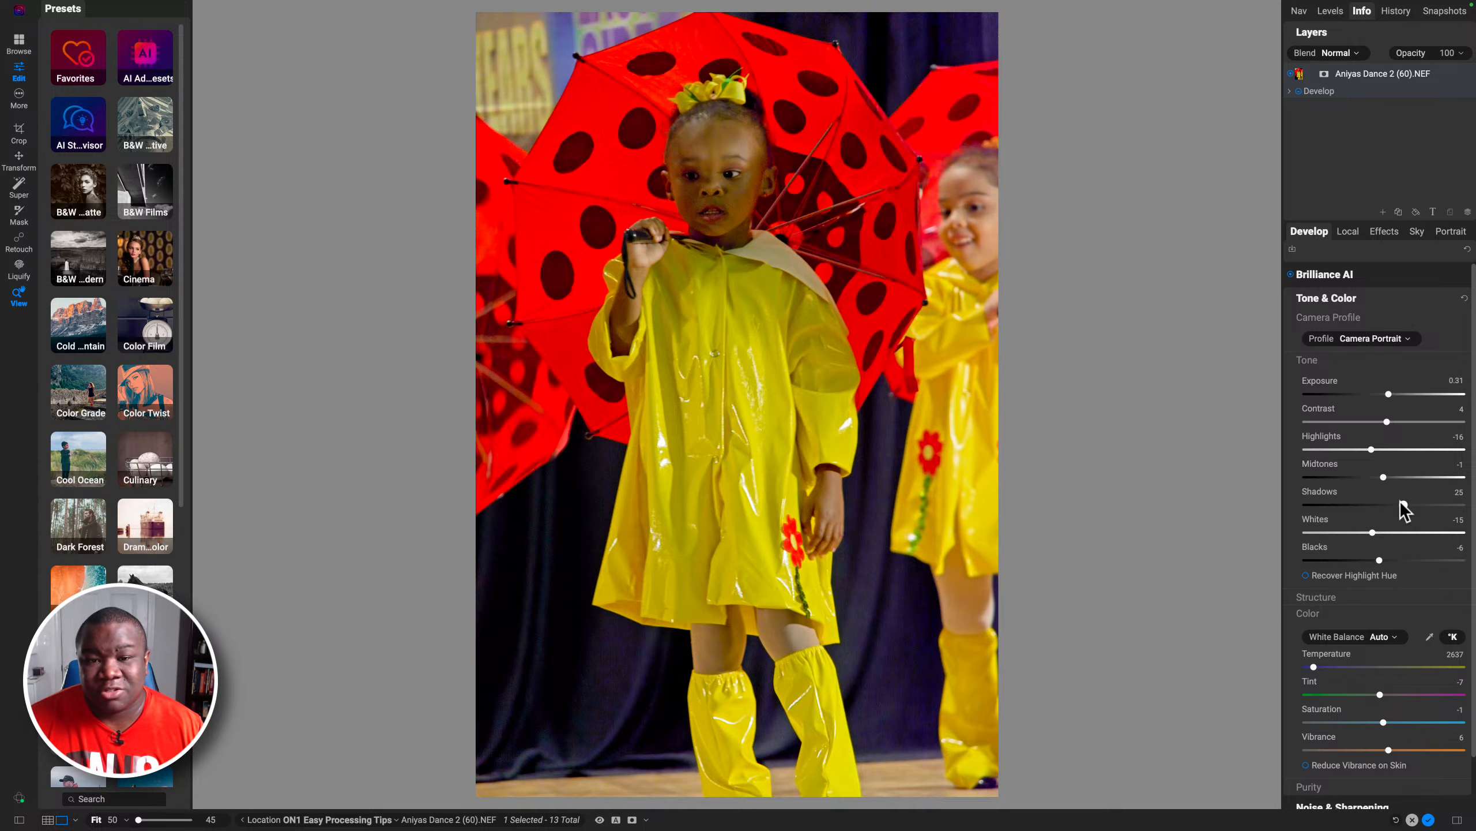
Step: Zoom into the child's face and lower NoNoise AI's Enhance Detail to 11 in Noise & Sharpening
left_click(721, 207)
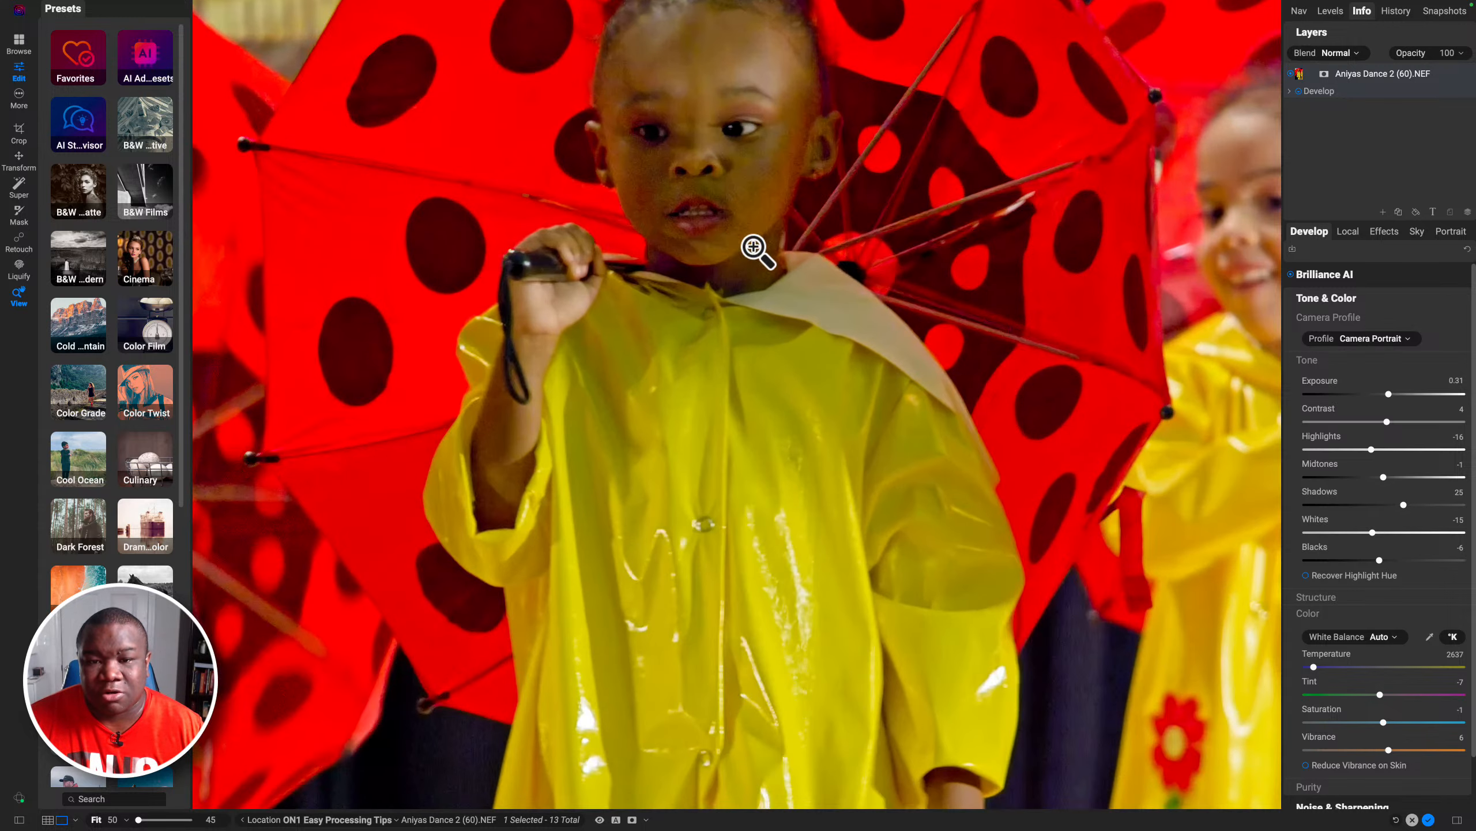
left_click_drag(758, 168, 764, 313)
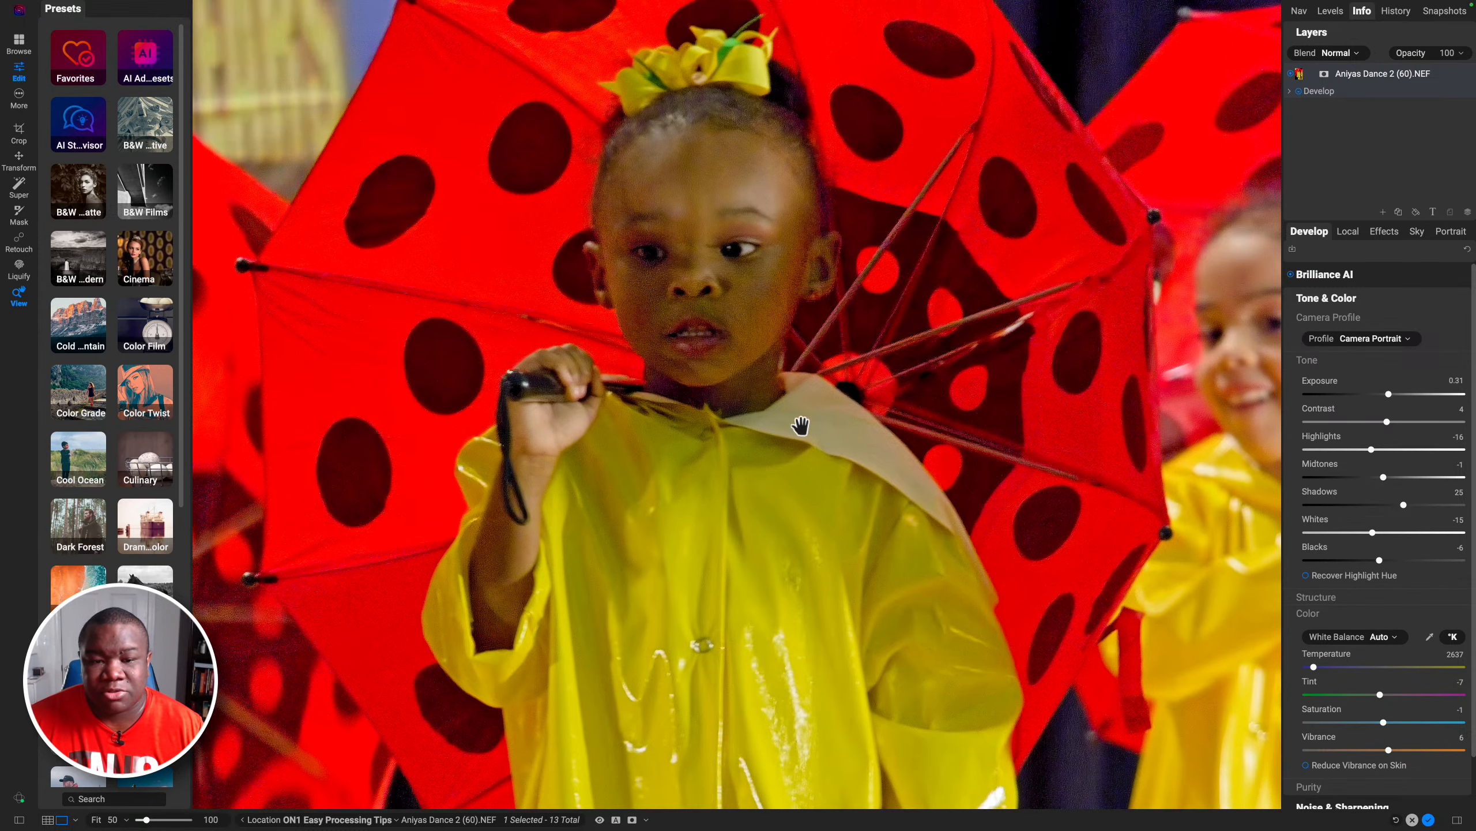
left_click(1326, 297)
left_click(1342, 321)
left_click(1445, 364)
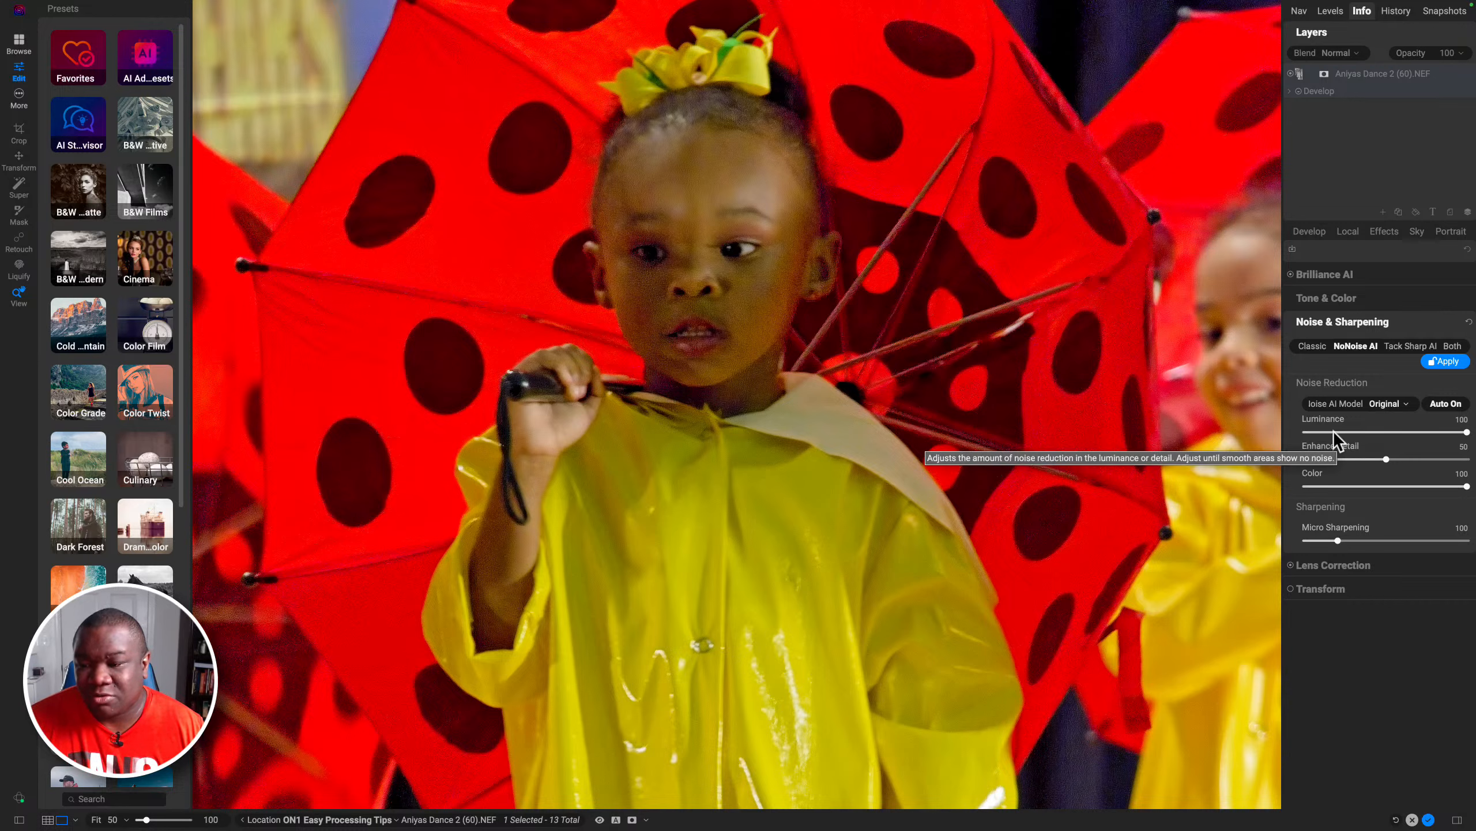
left_click_drag(1386, 460, 1324, 460)
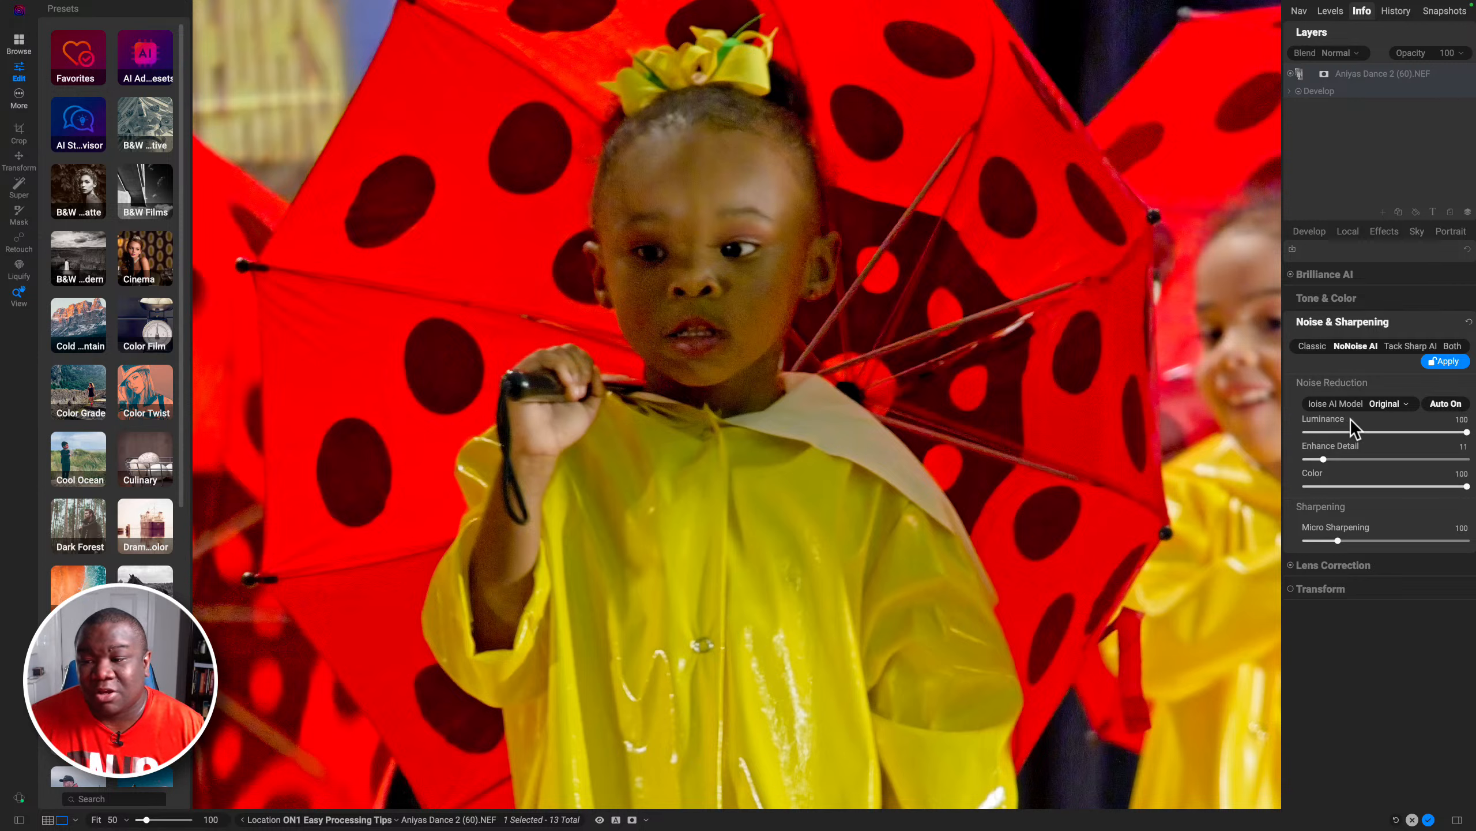
Step: Try the High Detail NoNoise AI model, then switch the model back to Original
left_click(1385, 404)
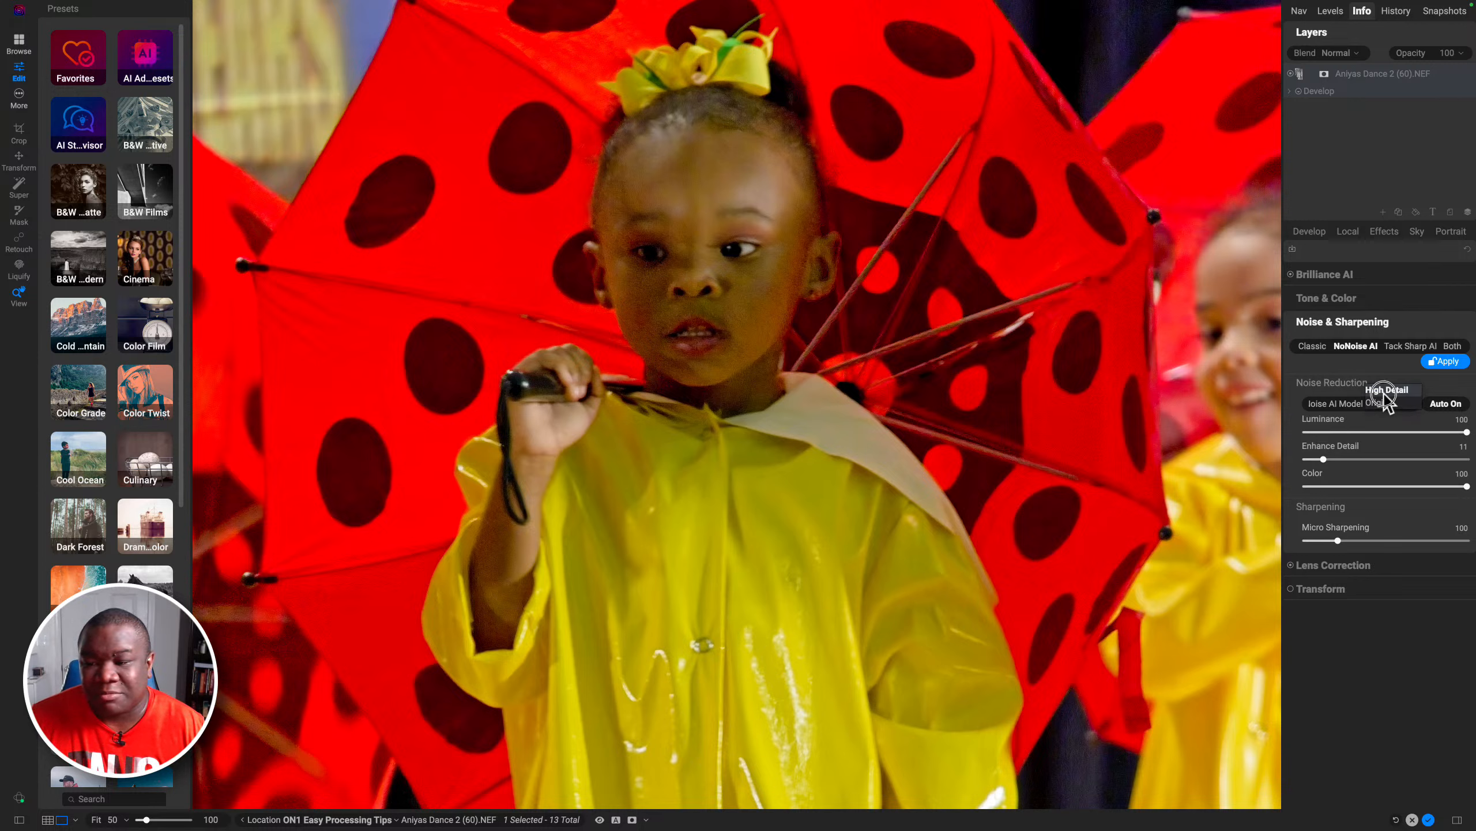
left_click(1386, 391)
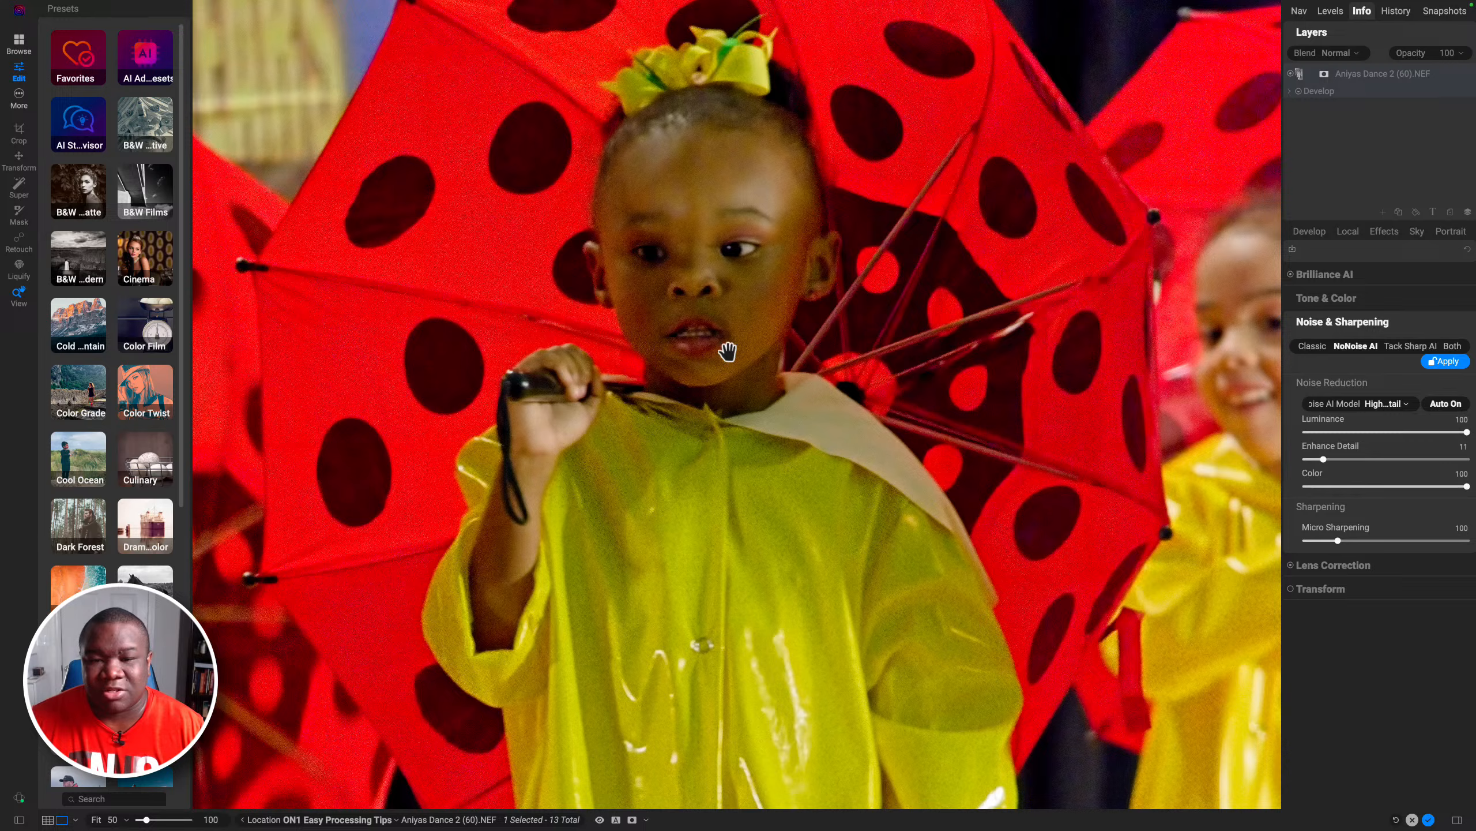
scroll(753, 289, "down", 8)
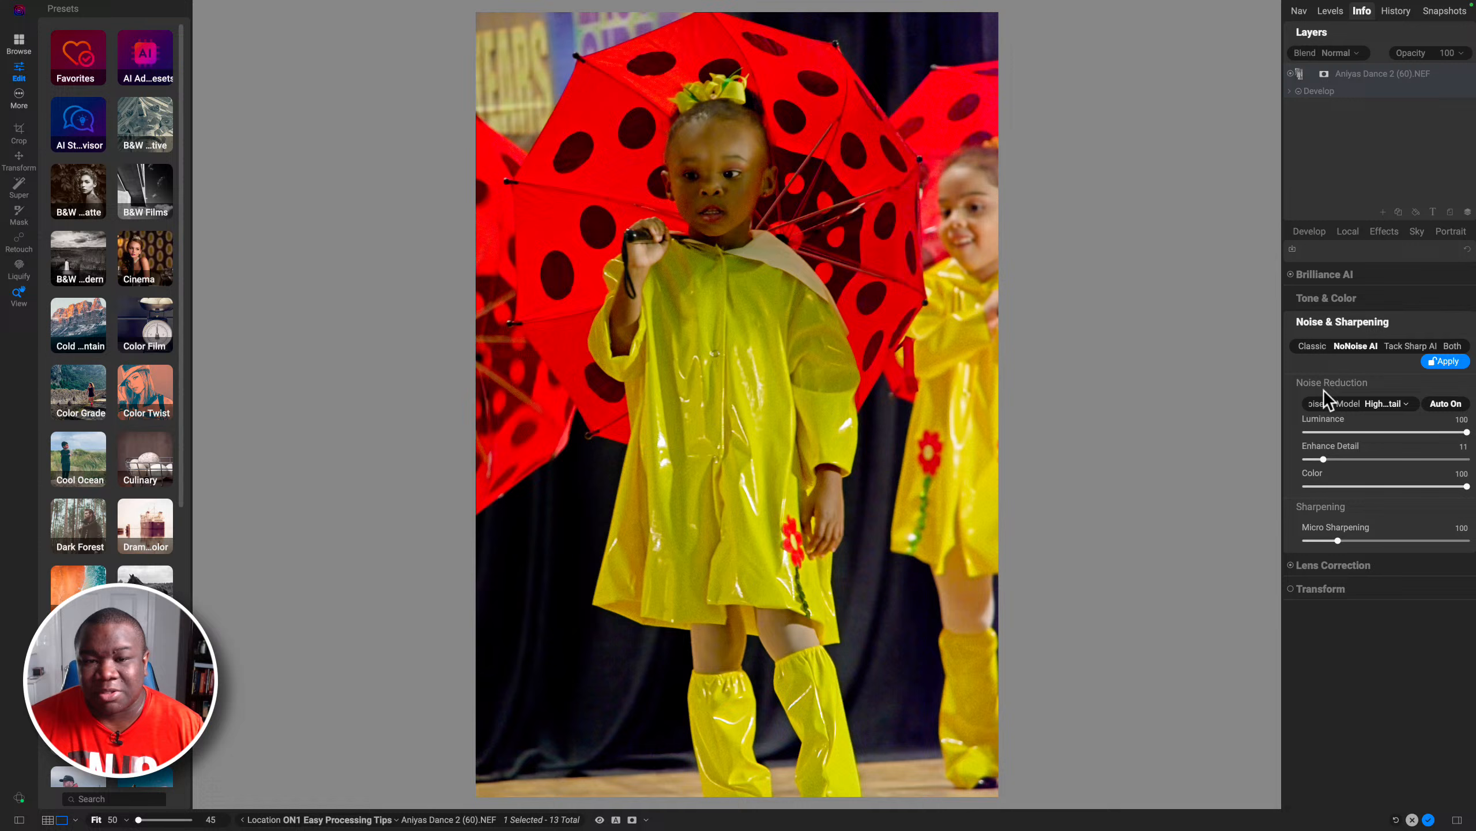
left_click(1382, 403)
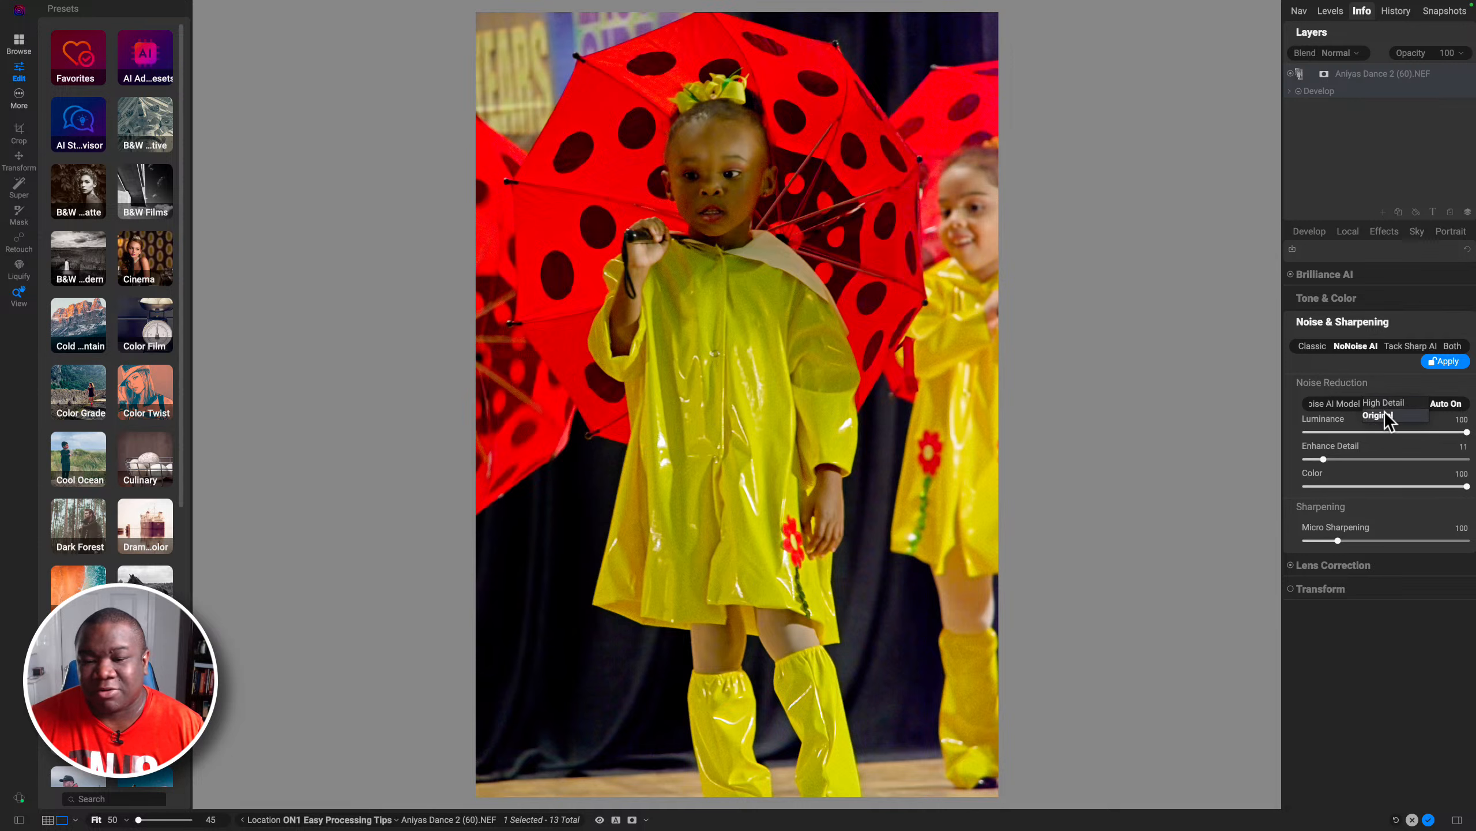
left_click(1384, 413)
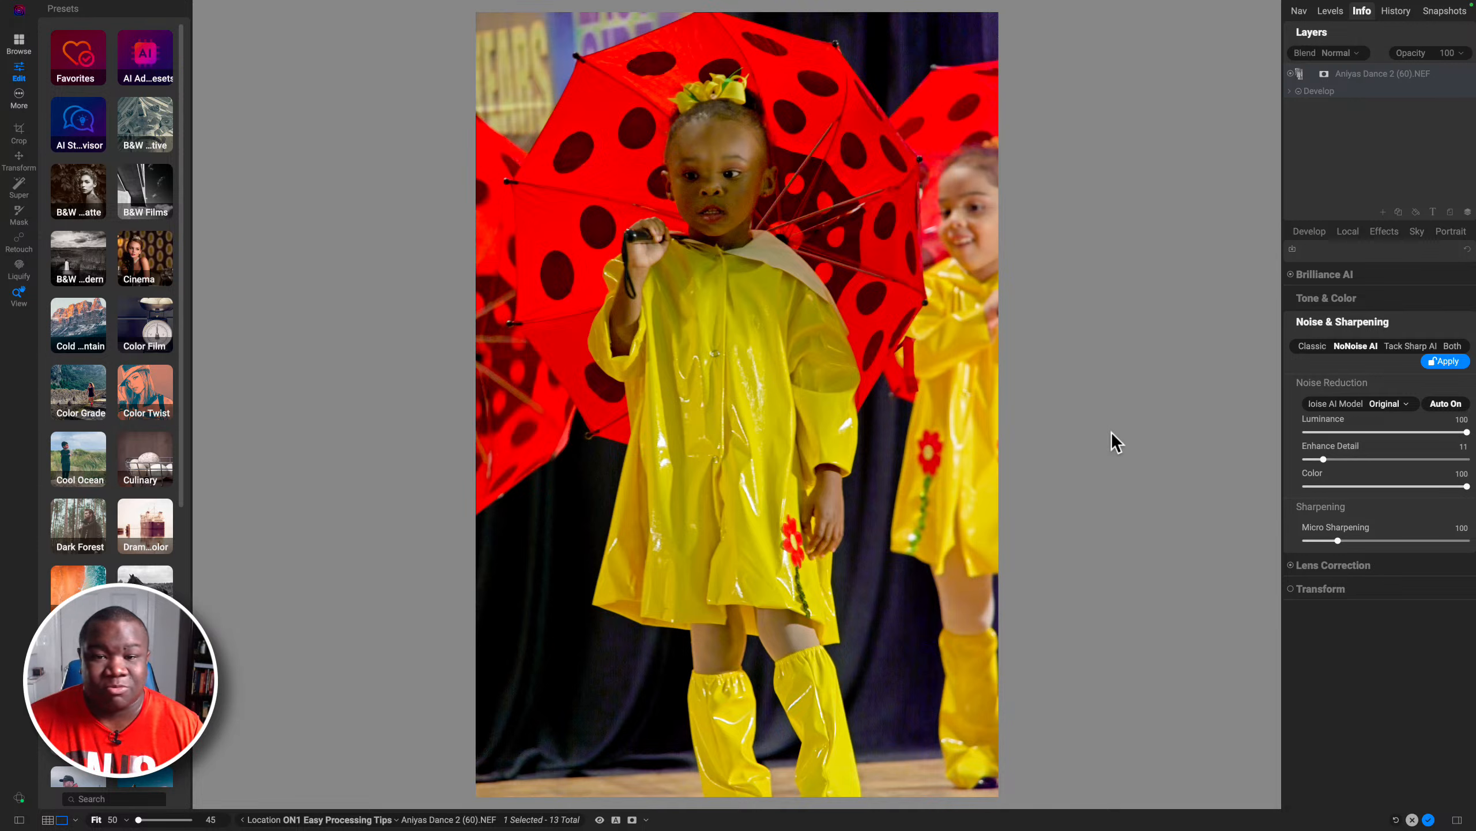
Step: Apply the NoNoise AI noise reduction and collapse Noise & Sharpening
left_click(1445, 361)
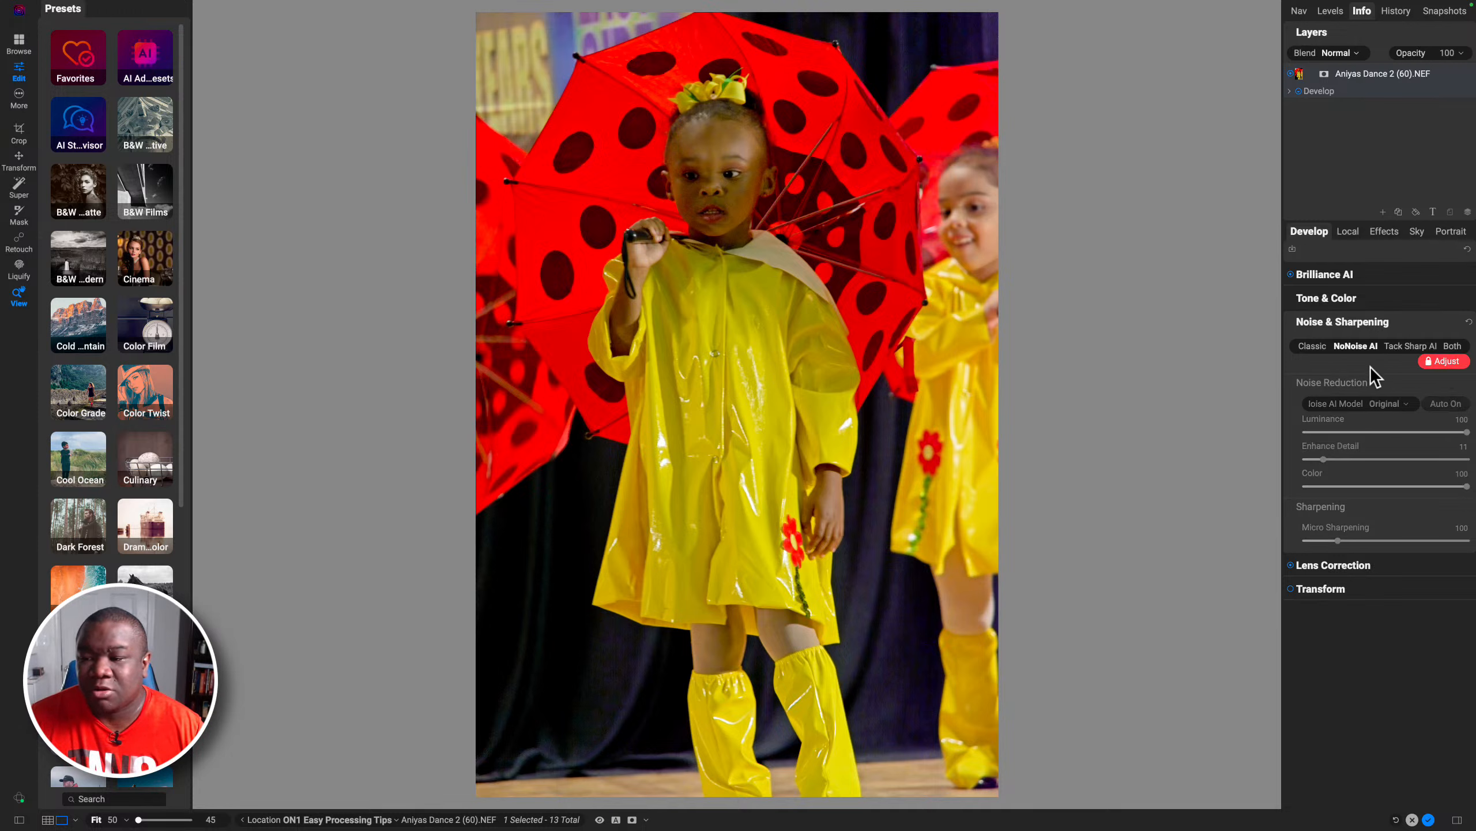
left_click(1359, 329)
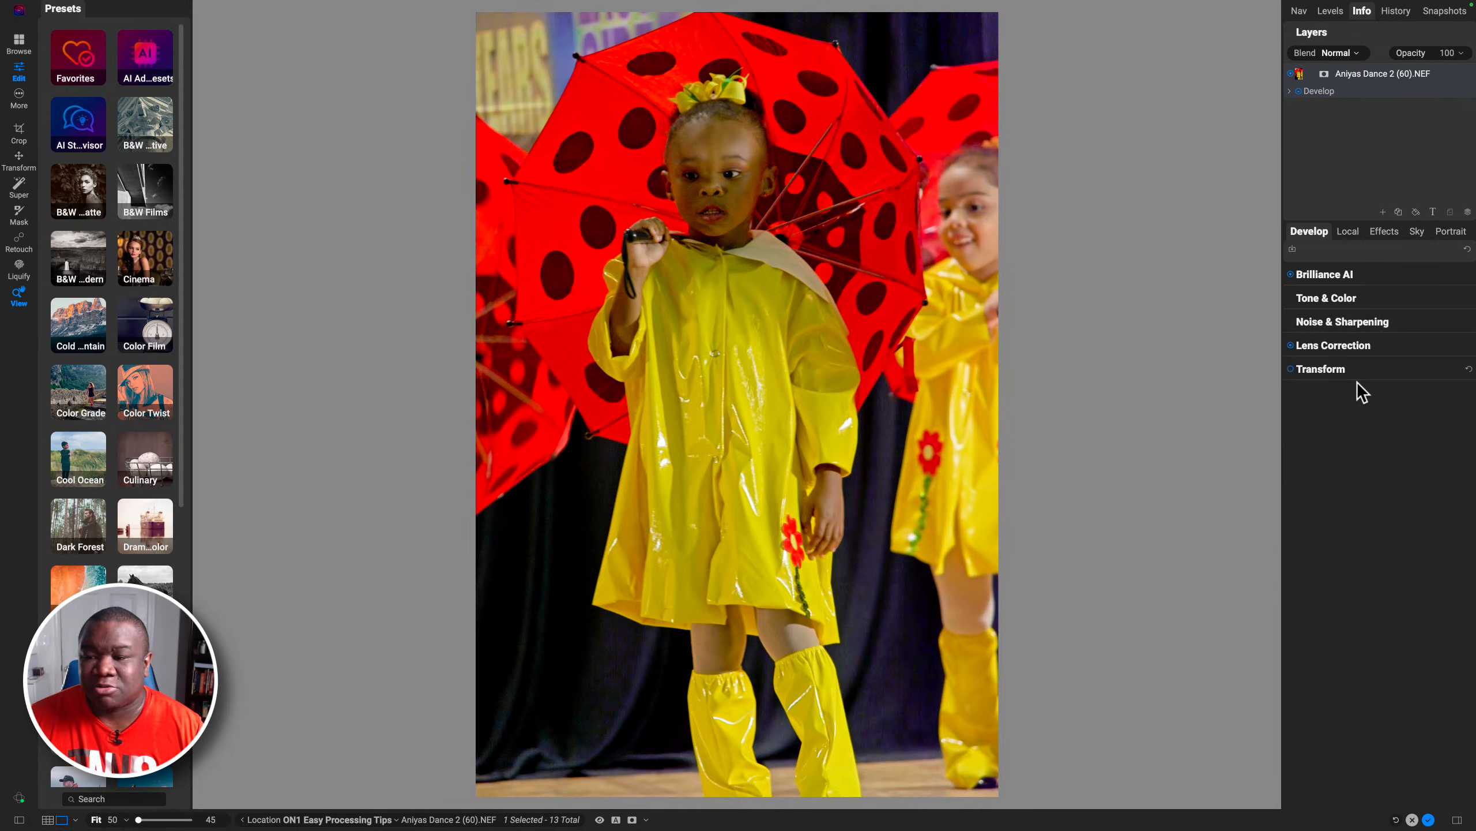
Step: Open the local adjustment layer and reset its Exposure to 0
left_click(1347, 232)
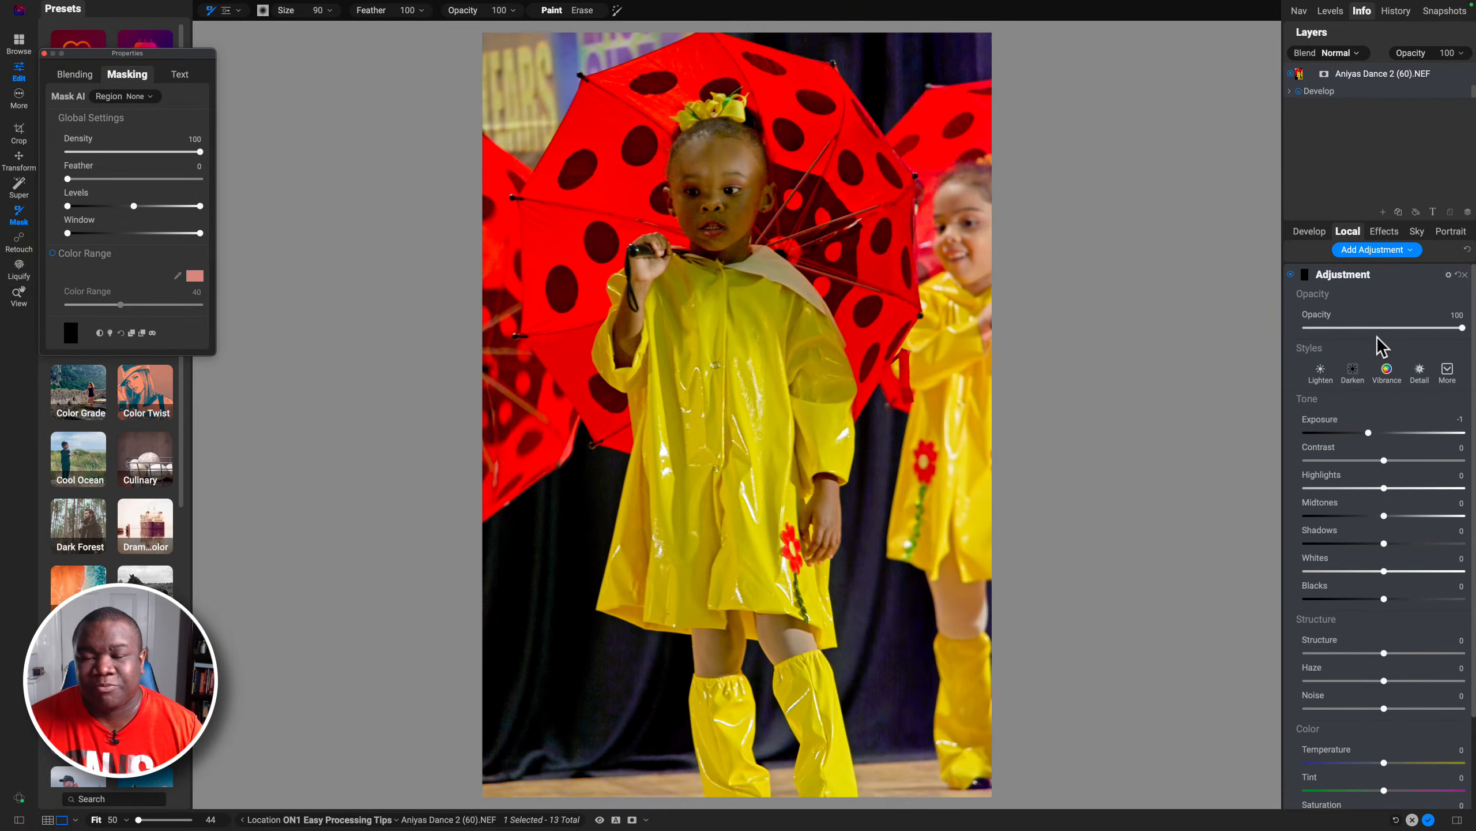
double_click(1369, 432)
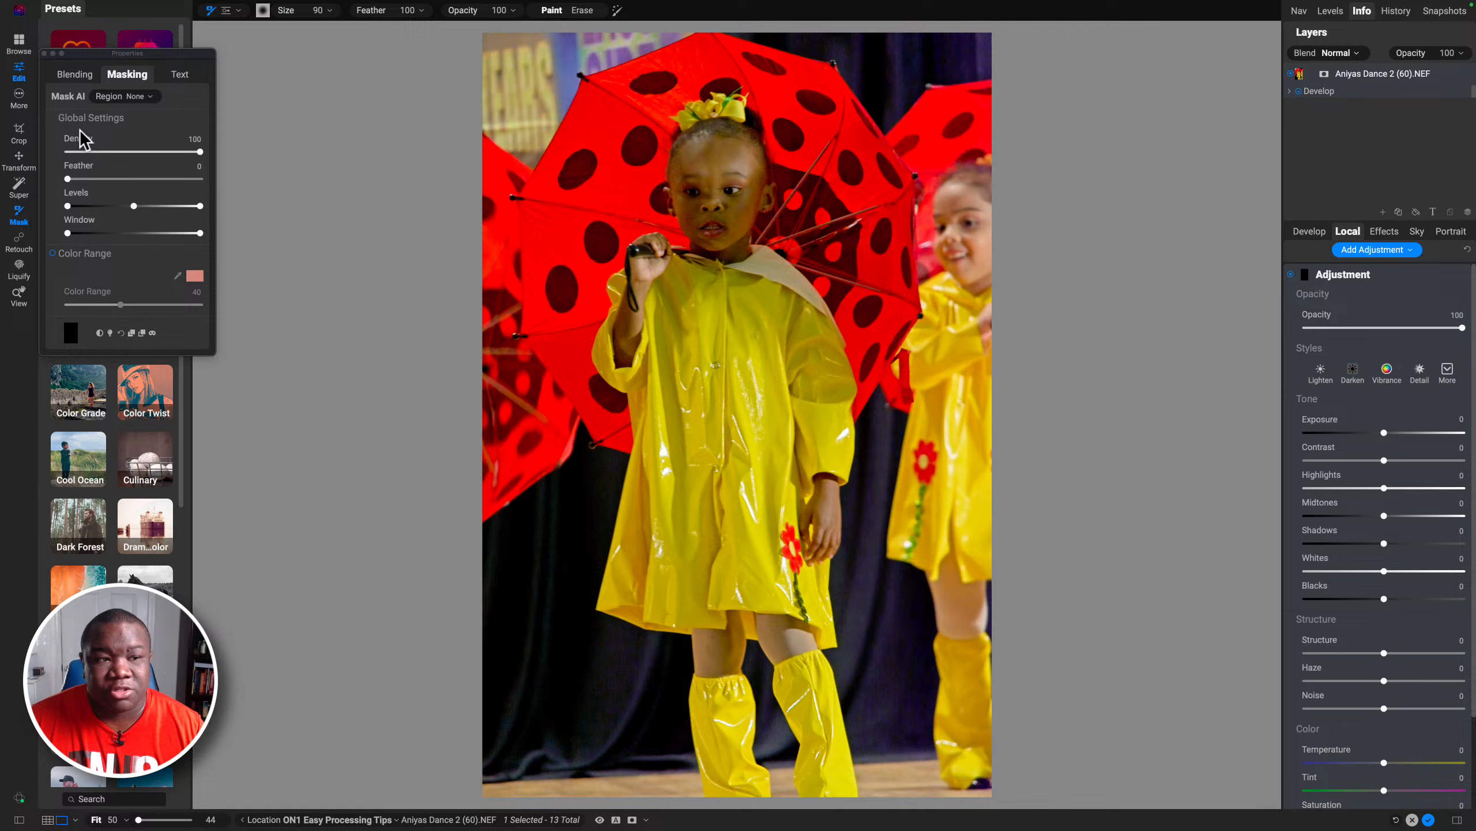
left_click(44, 53)
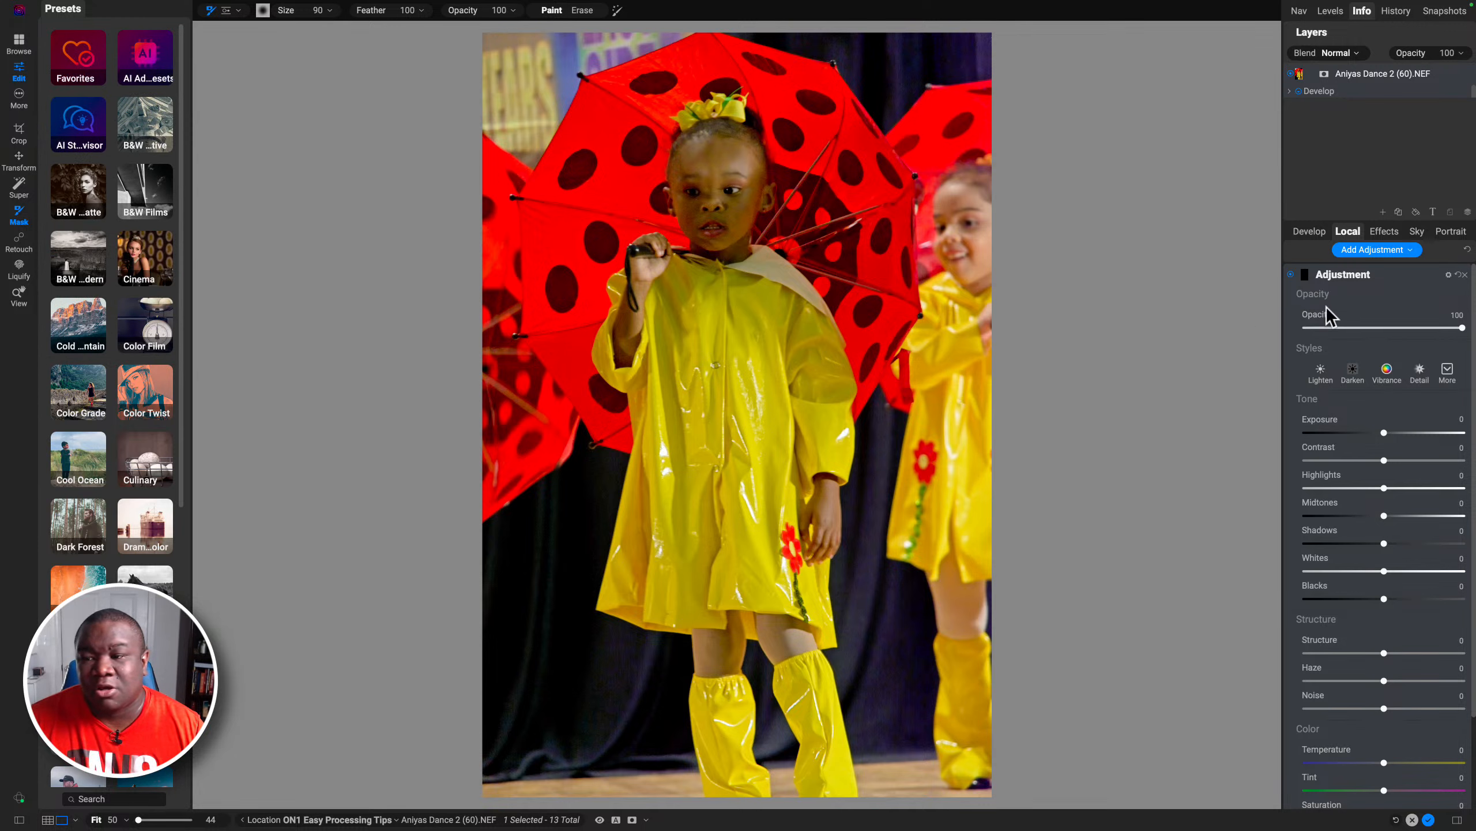
Step: Mask the local adjustment to the Foreground region with Mask AI
left_click(1305, 275)
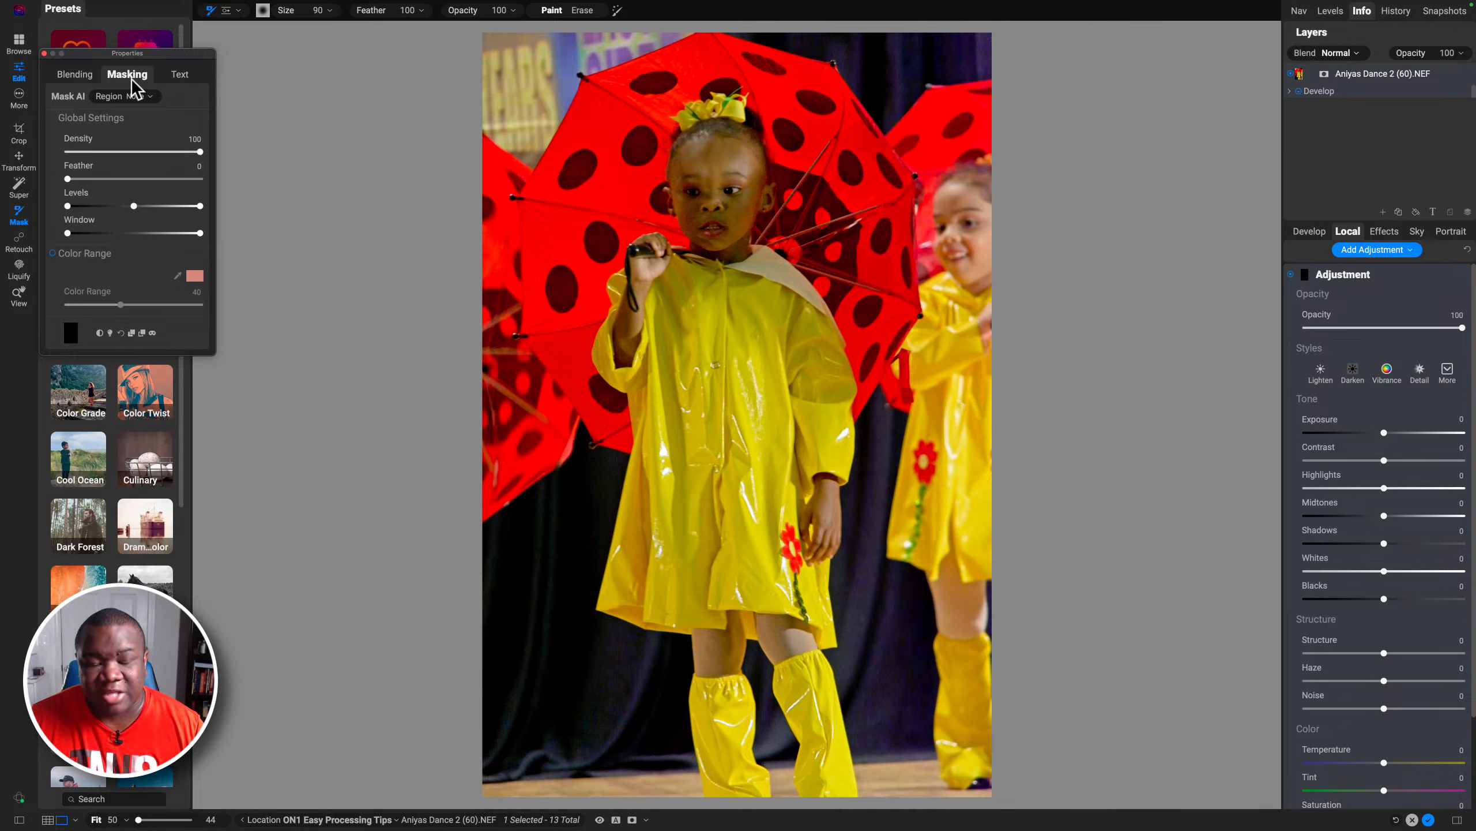
left_click(123, 95)
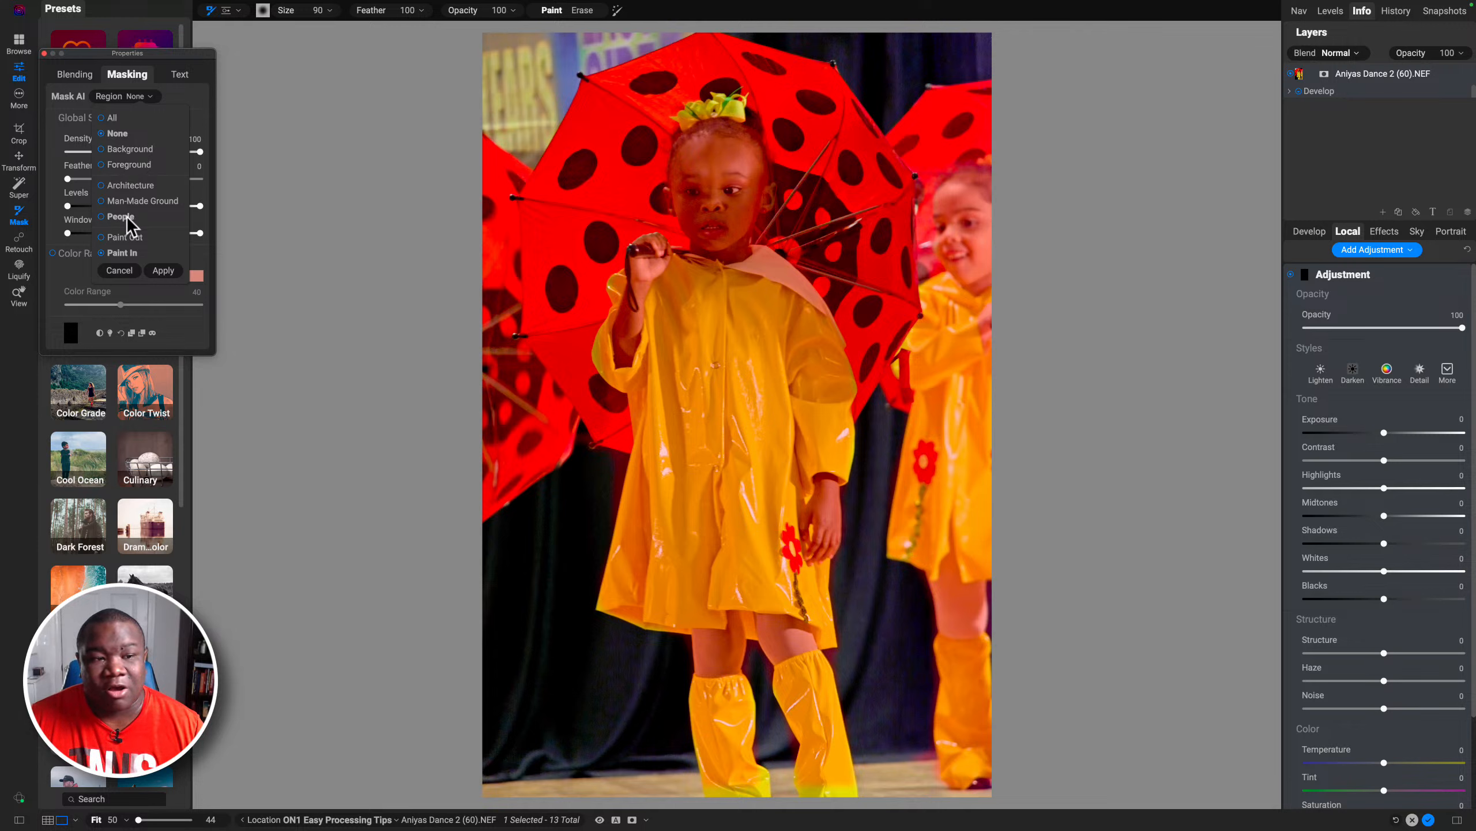
left_click(126, 165)
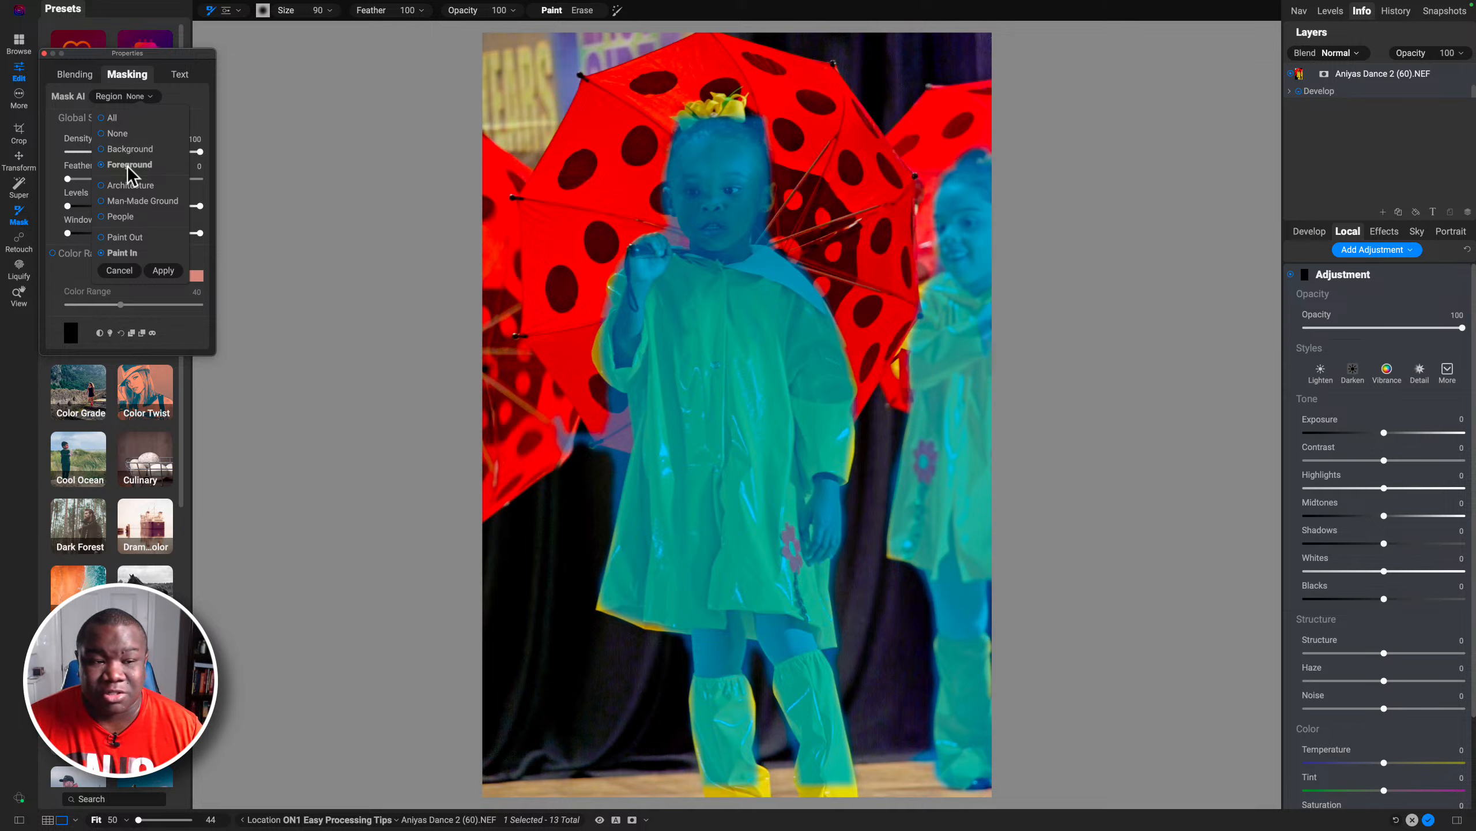
left_click(162, 271)
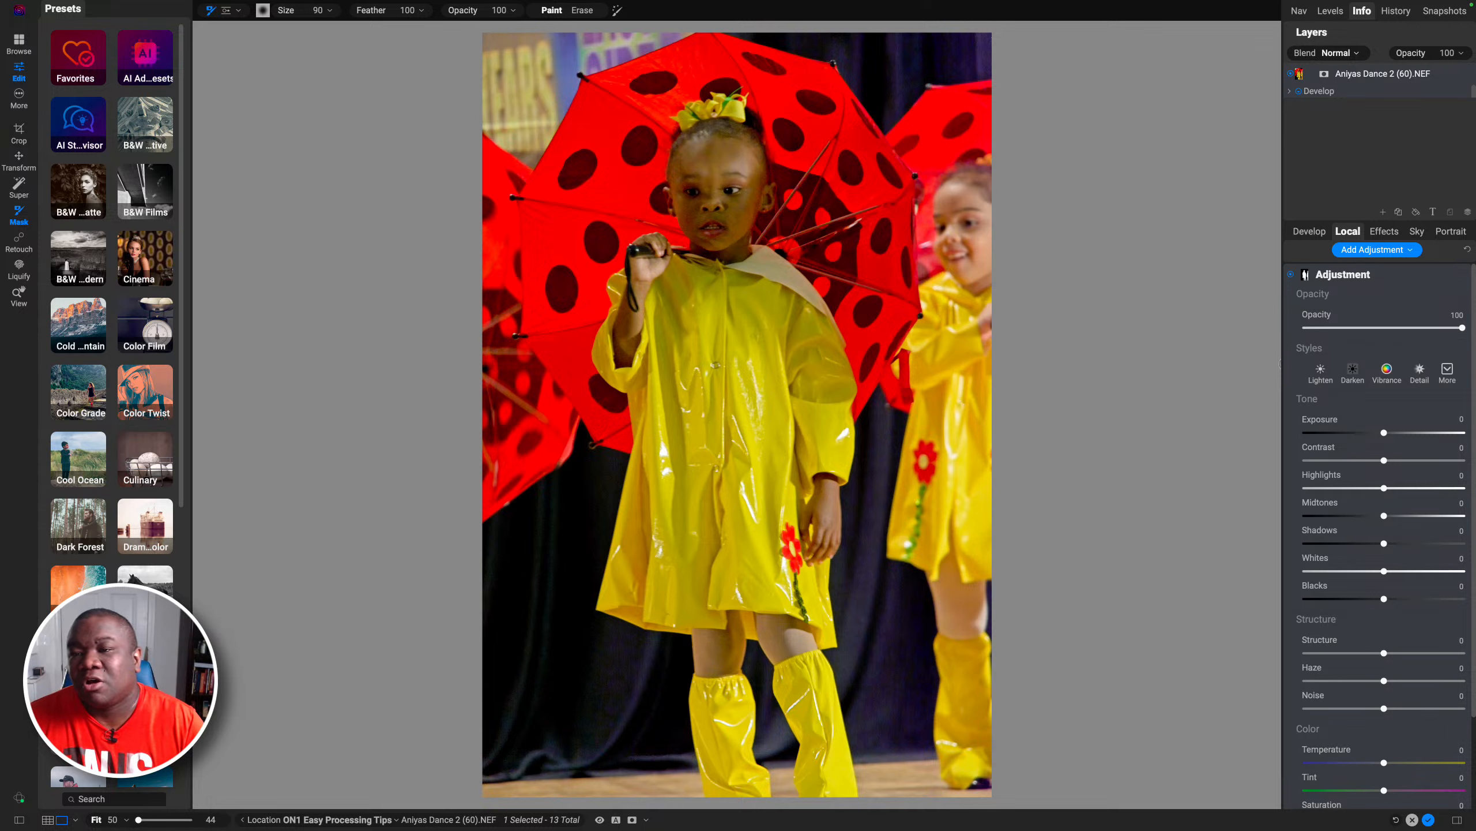
Step: Raise the local adjustment's Exposure to 1.2
left_click(1147, 93)
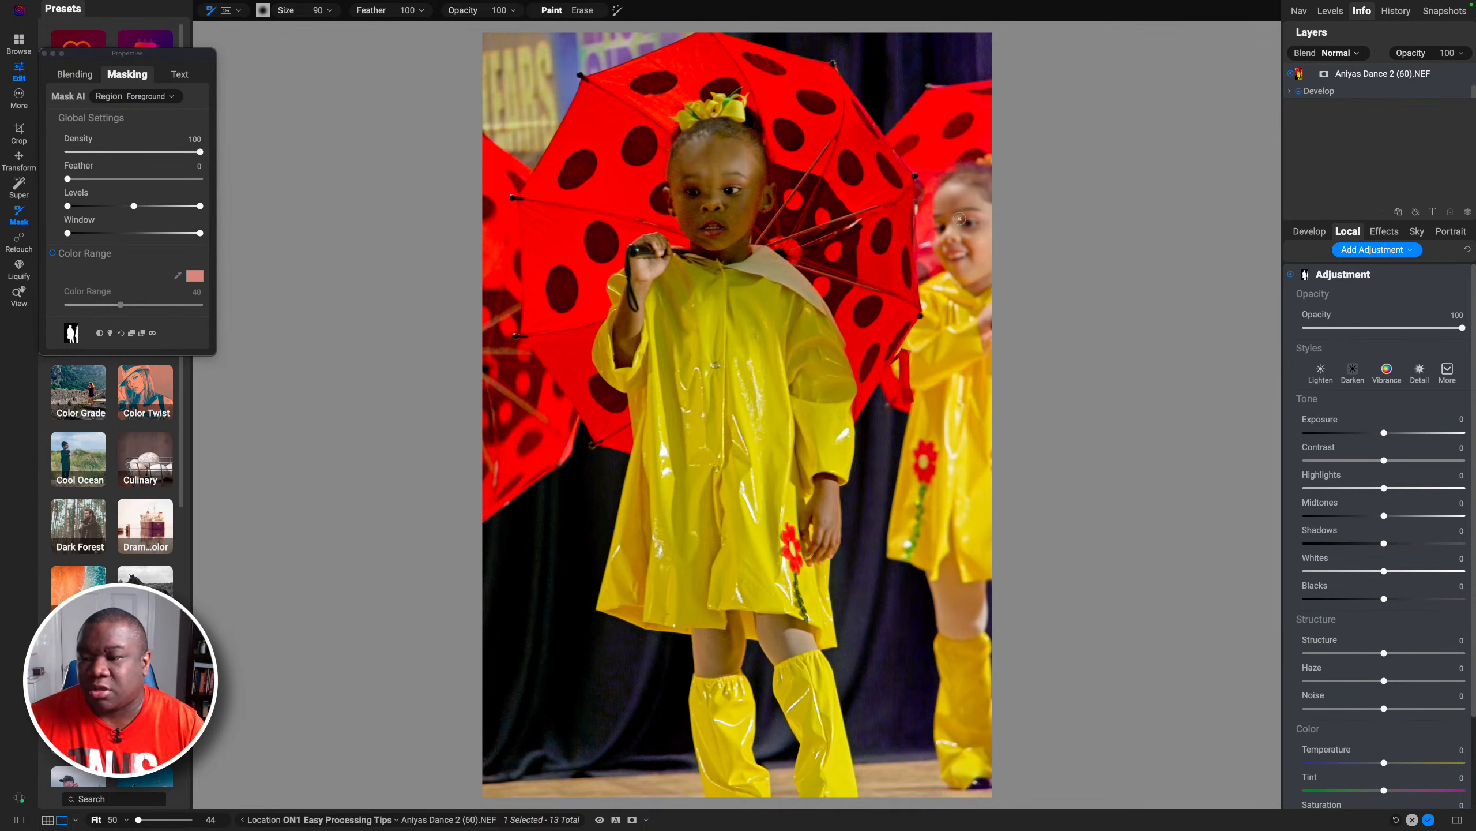
left_click_drag(1384, 432, 1403, 433)
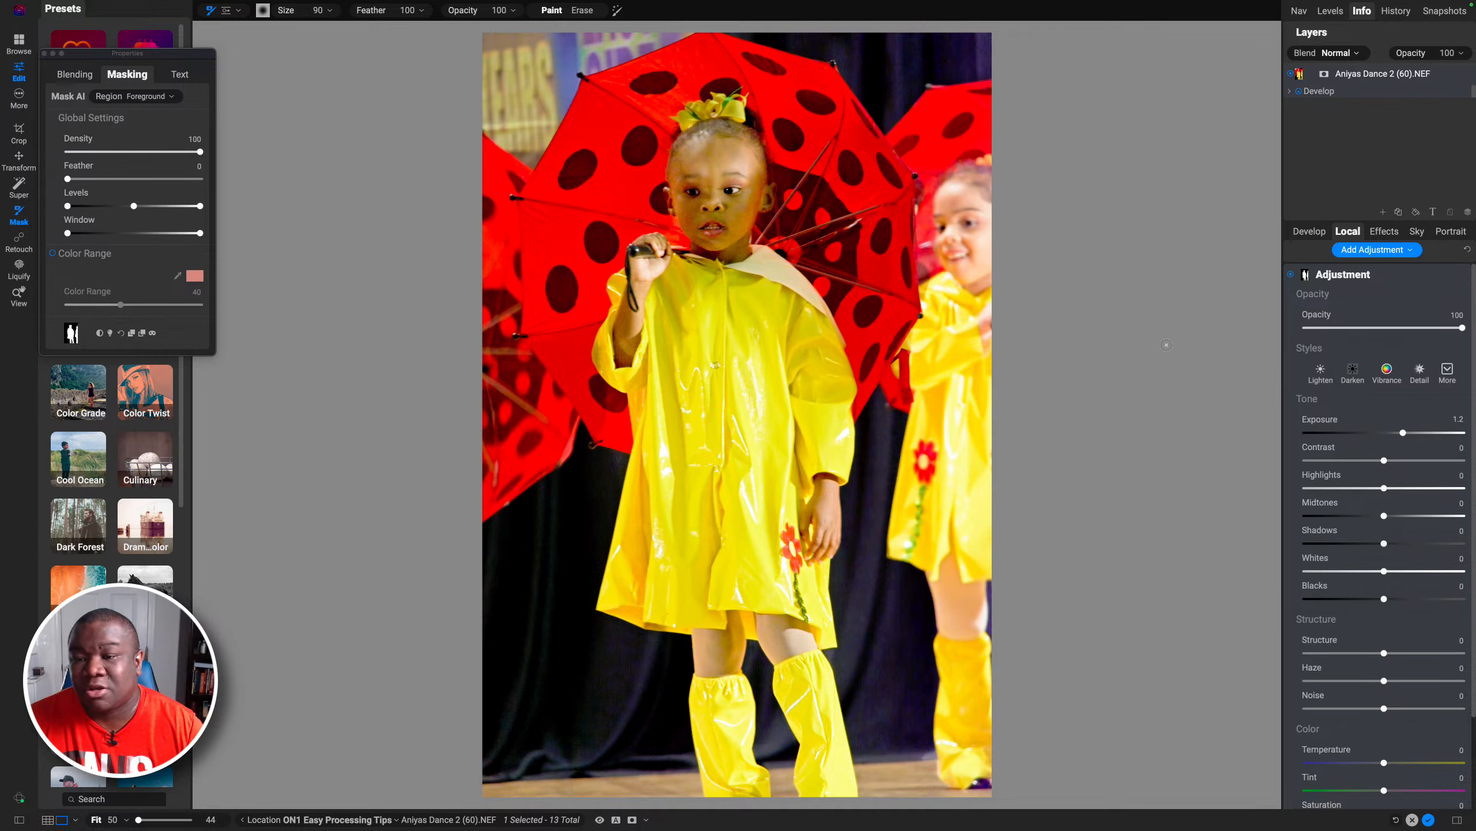
Step: Switch the mask brush to Erase, enlarge it to 1000, and erase the mask at the upper right corner
key("x")
key("bracketright")
key("bracketright")
key("bracketright")
key("bracketright")
key("bracketright")
key("bracketright")
key("bracketright")
key("bracketright")
key("bracketright")
key("bracketright")
mouse_move(972, 192)
left_mouse_down()
mouse_move(983, 372)
mouse_move(987, 79)
left_mouse_up()
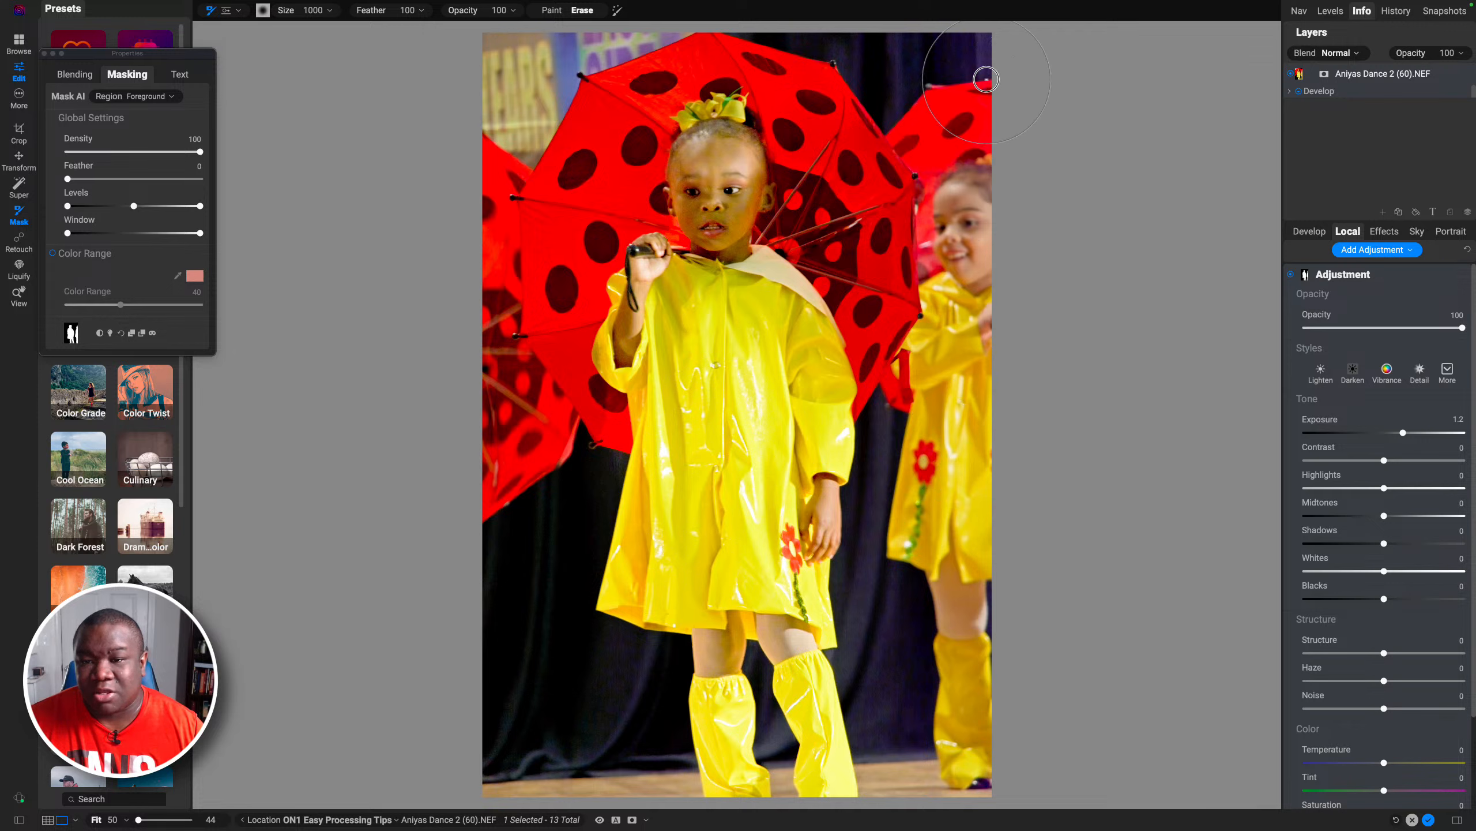
Step: Switch the mask brush back to Paint and reduce its size to 900
key("x")
key("bracketleft")
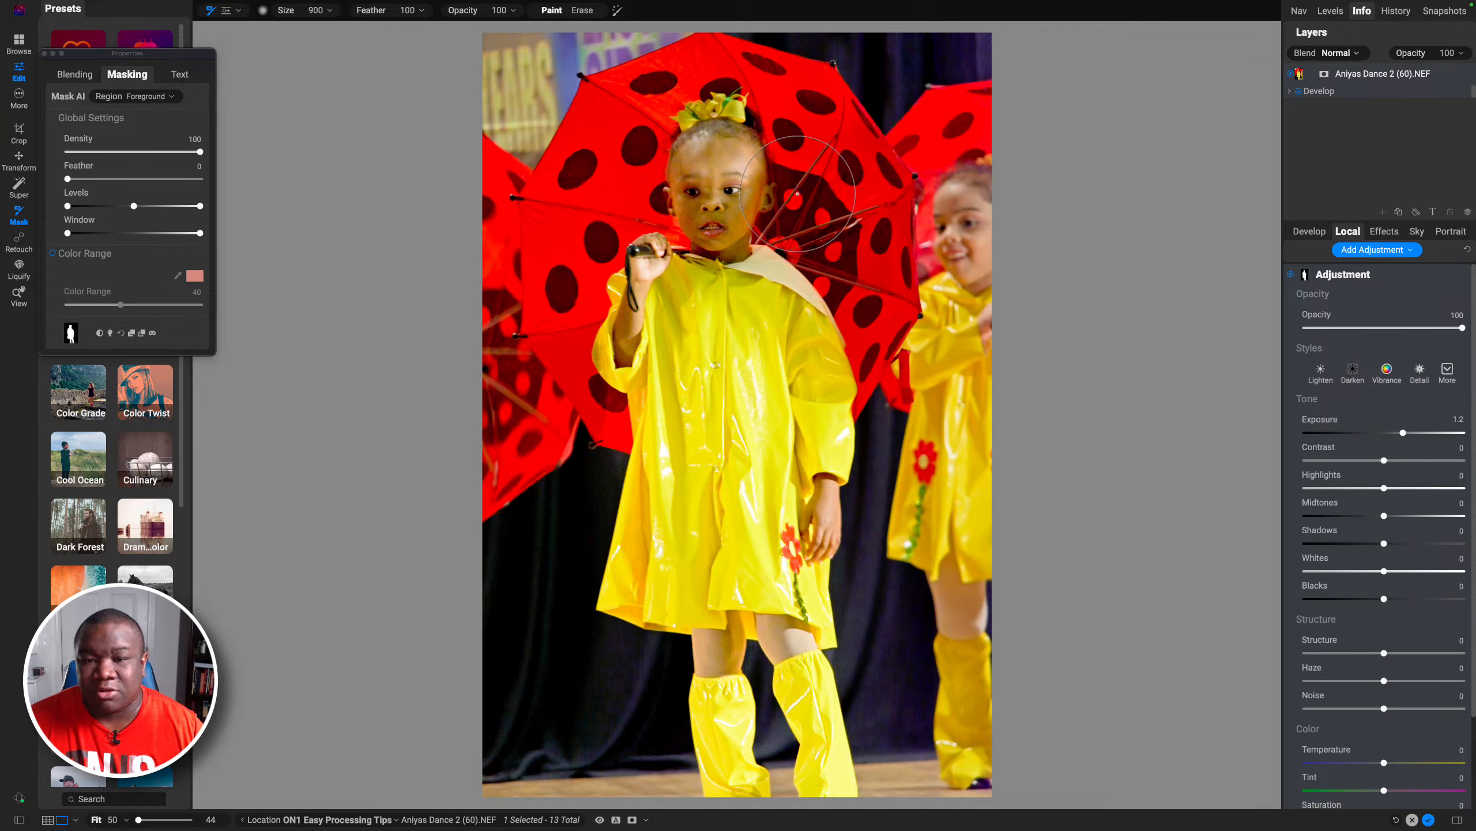
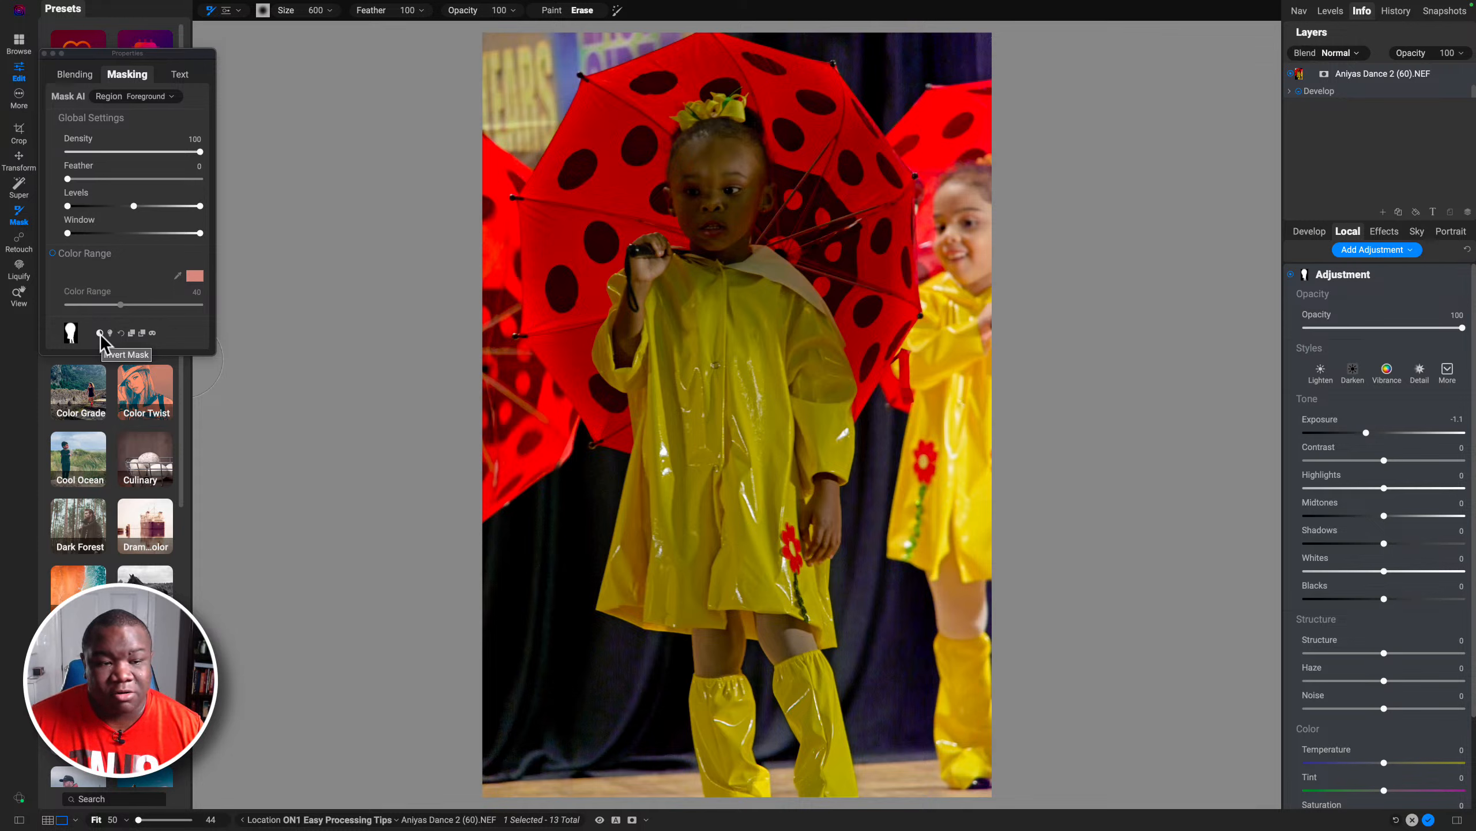
Step: Invert the Foreground mask and lower the adjustment's Exposure to -3.3 to darken the background
left_click(100, 335)
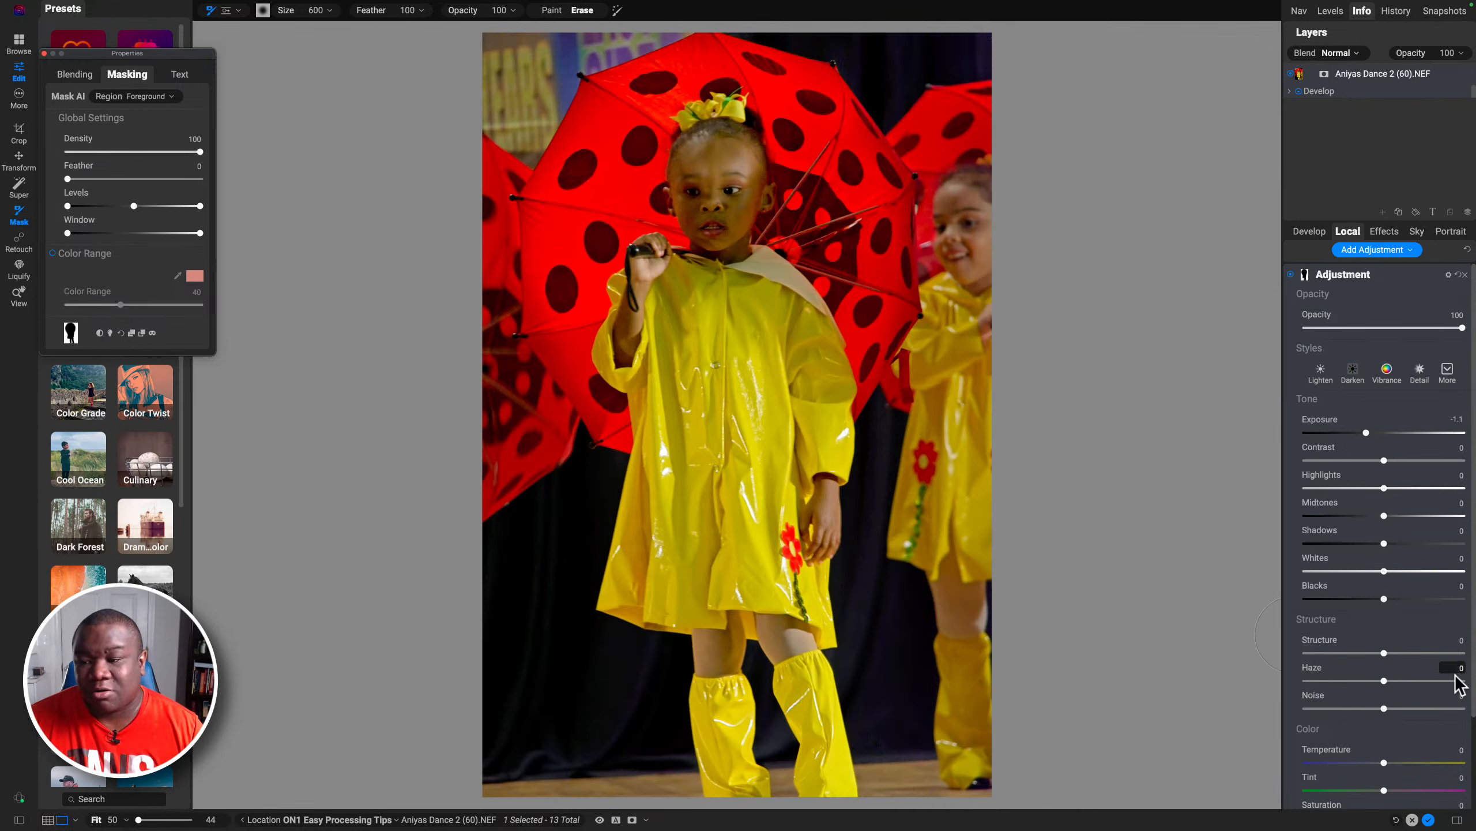
left_click(1367, 433)
left_click_drag(1367, 433, 1333, 433)
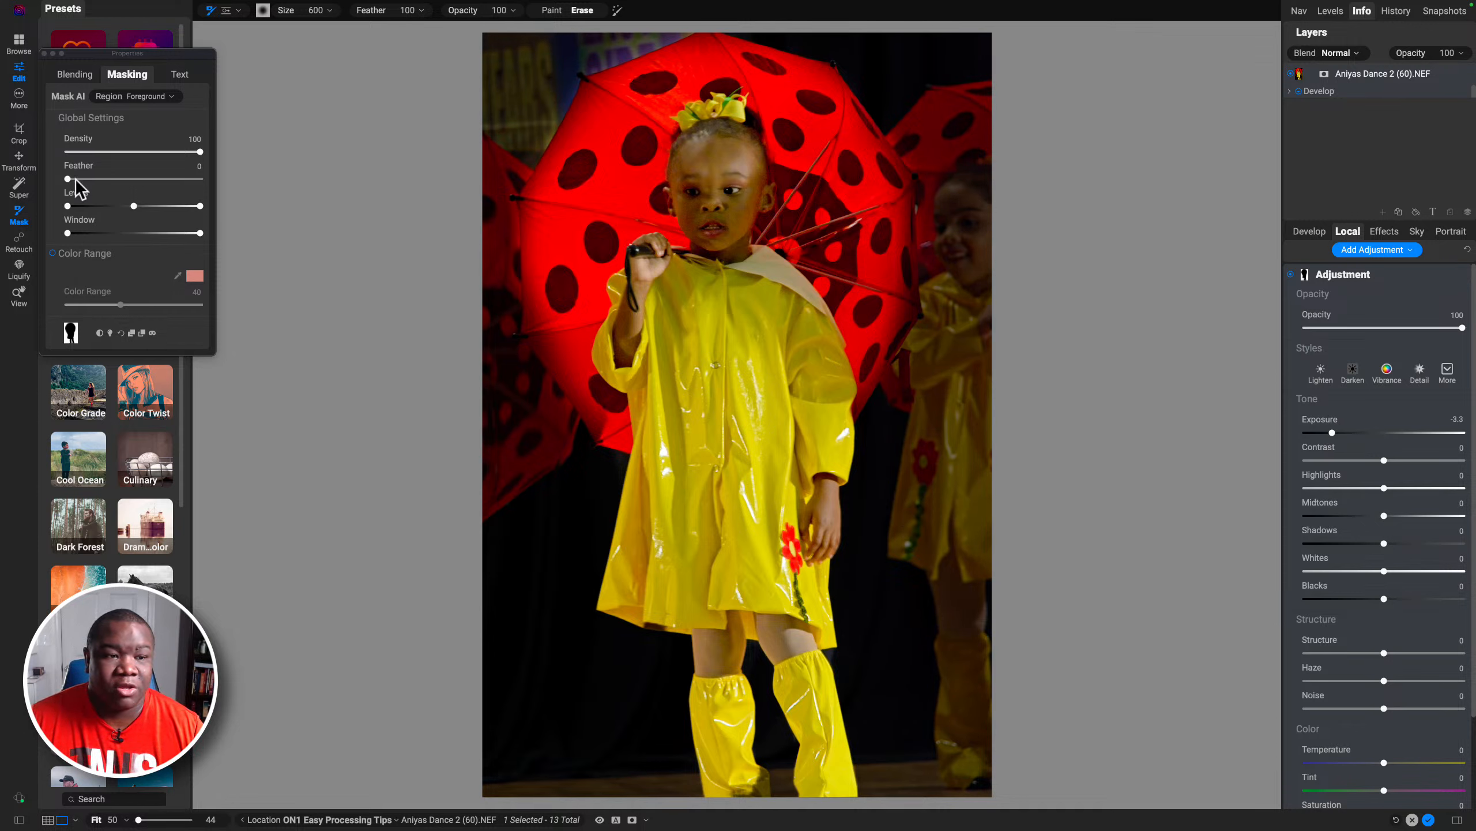
Step: Set the mask Feather to 42 and ease the adjustment's Exposure back to -2.05
left_click_drag(68, 179, 124, 186)
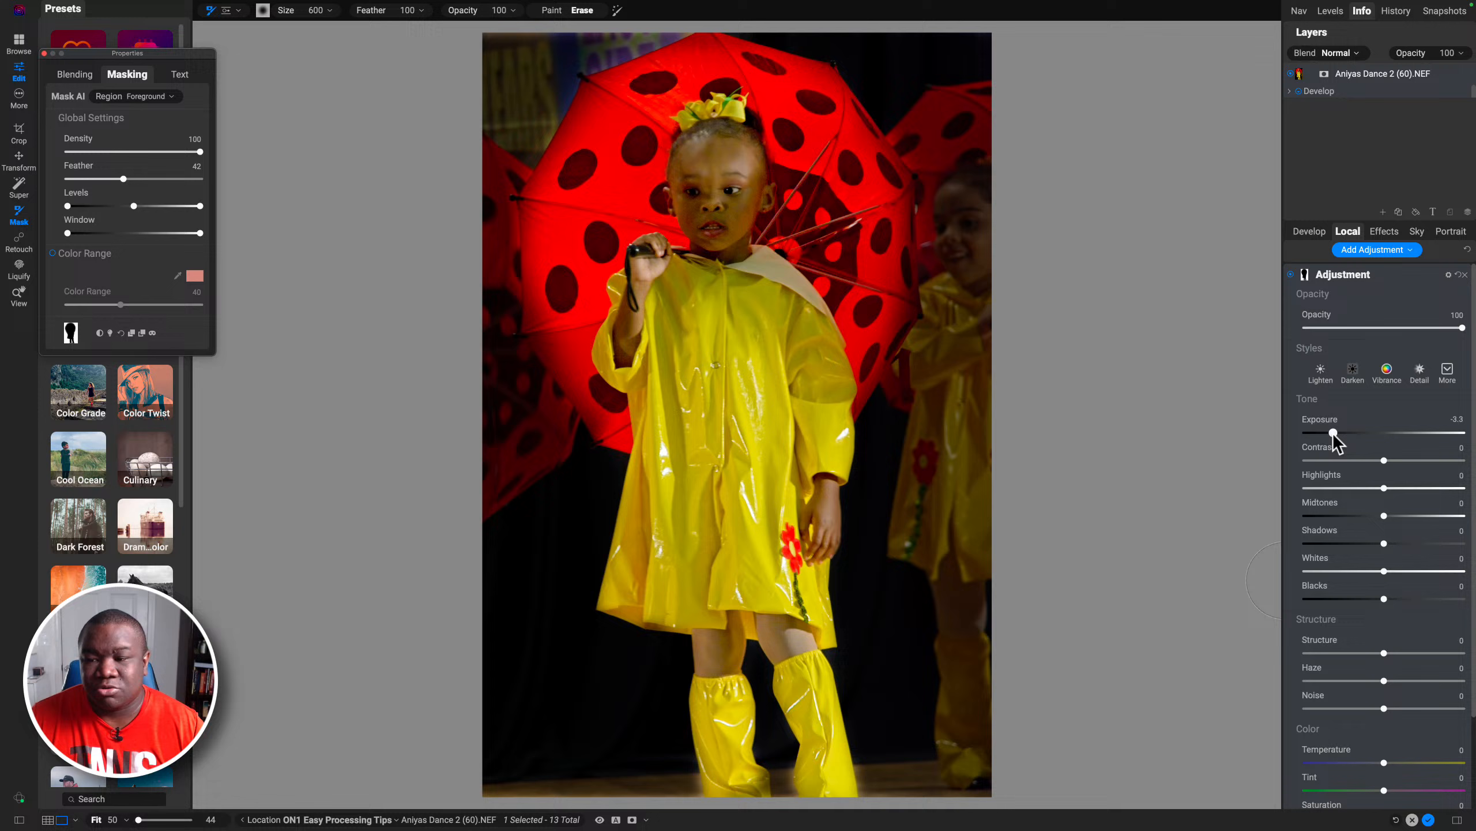
left_click_drag(1332, 432, 1354, 436)
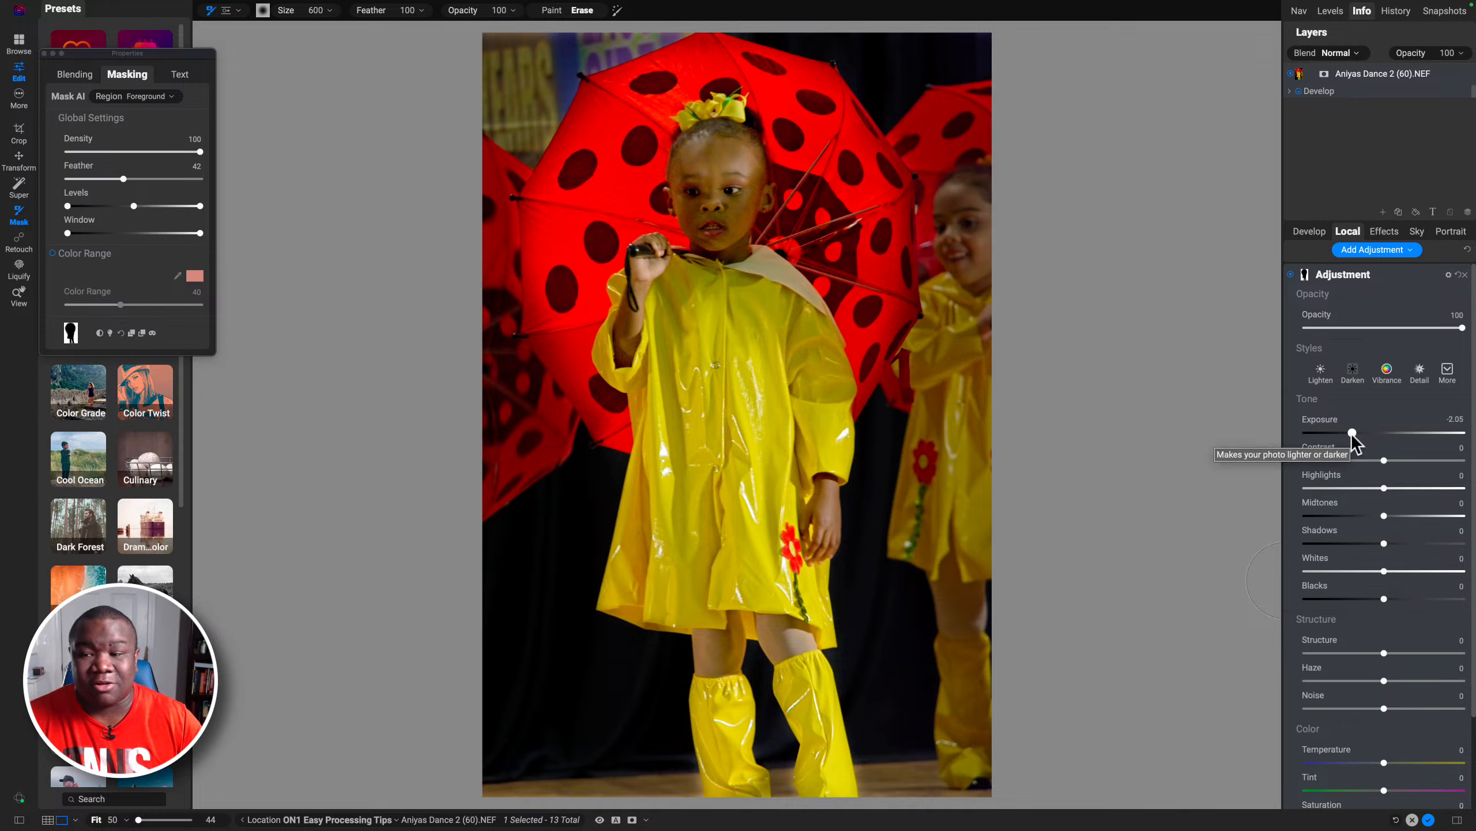
Step: On a new local adjustment, place a radial gradient mask centred on the girl's face and stretched over her body
double_click(1364, 273)
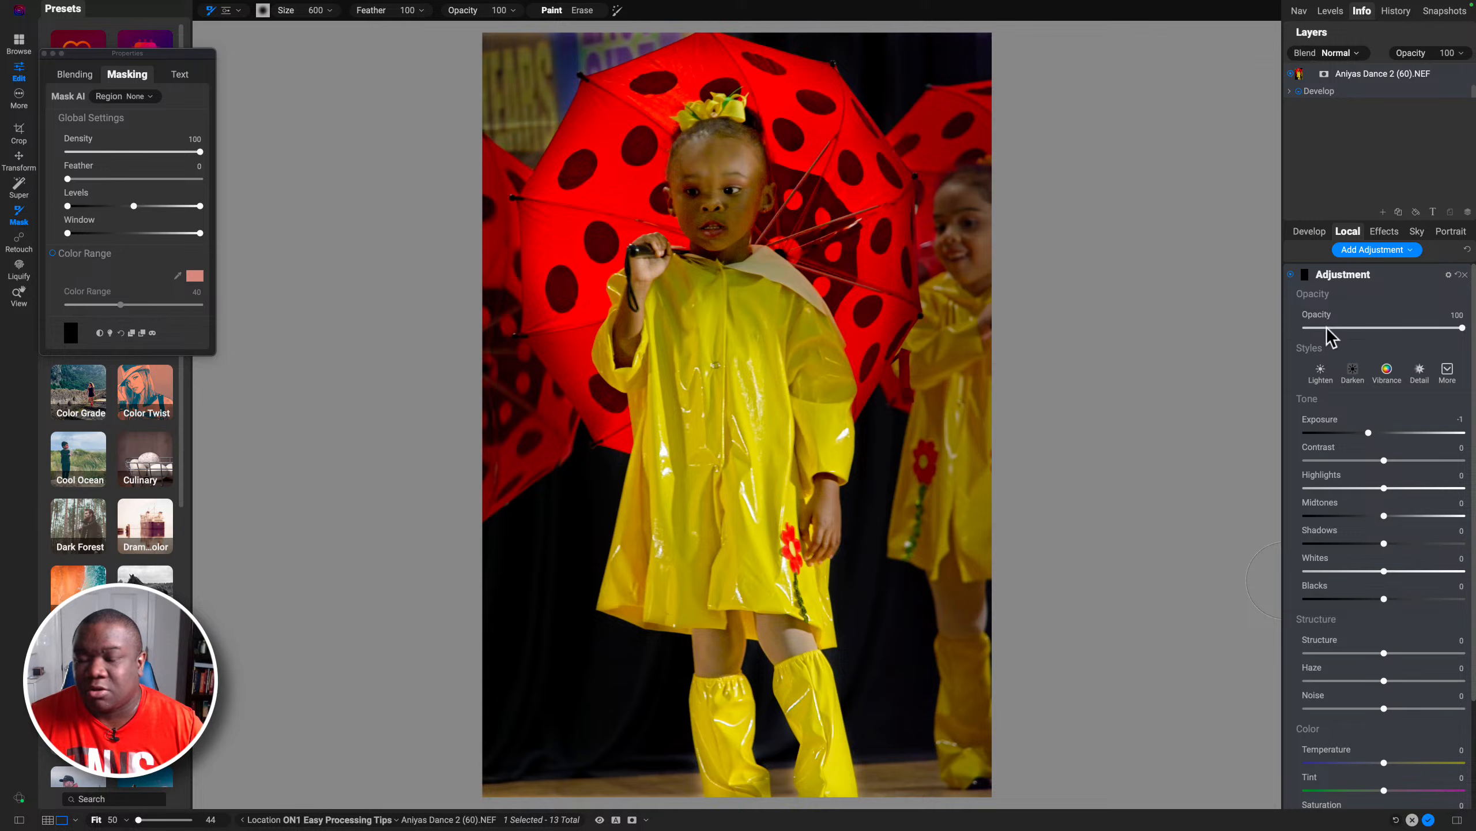
left_click(240, 10)
left_click(220, 37)
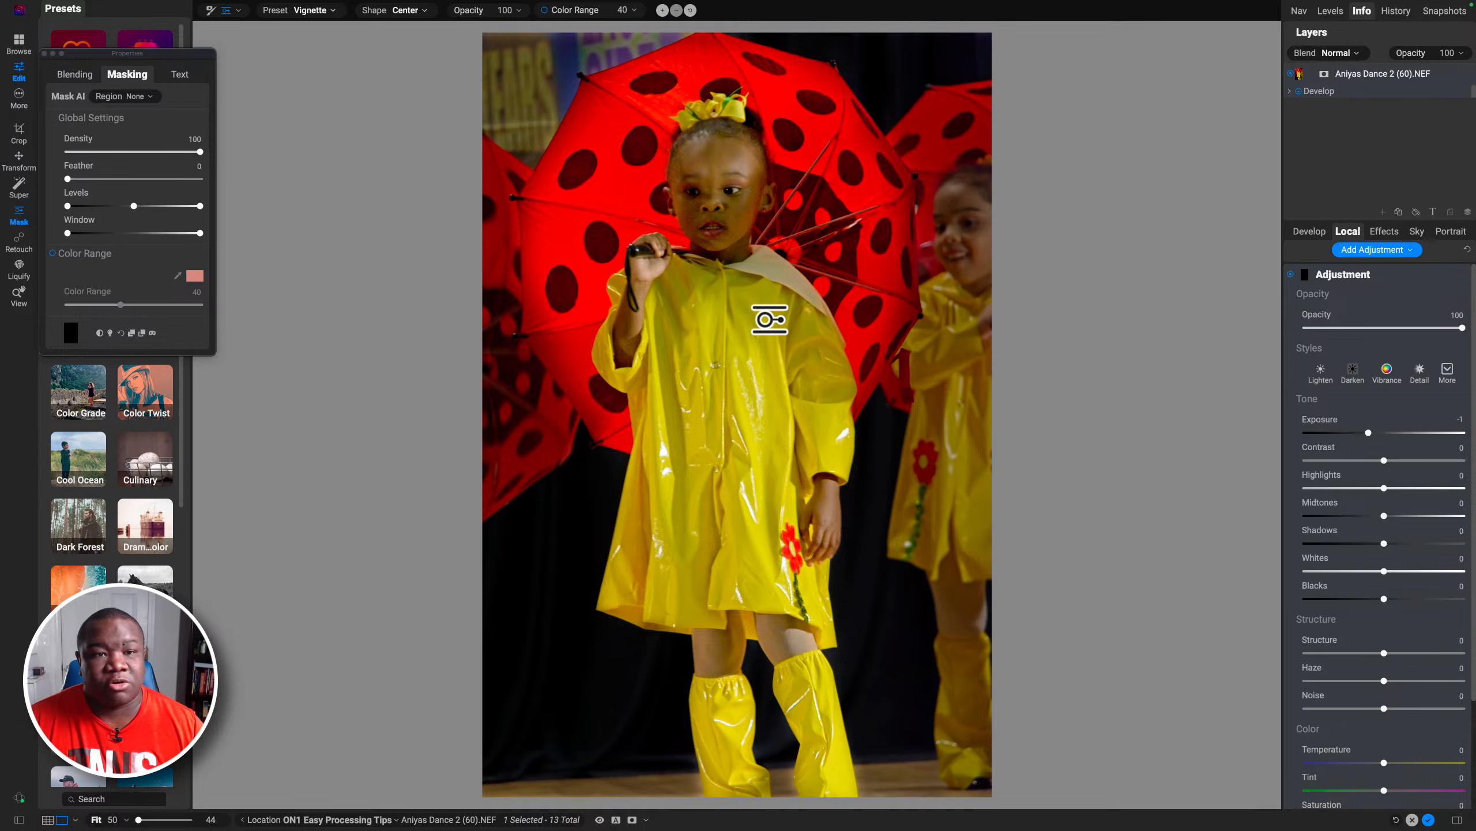
left_click(708, 302)
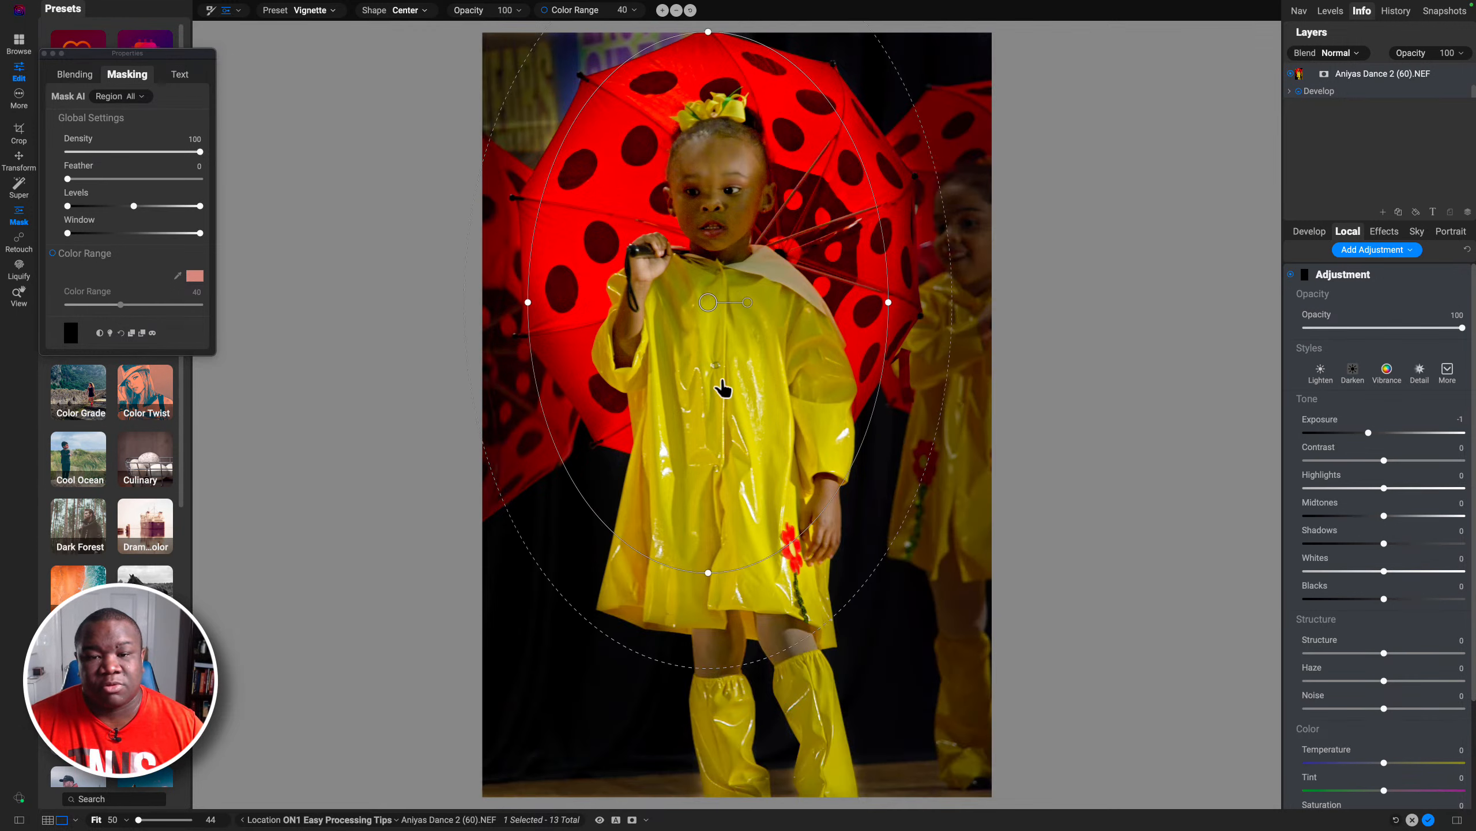
left_click_drag(640, 530, 691, 400)
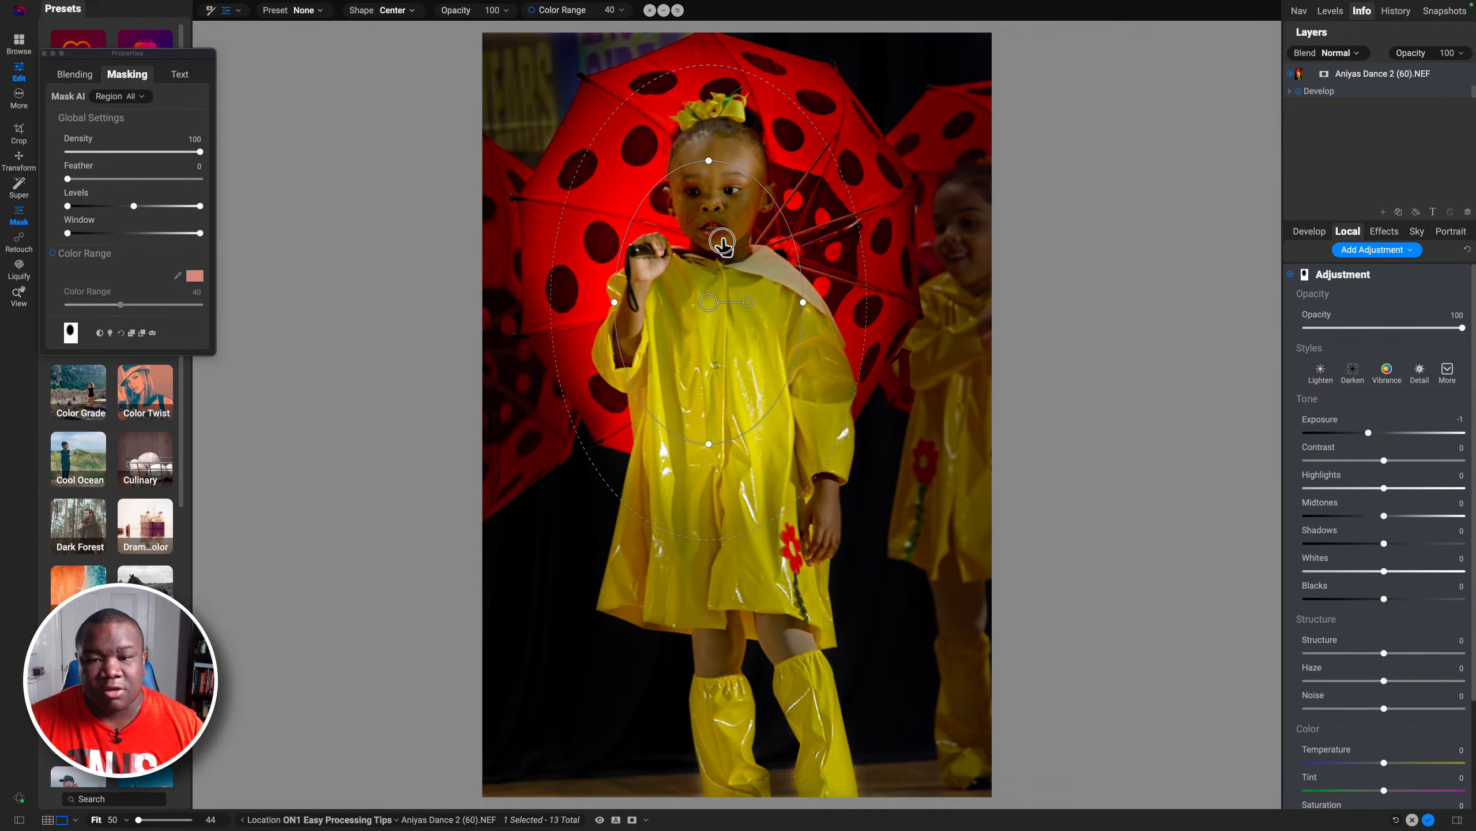
left_click(718, 237)
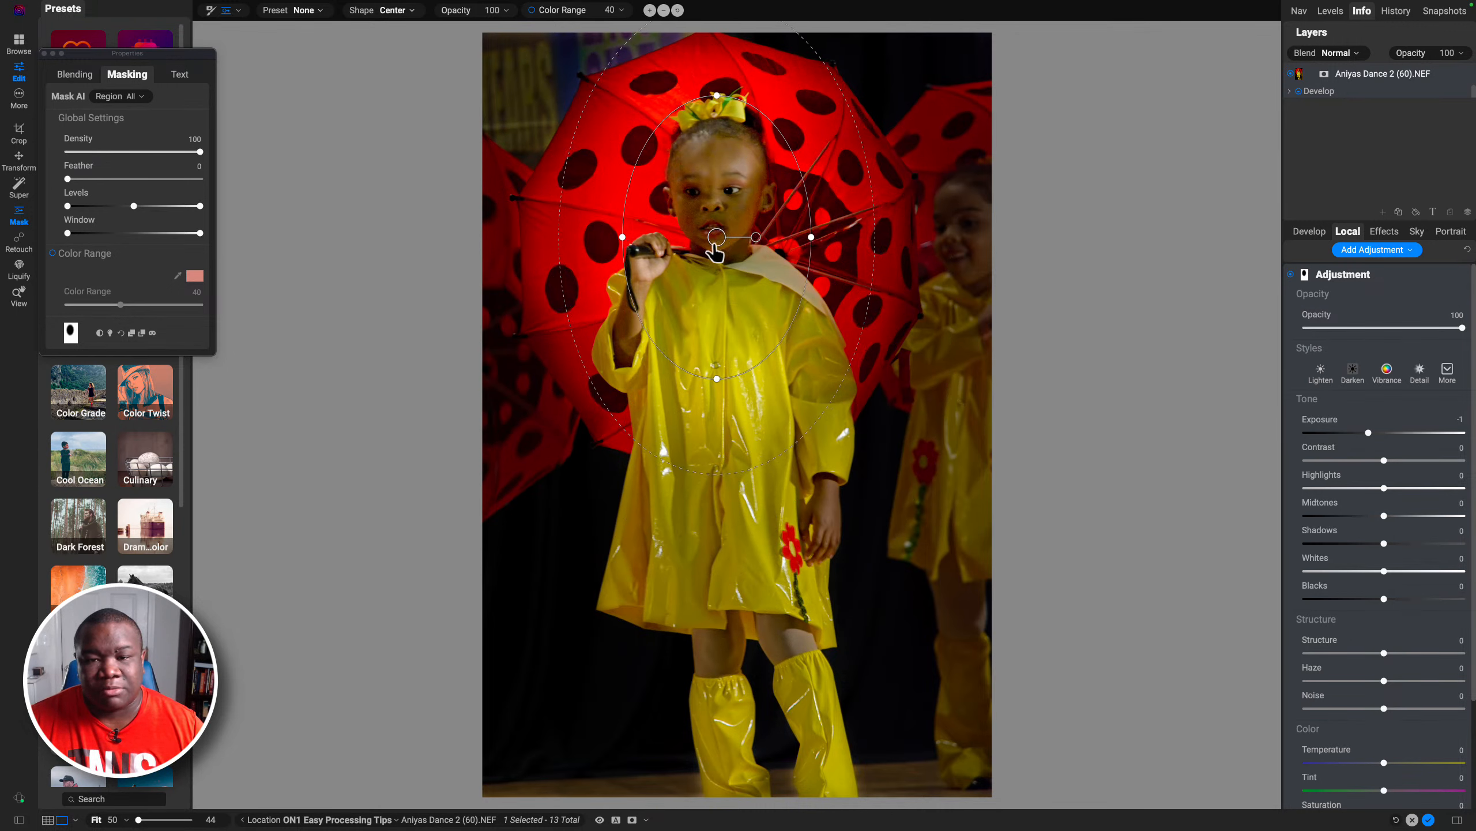
left_click_drag(675, 458, 591, 620)
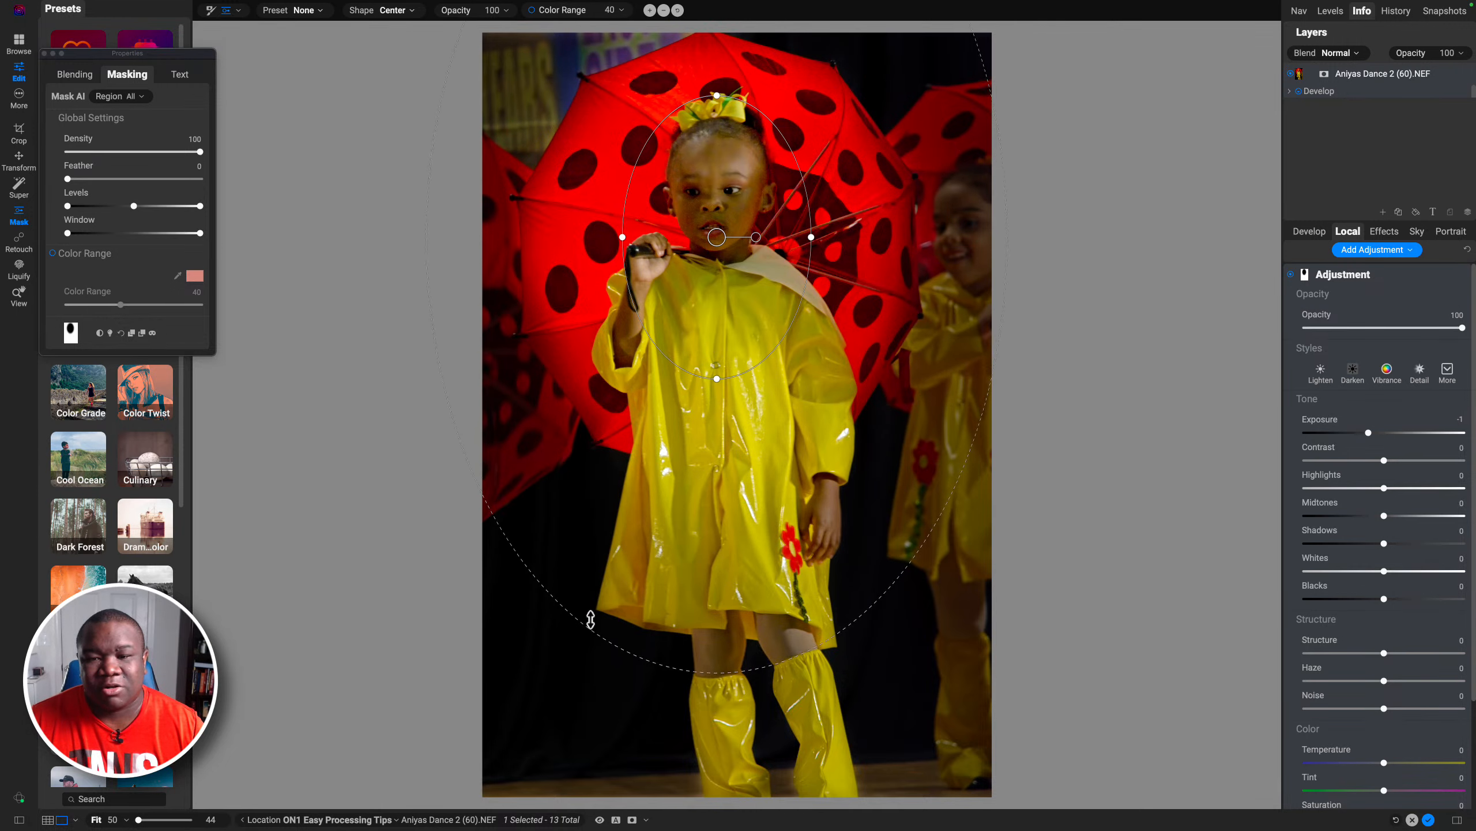
left_click_drag(714, 238, 714, 259)
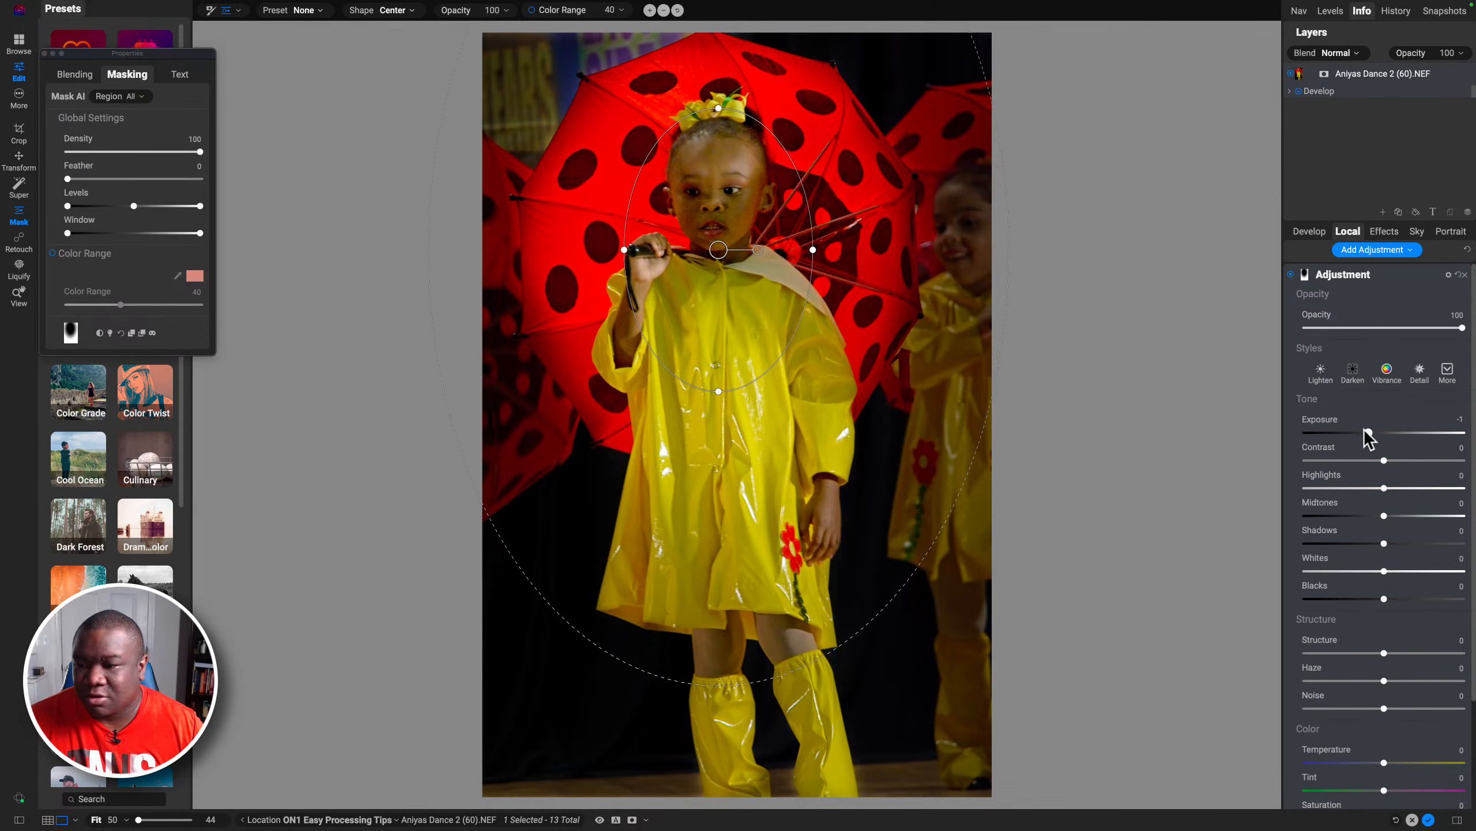
Step: Lower the gradient adjustment's Exposure to -1.4 and its Structure to -57, checking the mask overlay
left_click_drag(1365, 431, 1361, 434)
key("super+m")
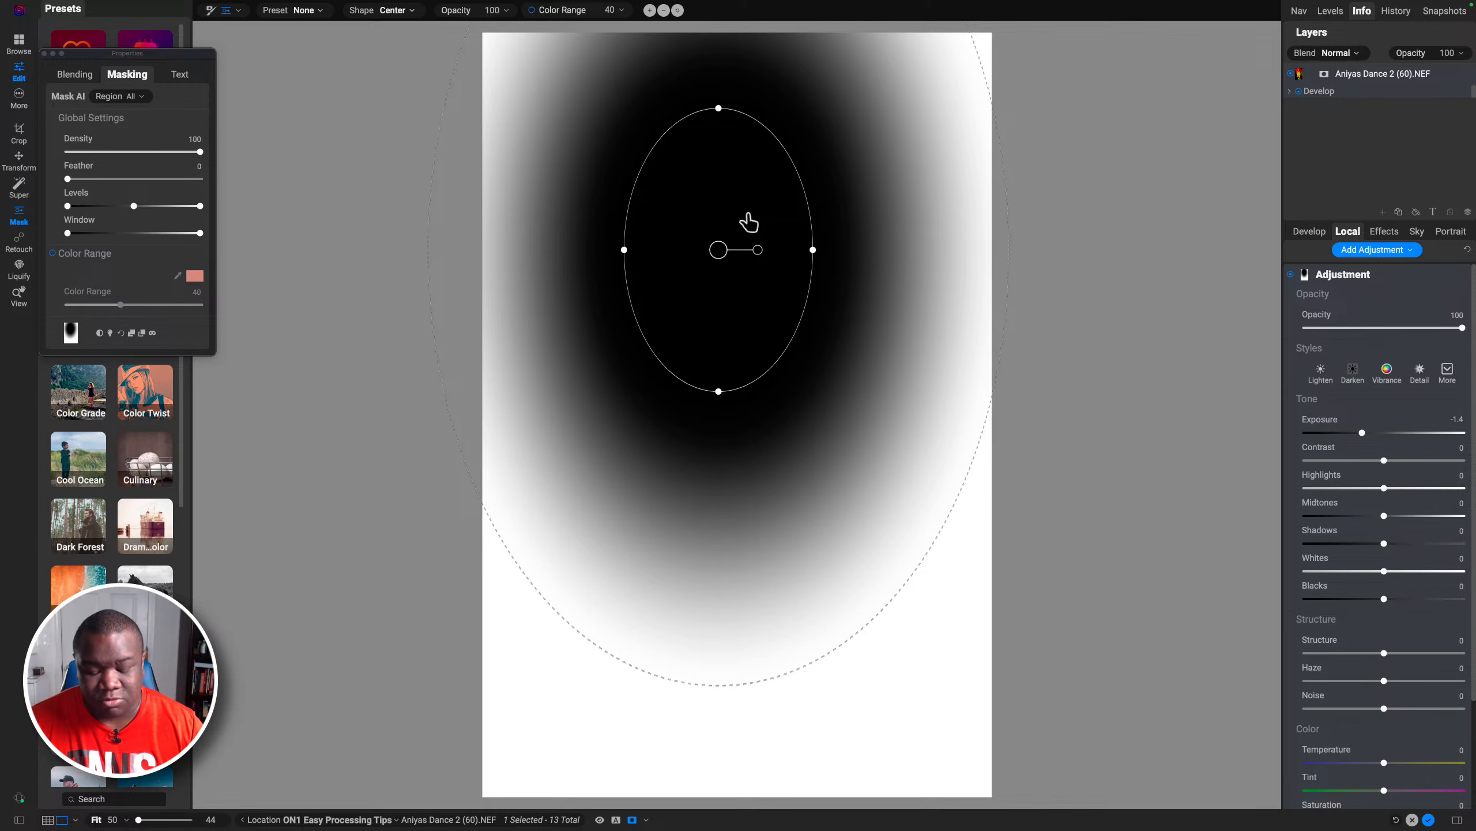
key("super+m")
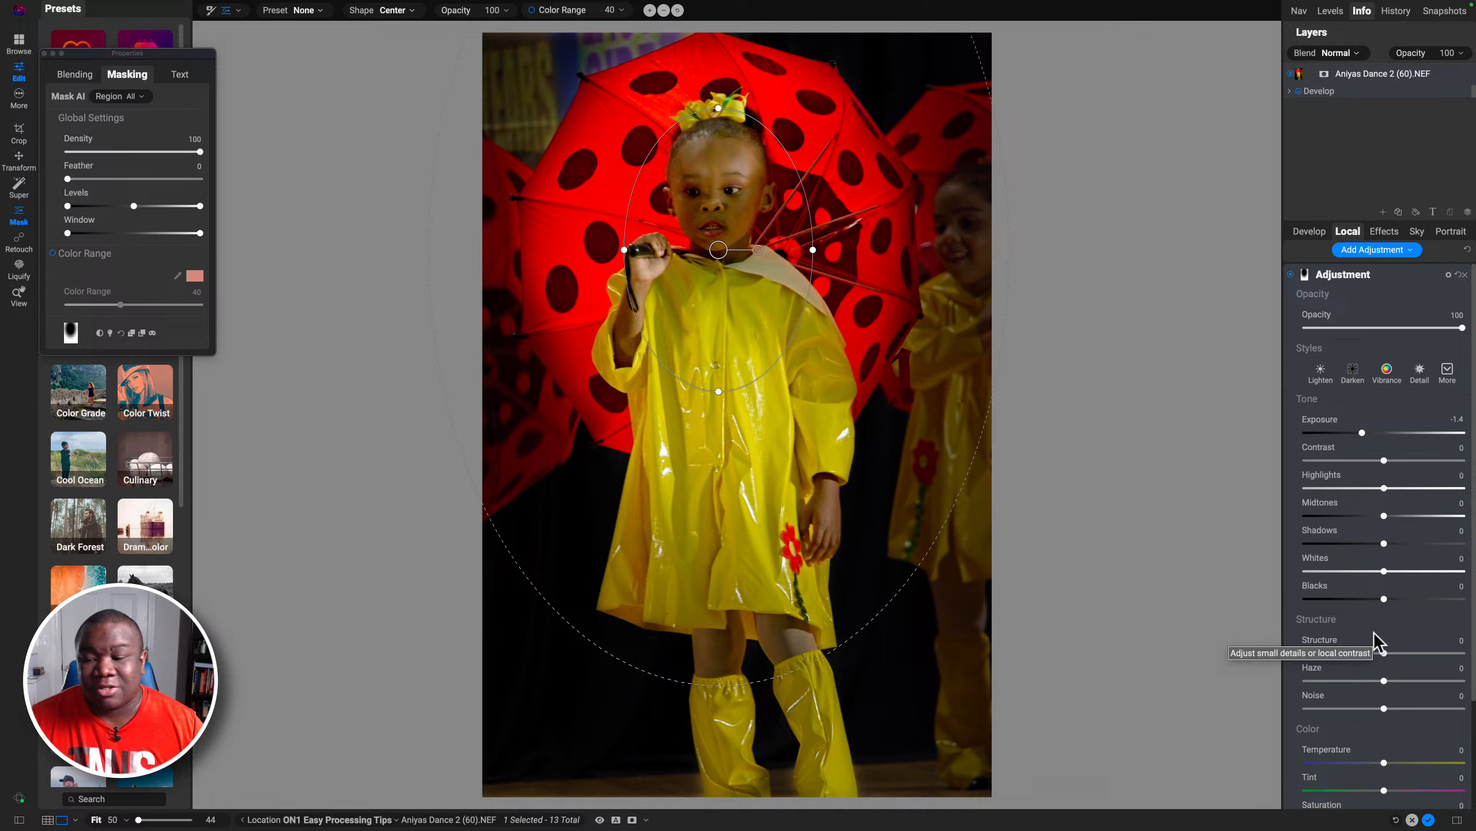
left_click_drag(1384, 650, 1340, 654)
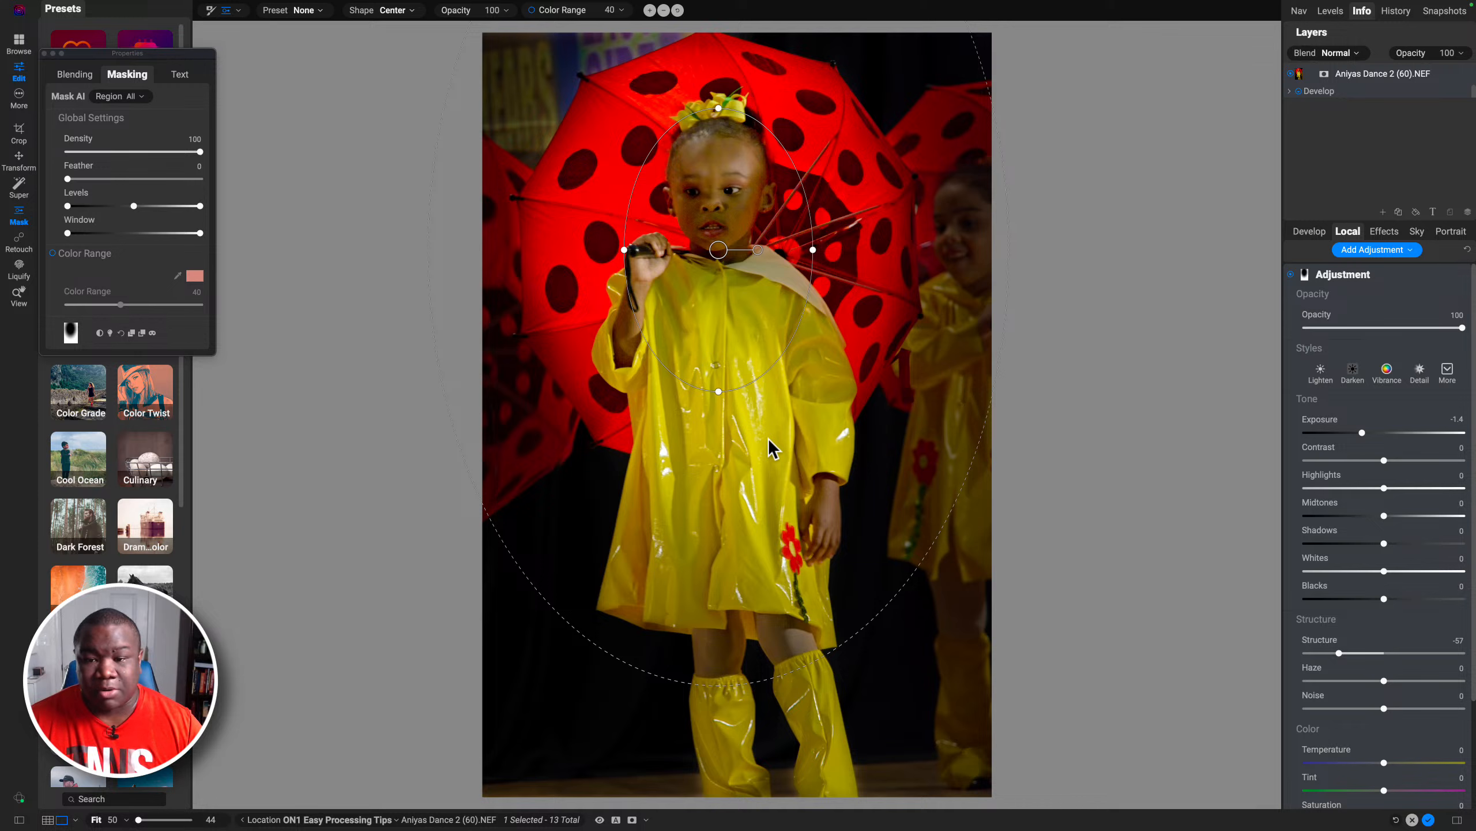
Step: Toggle the preview off and on to compare the edited photo with the original
key("b")
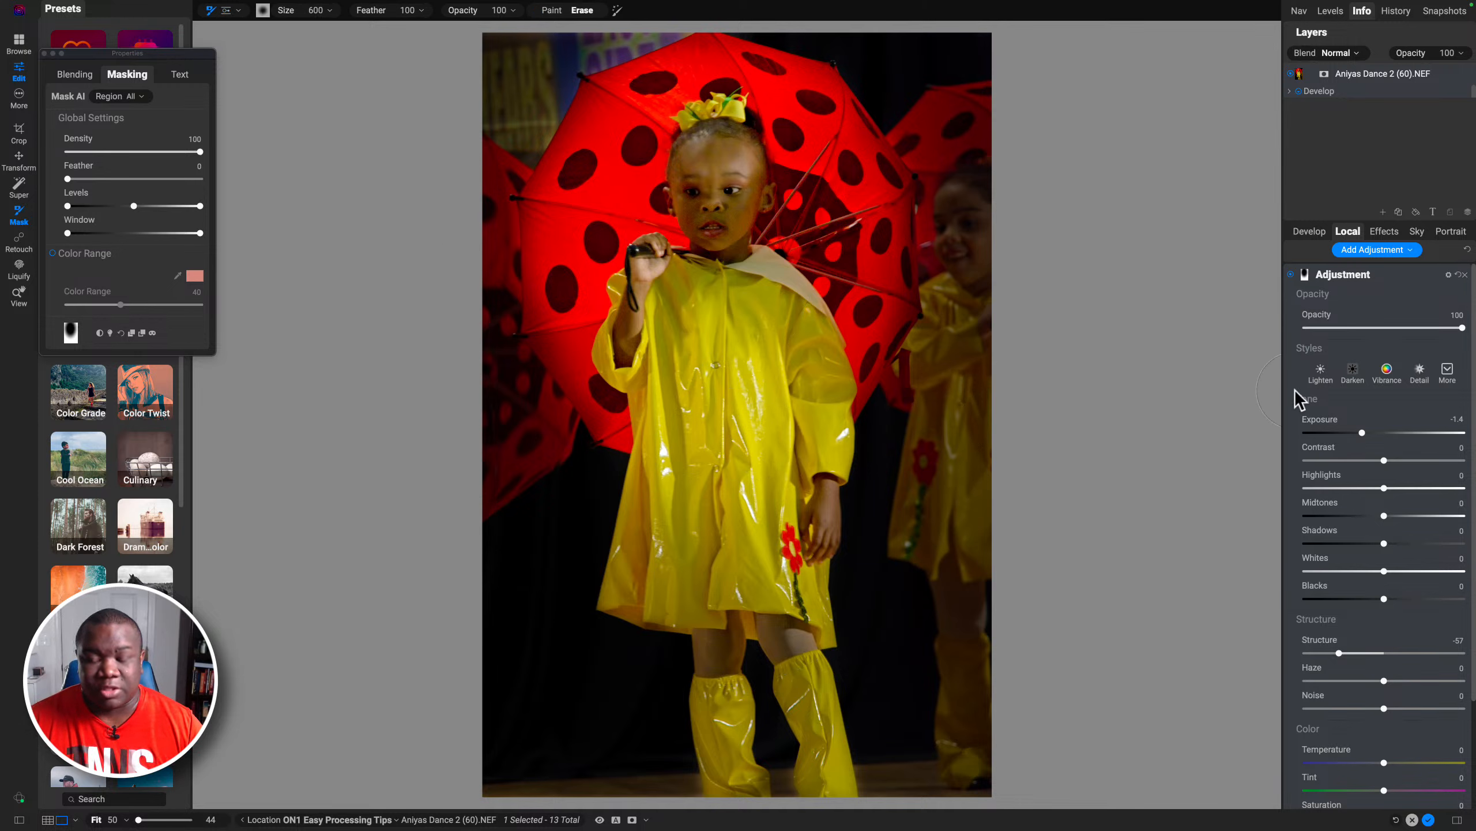
key("backslash")
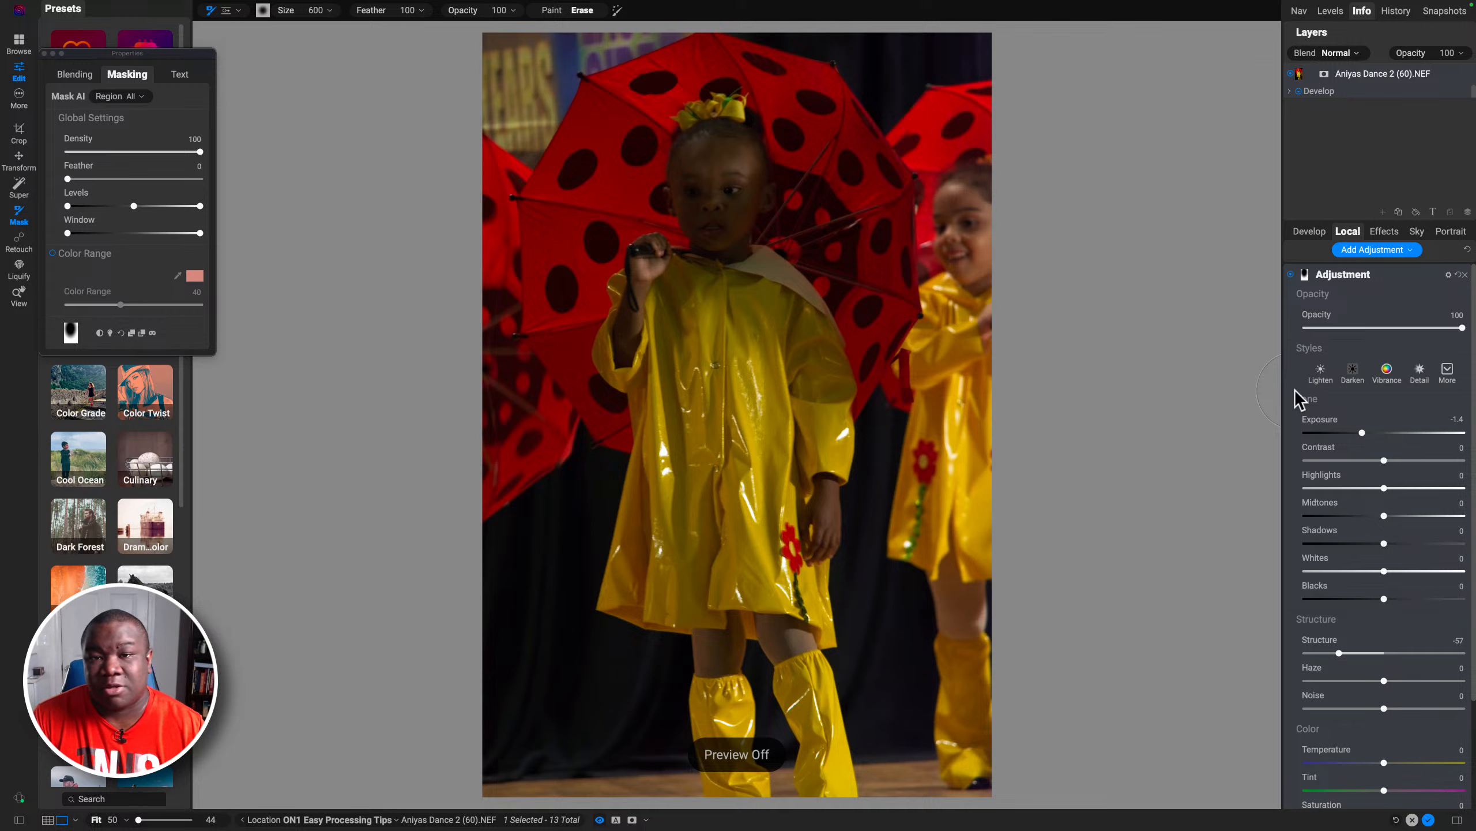
key("backslash")
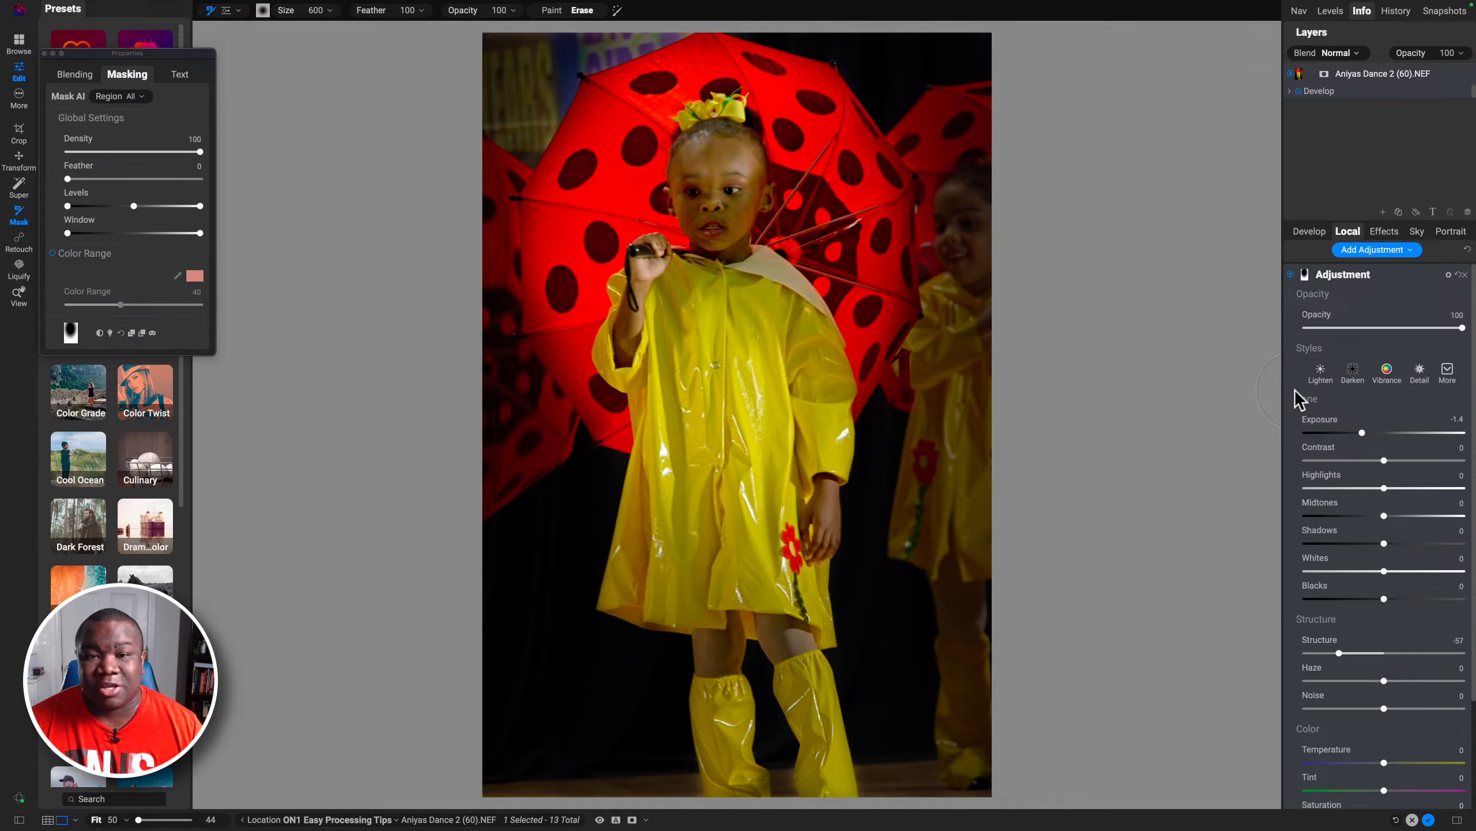
left_click(1357, 278)
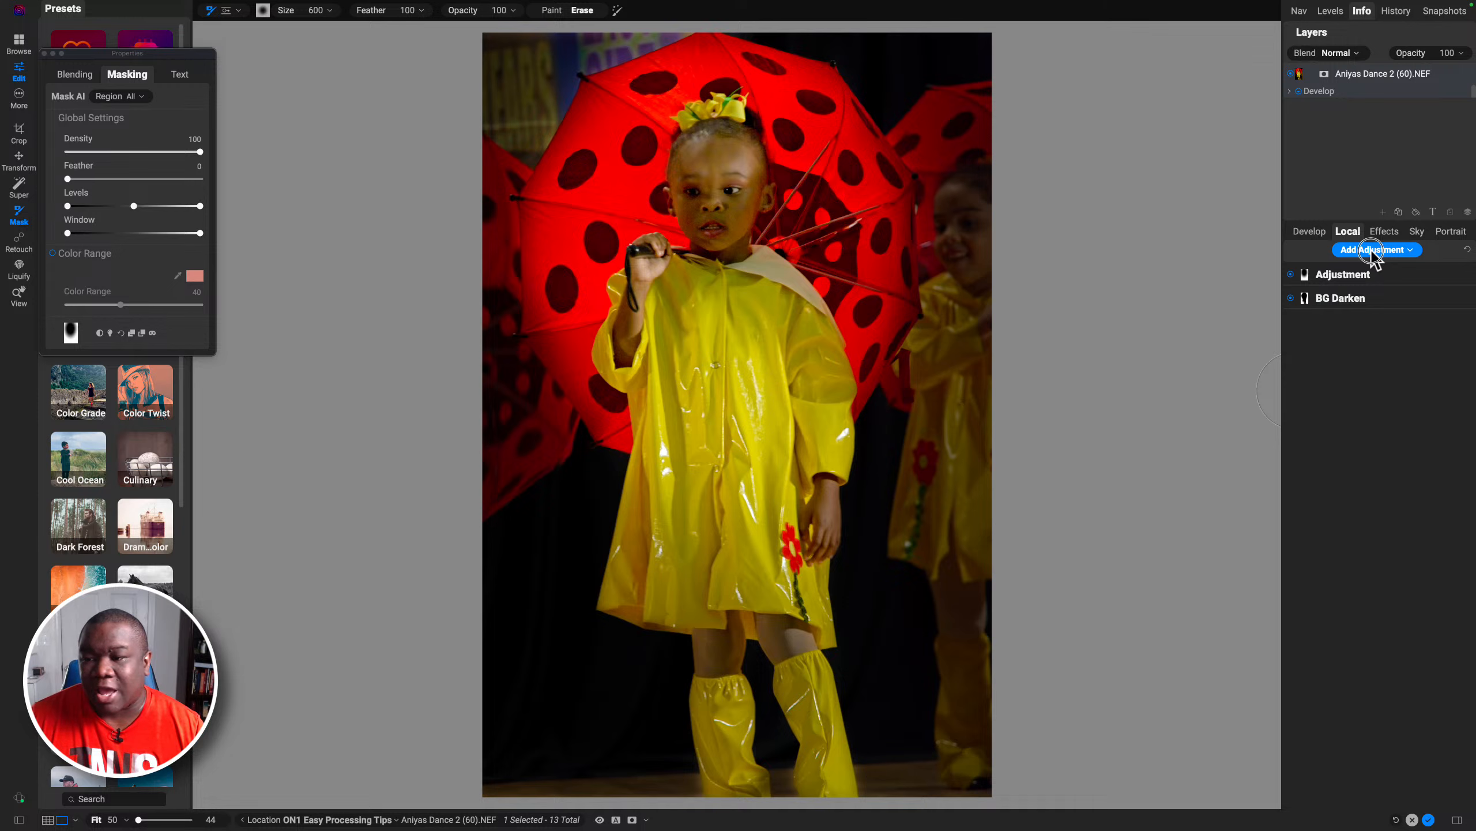
Step: Add another local adjustment, brush its mask over the girl's face, and reset its Exposure to 0
left_click(1373, 251)
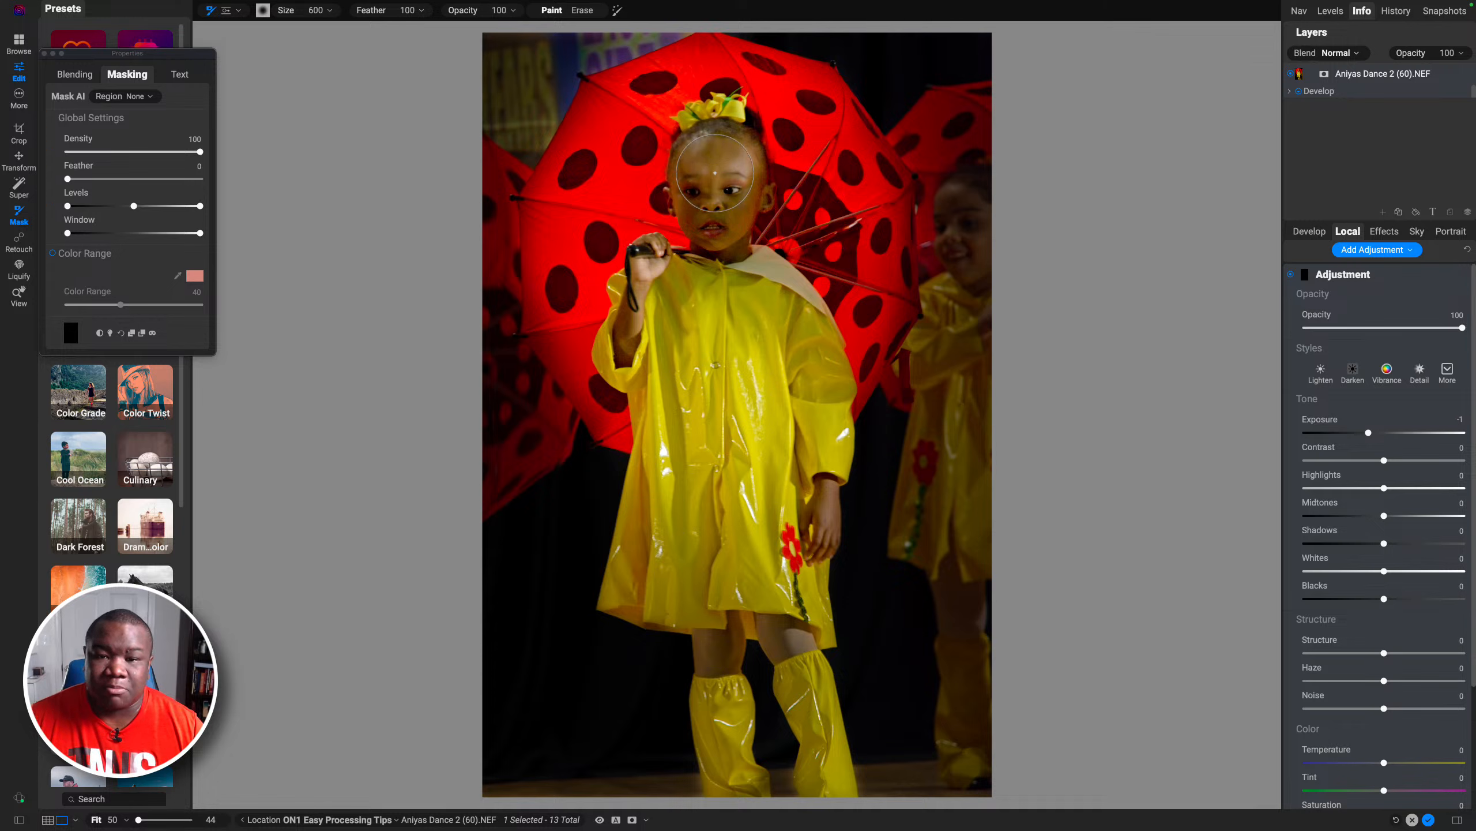
mouse_move(715, 172)
left_mouse_down()
mouse_move(705, 215)
mouse_move(738, 187)
left_mouse_up()
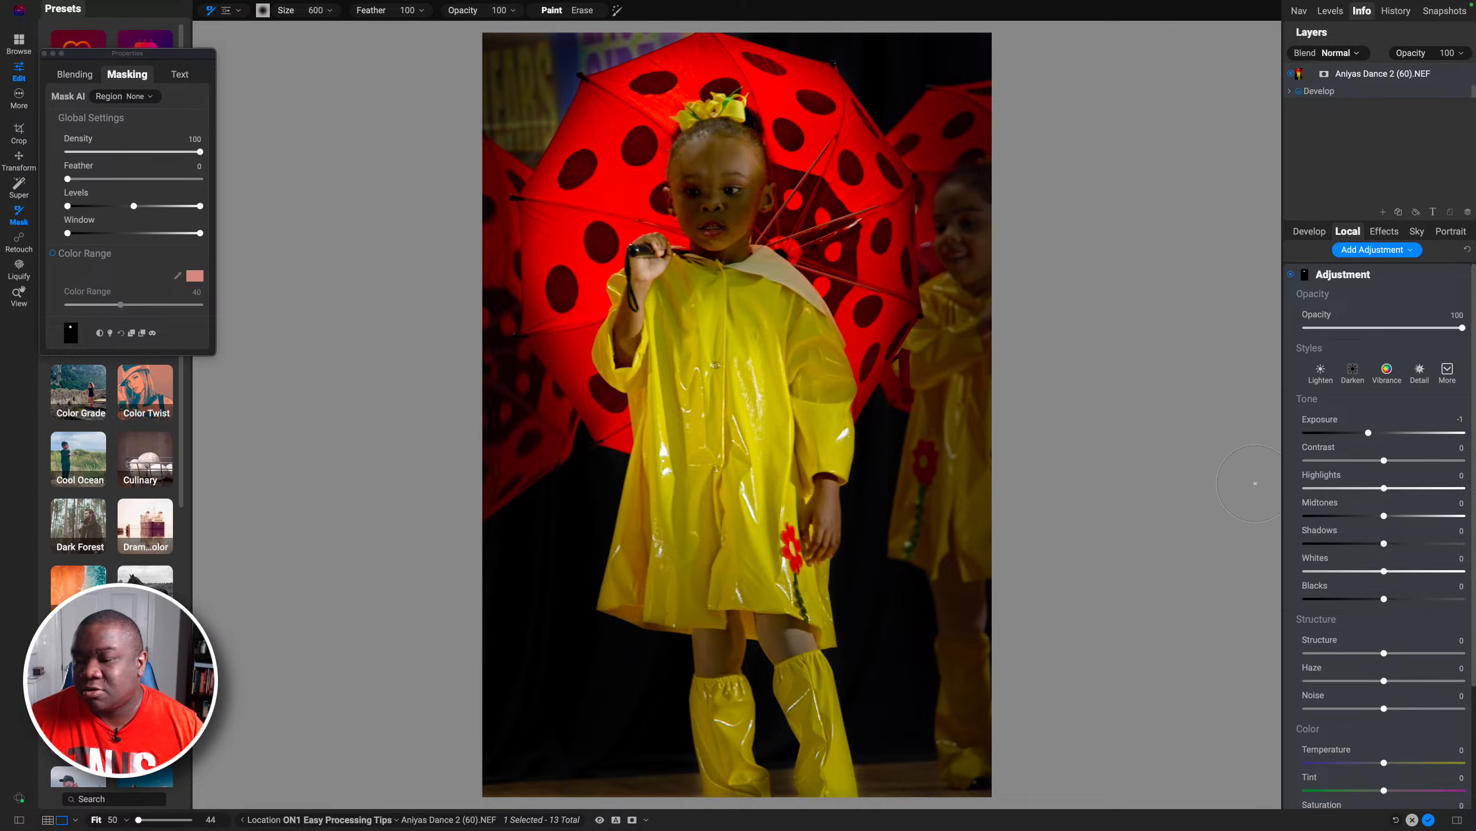
double_click(1333, 421)
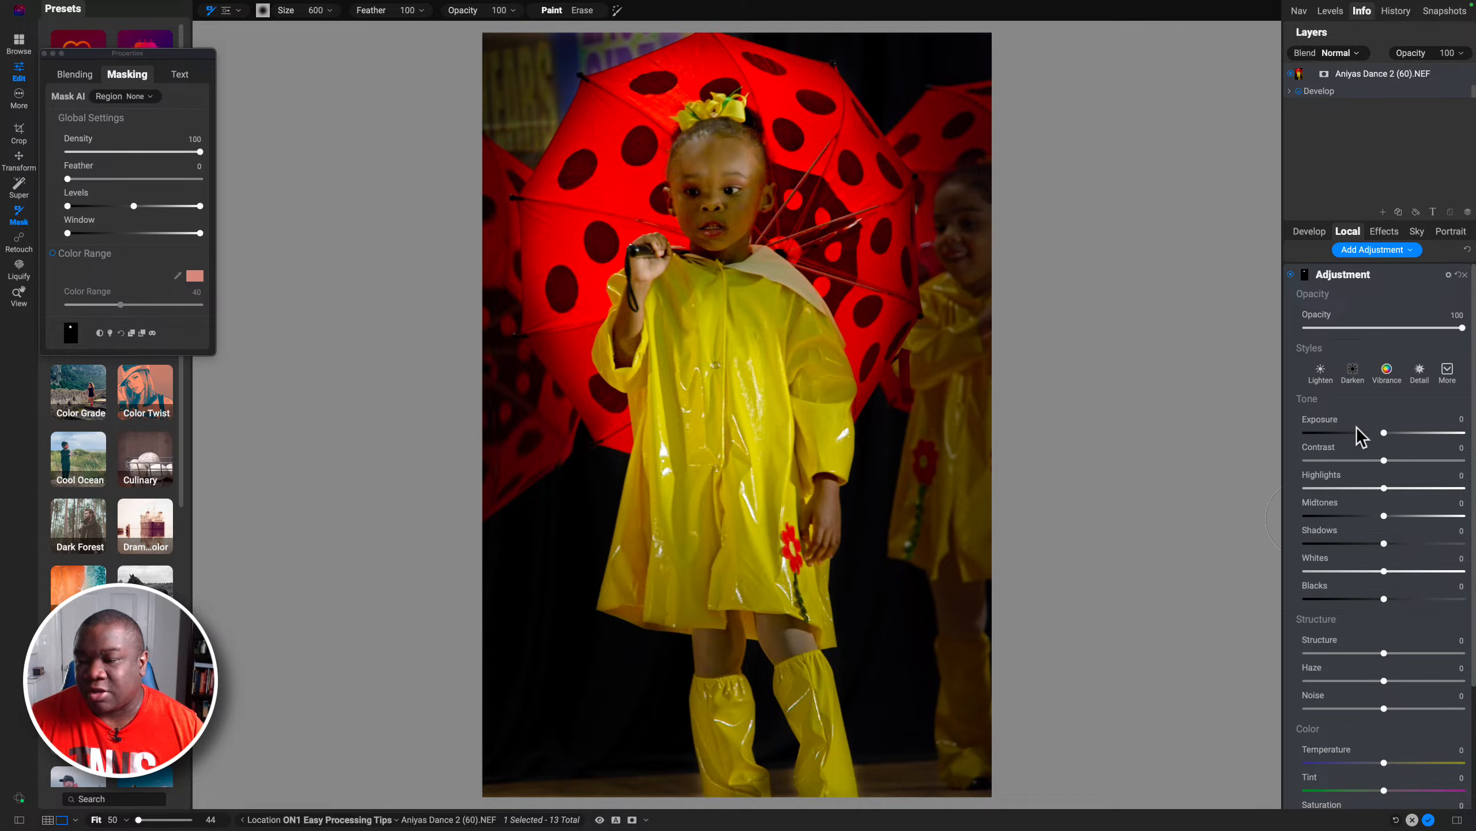
Step: Feather the face mask to 32 and raise the face adjustment's Shadows to 19 and Contrast to 18
left_click_drag(1384, 544, 1401, 545)
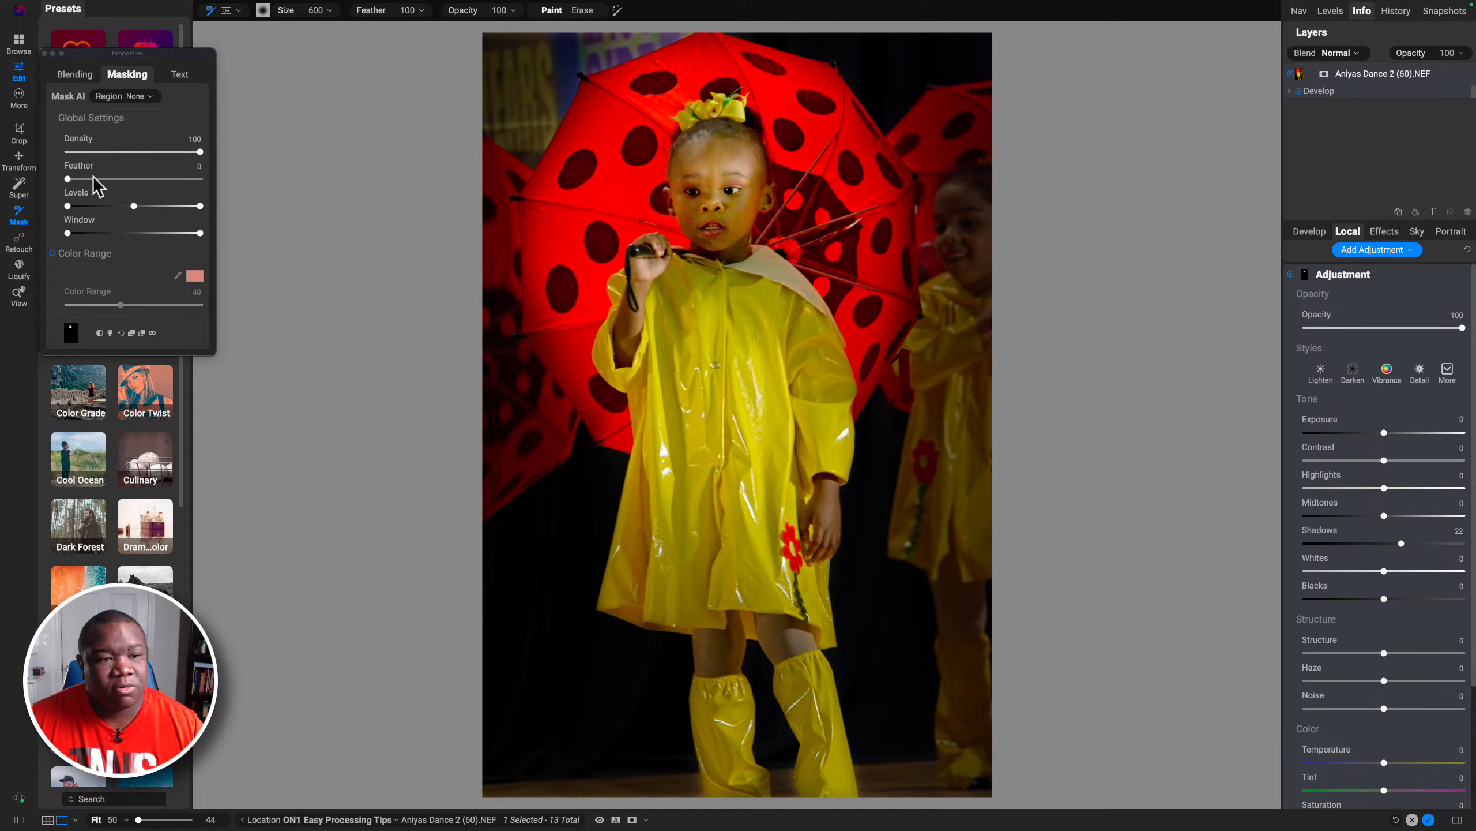
left_click_drag(68, 180, 110, 179)
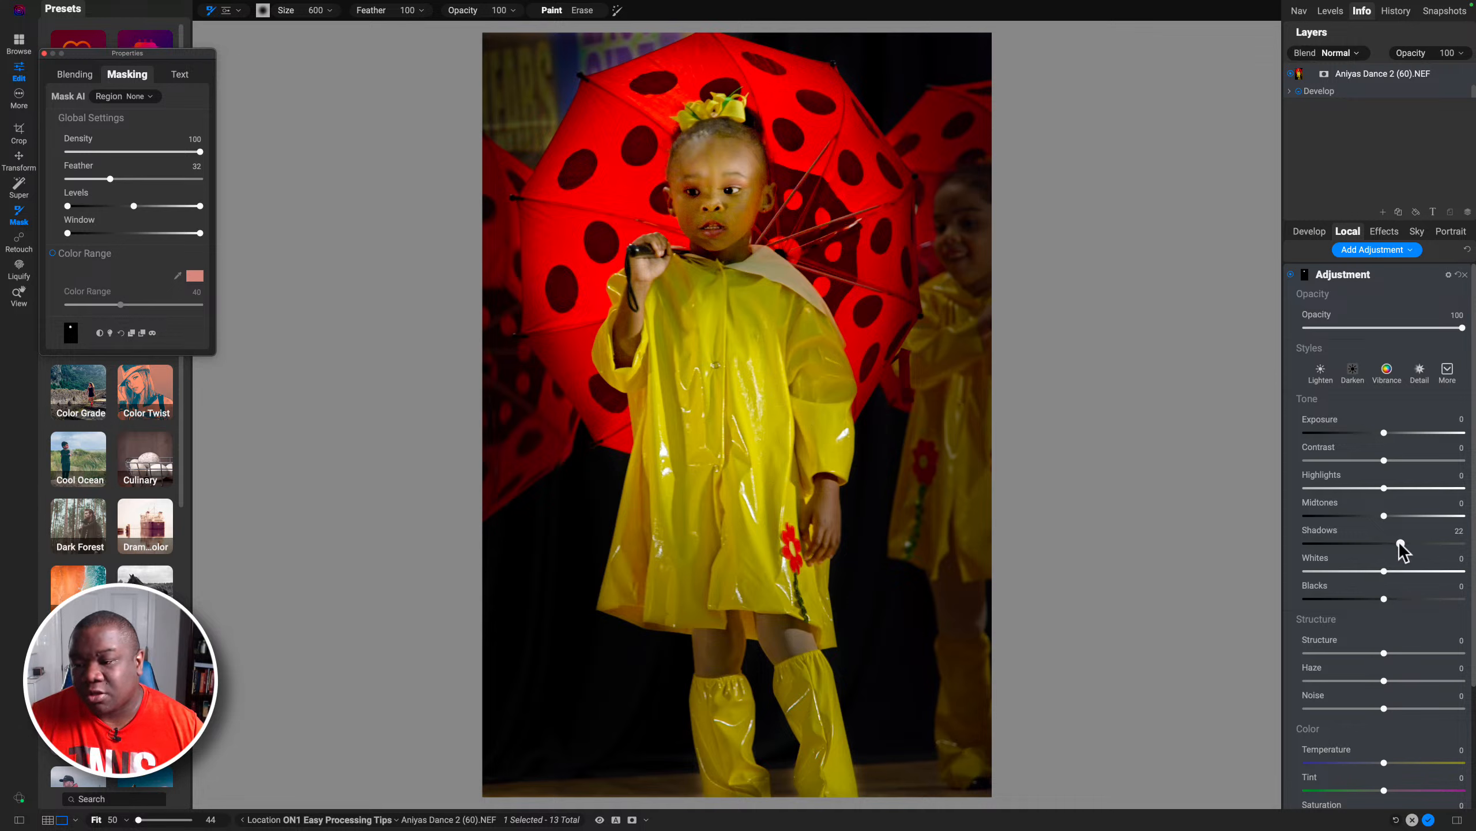
left_click_drag(1398, 543, 1394, 544)
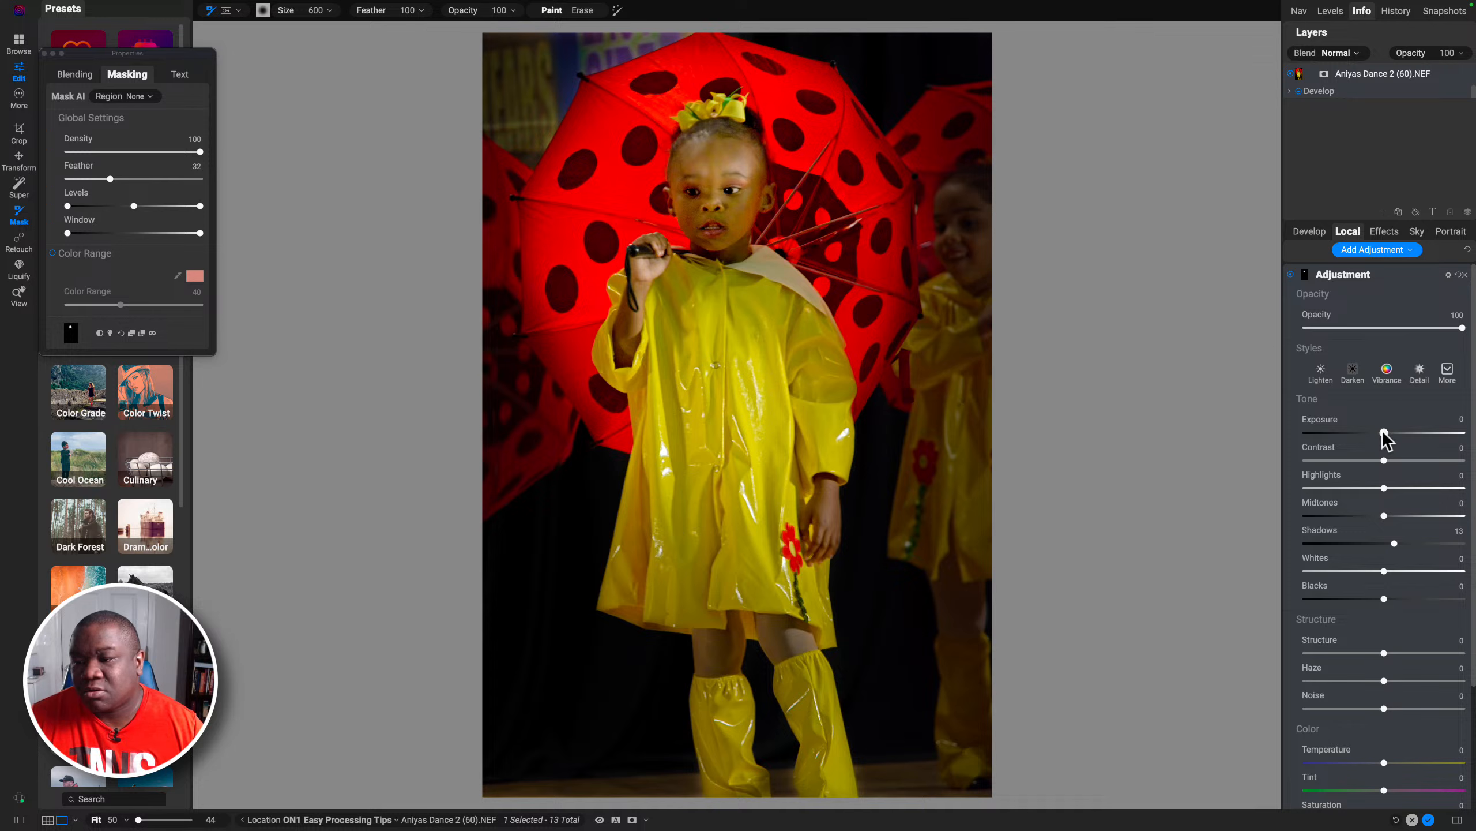
left_click_drag(1384, 460, 1397, 461)
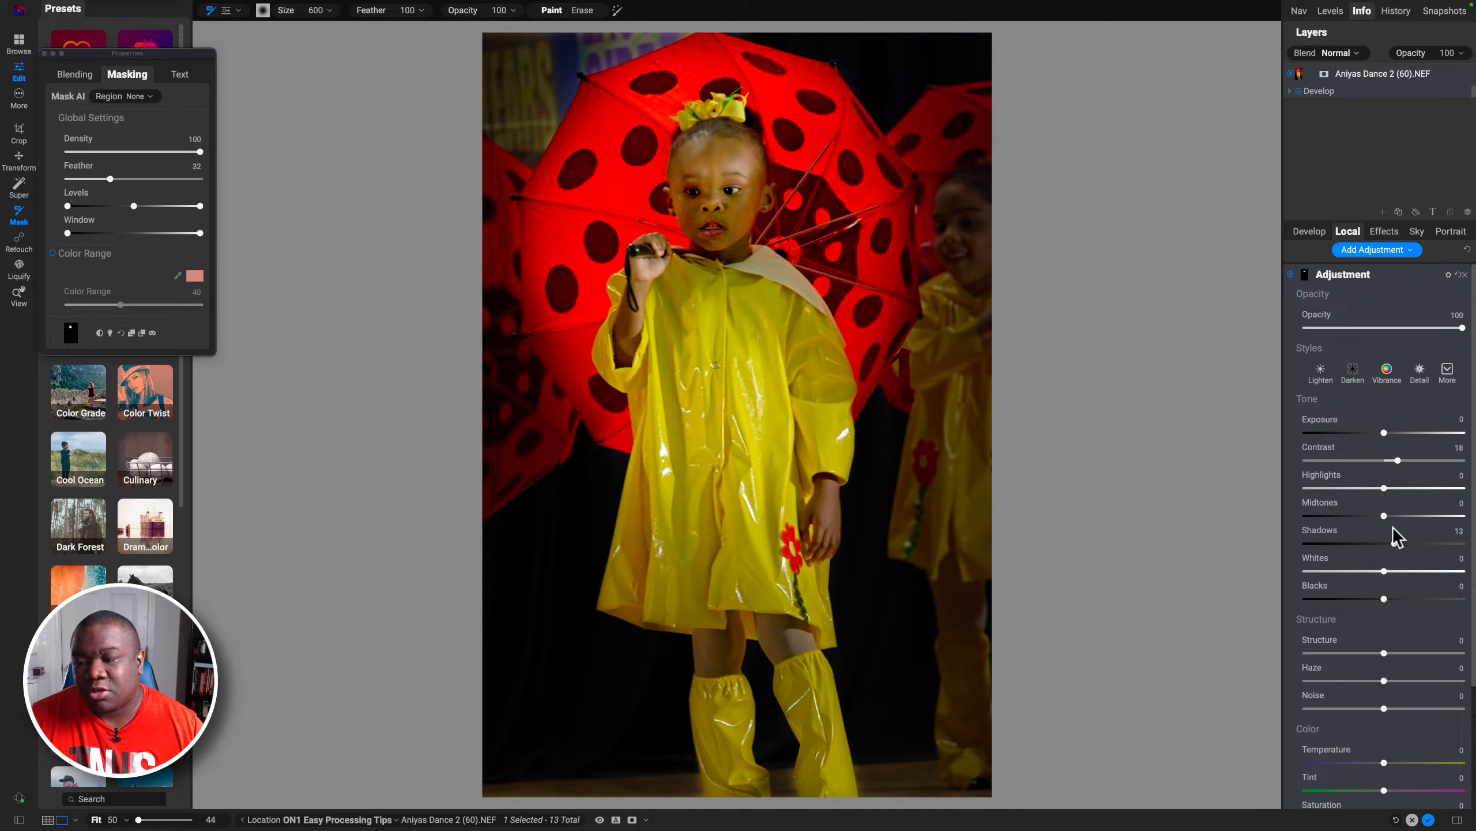
left_click_drag(1393, 544, 1398, 544)
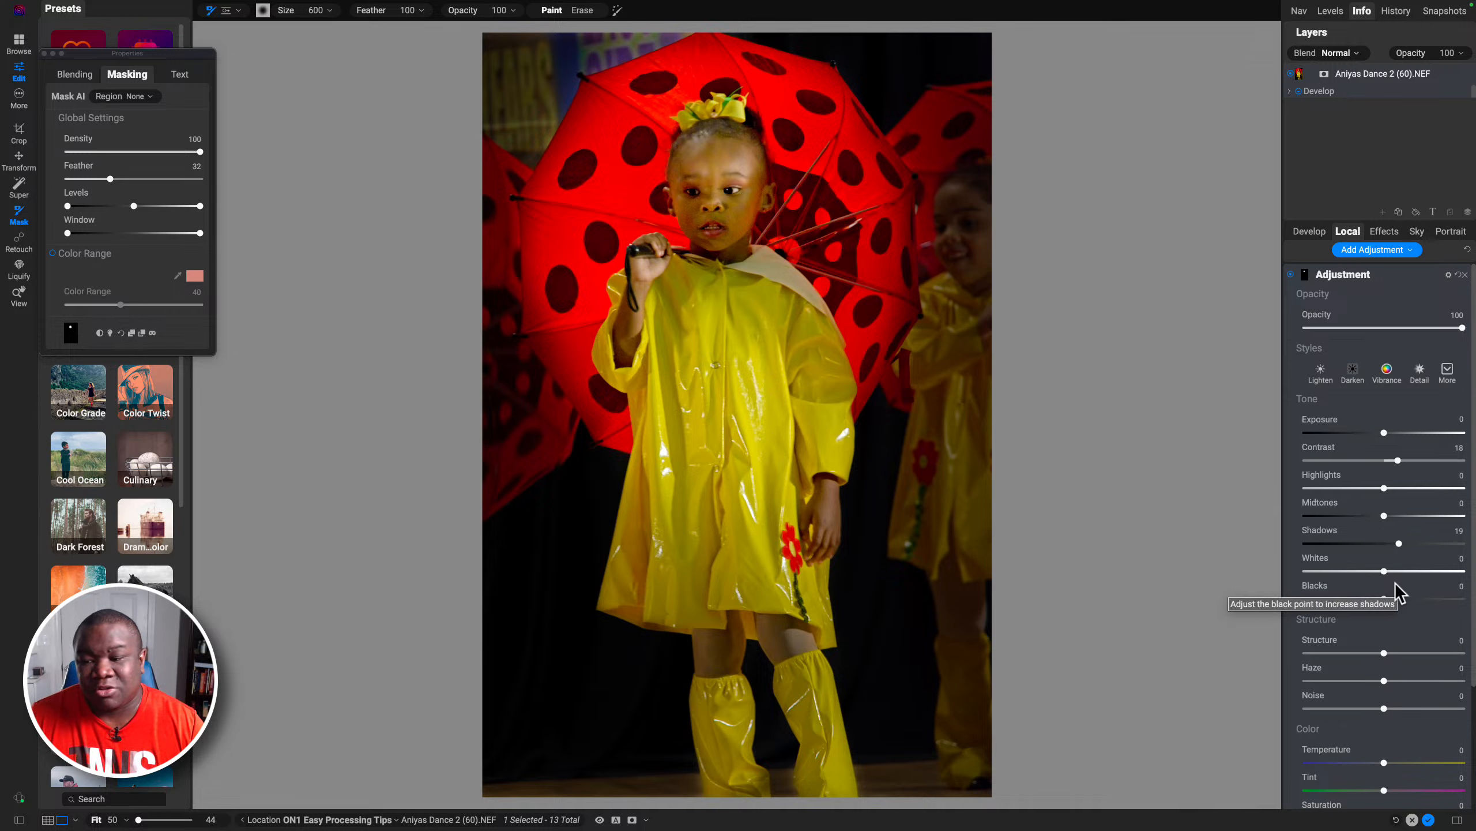
Step: Set the face adjustment's Shadows to 34, Contrast to 29 and Blacks to -14
left_click_drag(1398, 461, 1380, 465)
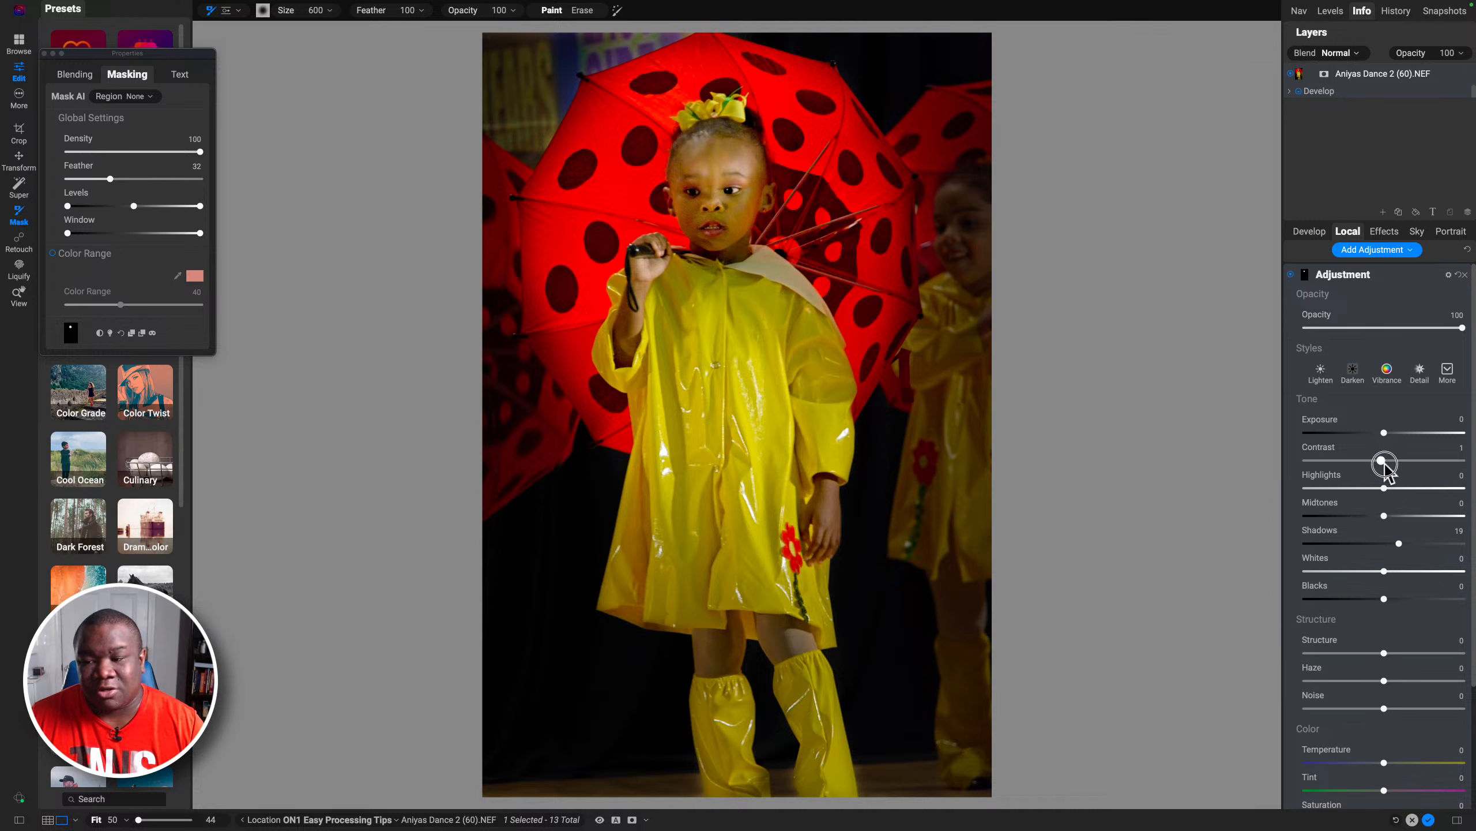
double_click(1319, 453)
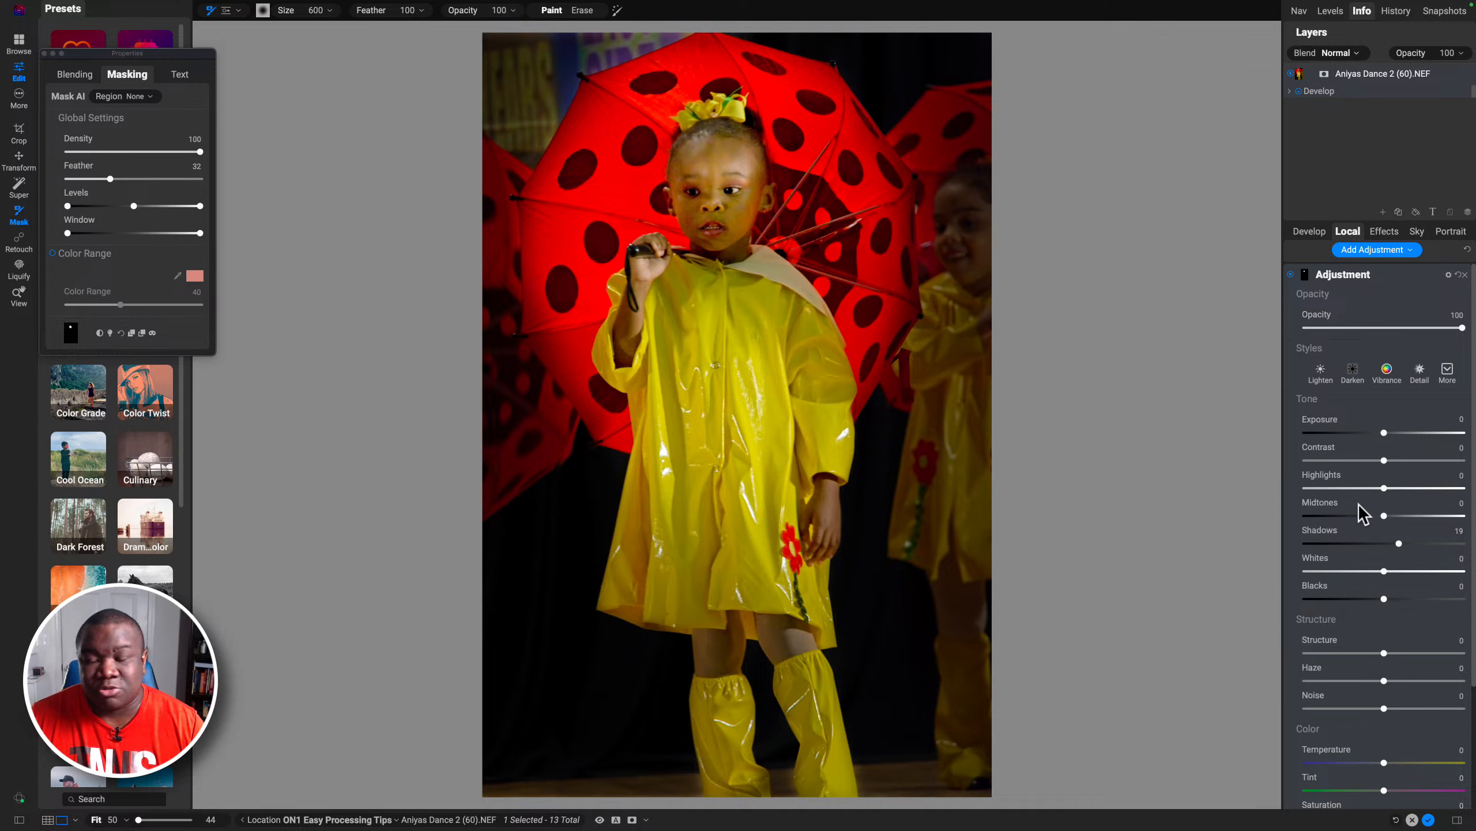
left_click(1398, 543)
left_click_drag(1398, 543, 1410, 544)
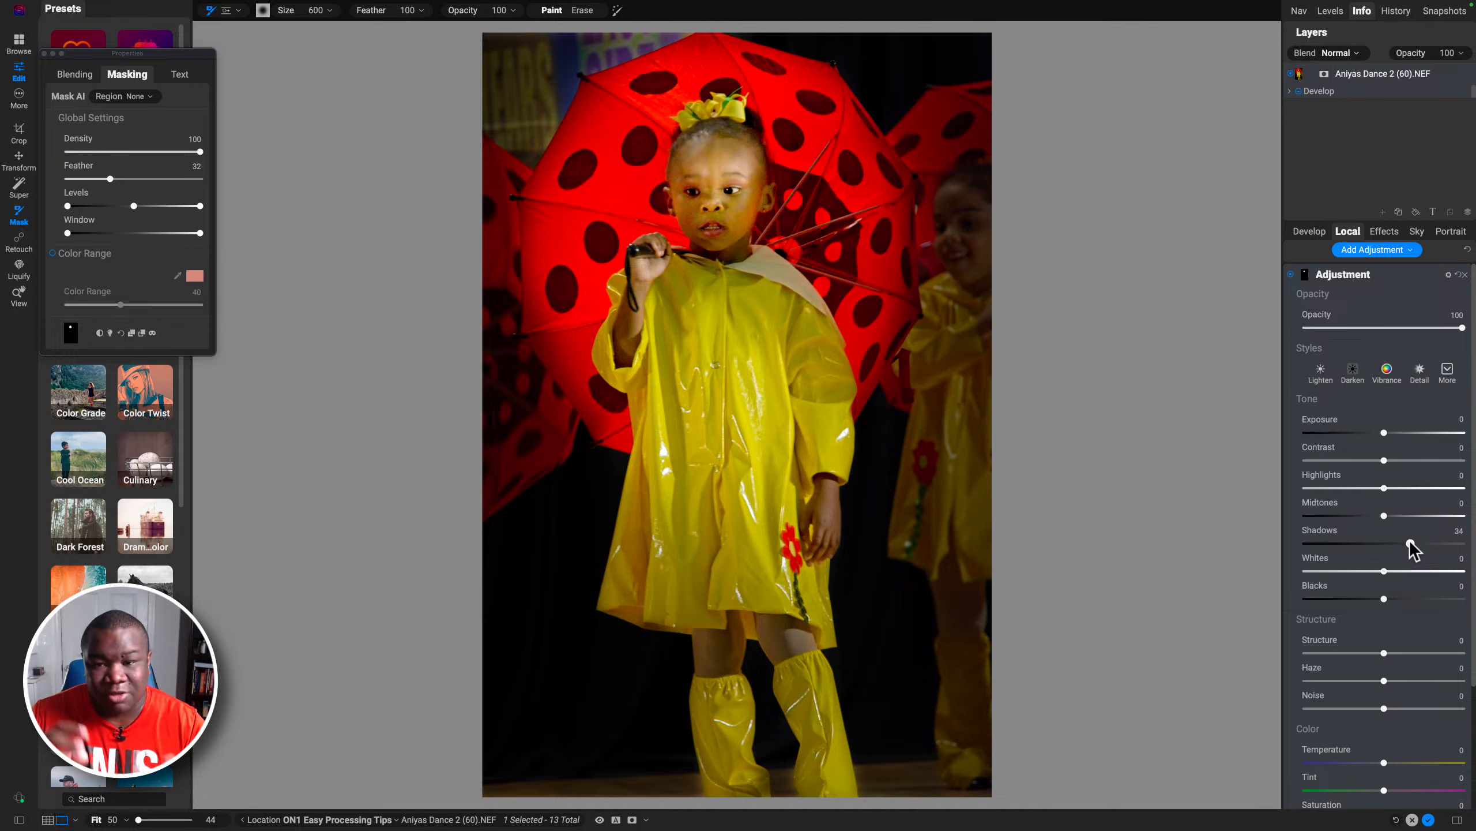
left_click_drag(1386, 462, 1408, 463)
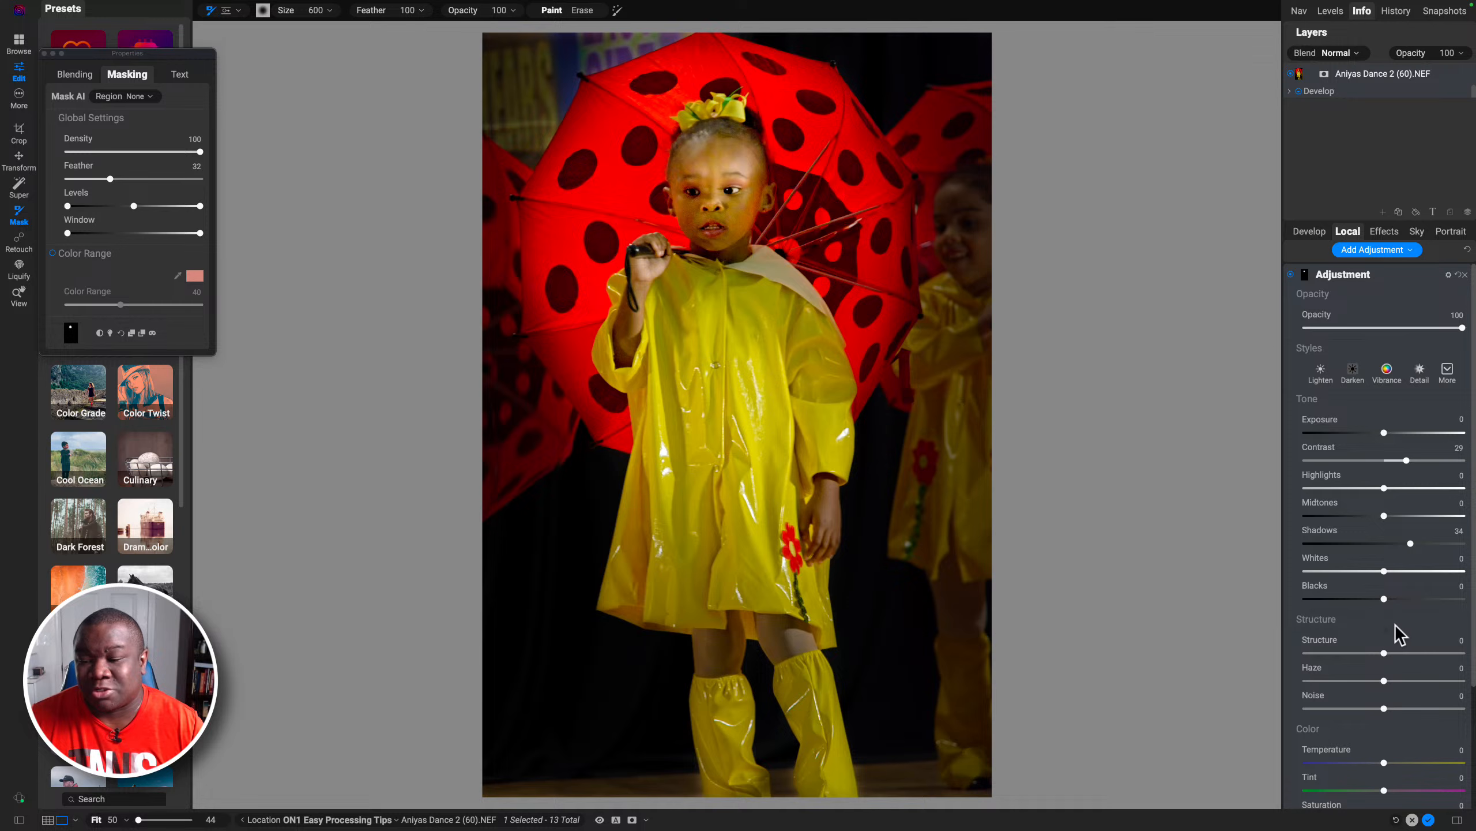
left_click_drag(1384, 599, 1374, 602)
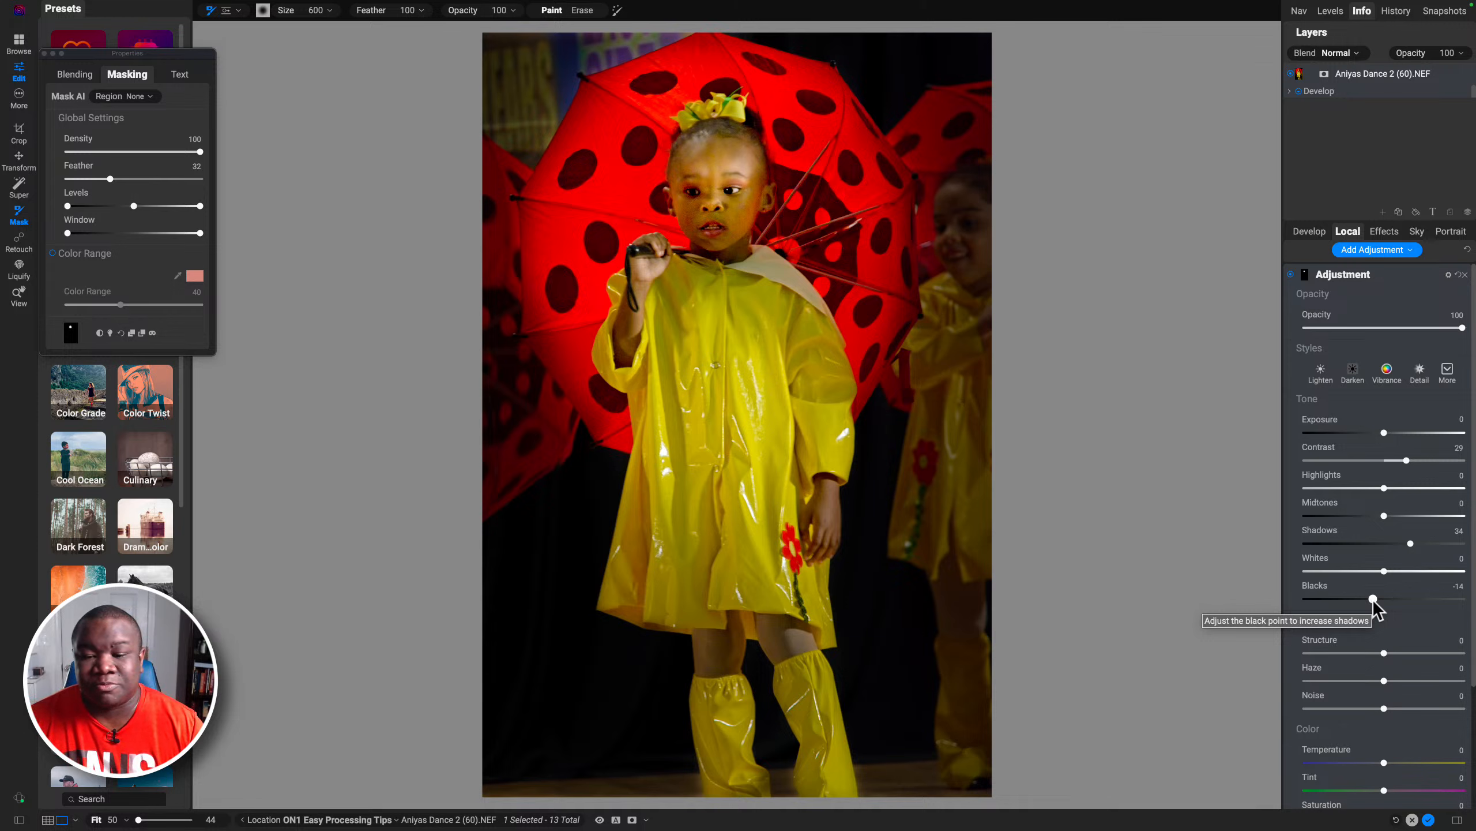
Step: Reduce the face adjustment's Opacity to 61, toggling its visibility to compare before and after
left_click(1290, 275)
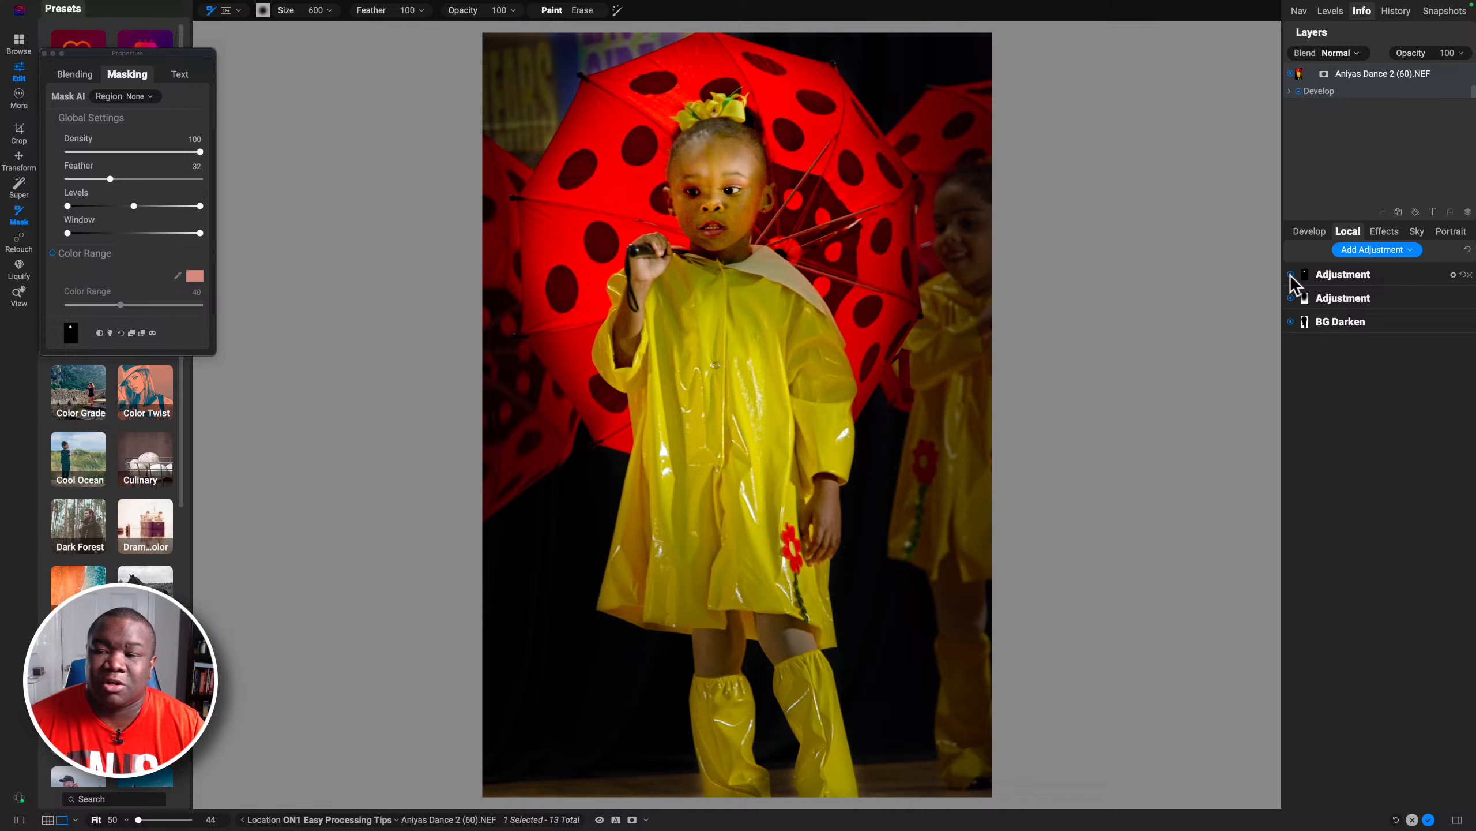
left_click(1343, 277)
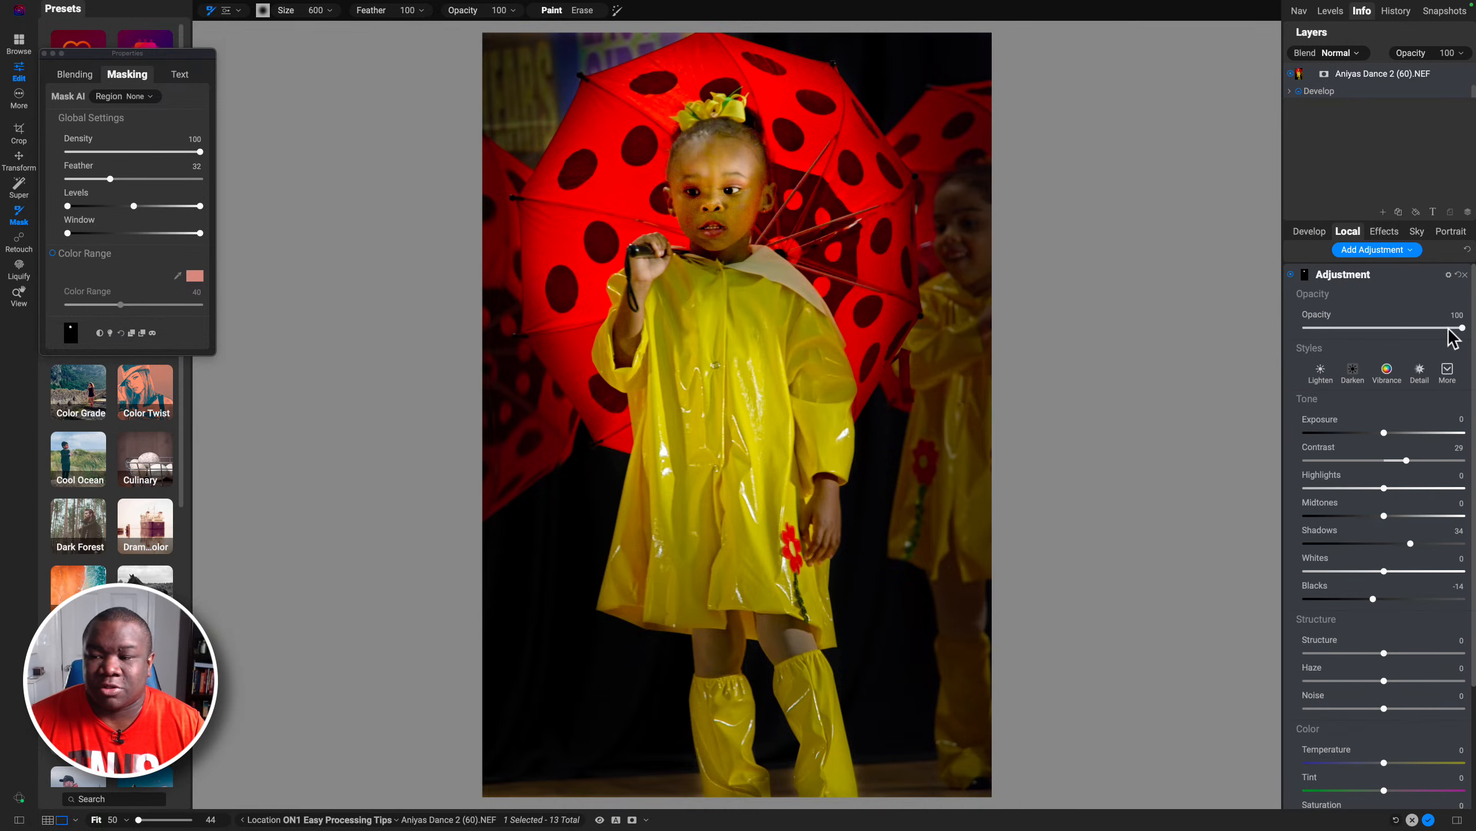
left_click_drag(1461, 327, 1401, 327)
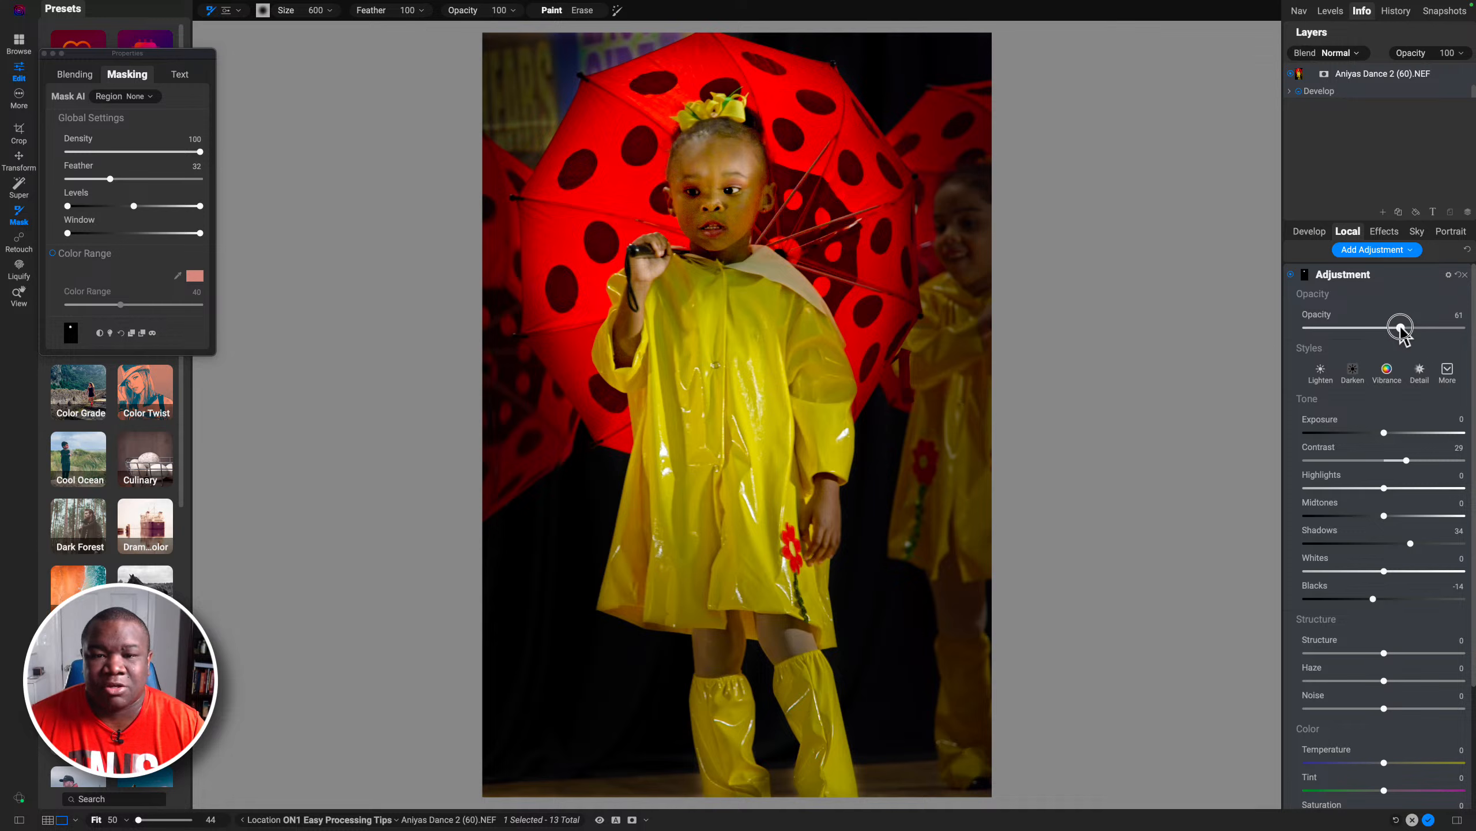
left_click(1290, 274)
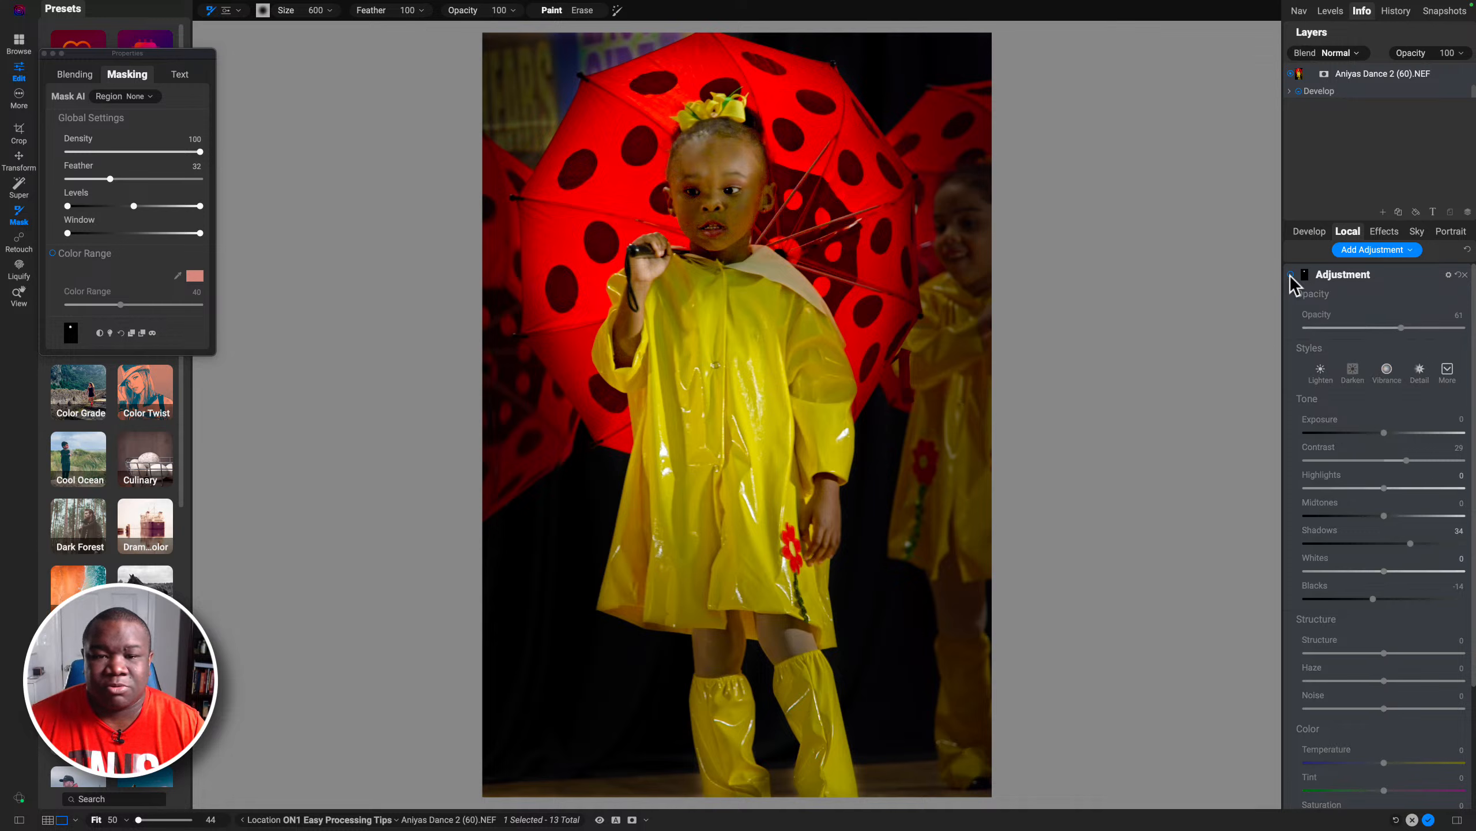
Step: Review the current Develop settings and the Local and Effects panels
left_click(1290, 275)
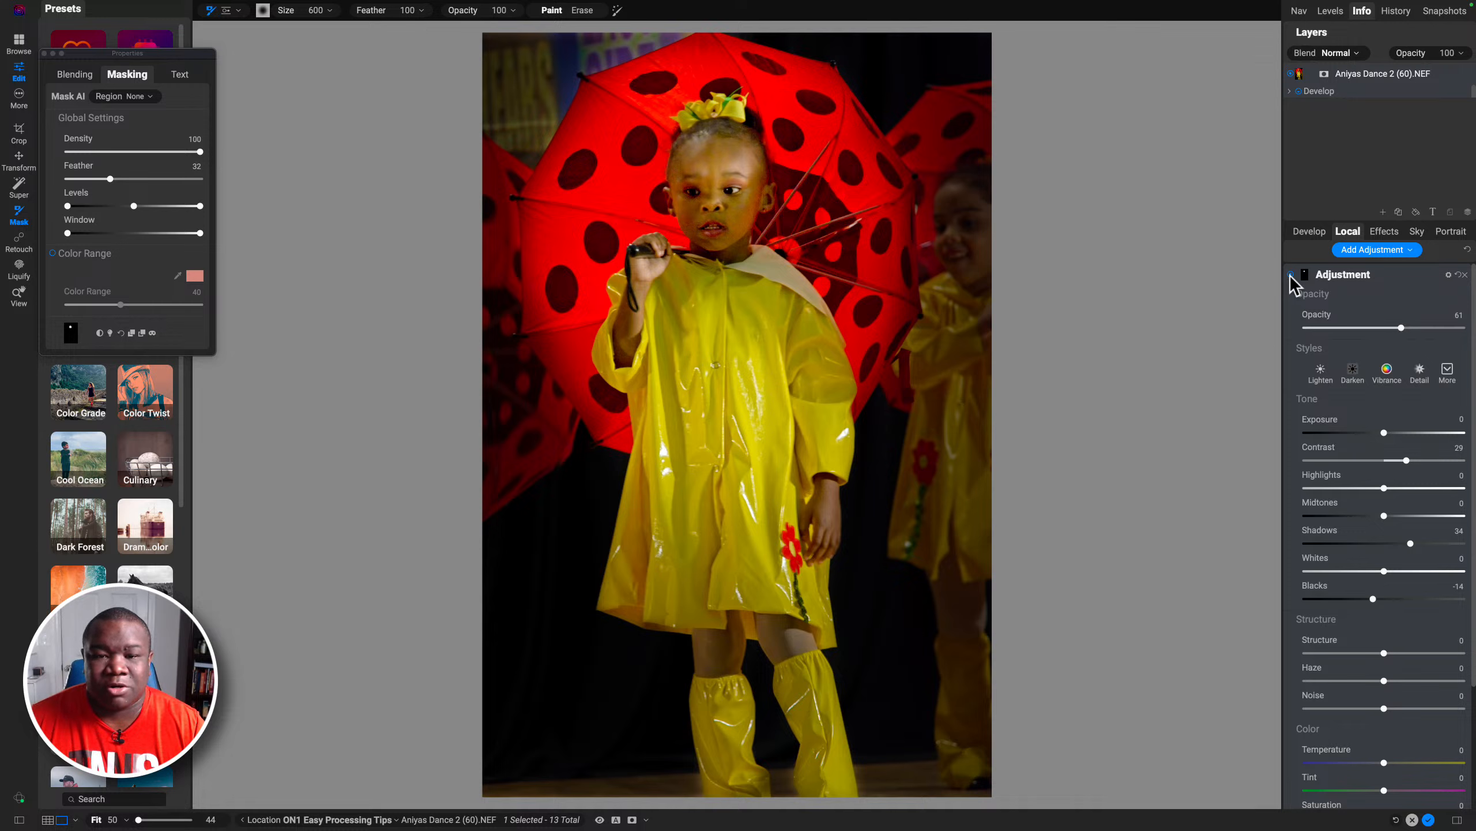
left_click(1367, 275)
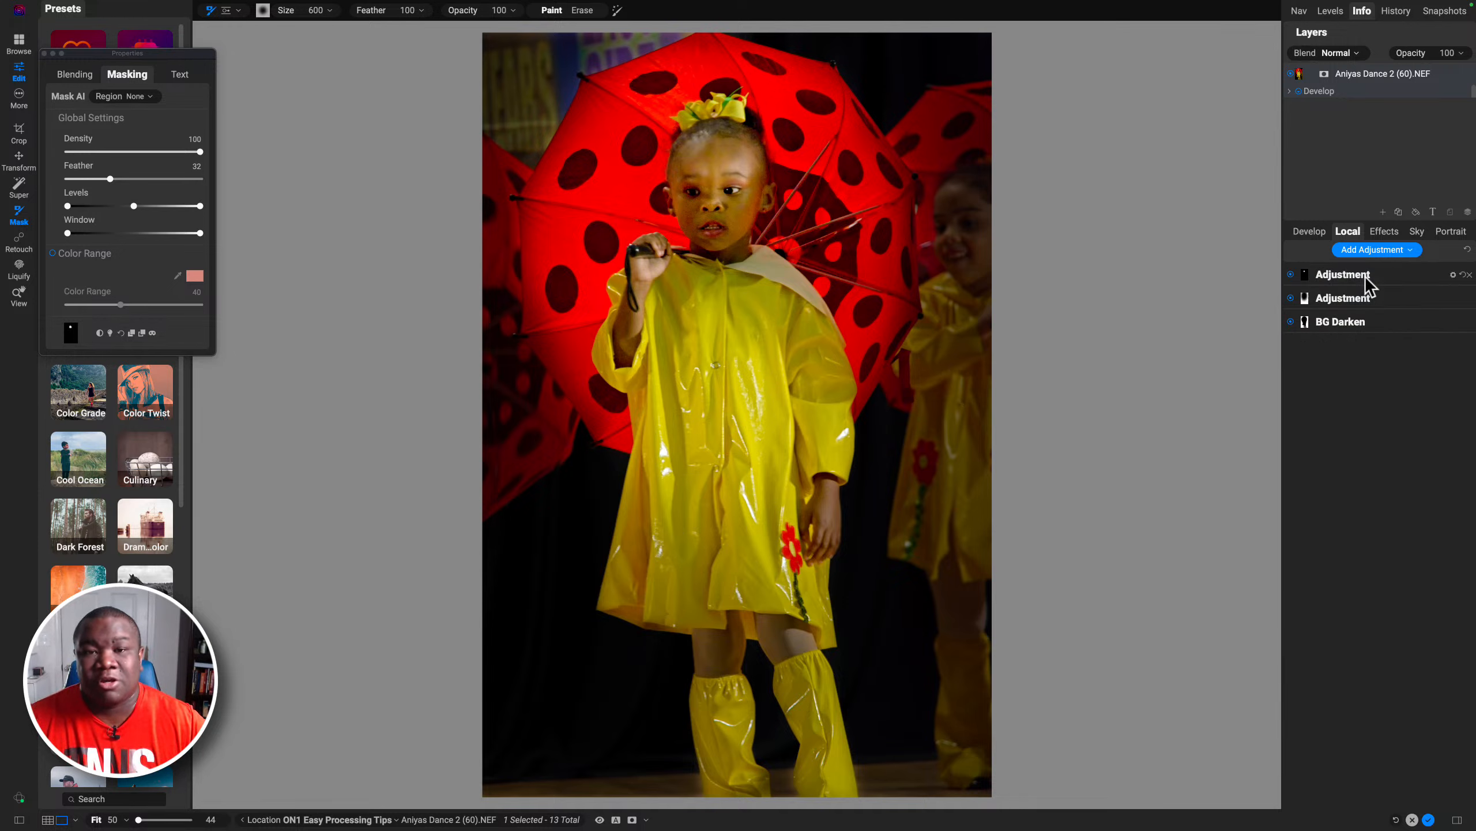
left_click(1309, 232)
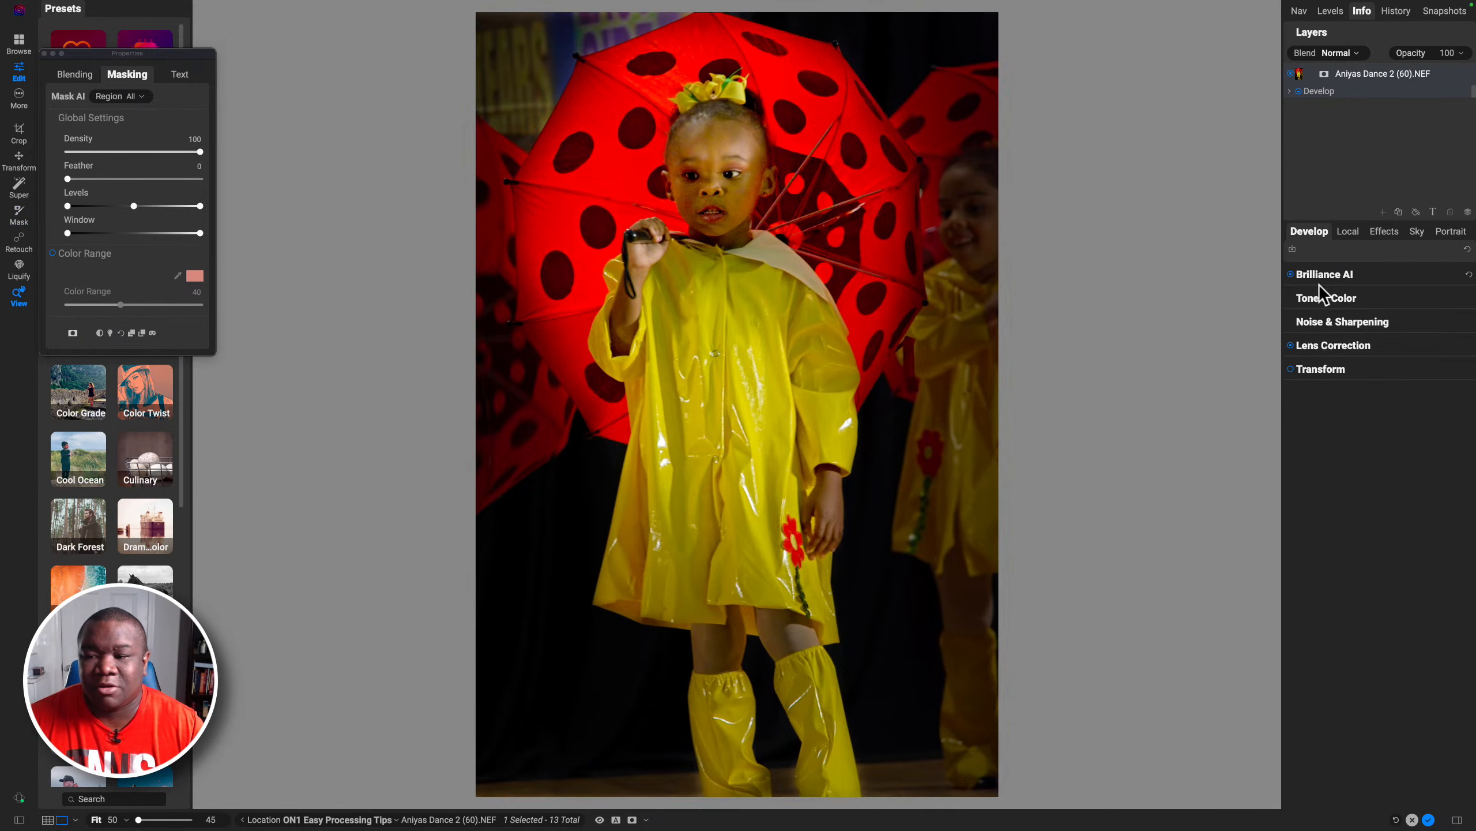
left_click(1320, 299)
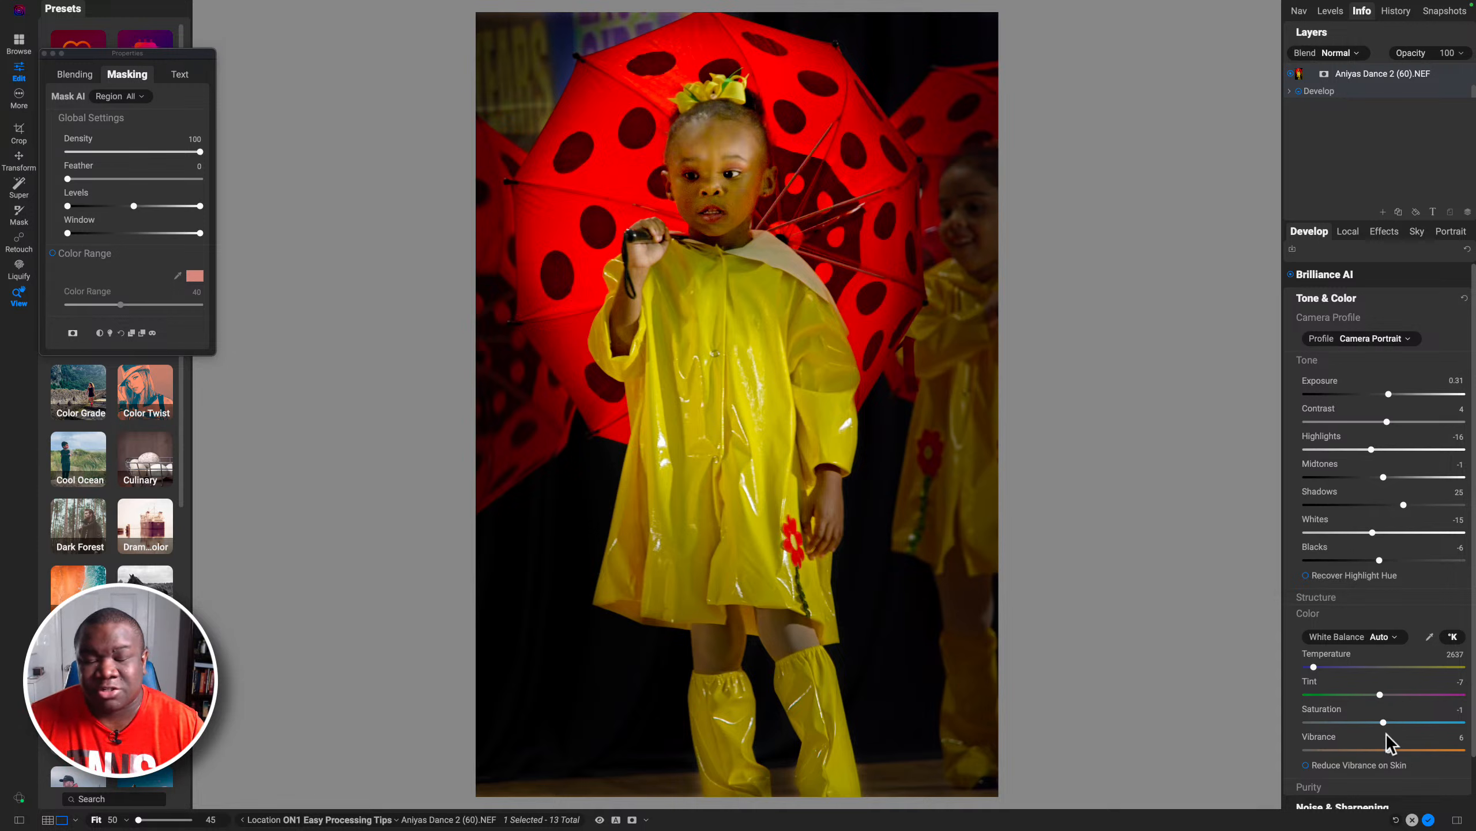
left_click(1340, 300)
left_click(1343, 234)
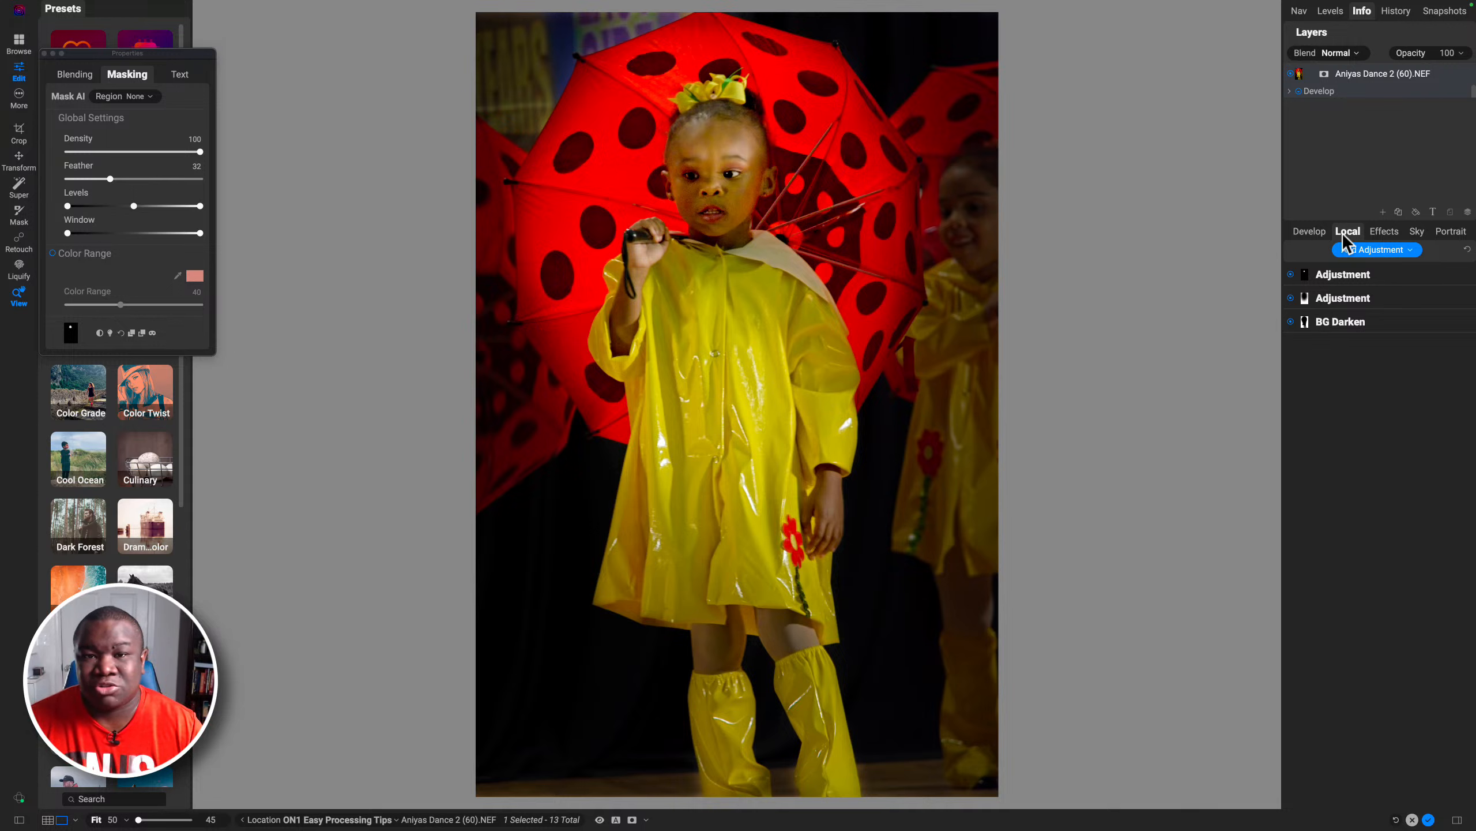
left_click(1310, 231)
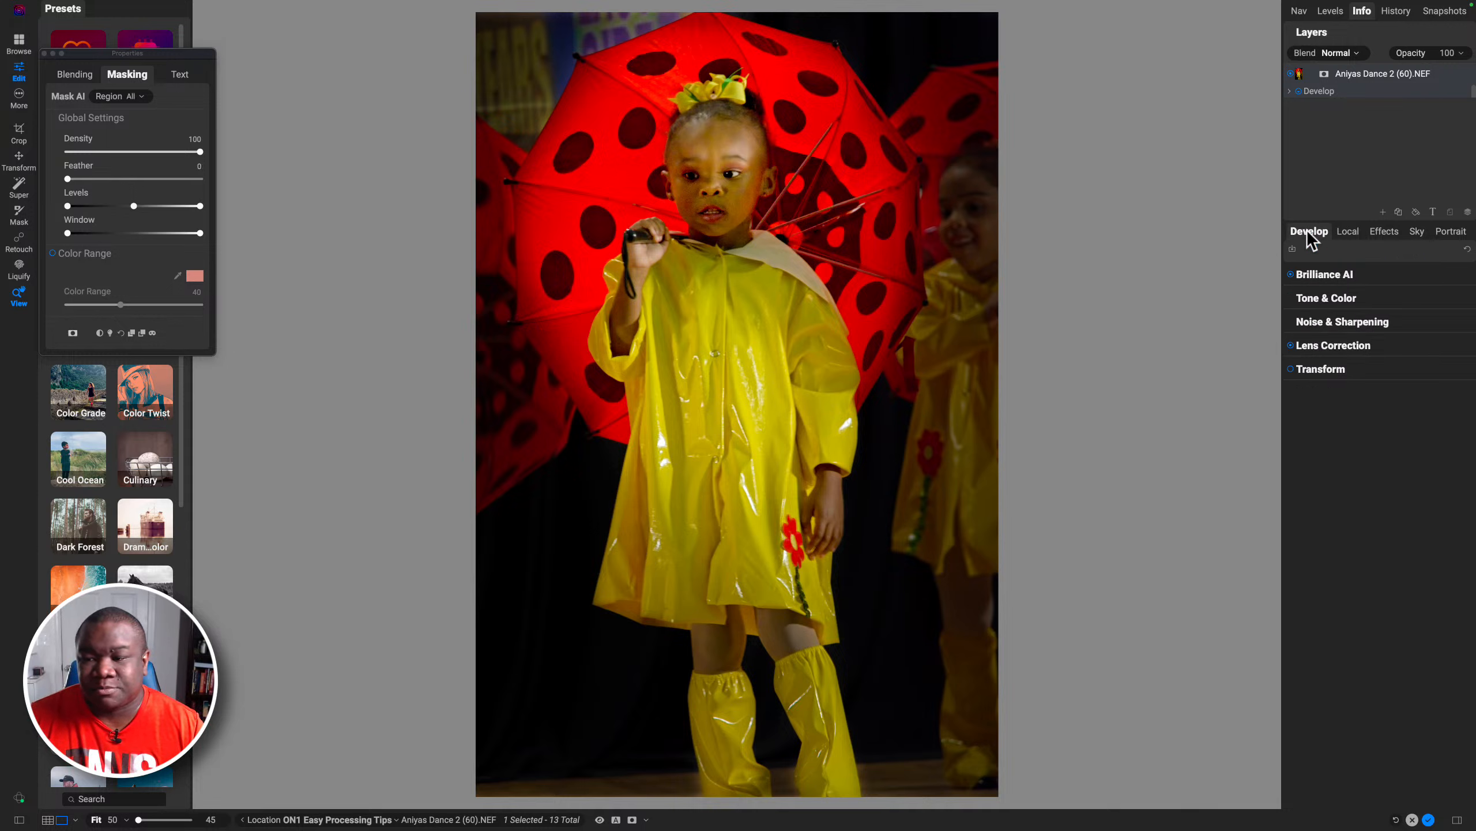
left_click(1332, 272)
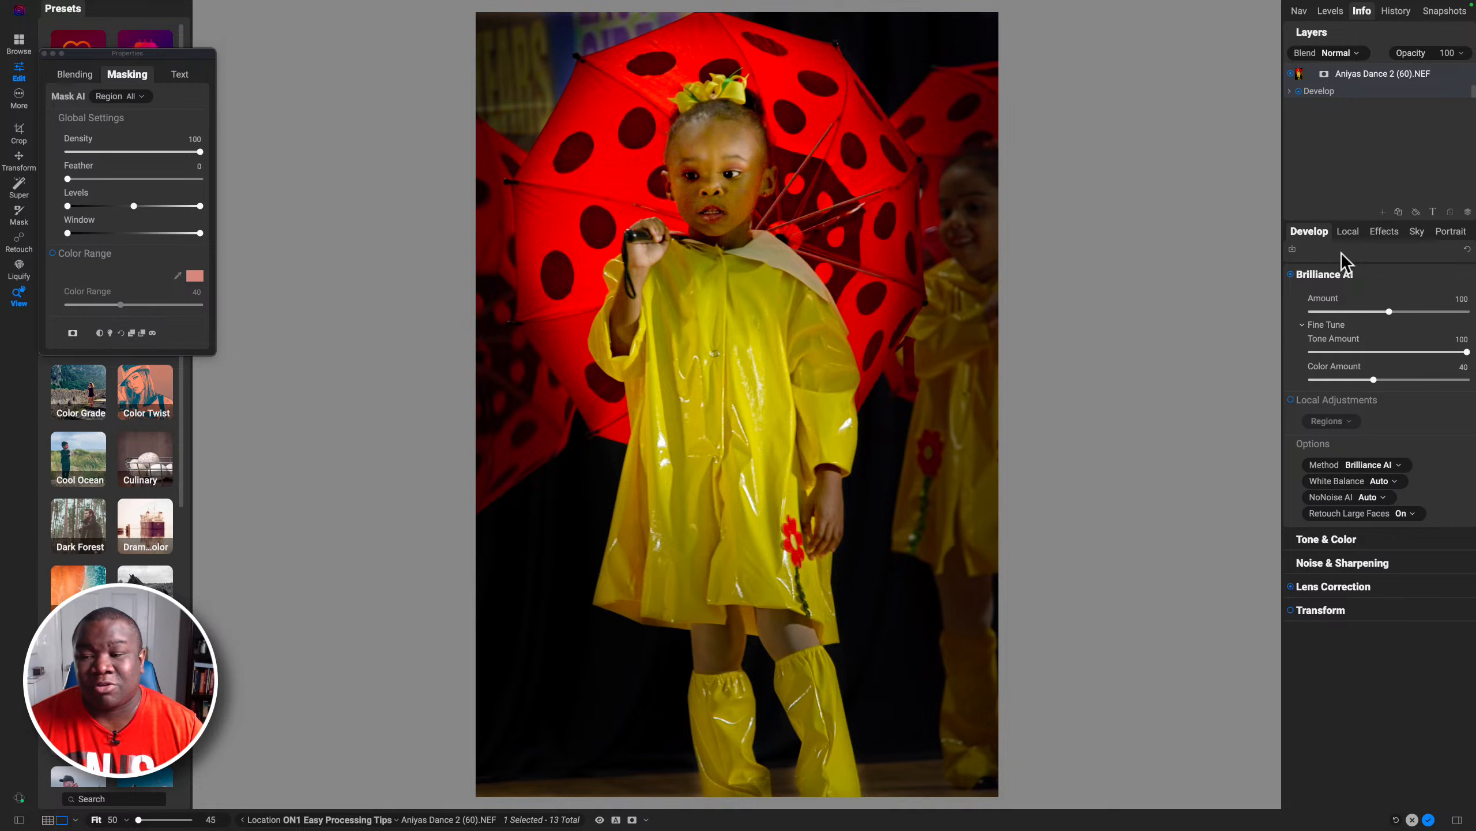
left_click(1348, 232)
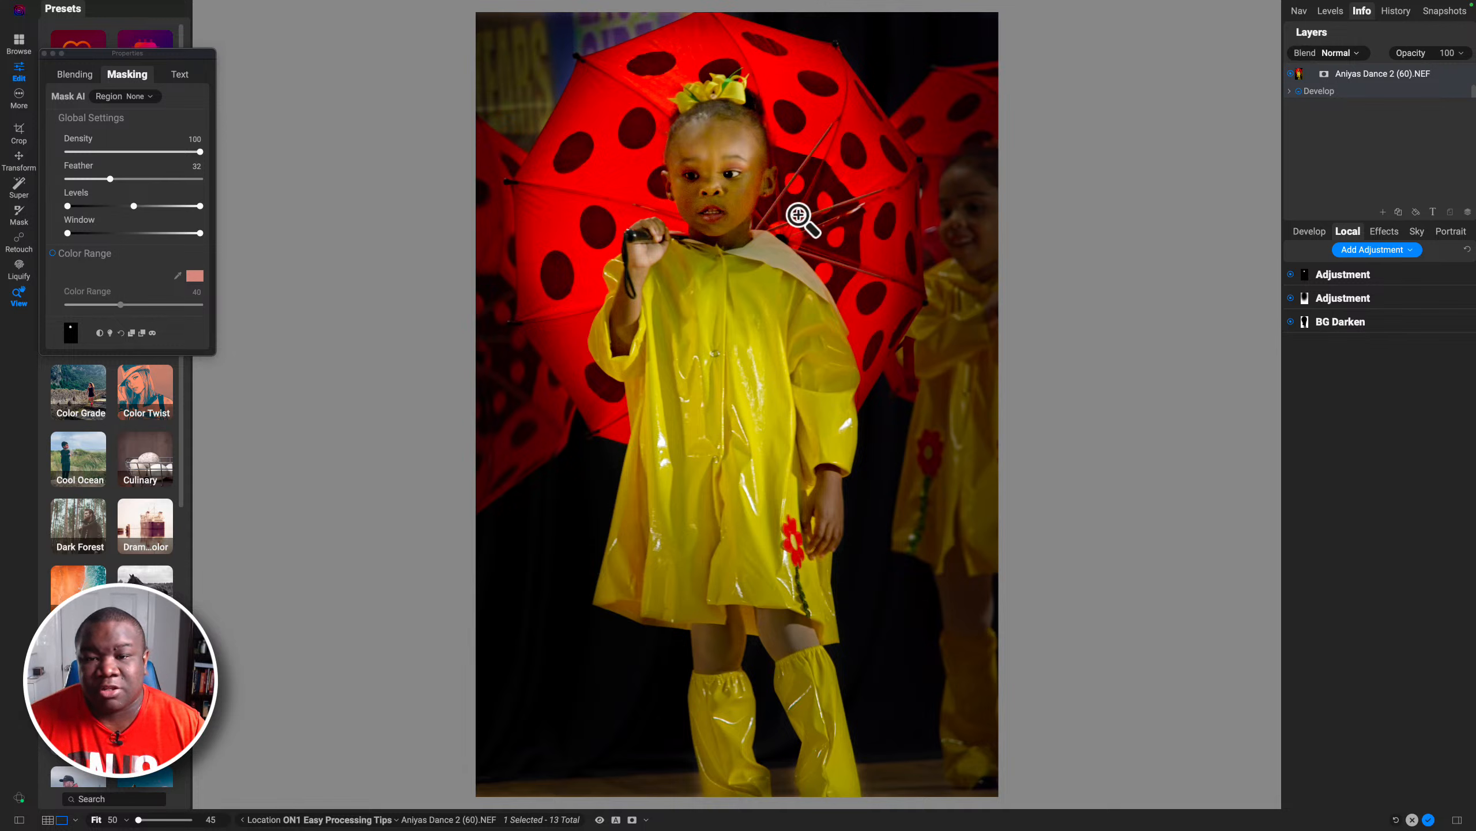
left_click(1384, 231)
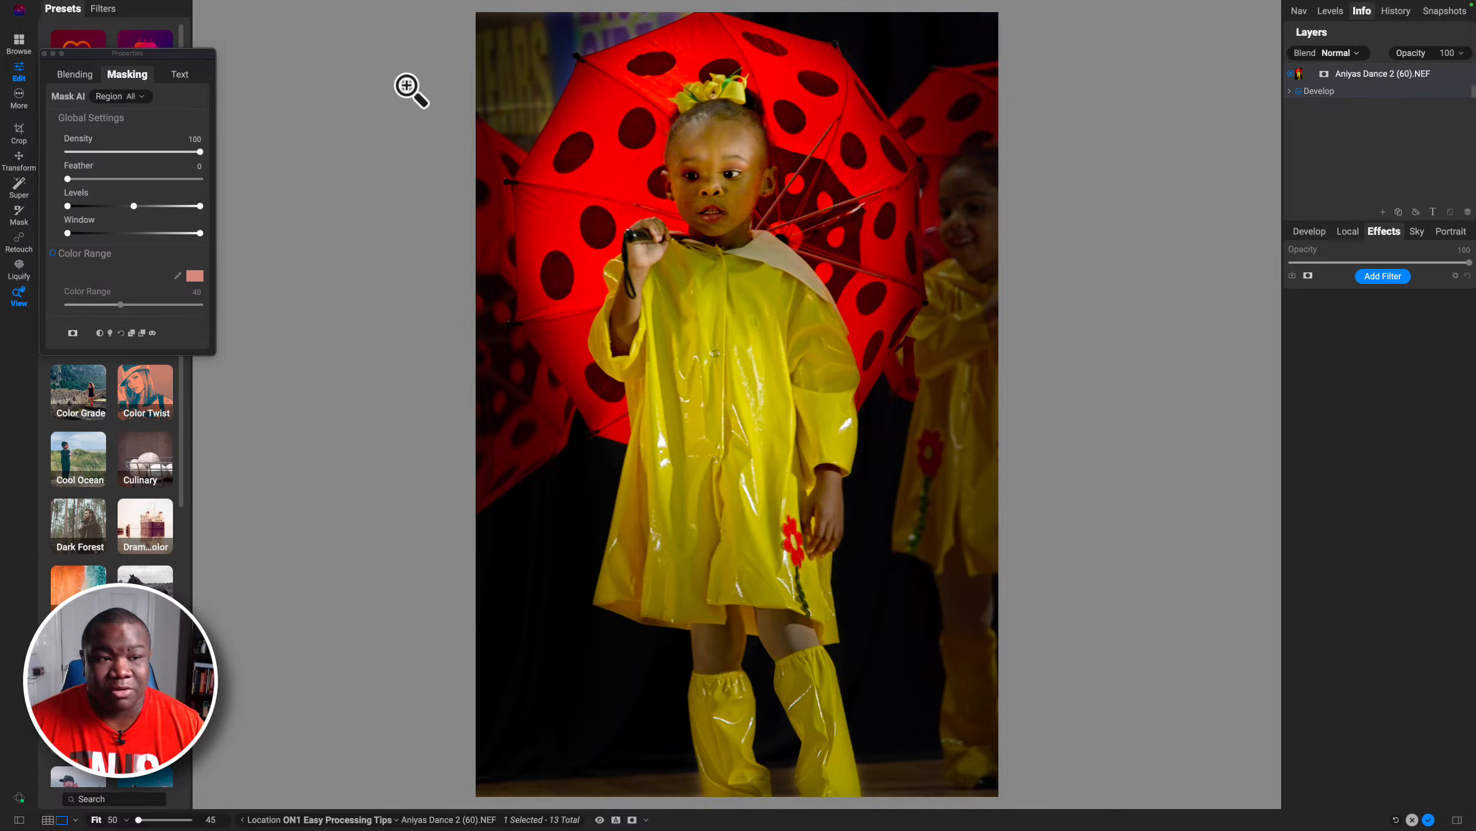
Step: Browse the AI Style Advisor's My Style and ON1 Team preset suggestions and view them enlarged
left_click(44, 54)
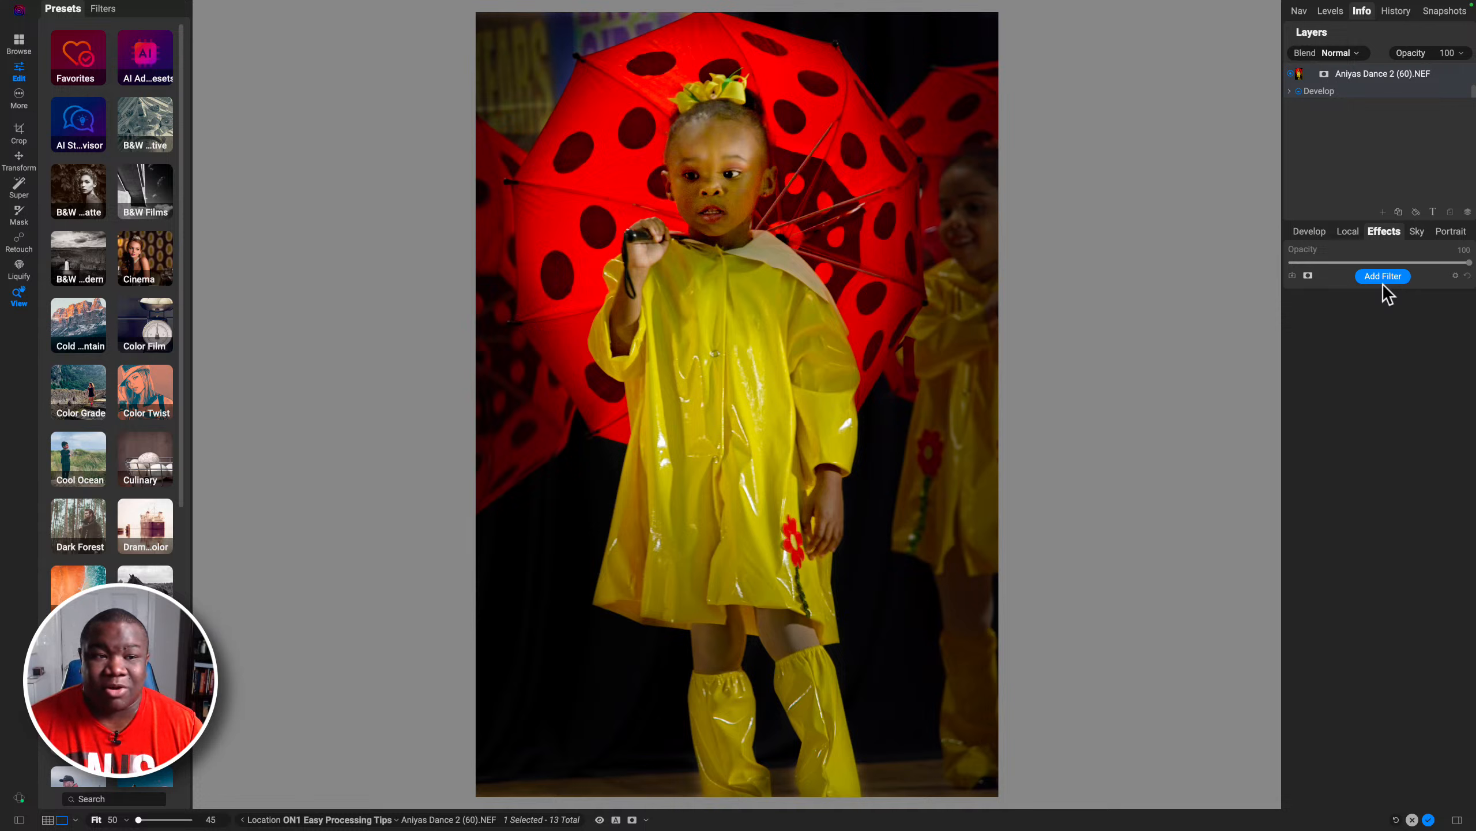
left_click(74, 123)
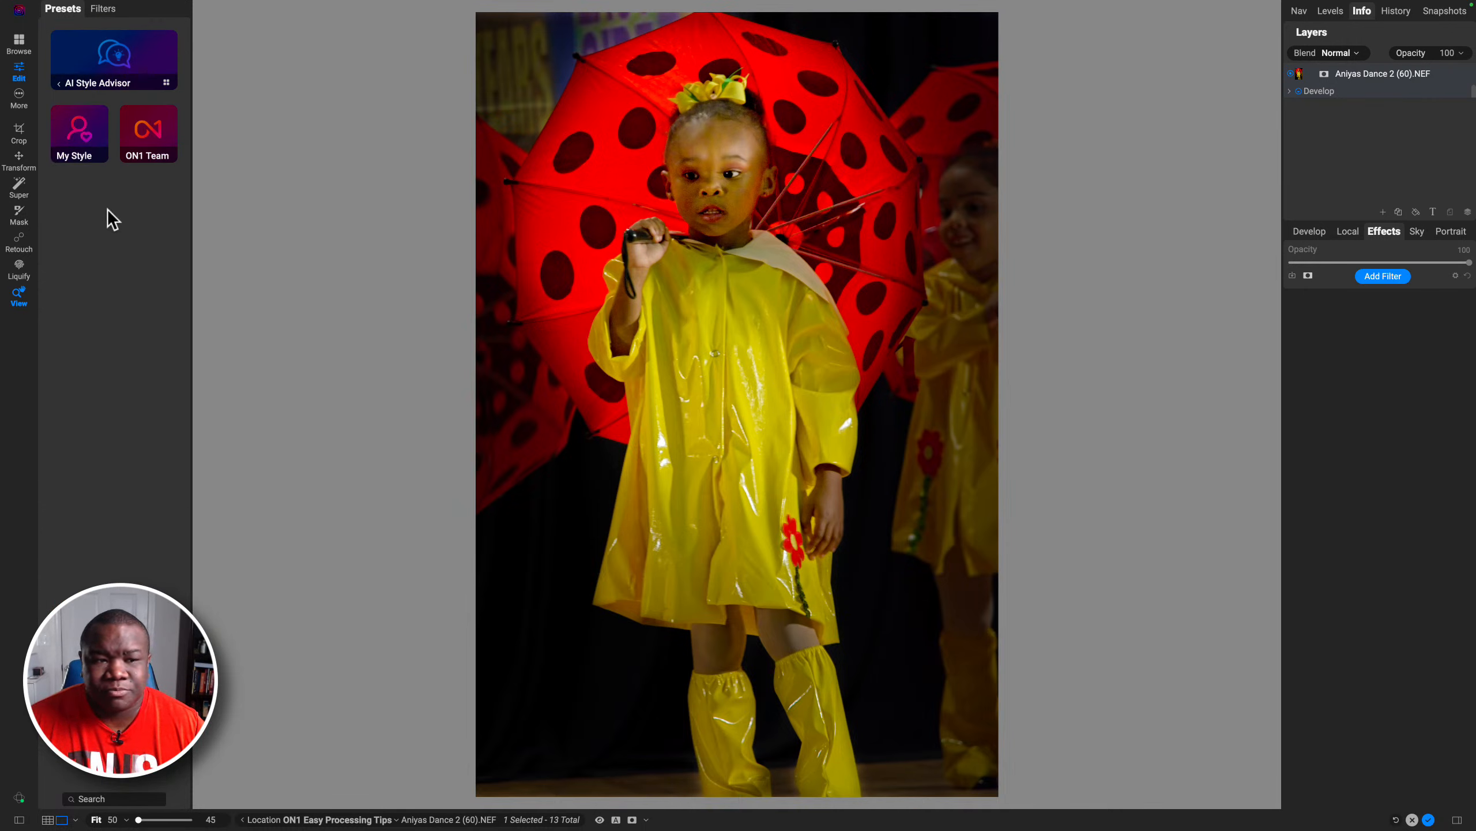
left_click(74, 138)
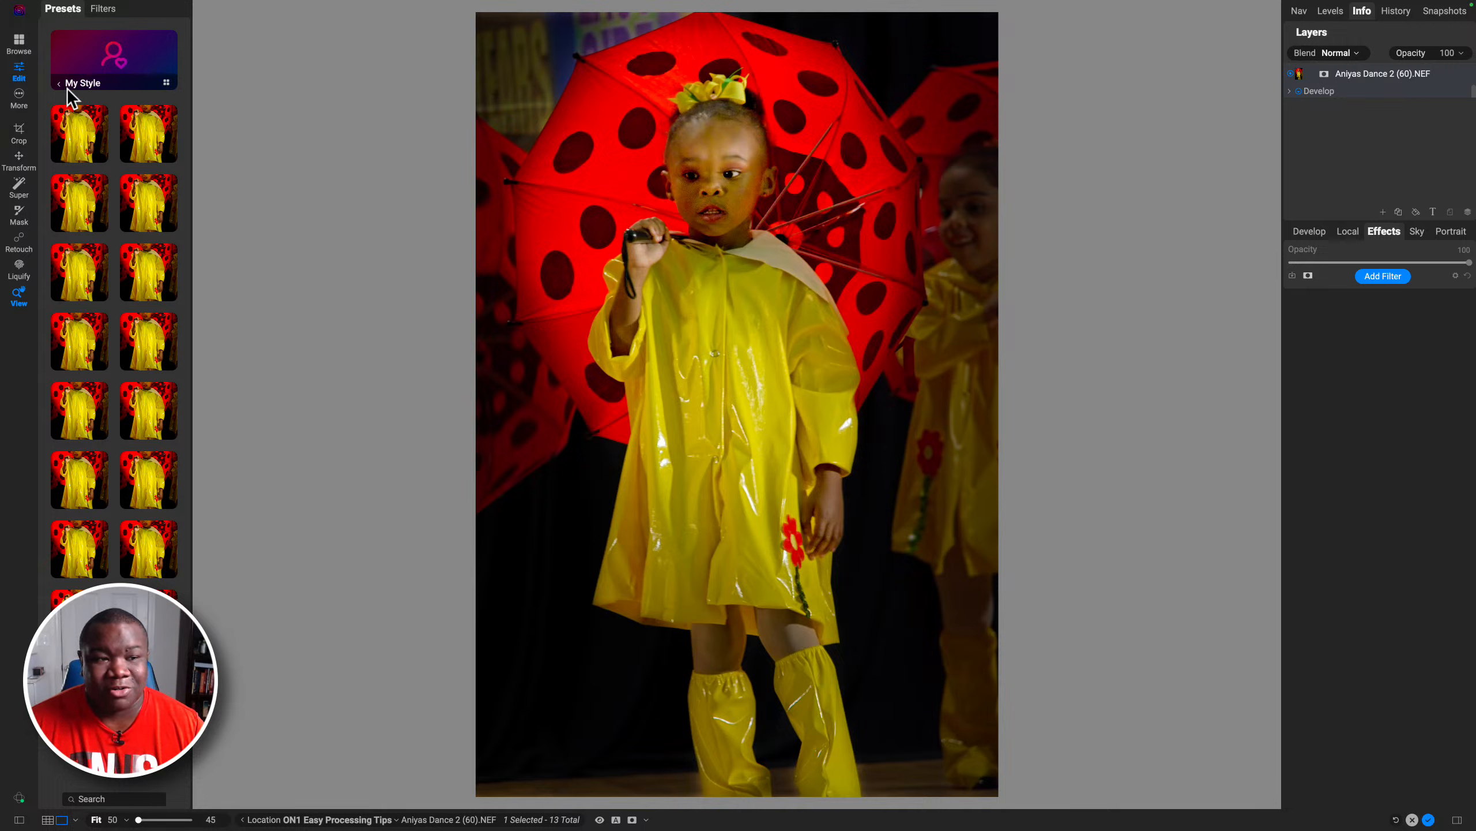
left_click(61, 84)
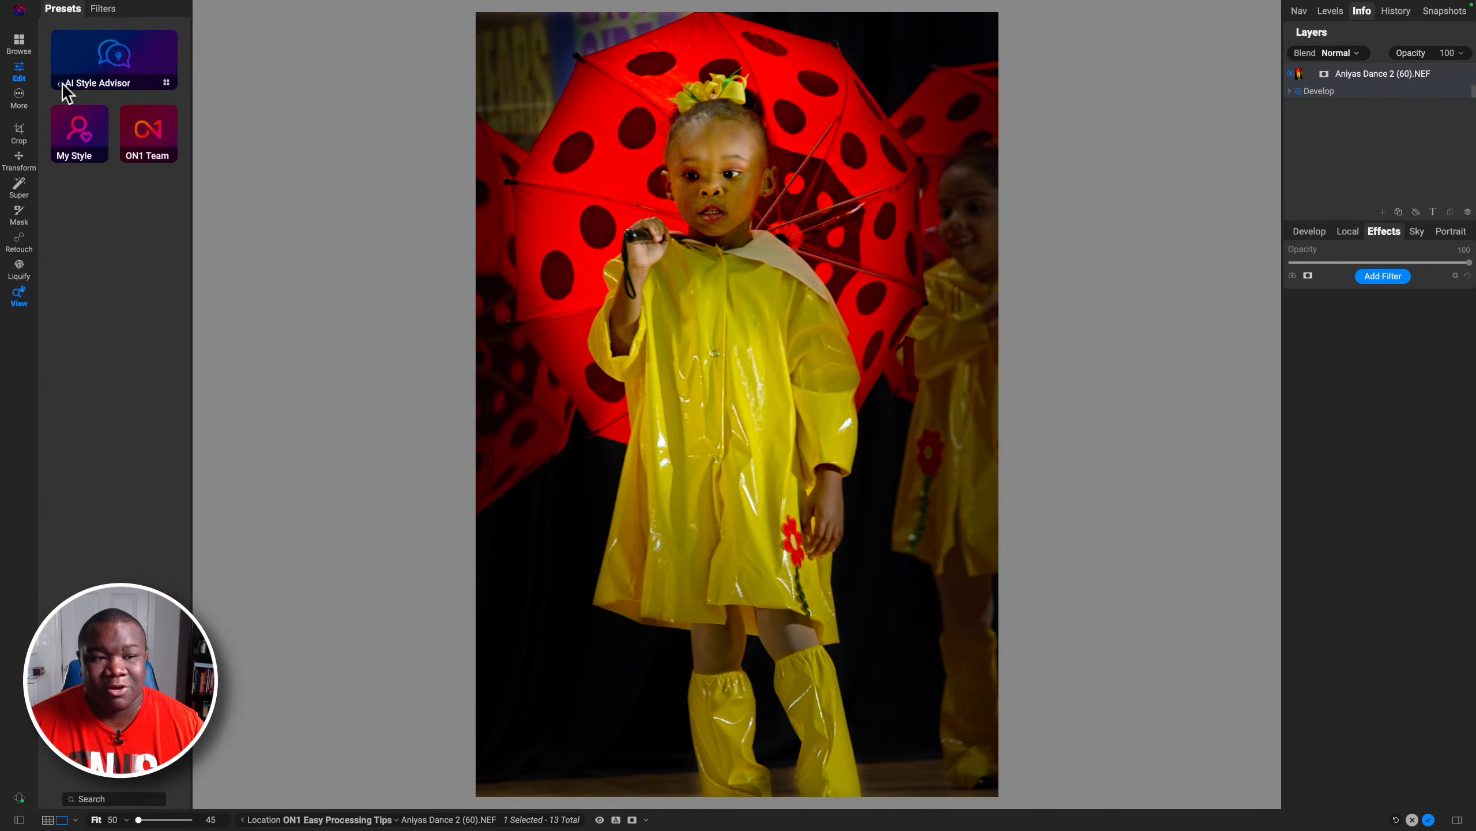
left_click(136, 132)
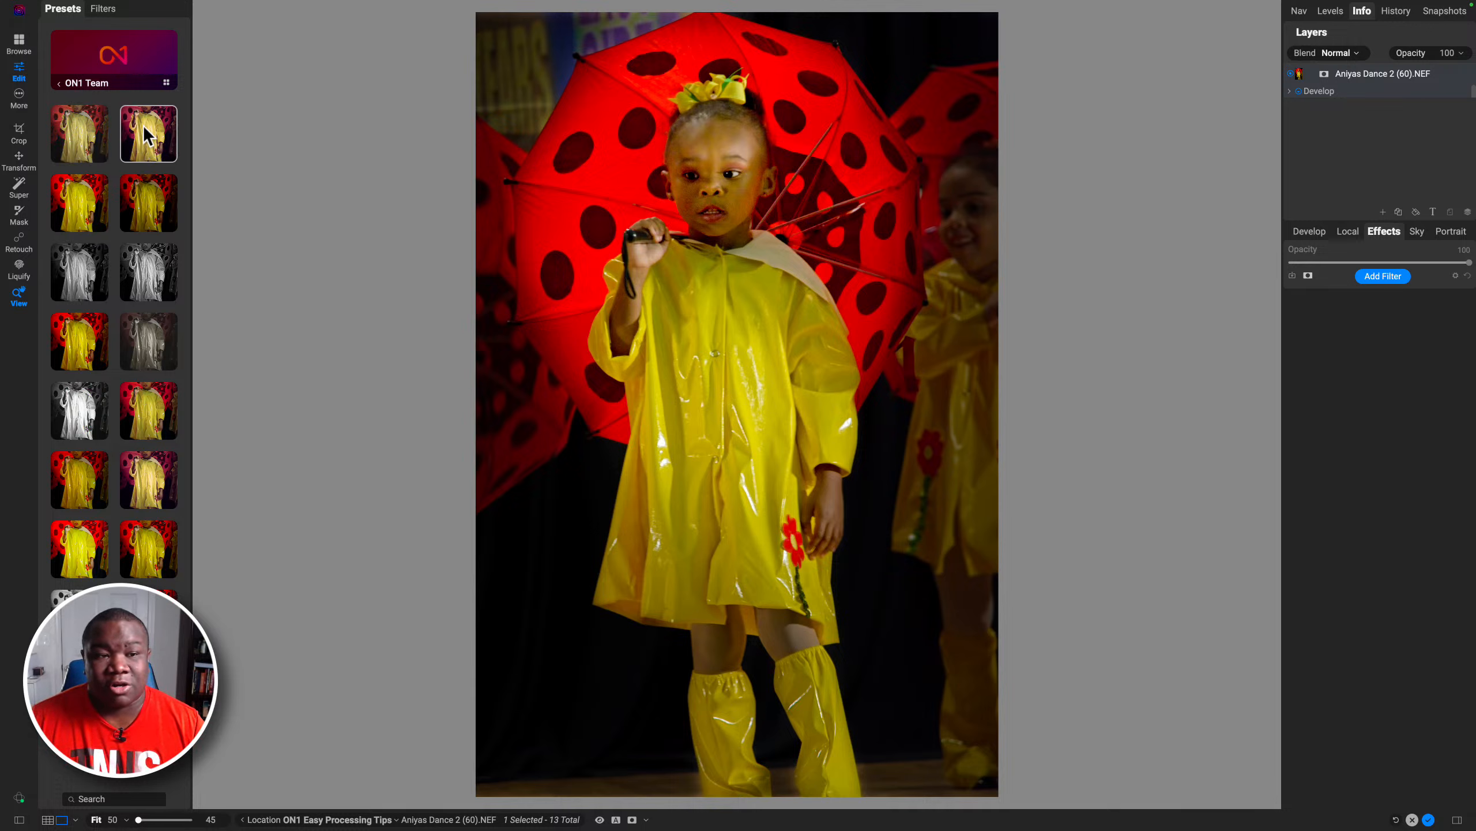
left_click(147, 135)
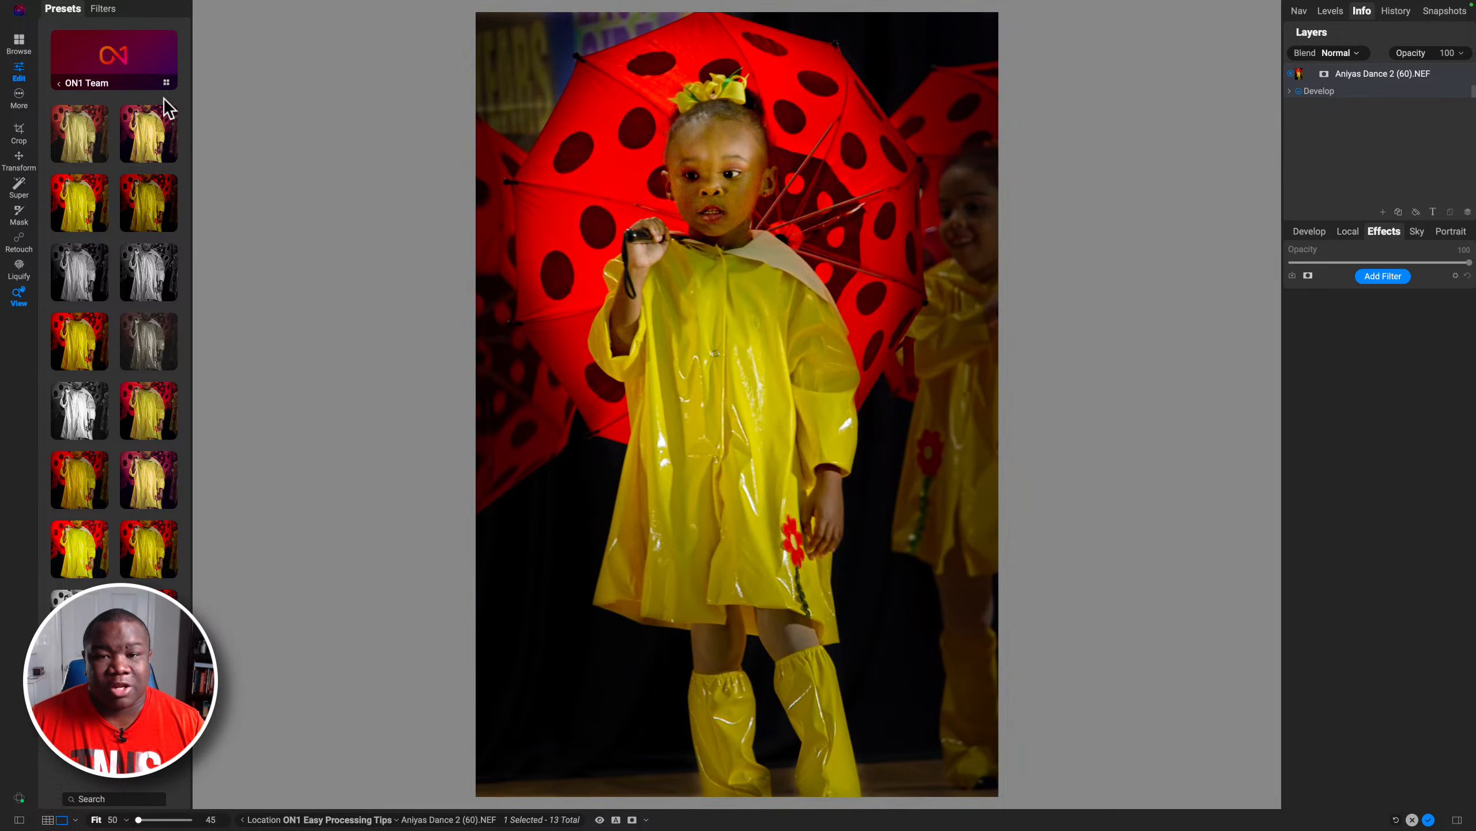
mouse_move(154, 135)
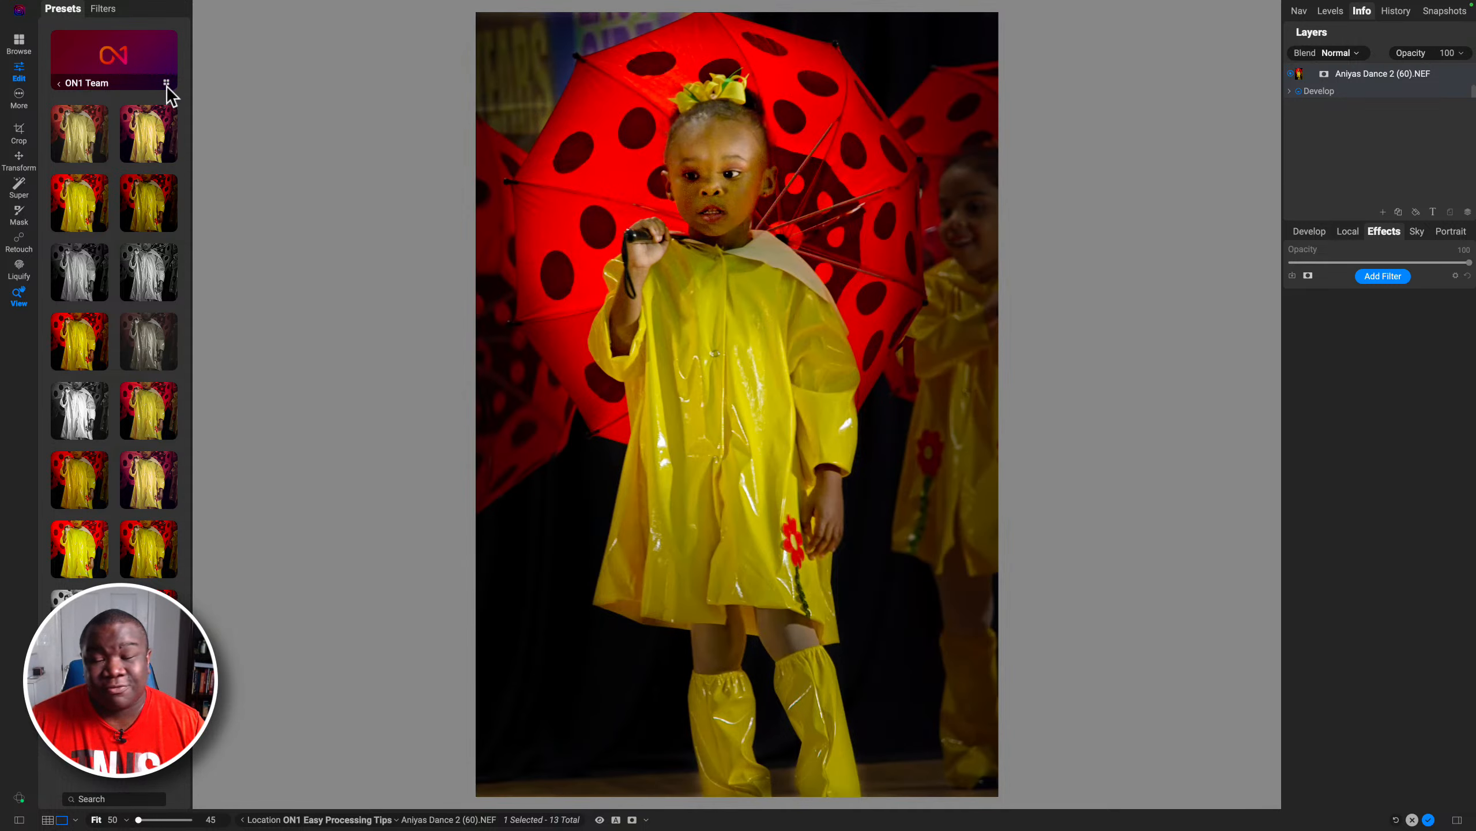
left_click(166, 84)
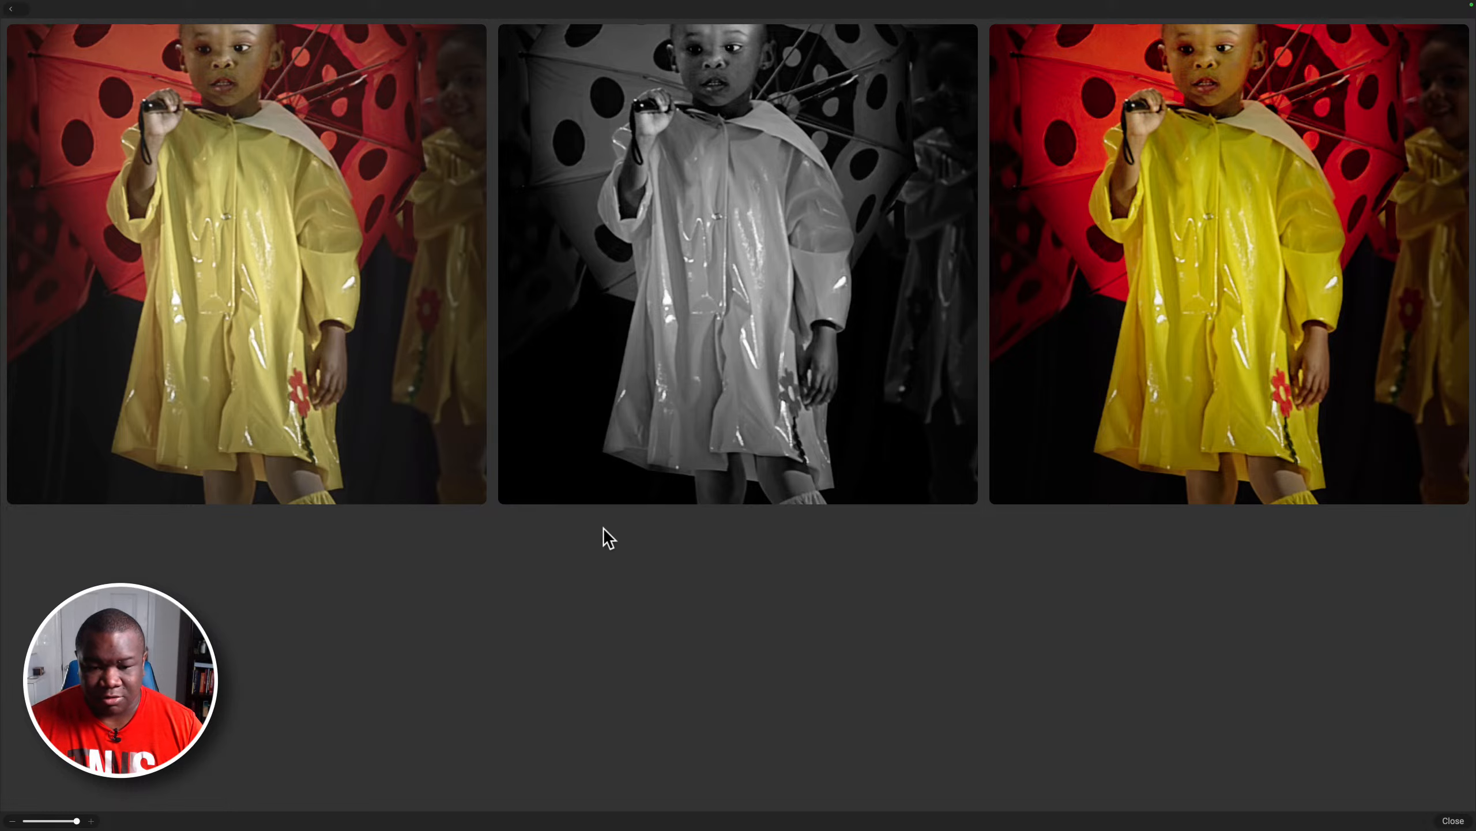
mouse_move(0, 0)
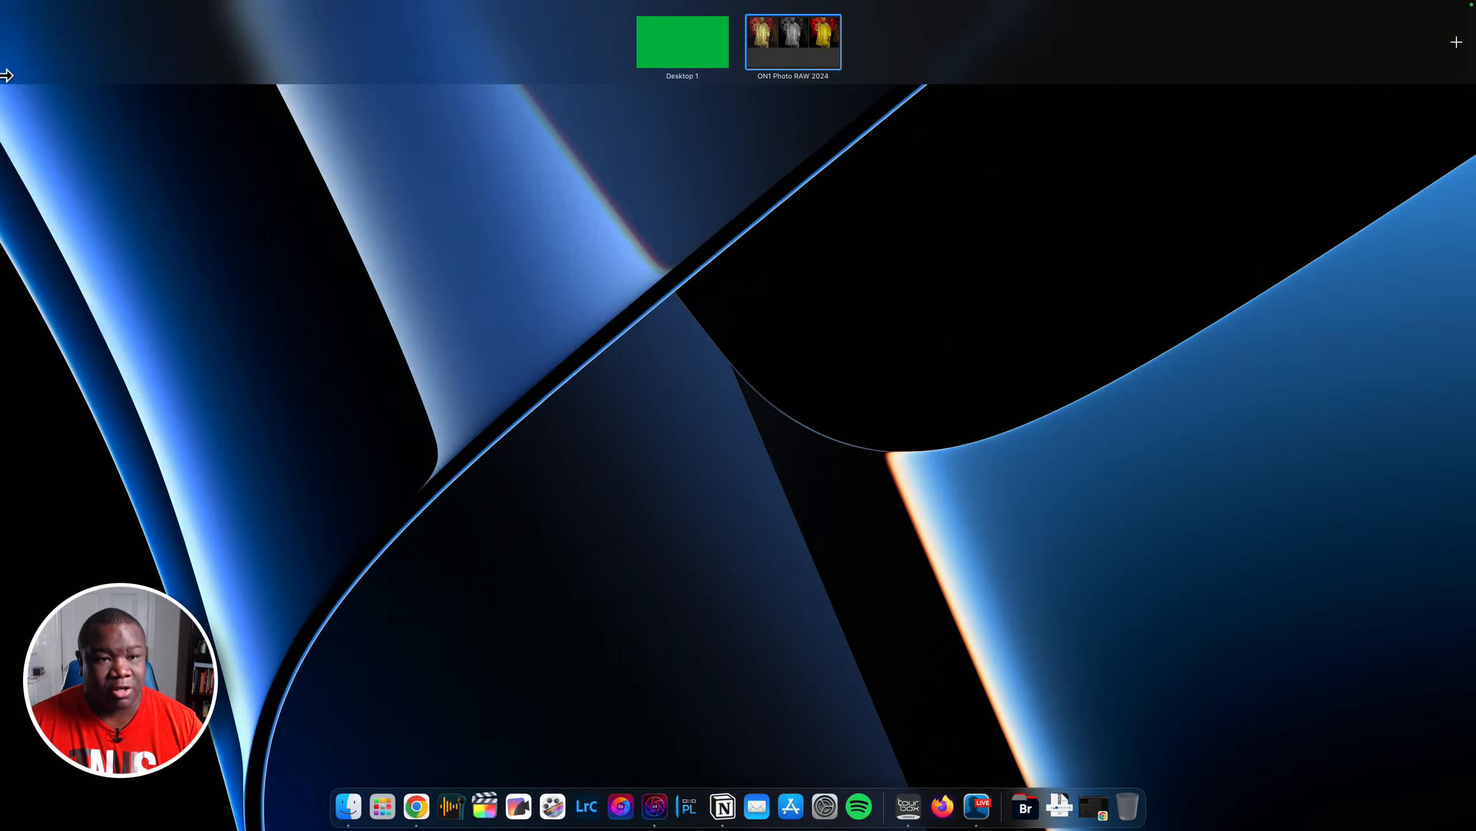
left_click(7, 75)
left_click(10, 9)
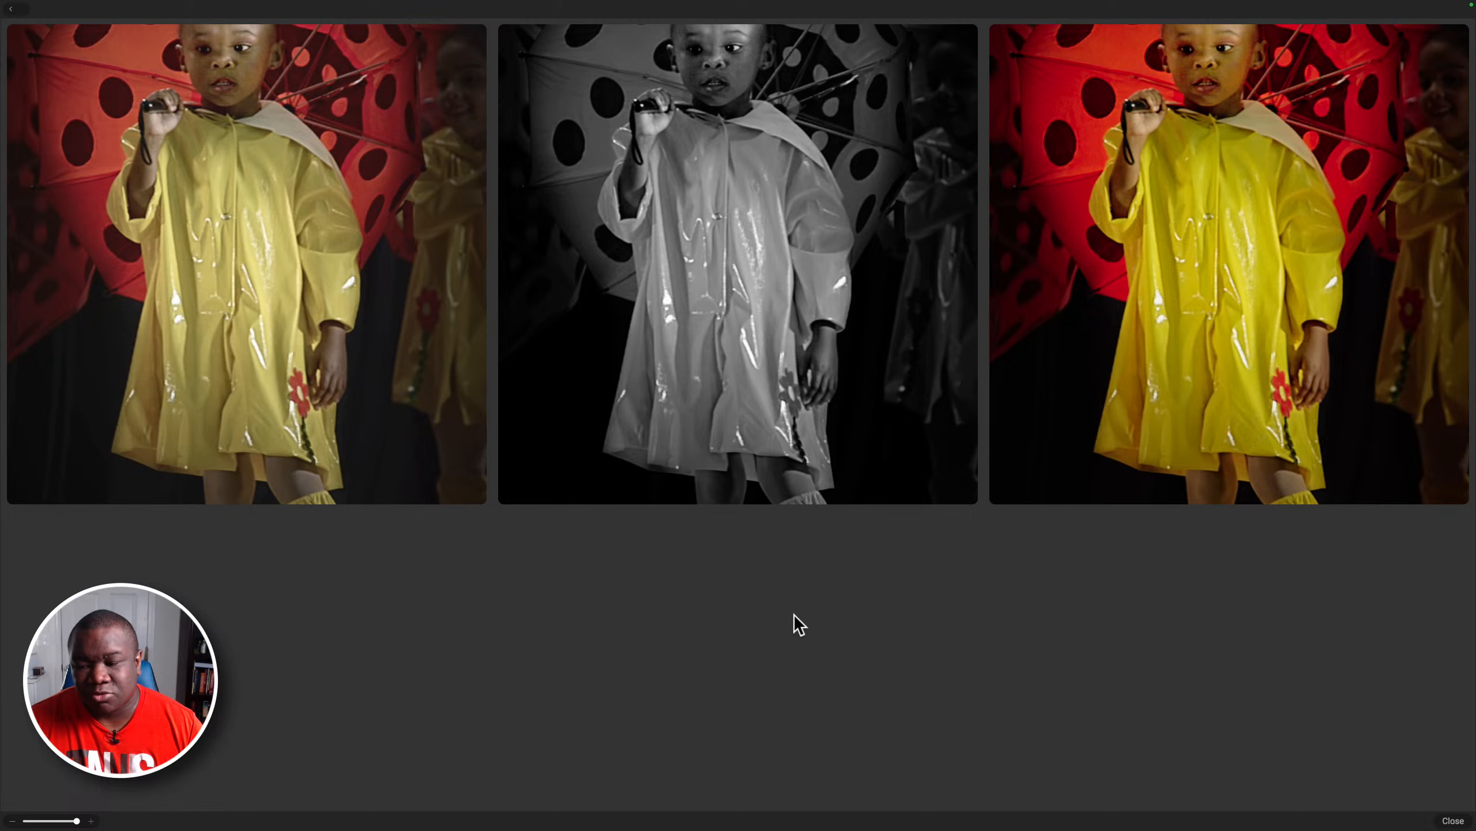
left_click(1452, 820)
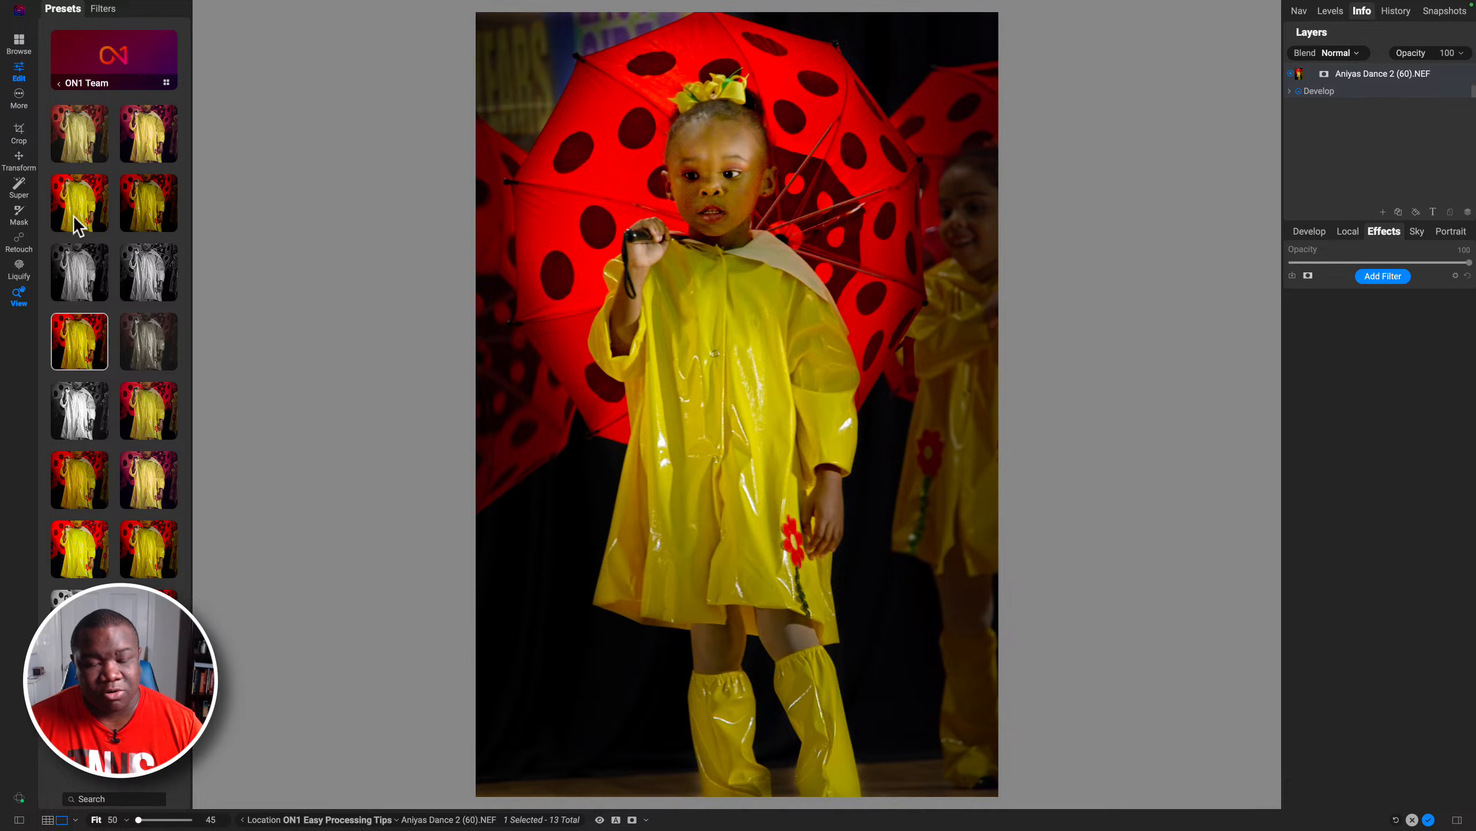
Step: Compare the ON1 Team suggestions enlarged again and return to the preset categories
left_click(165, 83)
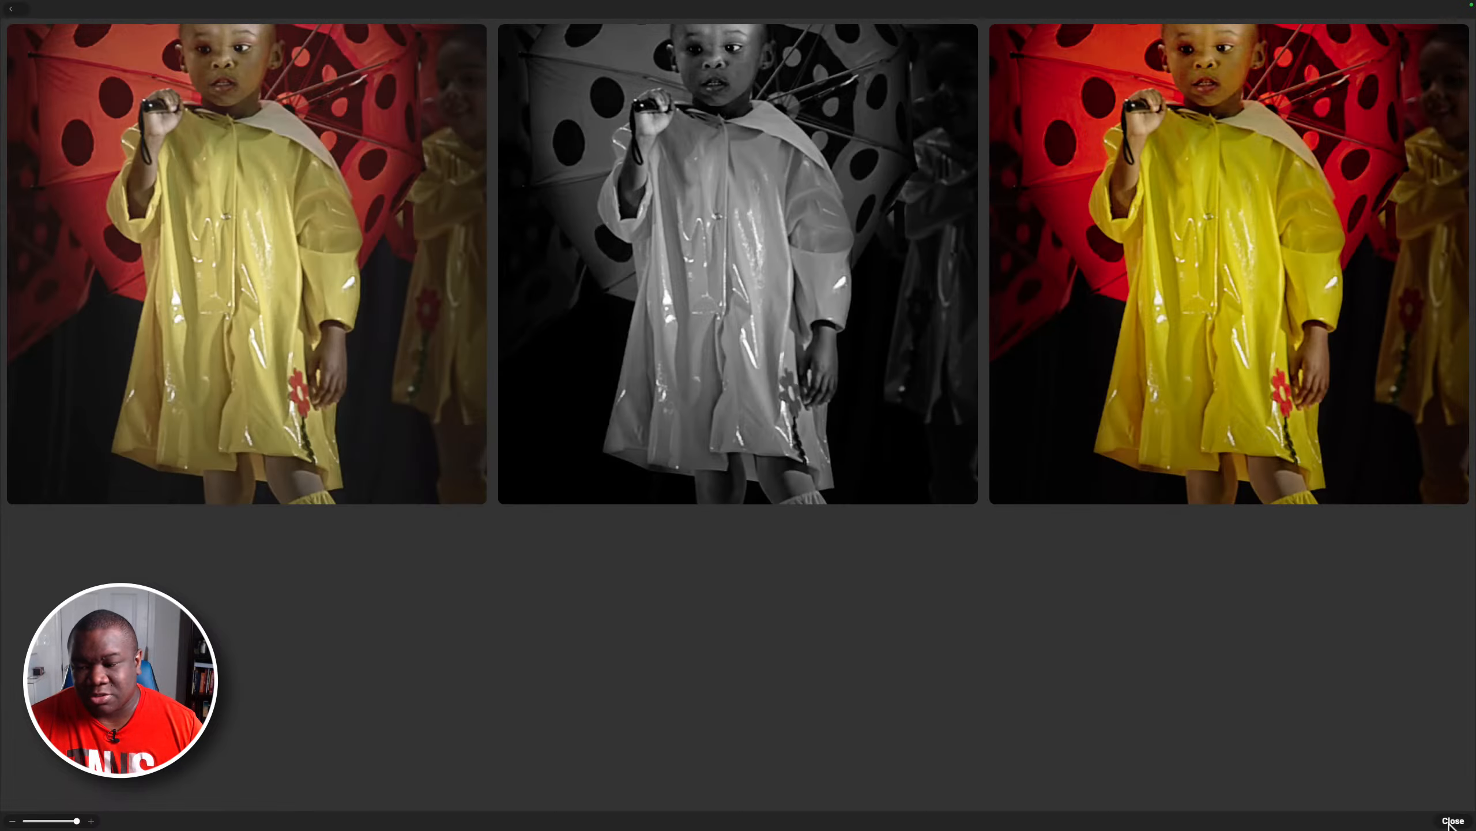
left_click(1454, 820)
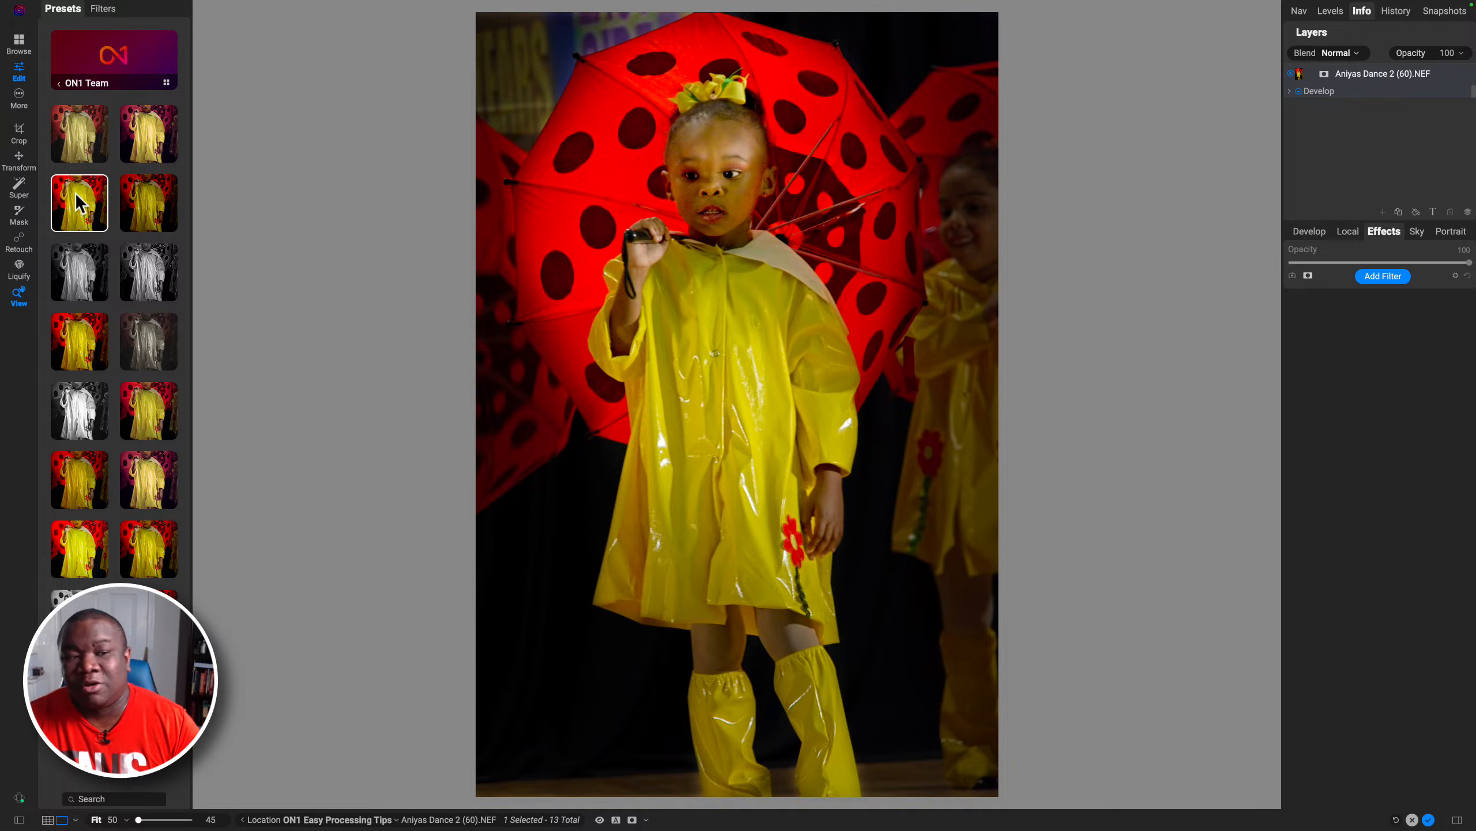
left_click(59, 83)
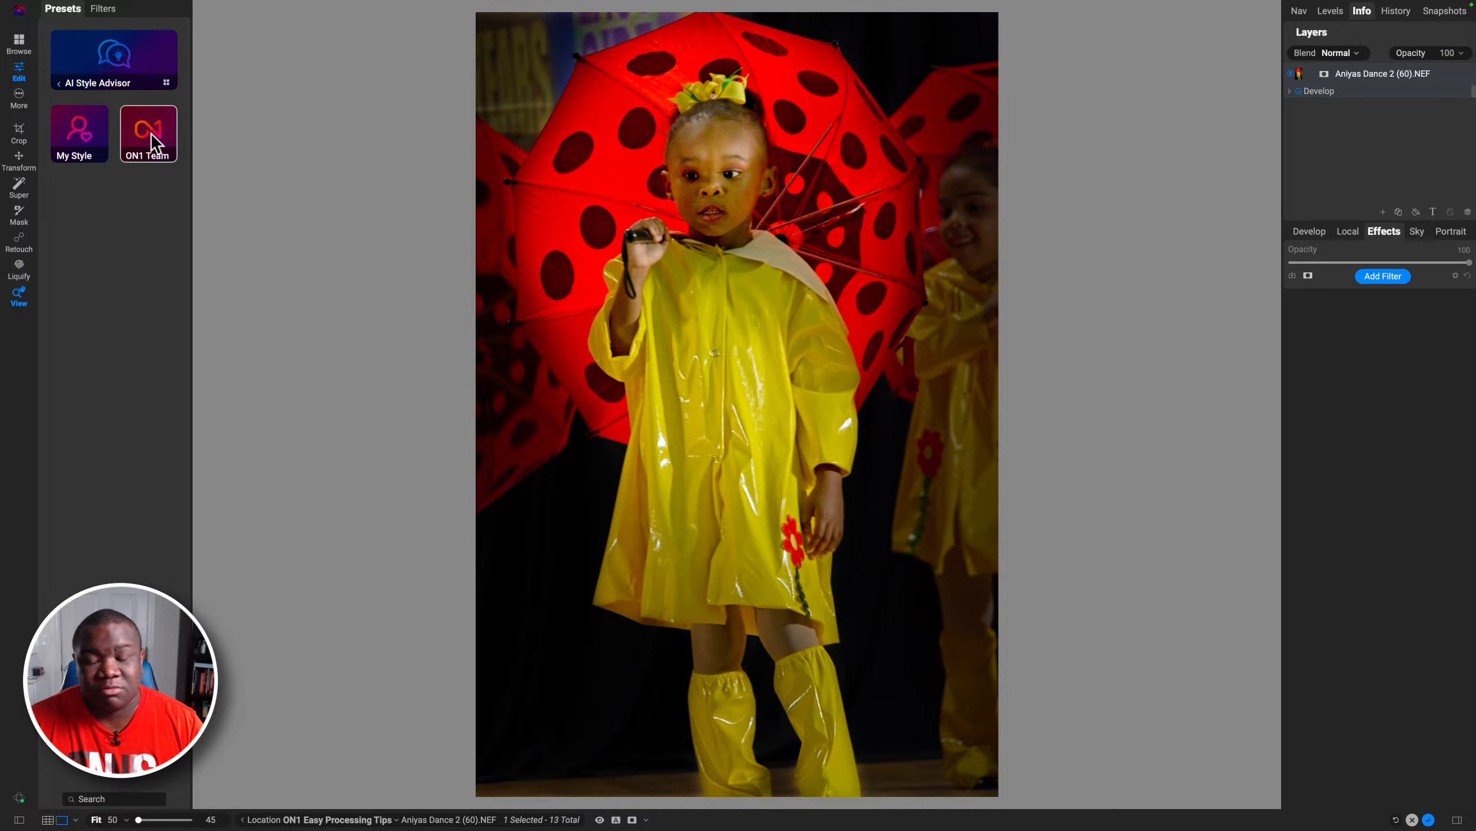
left_click(151, 133)
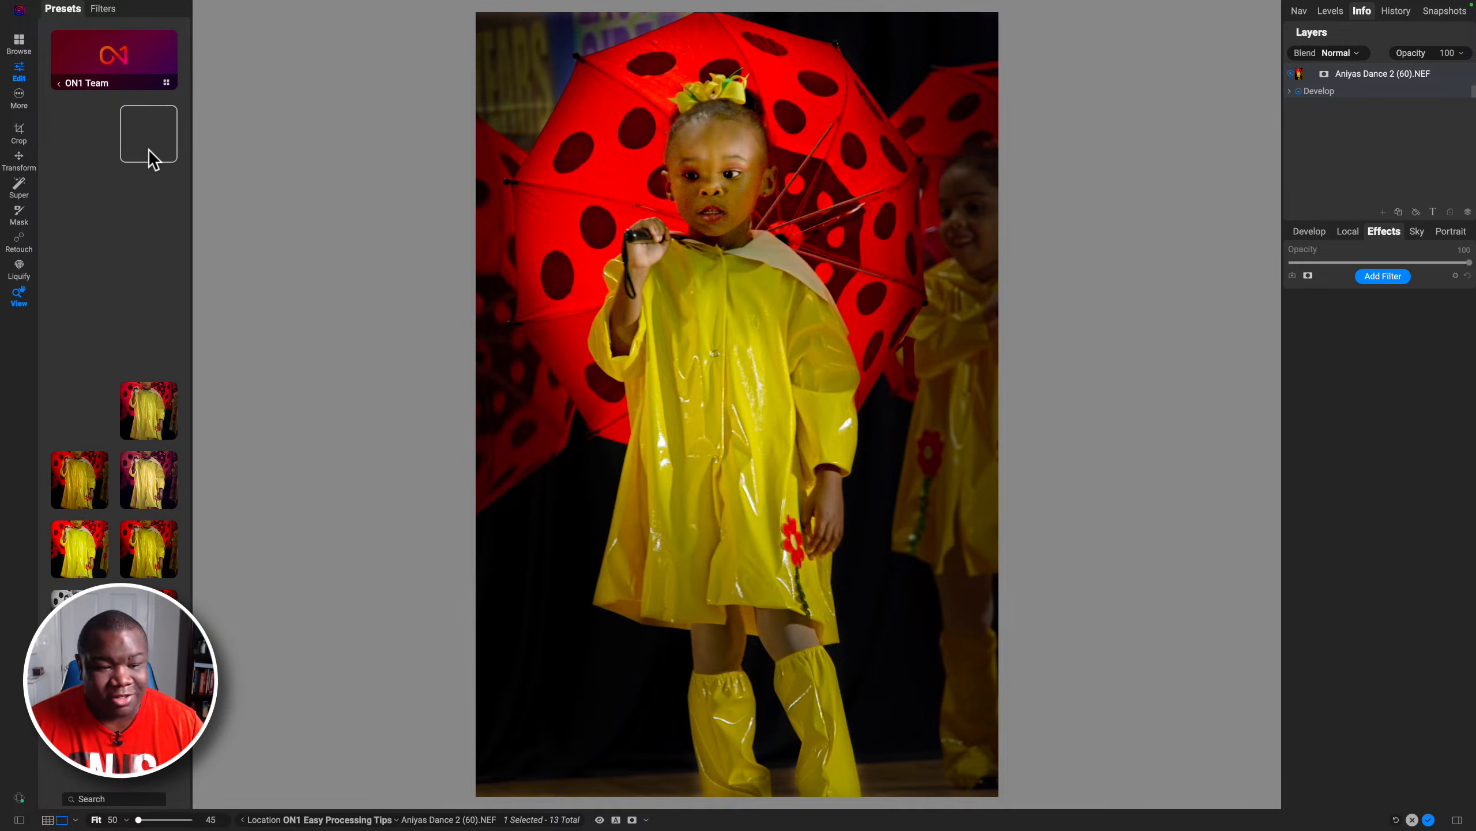
left_click(151, 153)
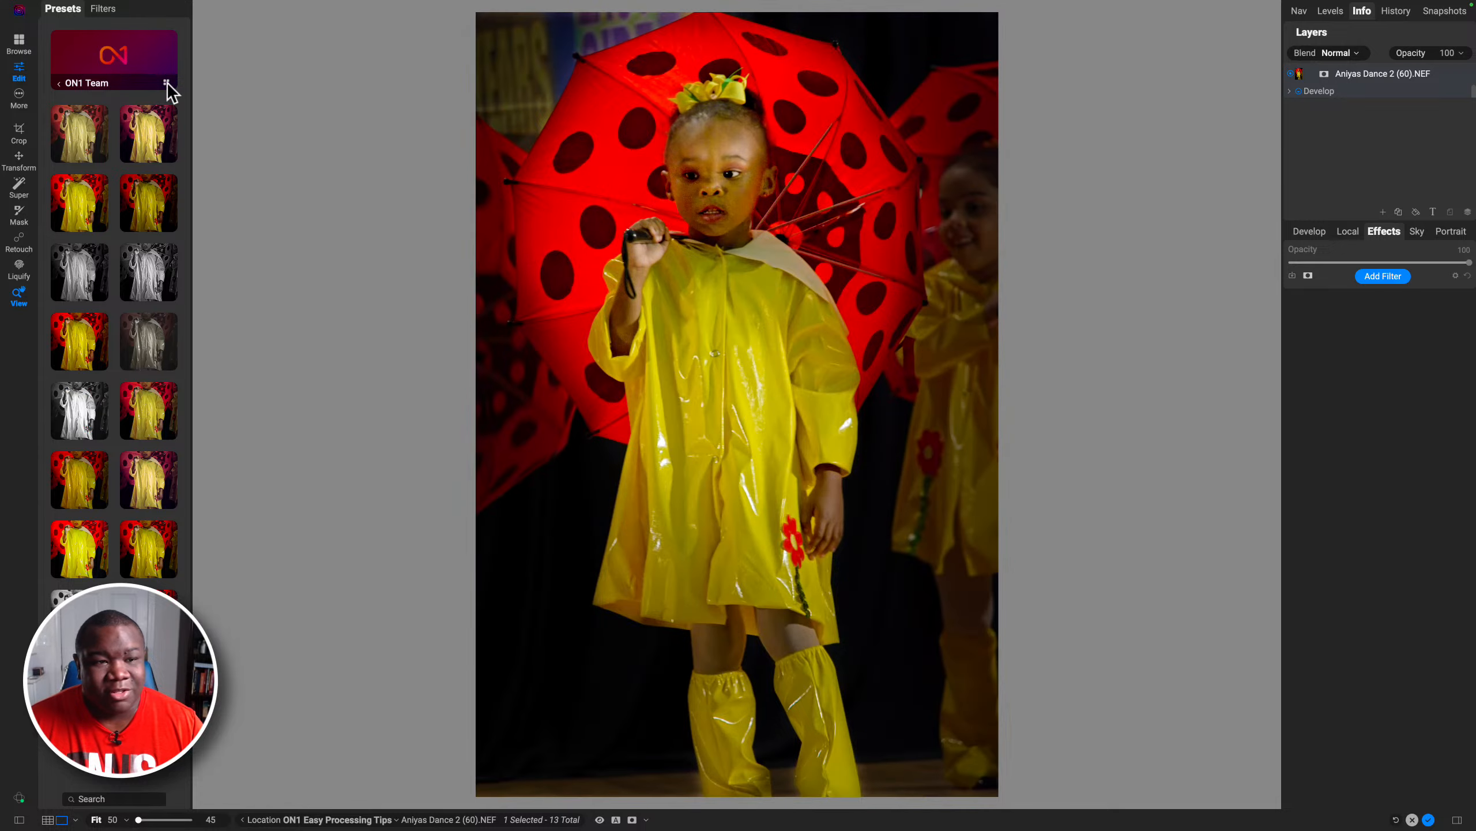
left_click(166, 82)
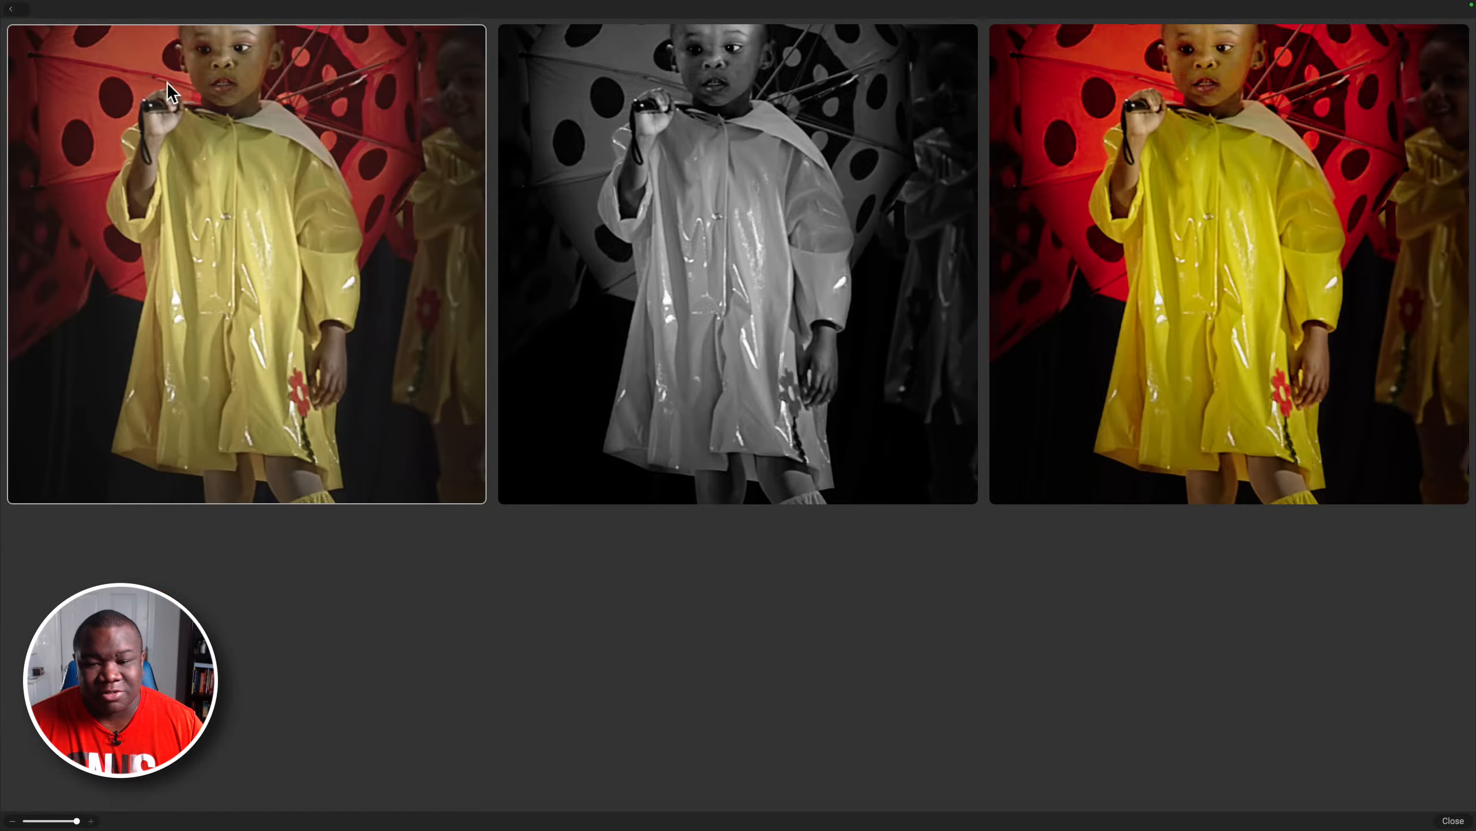
left_click(1453, 820)
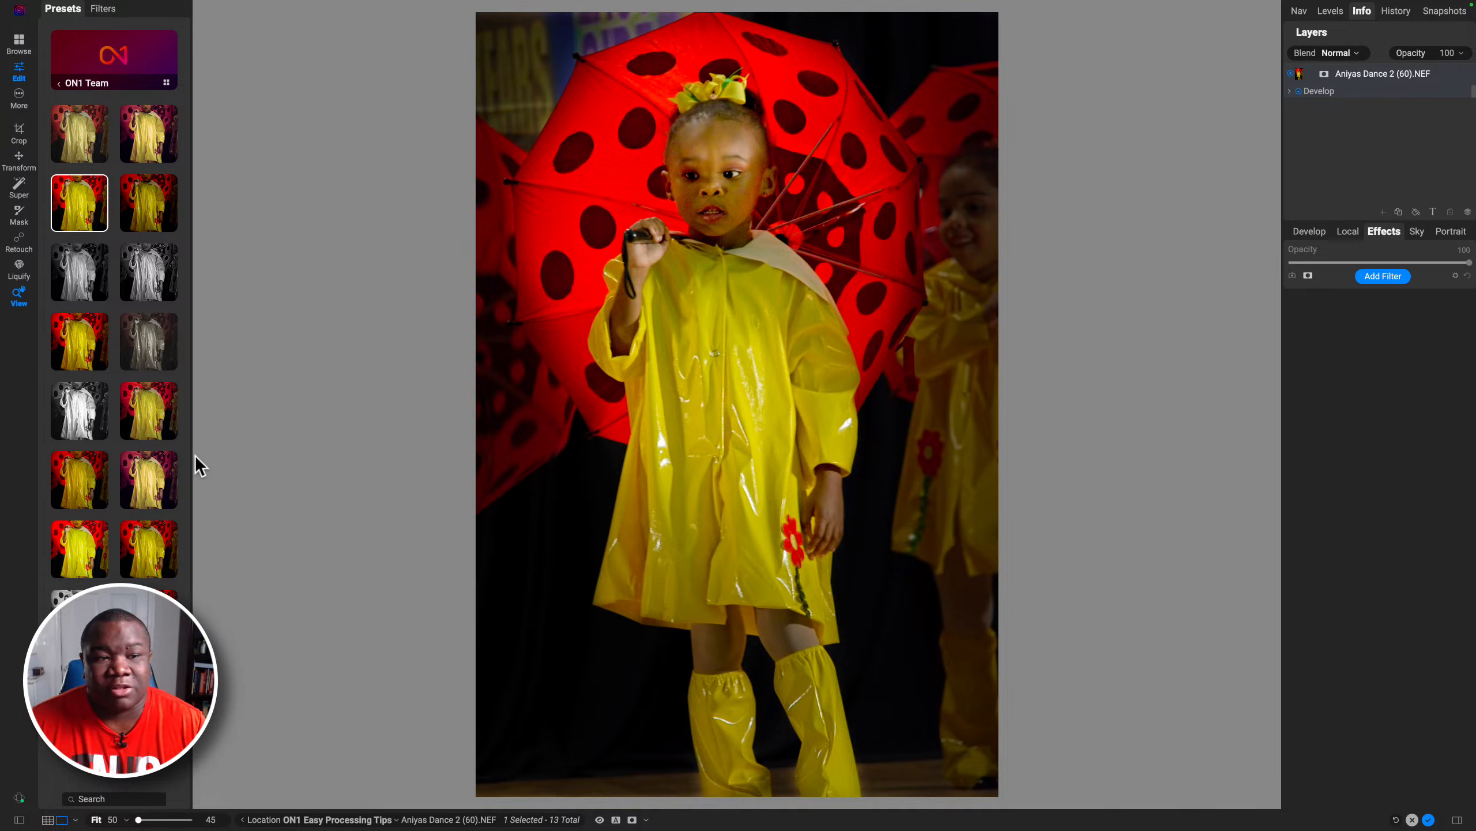
left_click(72, 86)
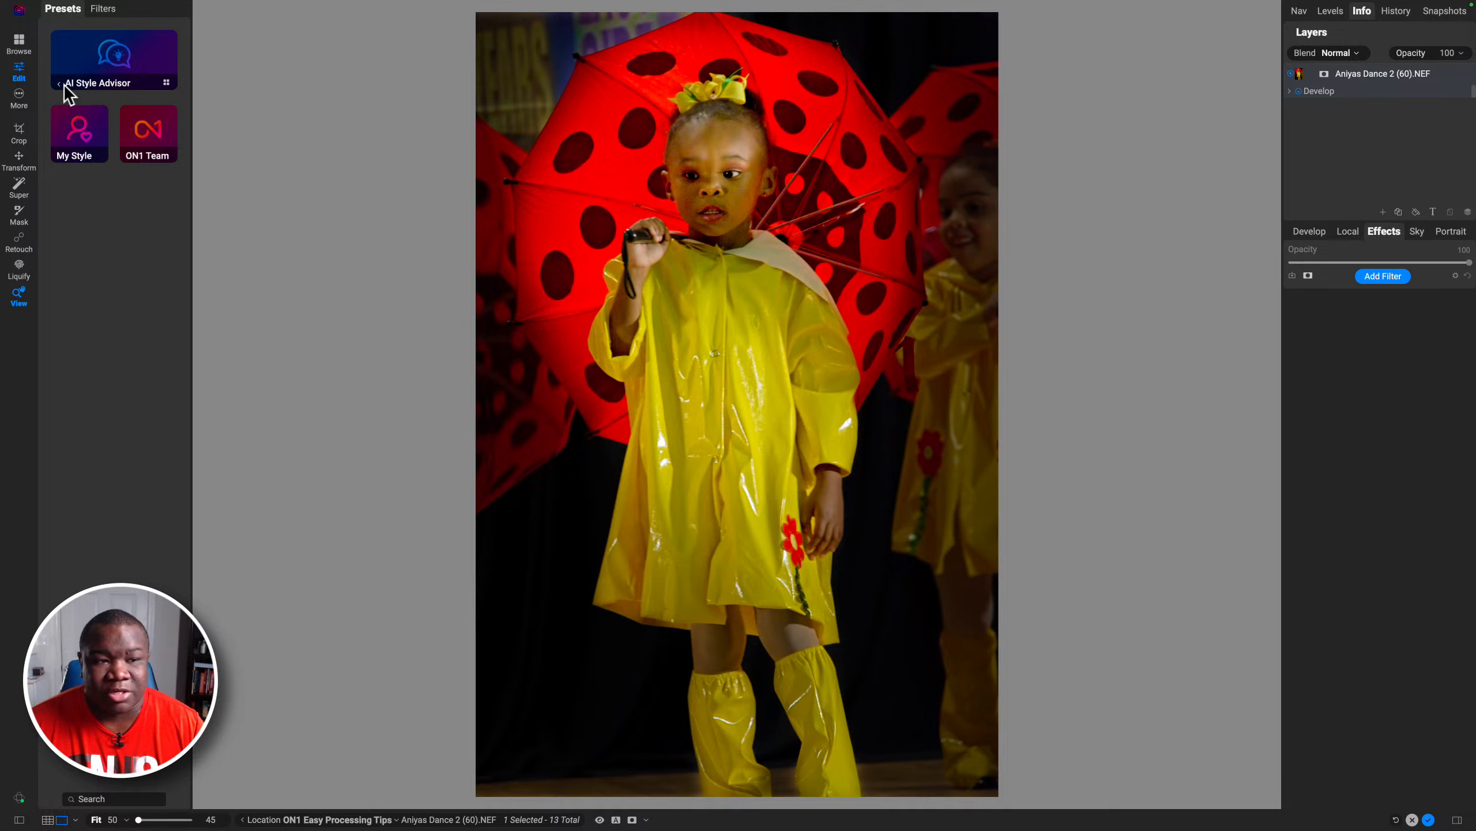
left_click(78, 83)
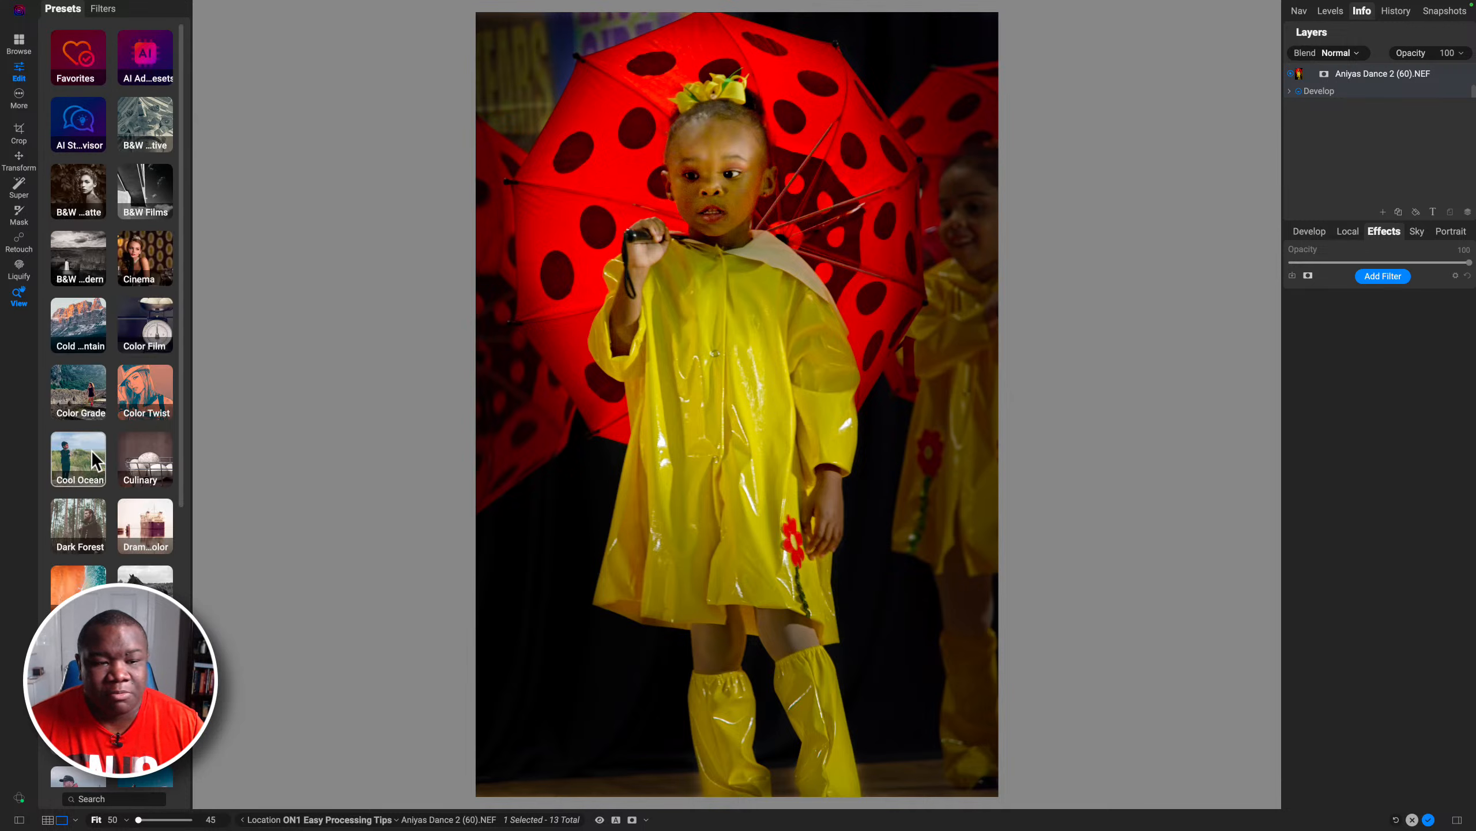
scroll(92, 450, "down", 8)
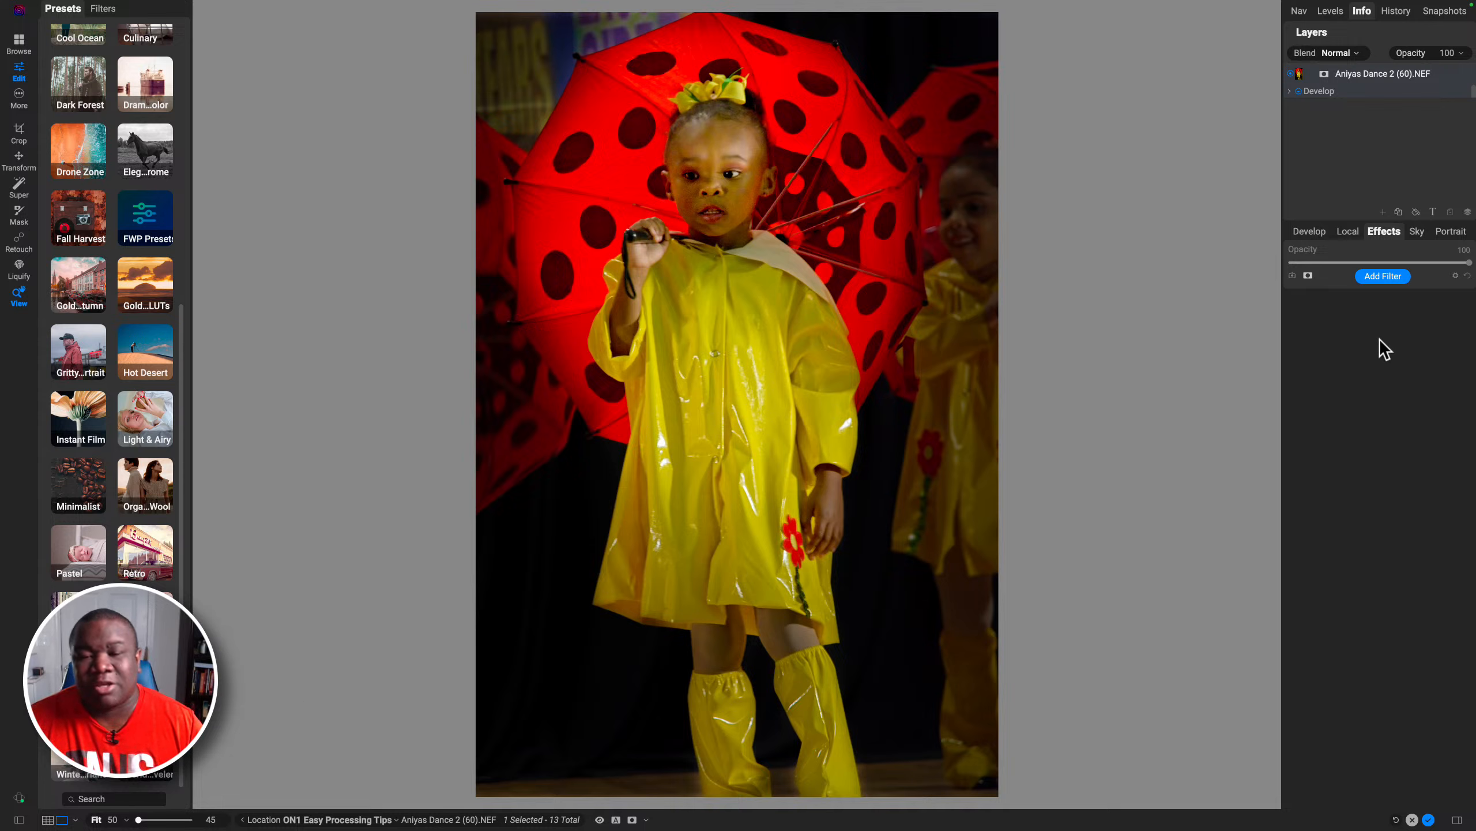
Step: Add a Color Enhancer filter and set its Saturation to 14 and Vibrance to 19
left_click(1383, 277)
left_click(1337, 372)
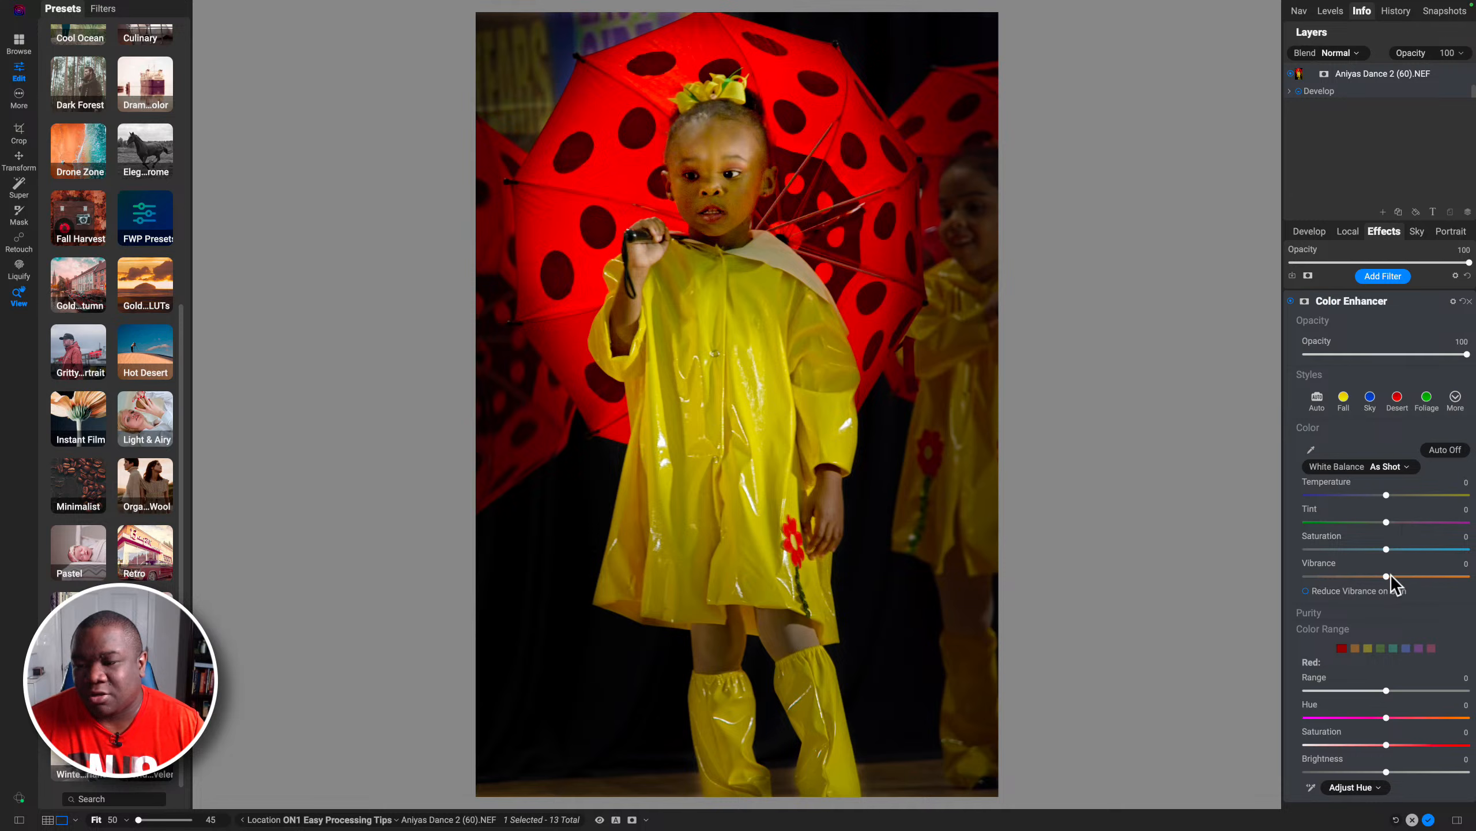
left_click_drag(1387, 576, 1411, 549)
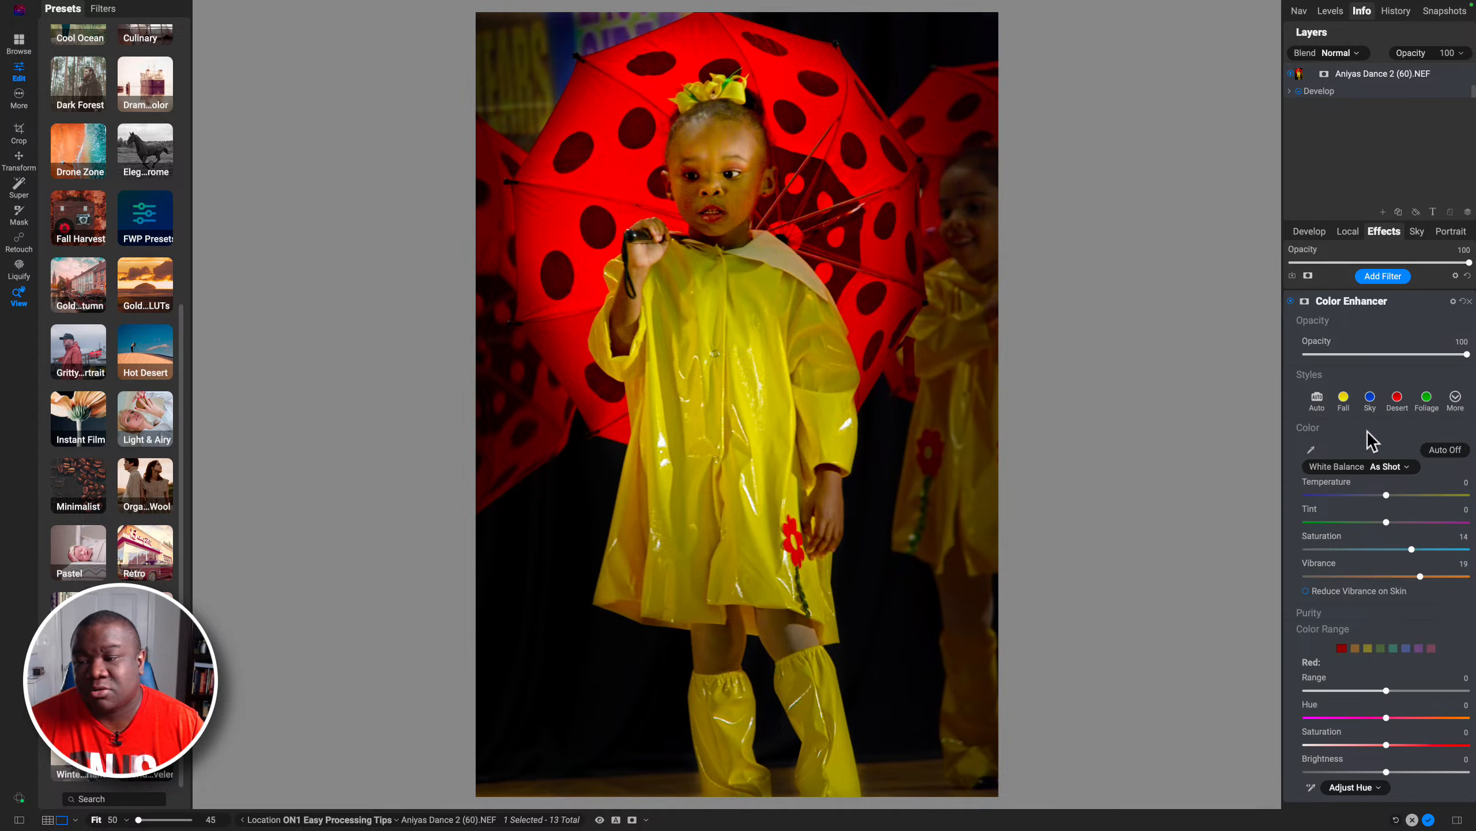
Step: Invert the Color Enhancer's mask and paint the effect back onto the girl with a 900 brush
left_click(1305, 301)
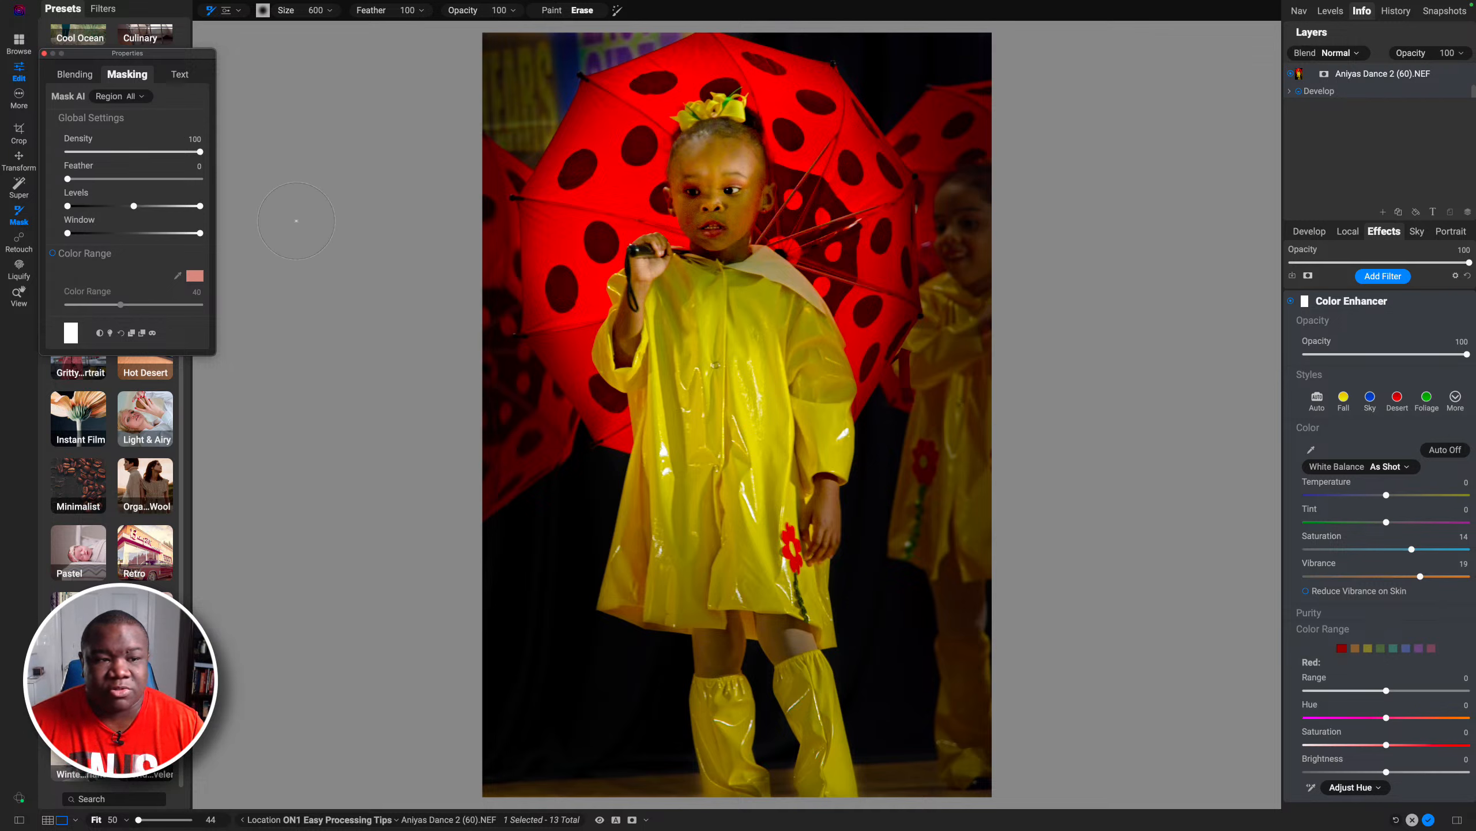
left_click(99, 332)
left_click(551, 10)
key("bracketright")
key("bracketright")
key("bracketright")
mouse_move(645, 108)
left_mouse_down()
mouse_move(575, 277)
mouse_move(575, 361)
left_mouse_up()
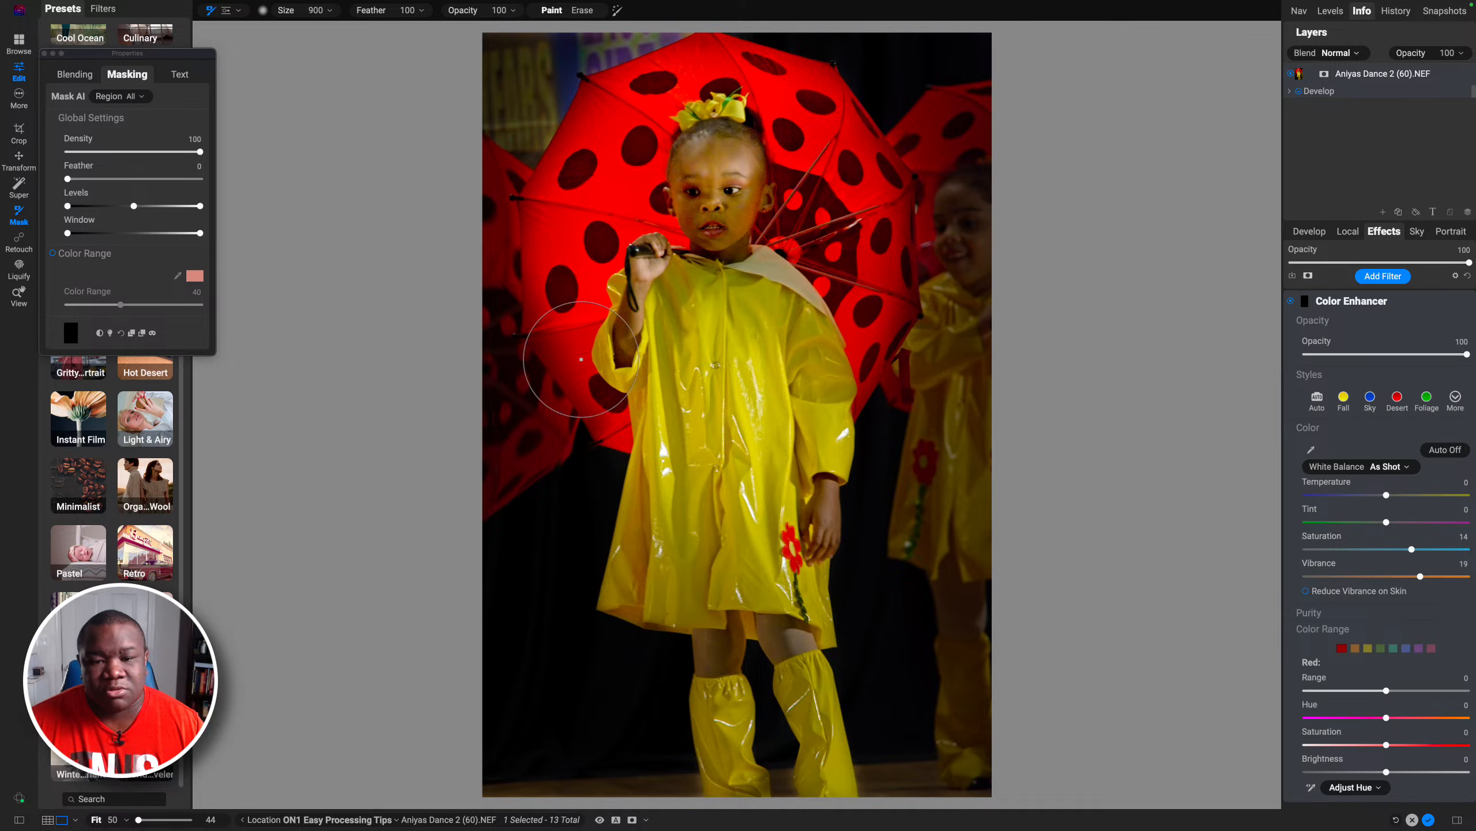
left_click_drag(721, 317, 706, 440)
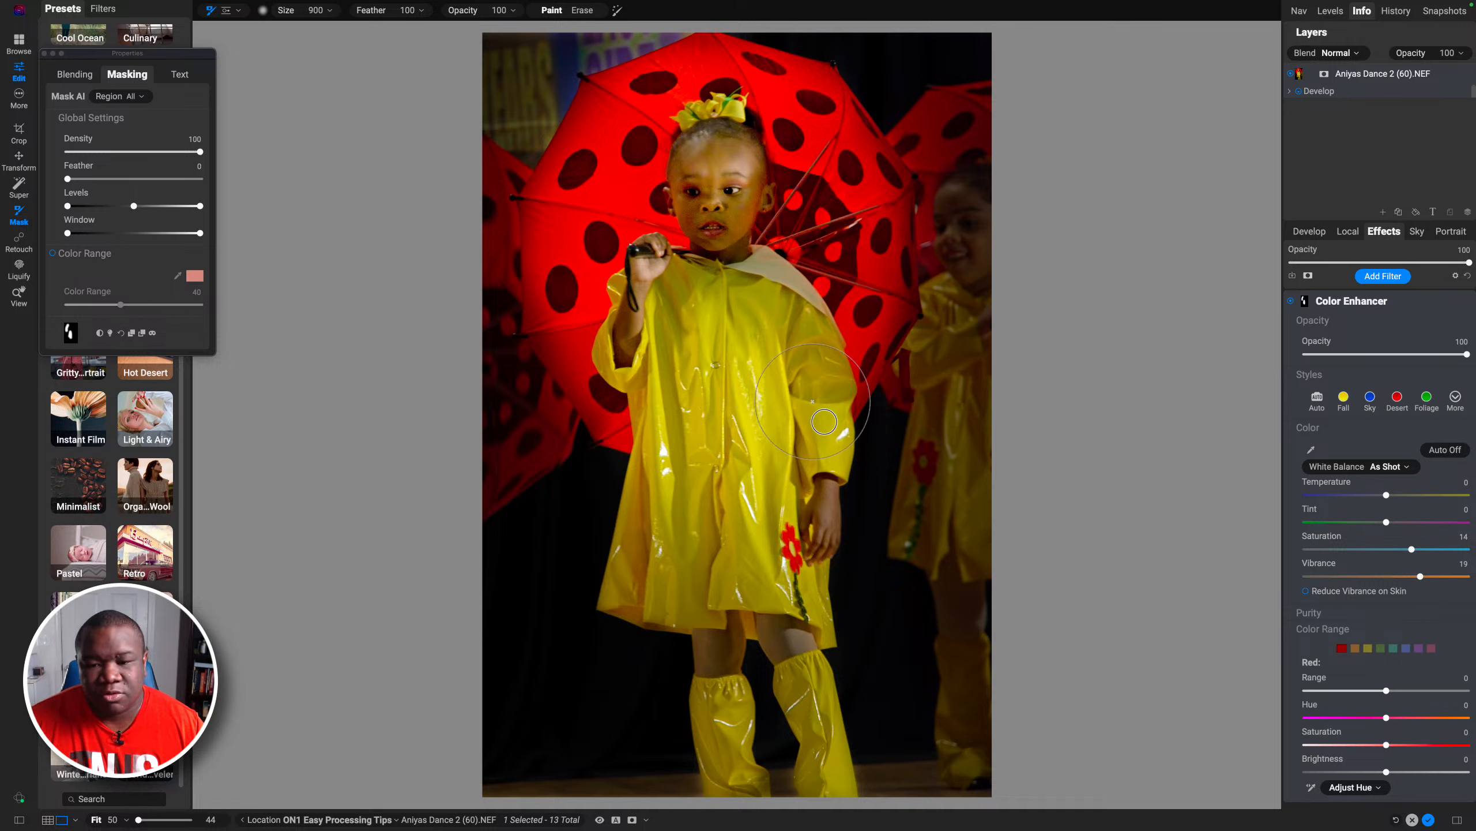
left_click_drag(860, 252, 828, 135)
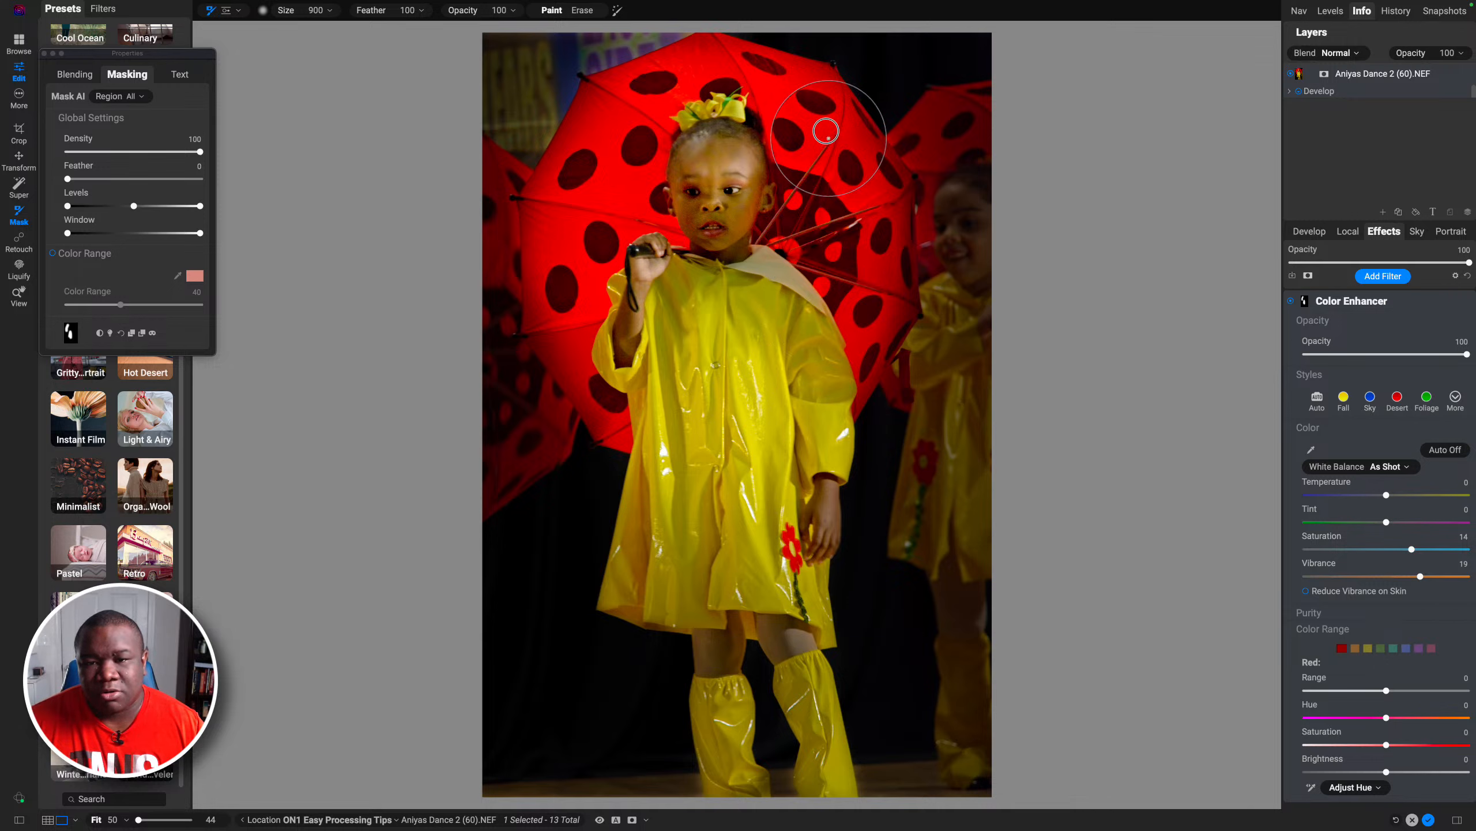
Step: Set the Red saturation to -100 and paint more of the mask over the girl's coat with a 500 brush
key("bracketleft")
key("bracketleft")
key("bracketleft")
key("bracketleft")
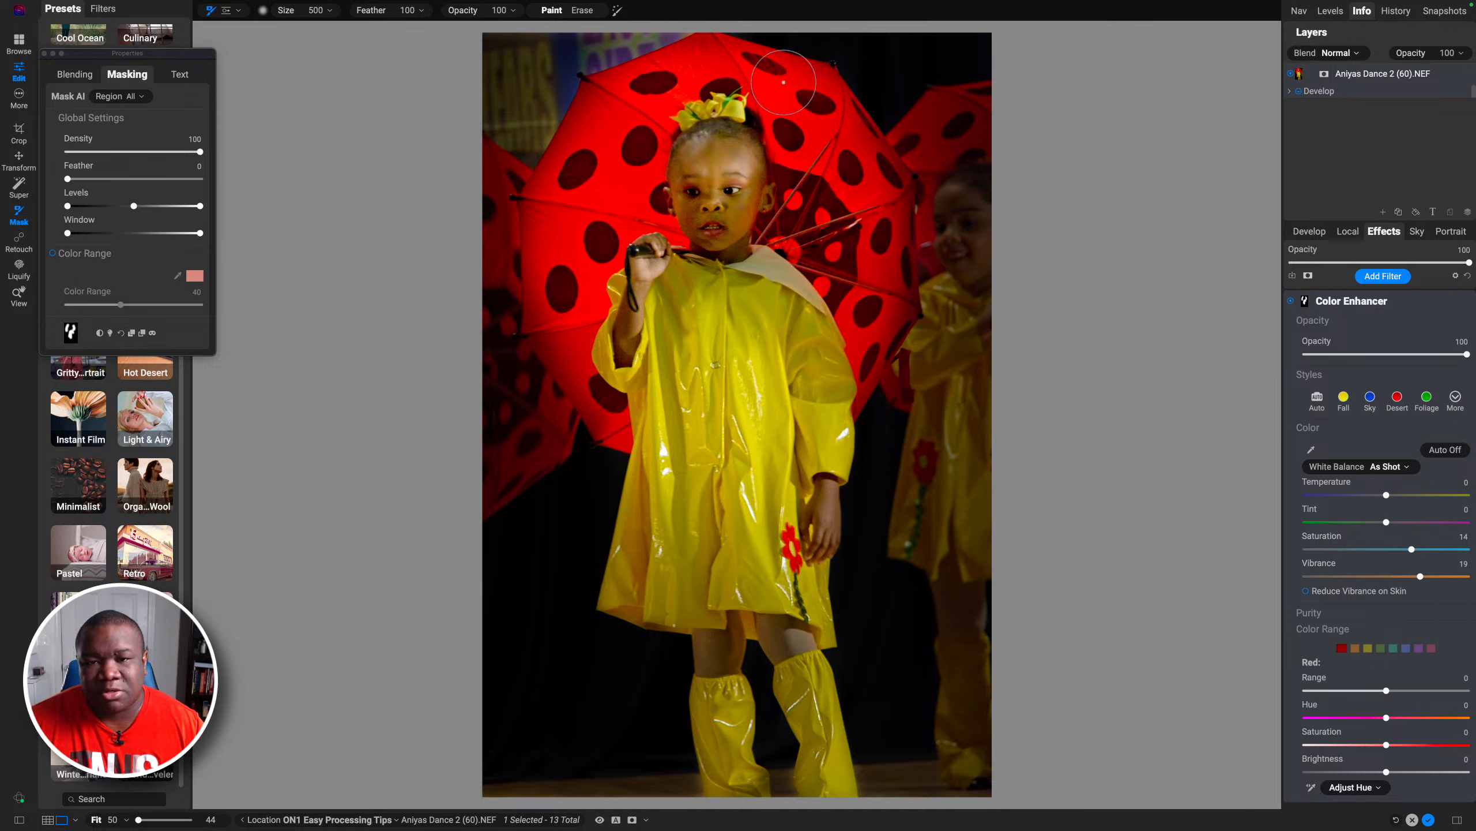
key("bracketright")
key("bracketright")
key("bracketright")
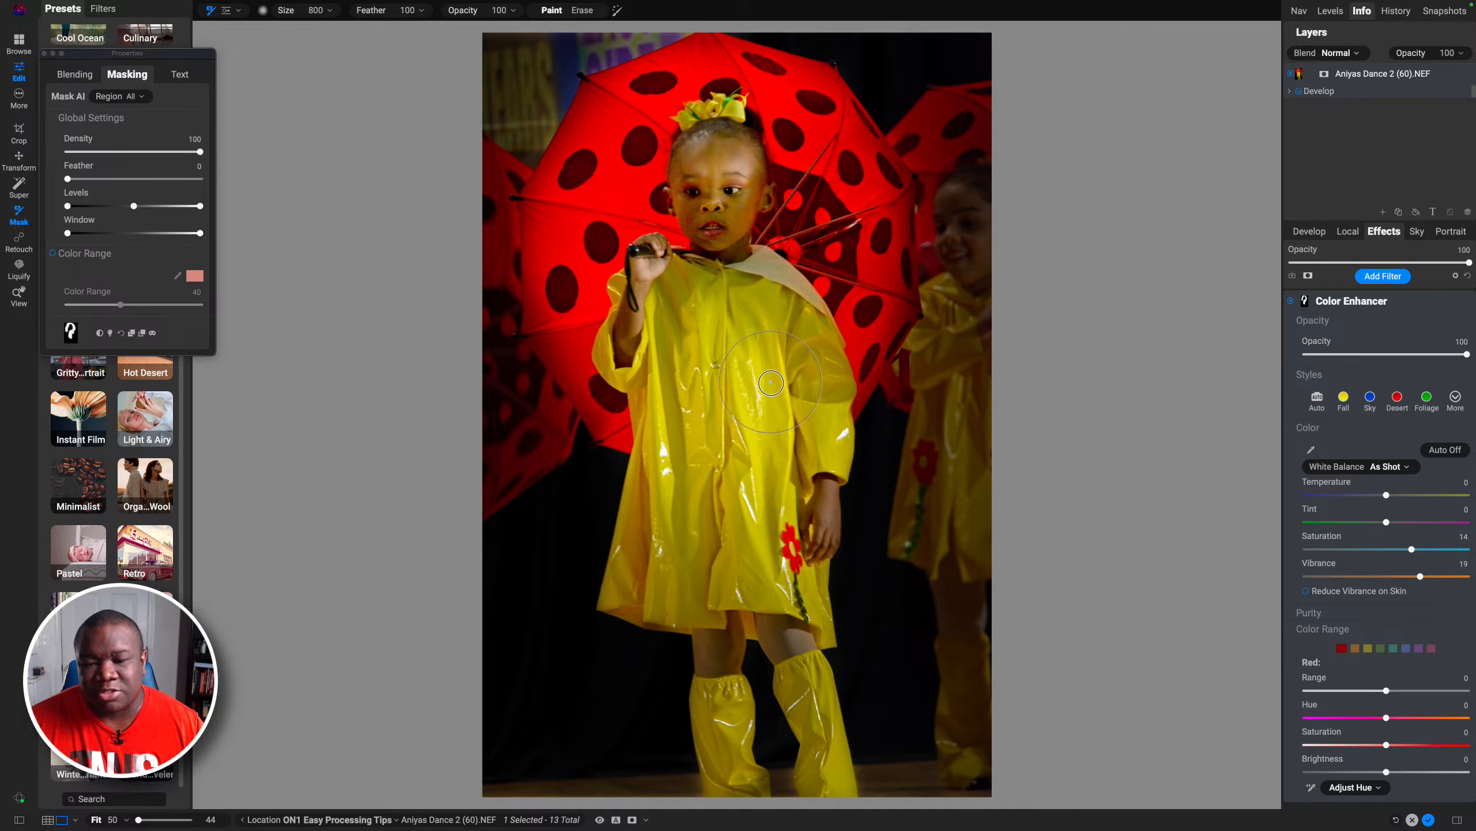
key("bracketleft")
key("bracketleft")
key("bracketleft")
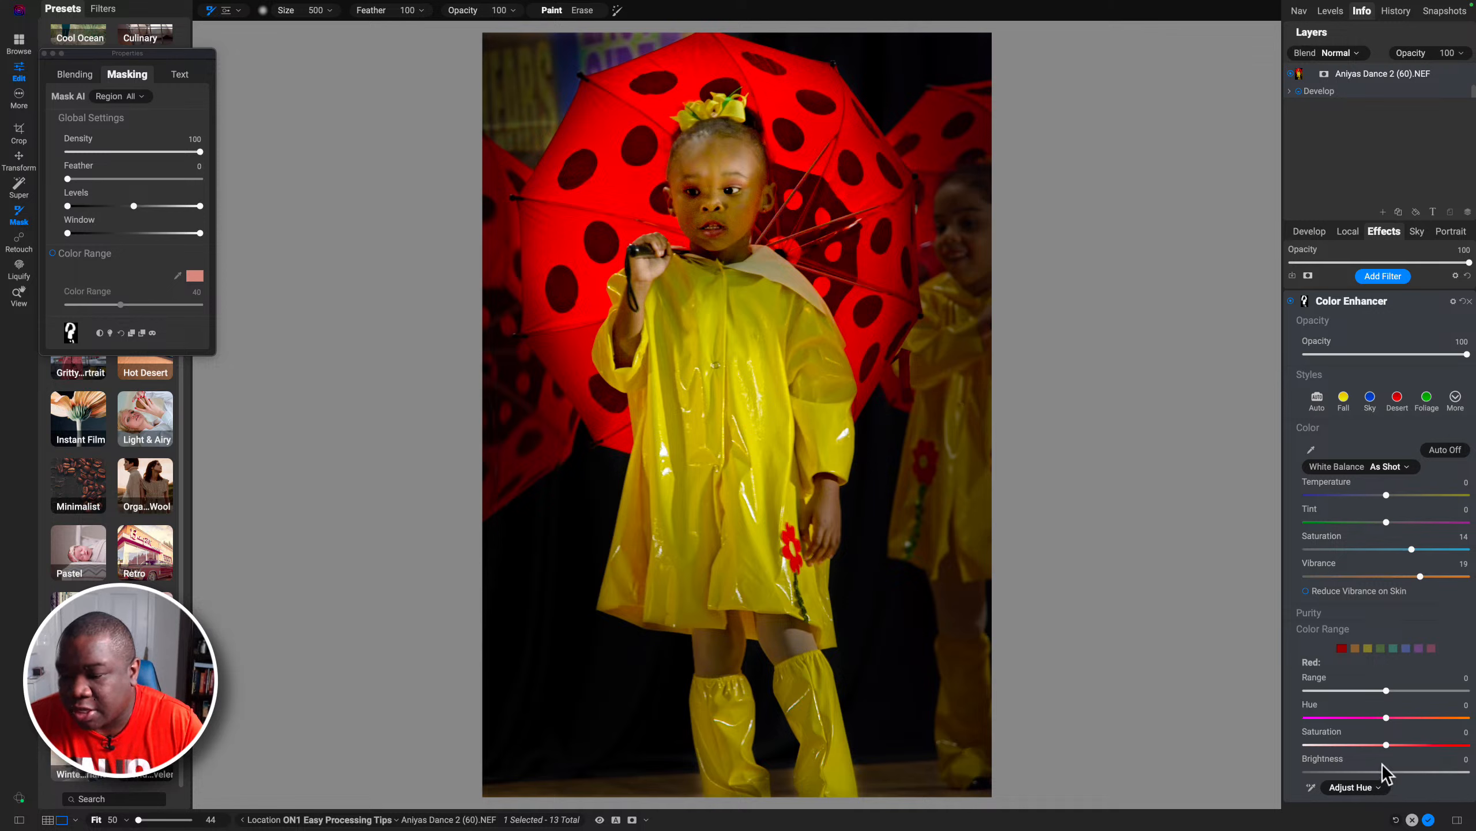
left_click_drag(1388, 750, 1247, 739)
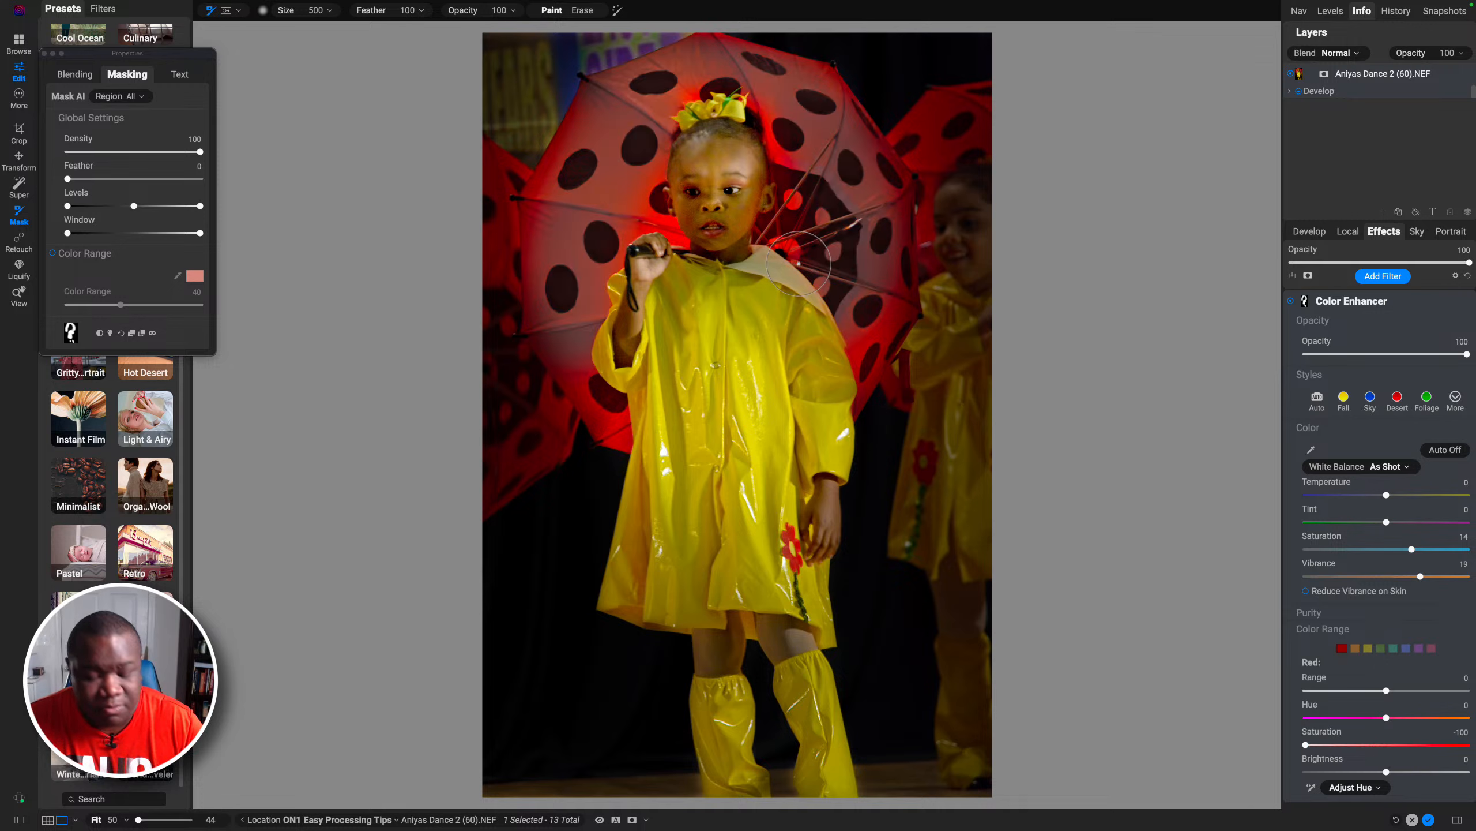
key("o")
key("o")
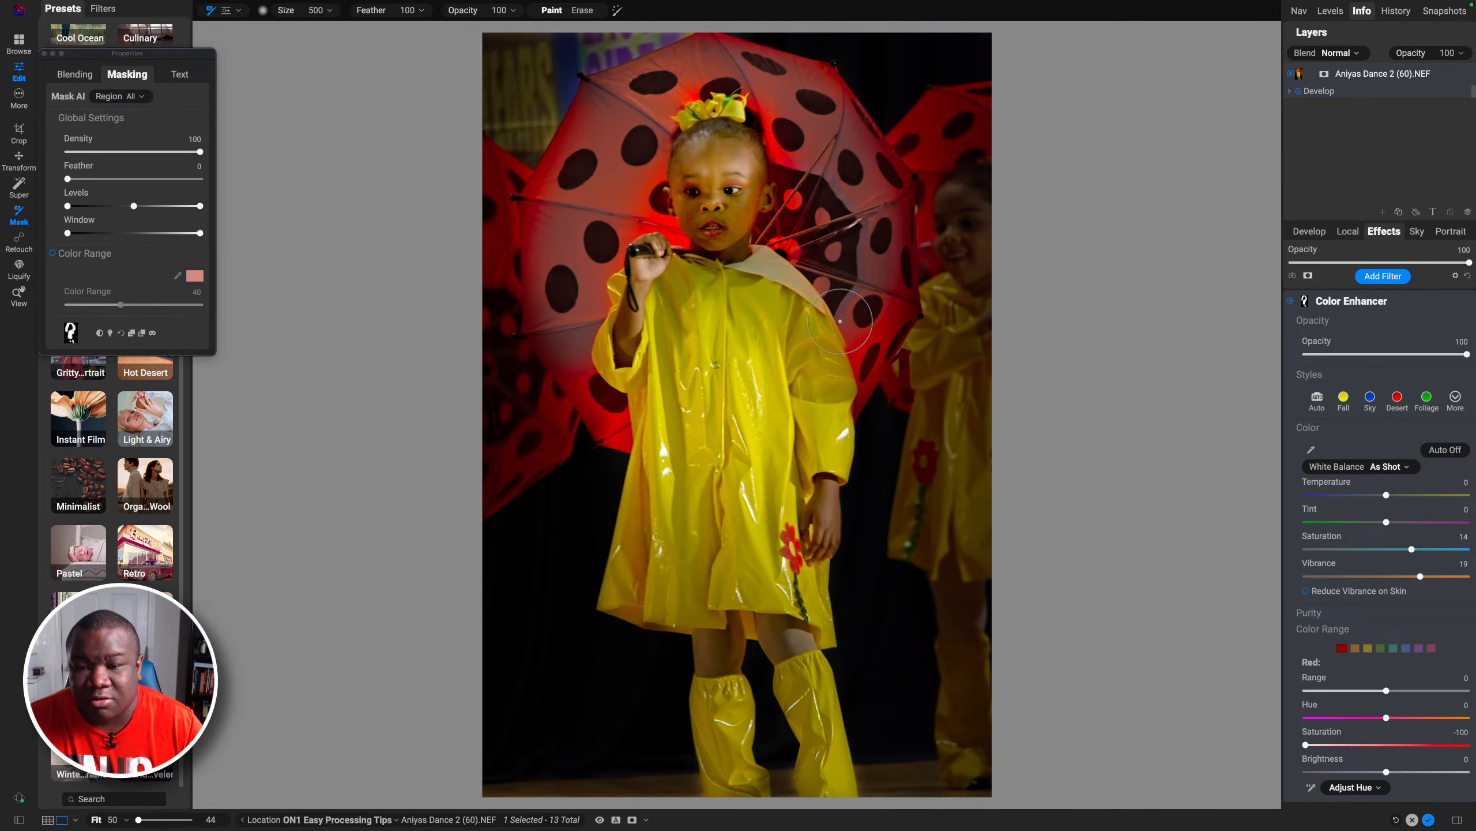
mouse_move(865, 386)
left_mouse_down()
mouse_move(900, 291)
mouse_move(898, 224)
mouse_move(880, 164)
mouse_move(823, 98)
mouse_move(716, 51)
mouse_move(588, 98)
mouse_move(533, 218)
mouse_move(542, 290)
mouse_move(683, 243)
mouse_move(646, 191)
mouse_move(668, 114)
mouse_move(684, 92)
mouse_move(746, 90)
mouse_move(802, 190)
mouse_move(785, 258)
mouse_move(802, 262)
mouse_move(782, 238)
mouse_move(799, 223)
mouse_move(886, 349)
mouse_move(864, 410)
left_mouse_up()
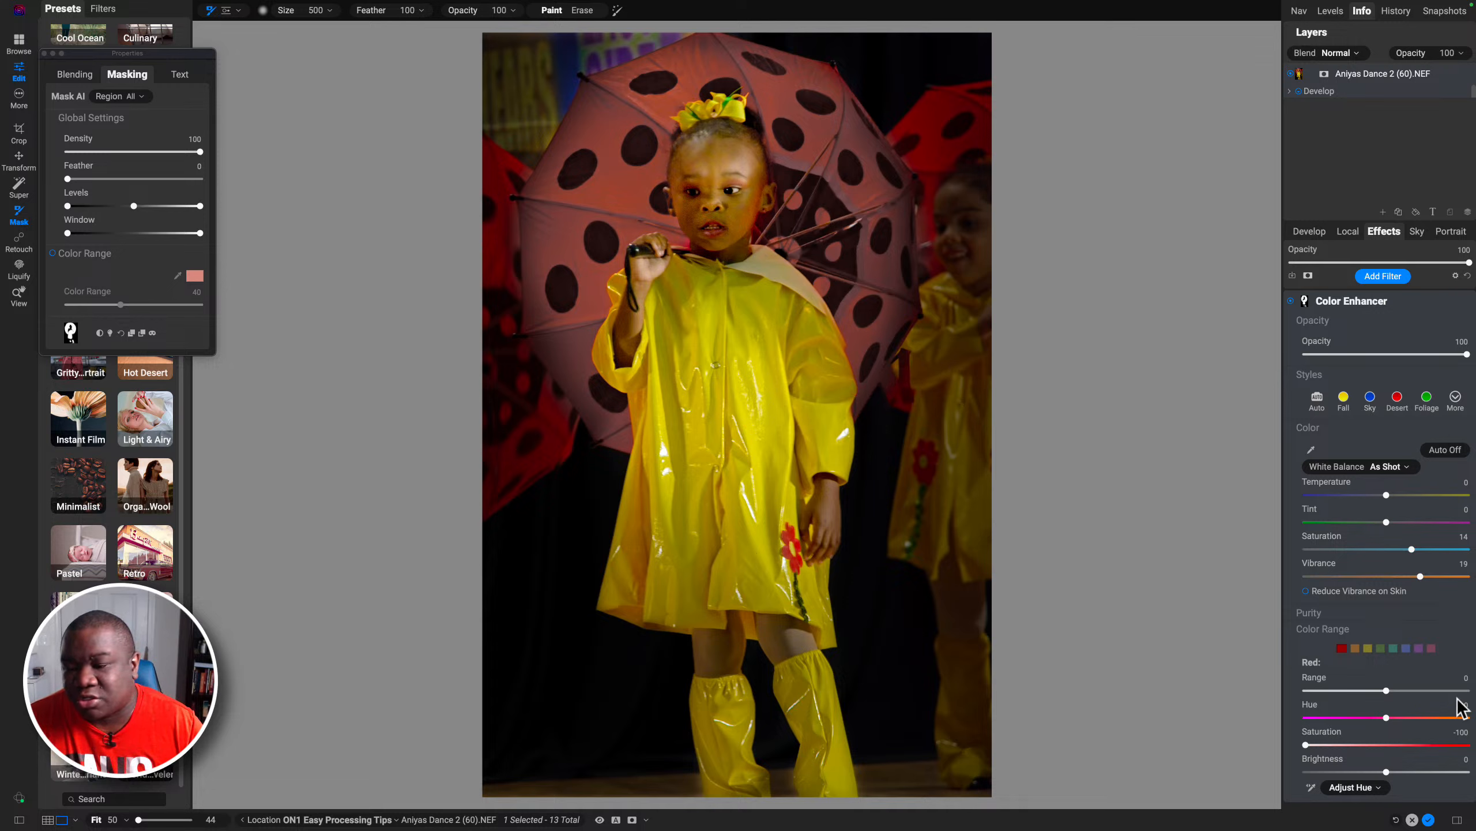
Step: Set the Red range to Hue -24, Saturation 18 and Brightness -18
left_click_drag(1321, 745, 1402, 773)
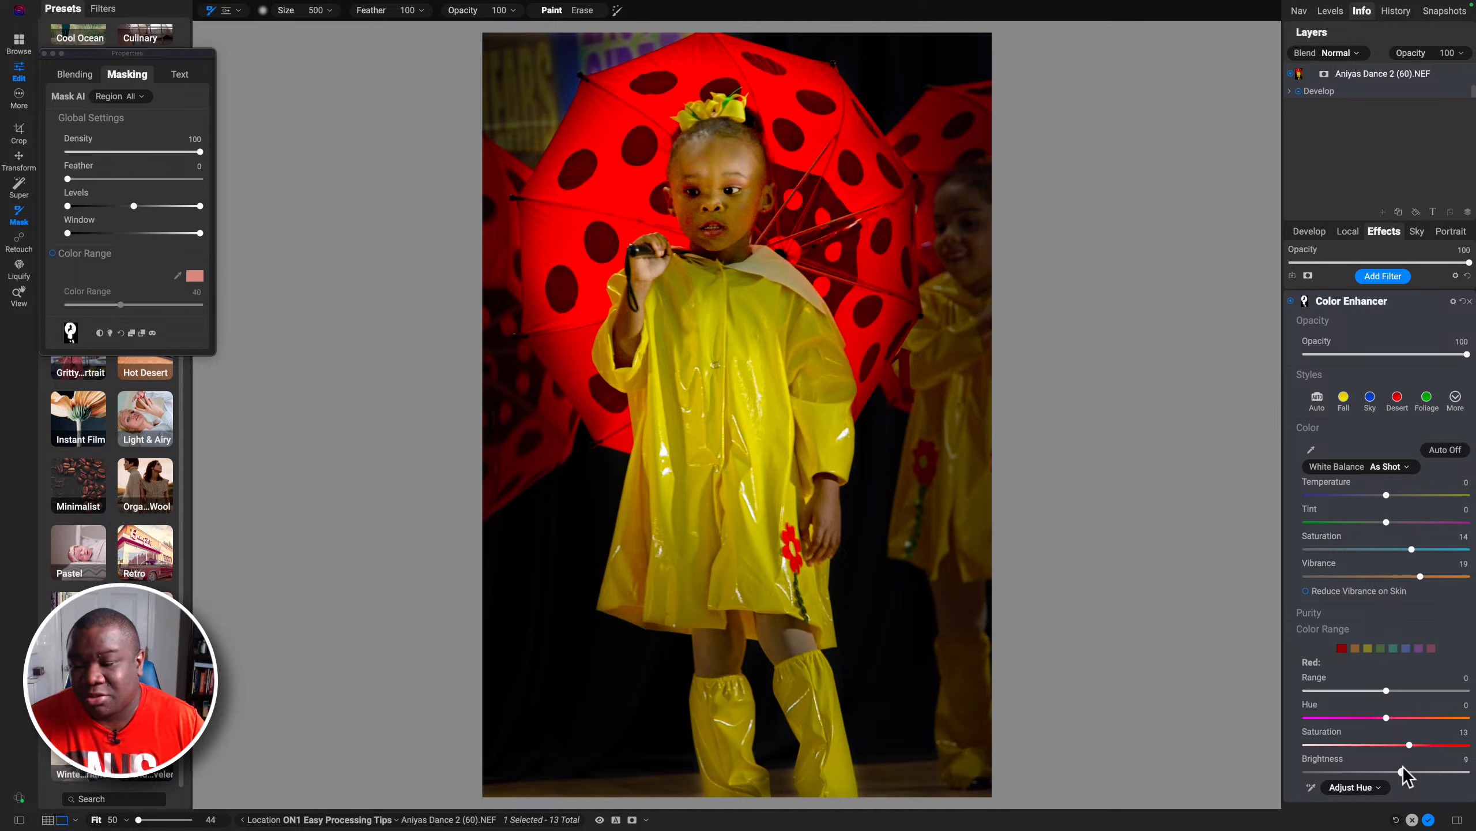
left_click_drag(1404, 770, 1354, 772)
left_click_drag(1409, 745, 1348, 721)
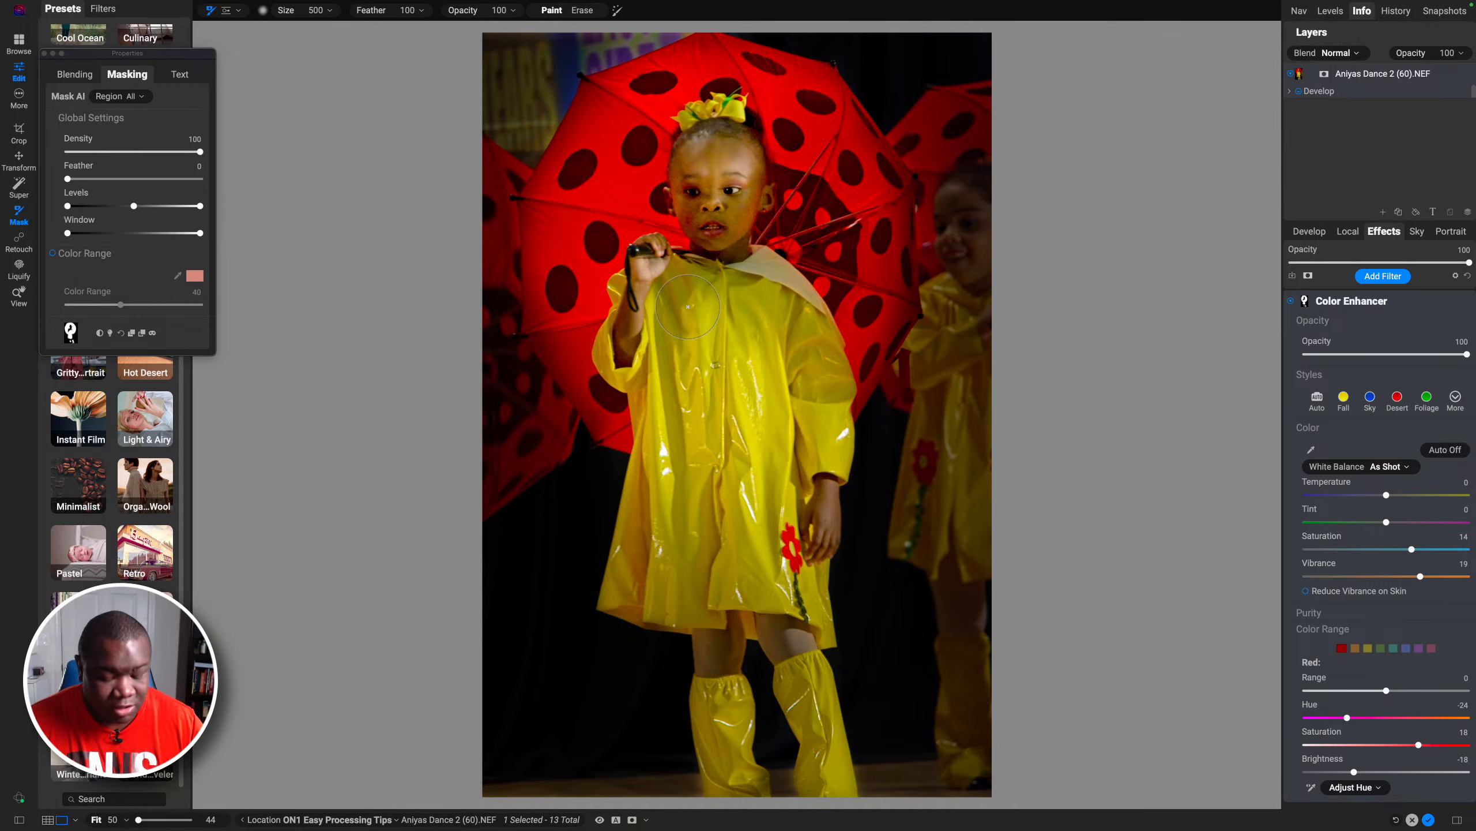
Step: Show the filter's mask as an overlay to inspect its coverage
key("super+m")
key("super+m")
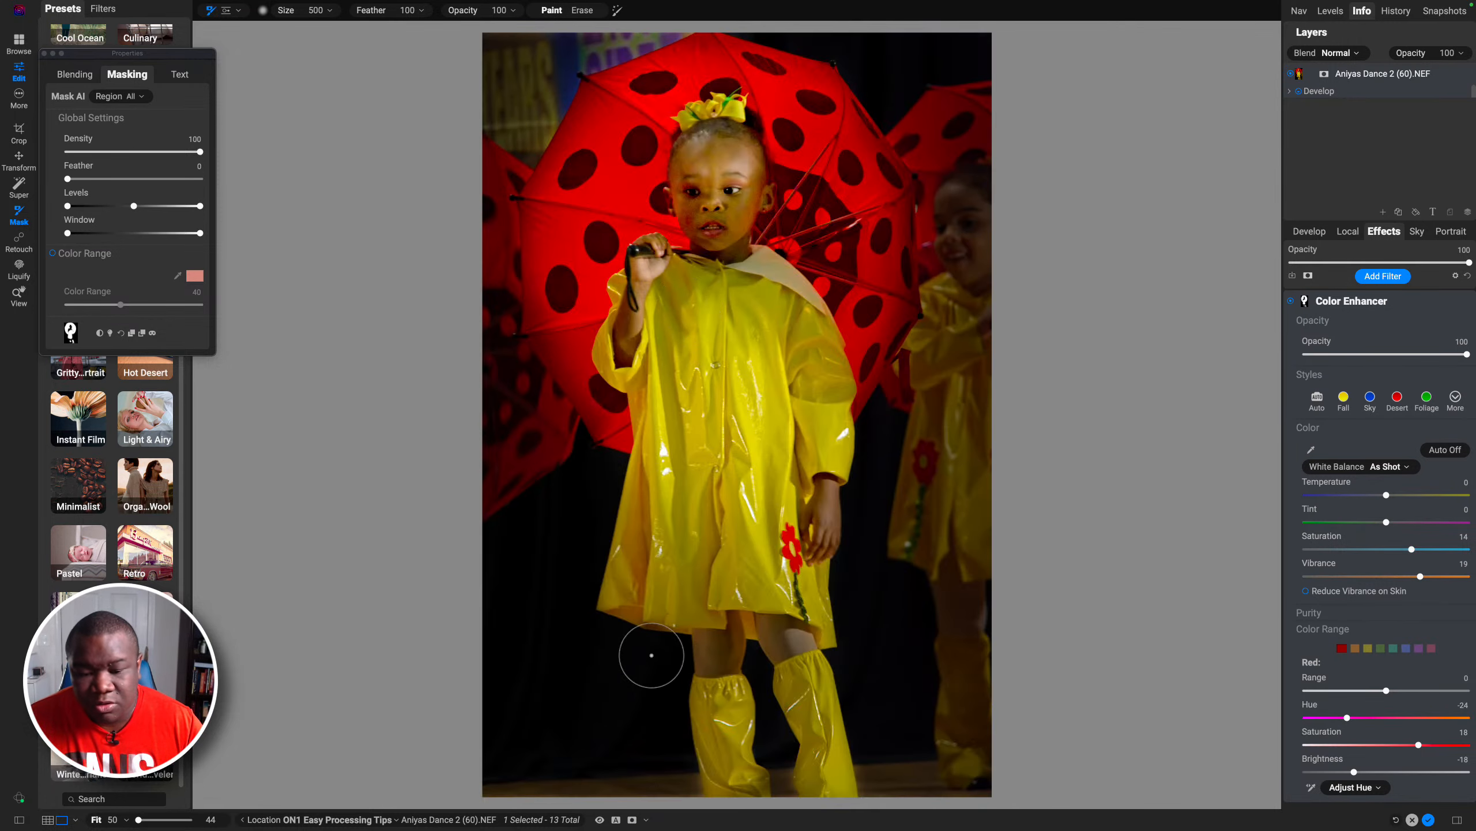
key("super+m")
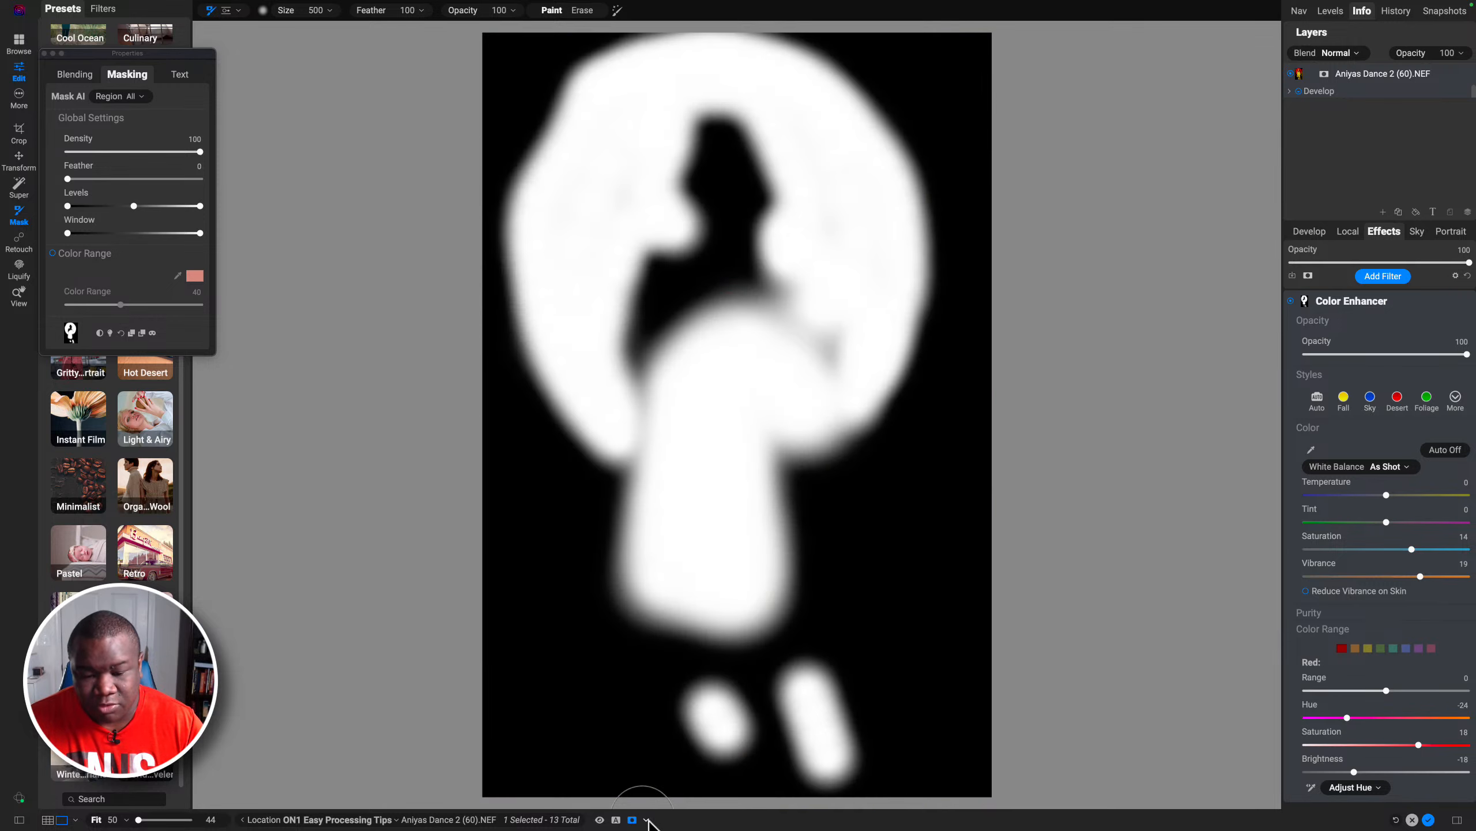
left_click(647, 820)
left_click(553, 777)
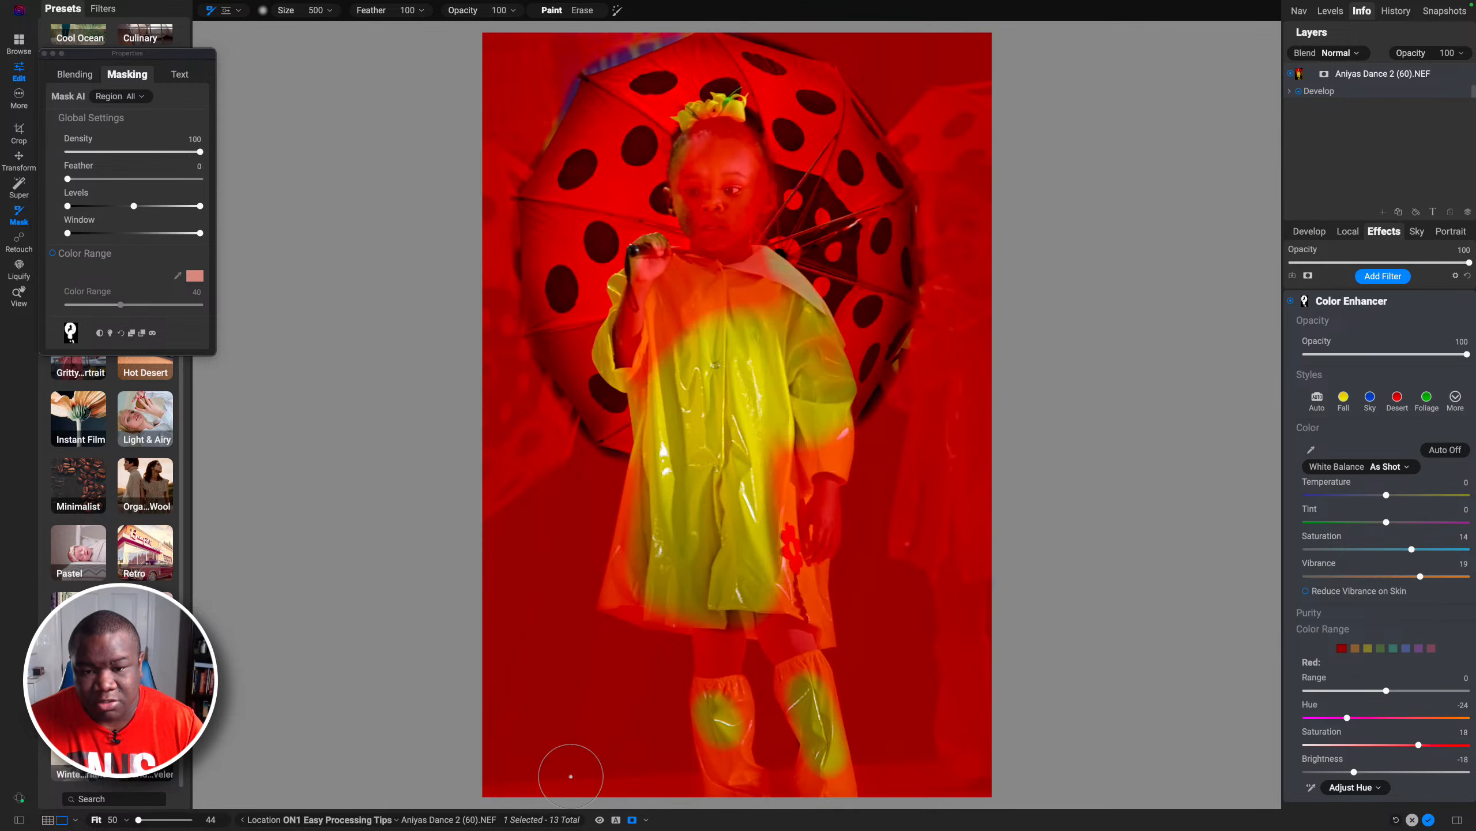
Step: Paint the mask over the coat and, with the brush reduced to 250, over the boots
mouse_move(751, 309)
left_mouse_down()
mouse_move(782, 494)
mouse_move(746, 601)
mouse_move(790, 613)
mouse_move(817, 602)
mouse_move(798, 567)
left_mouse_up()
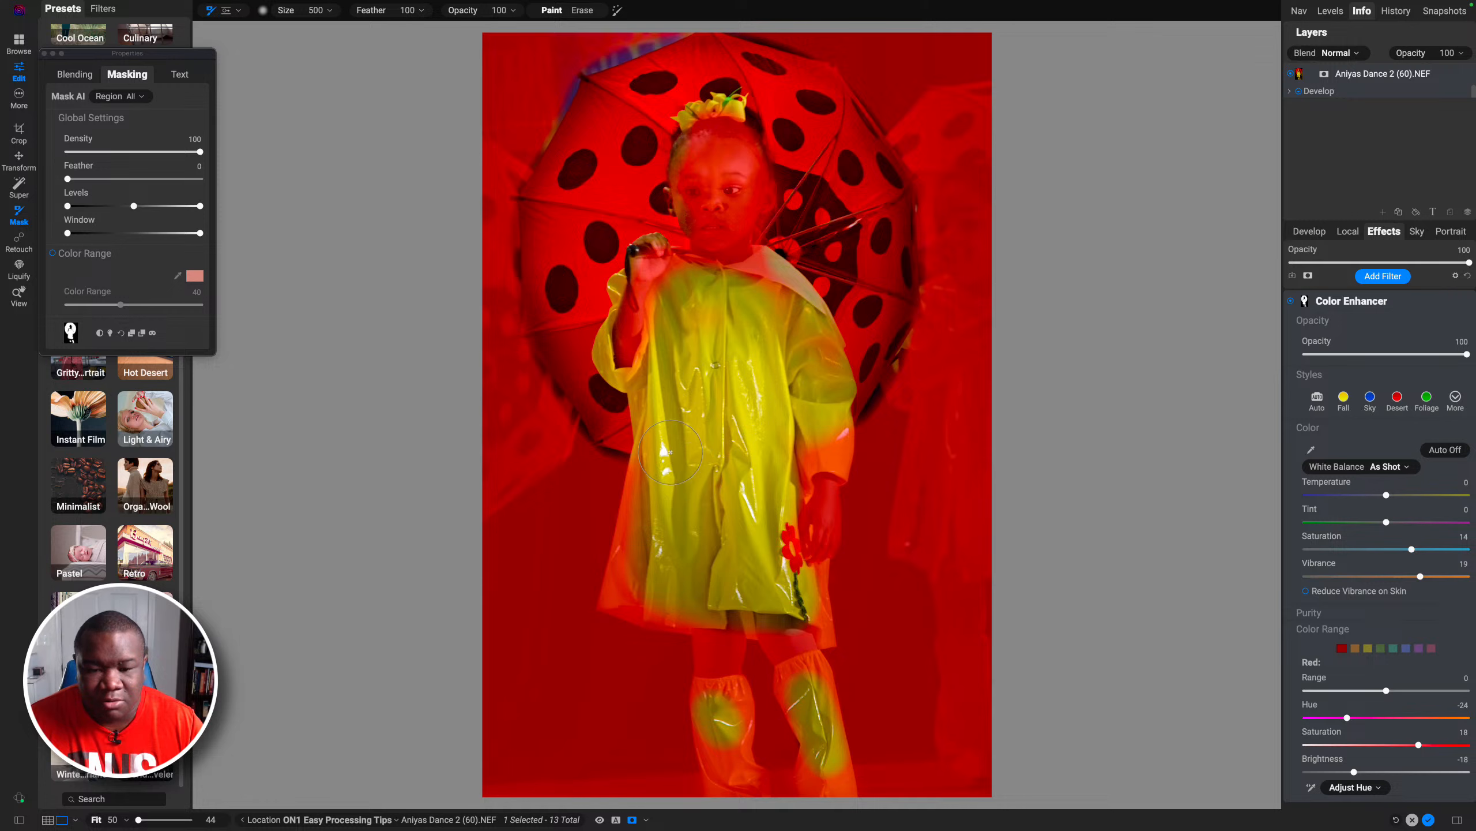
mouse_move(669, 452)
left_mouse_down()
mouse_move(614, 600)
mouse_move(702, 608)
left_mouse_up()
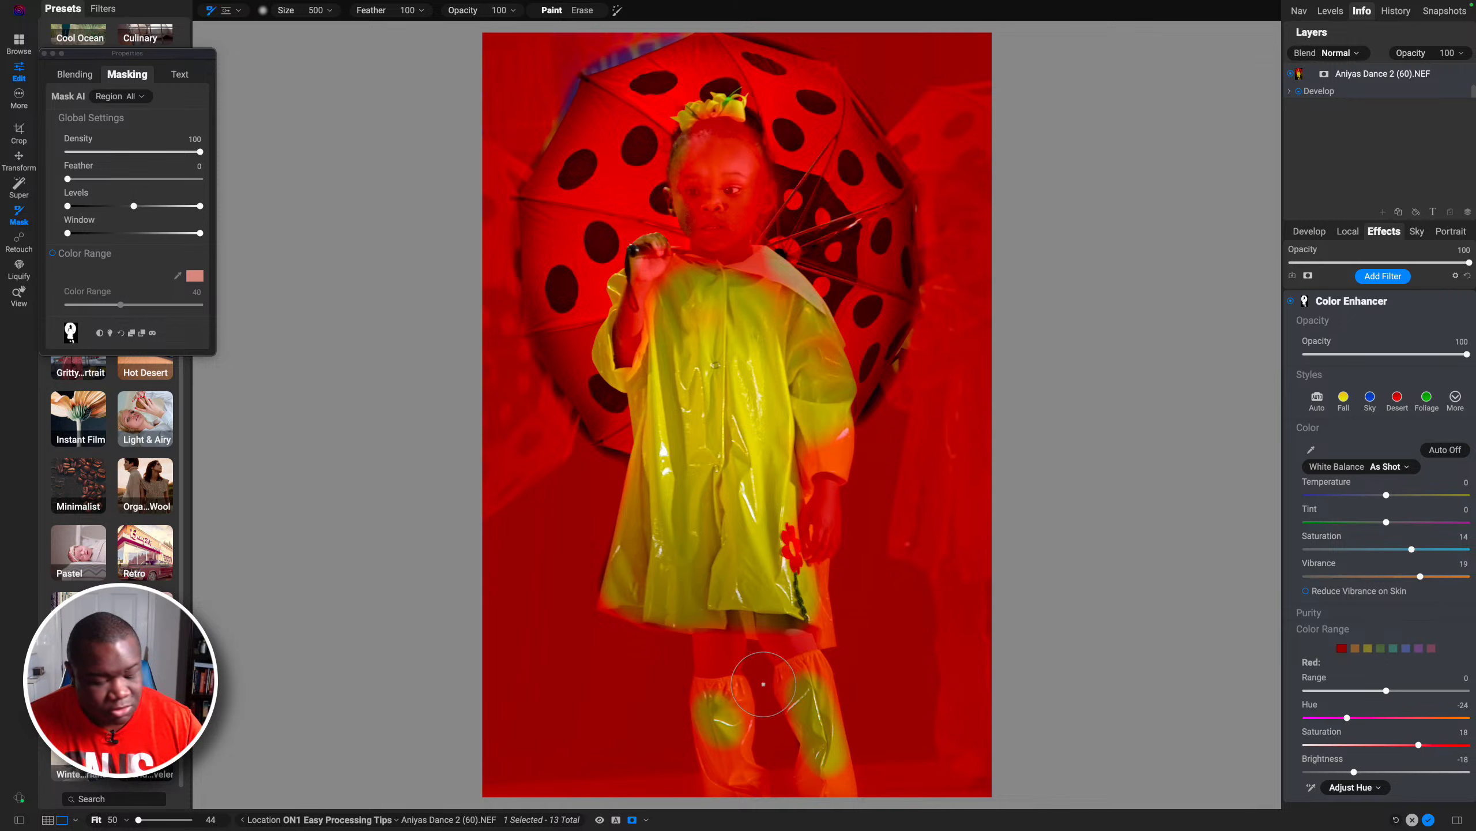
key("bracketleft")
key("bracketleft")
key("bracketleft")
key("bracketleft")
key("bracketleft")
mouse_move(795, 711)
left_mouse_down()
mouse_move(785, 670)
mouse_move(820, 660)
mouse_move(801, 745)
left_mouse_up()
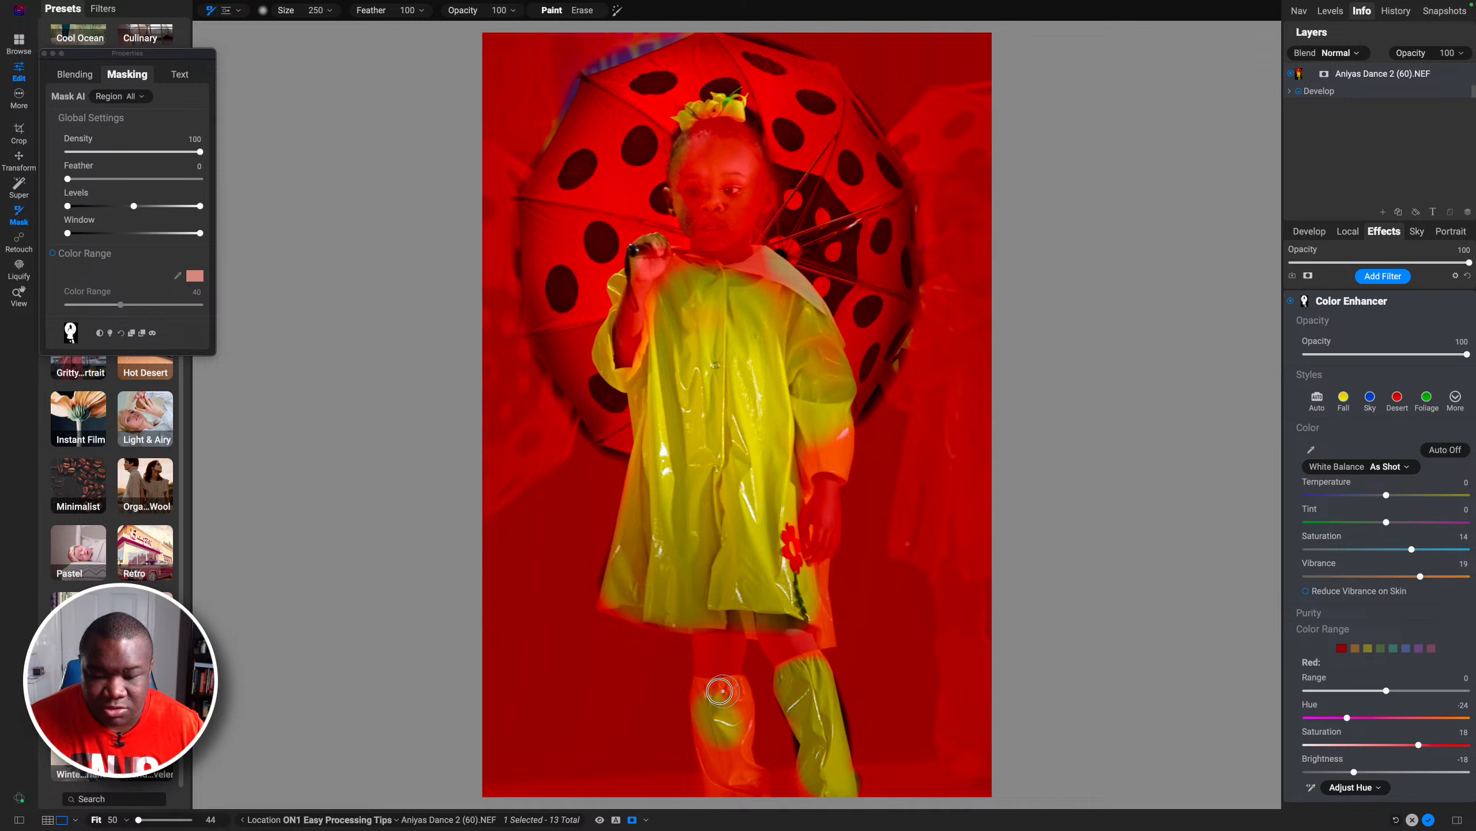
mouse_move(723, 691)
left_mouse_down()
mouse_move(702, 690)
mouse_move(734, 695)
mouse_move(744, 740)
mouse_move(714, 686)
mouse_move(743, 689)
mouse_move(737, 797)
mouse_move(761, 790)
left_mouse_up()
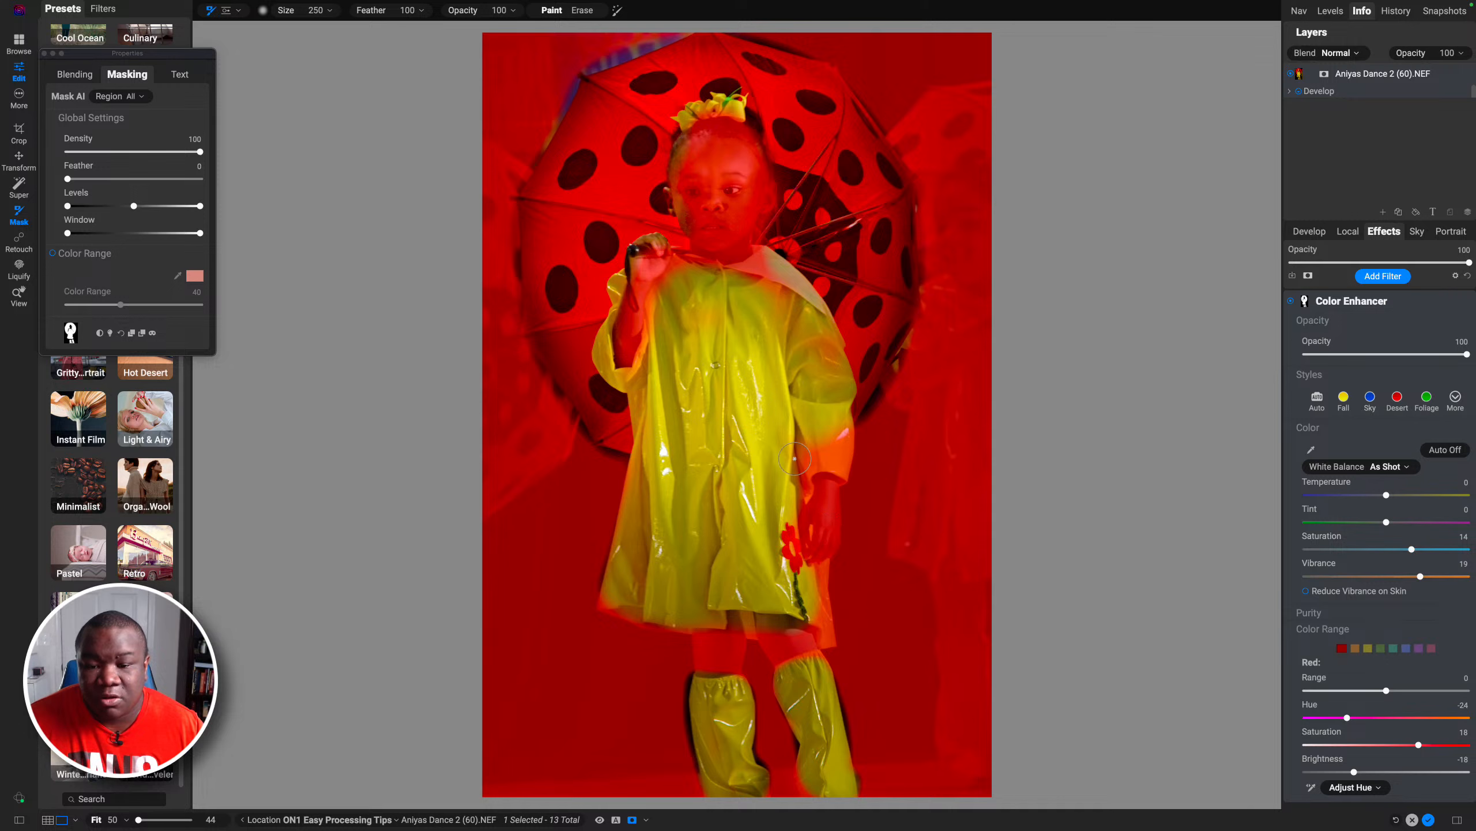
Step: Refine the mask along the coat's edges and shoulder, then cover the coat body with a 600 brush
mouse_move(824, 447)
left_mouse_down()
mouse_move(841, 433)
mouse_move(834, 463)
mouse_move(811, 451)
mouse_move(822, 437)
mouse_move(802, 492)
left_mouse_up()
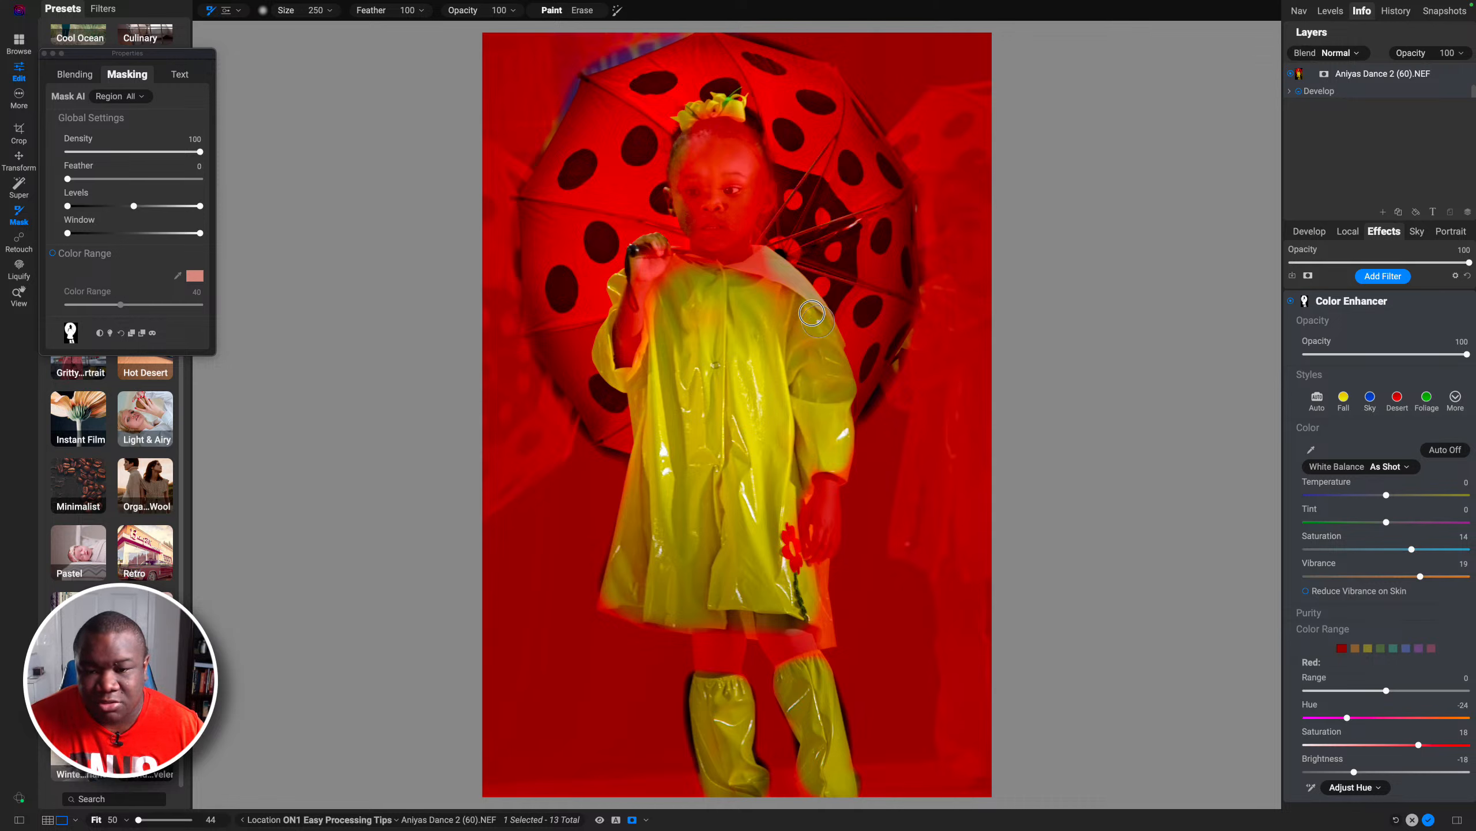
mouse_move(780, 283)
left_mouse_down()
mouse_move(750, 263)
mouse_move(726, 283)
left_mouse_up()
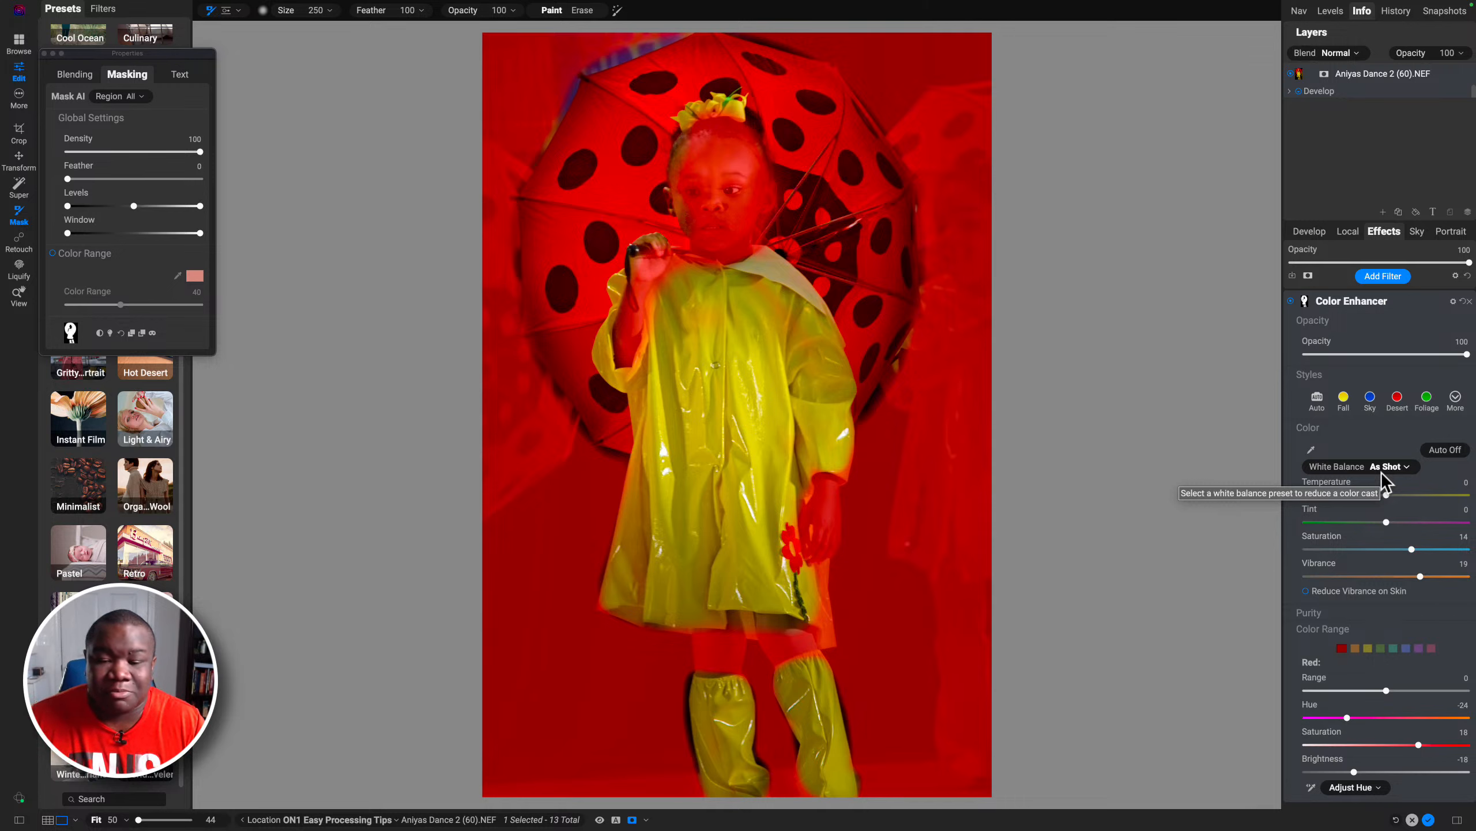
left_click_drag(821, 575, 820, 612)
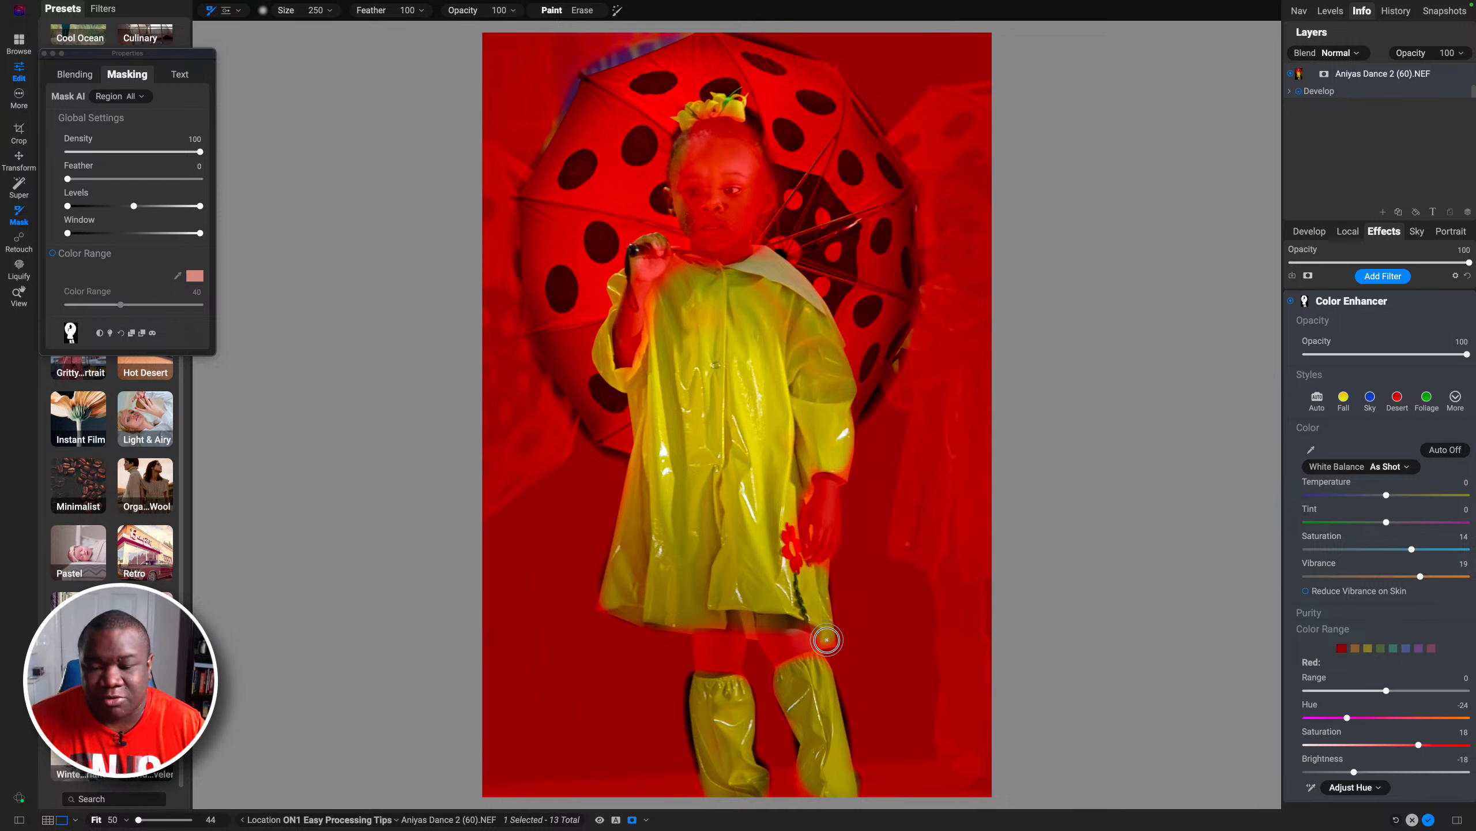
mouse_move(774, 310)
left_mouse_down()
mouse_move(748, 286)
mouse_move(733, 315)
mouse_move(682, 319)
mouse_move(690, 298)
left_mouse_up()
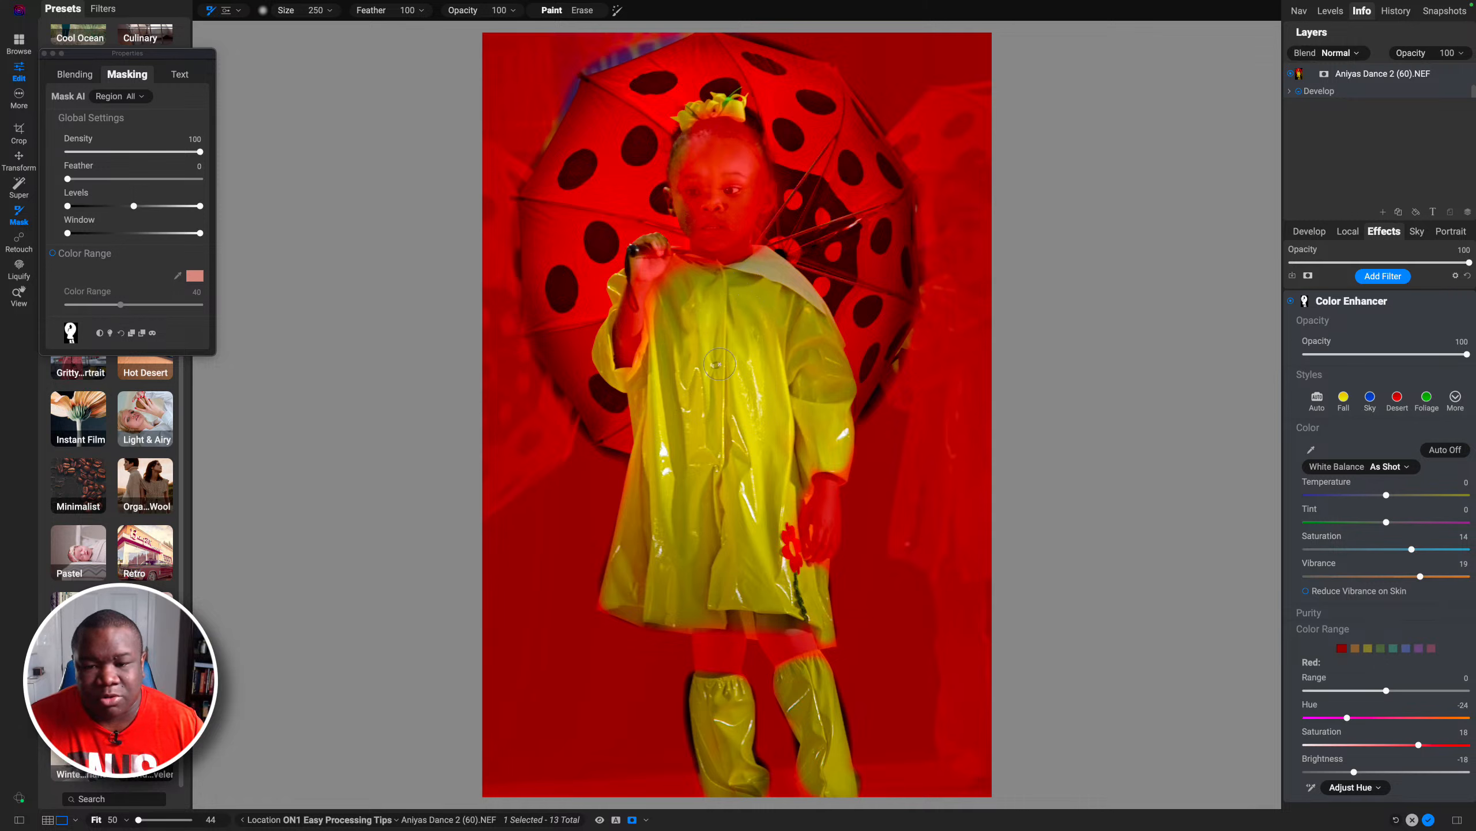
key("bracketright")
key("bracketright")
key("bracketright")
key("bracketright")
key("bracketright")
key("bracketright")
key("bracketright")
mouse_move(805, 353)
left_mouse_down()
mouse_move(791, 418)
mouse_move(741, 489)
mouse_move(747, 308)
mouse_move(729, 287)
mouse_move(704, 297)
mouse_move(700, 407)
mouse_move(657, 517)
mouse_move(661, 550)
left_mouse_up()
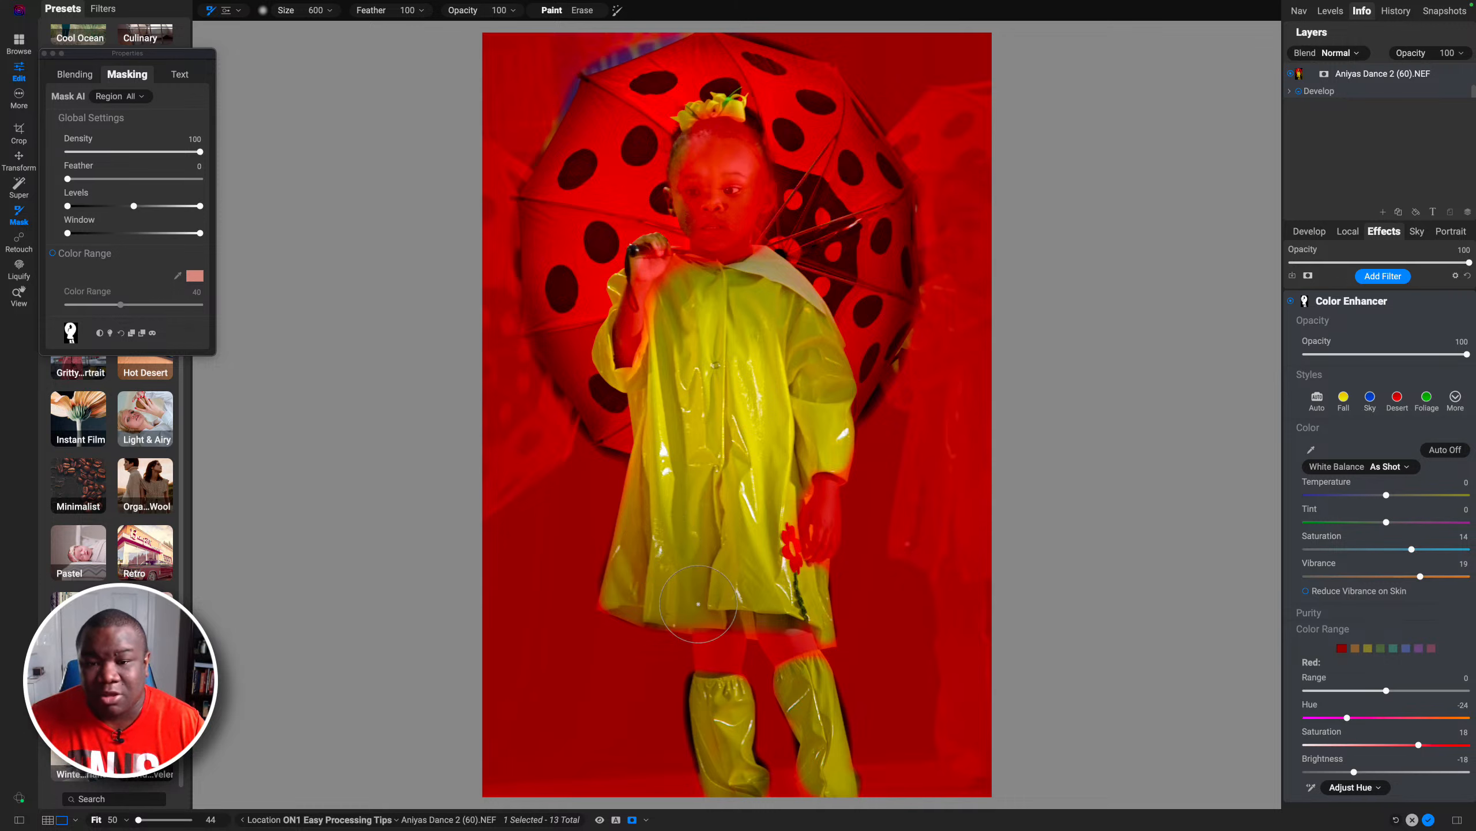
Step: Hide the mask overlay and set the Yellow range to Hue -4, Saturation 10 and Brightness 9
left_click(633, 820)
left_click(1368, 647)
left_click_drag(1386, 744, 1404, 745)
left_click_drag(1386, 772, 1403, 772)
left_click_drag(1386, 718, 1372, 717)
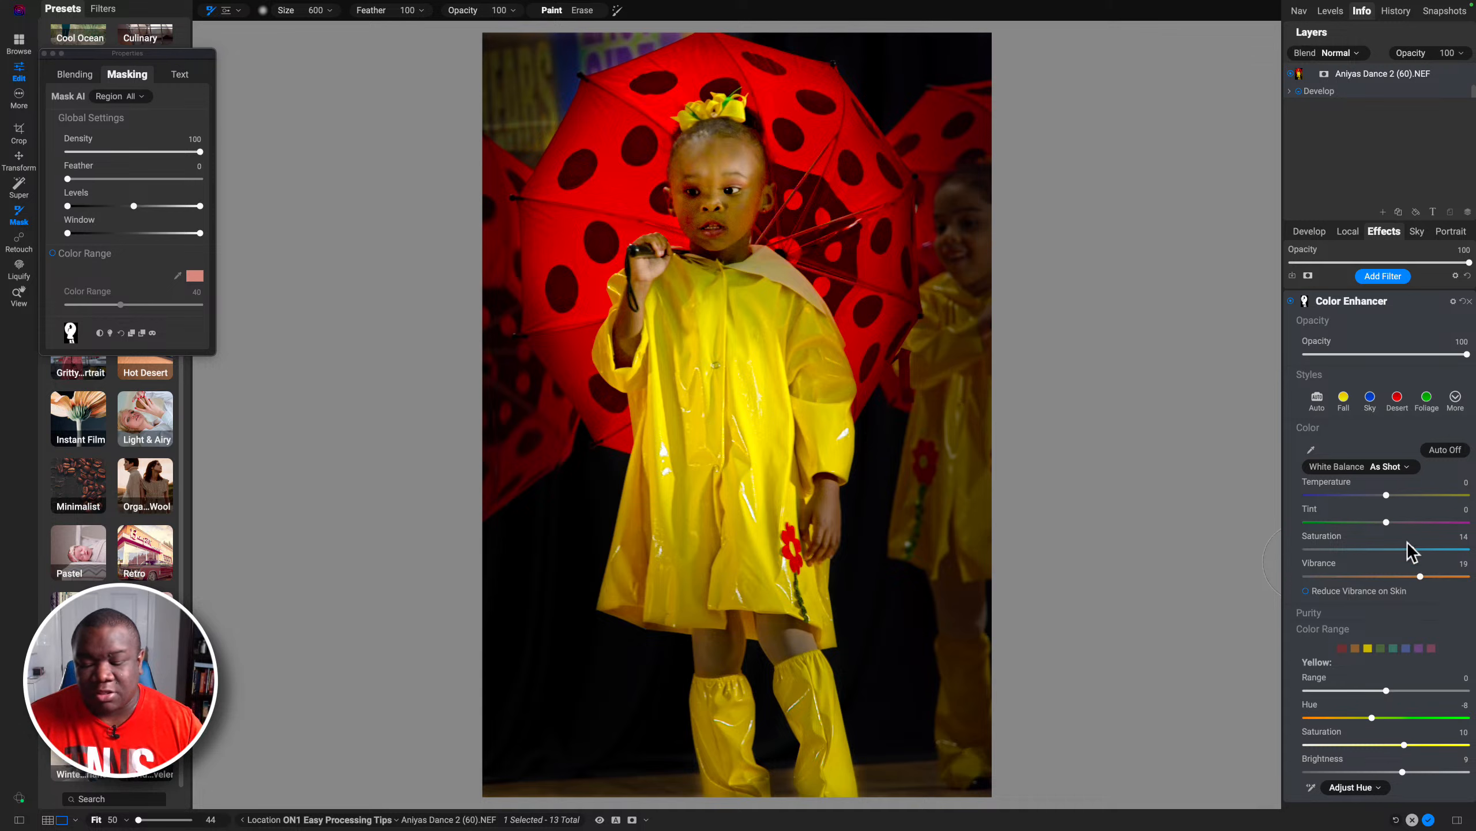
Step: Toggle the Color Enhancer filter off and on to compare, then collapse its settings
left_click(1290, 301)
left_click(1291, 301)
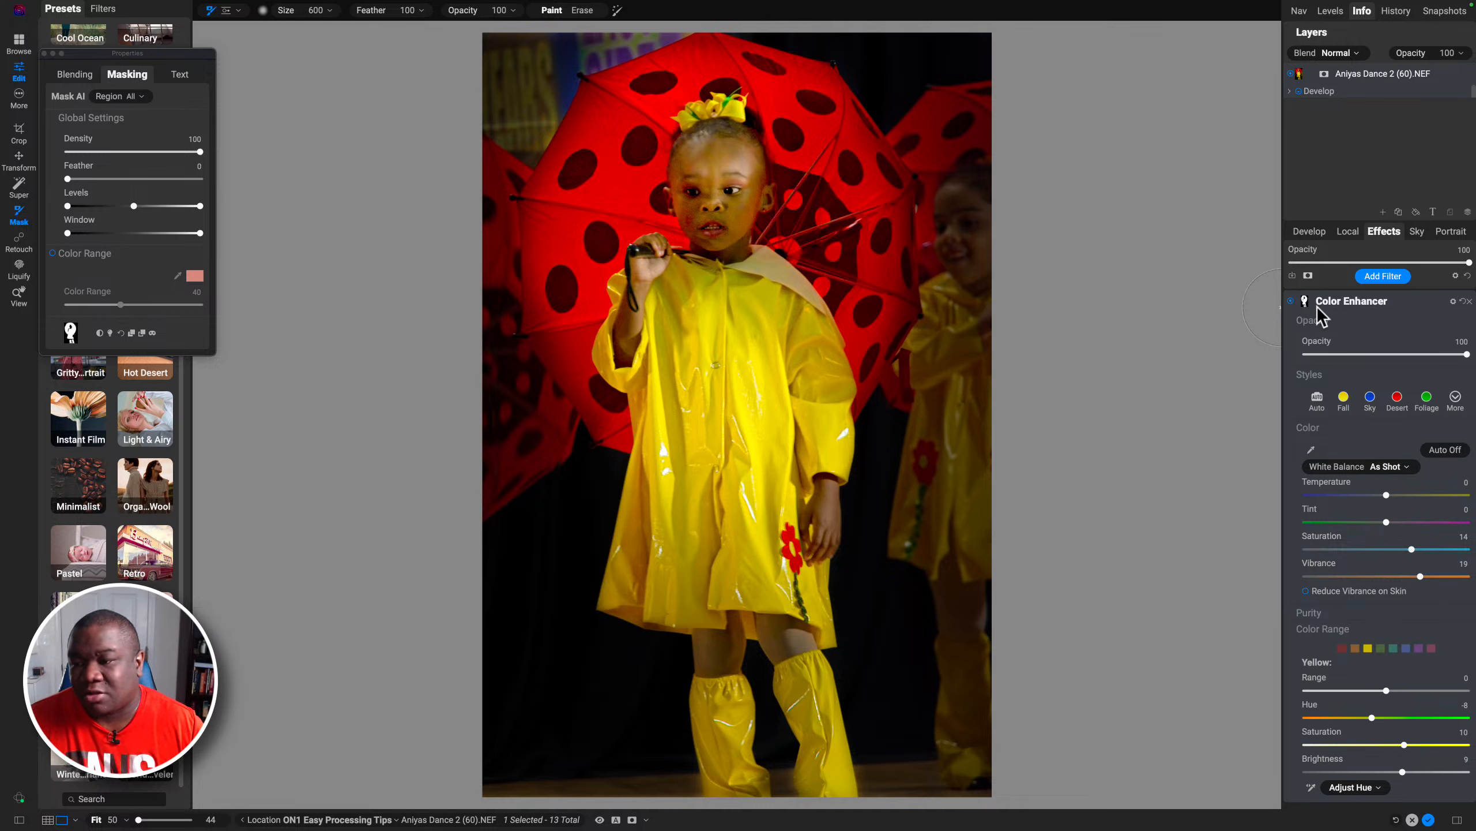
left_click(1332, 299)
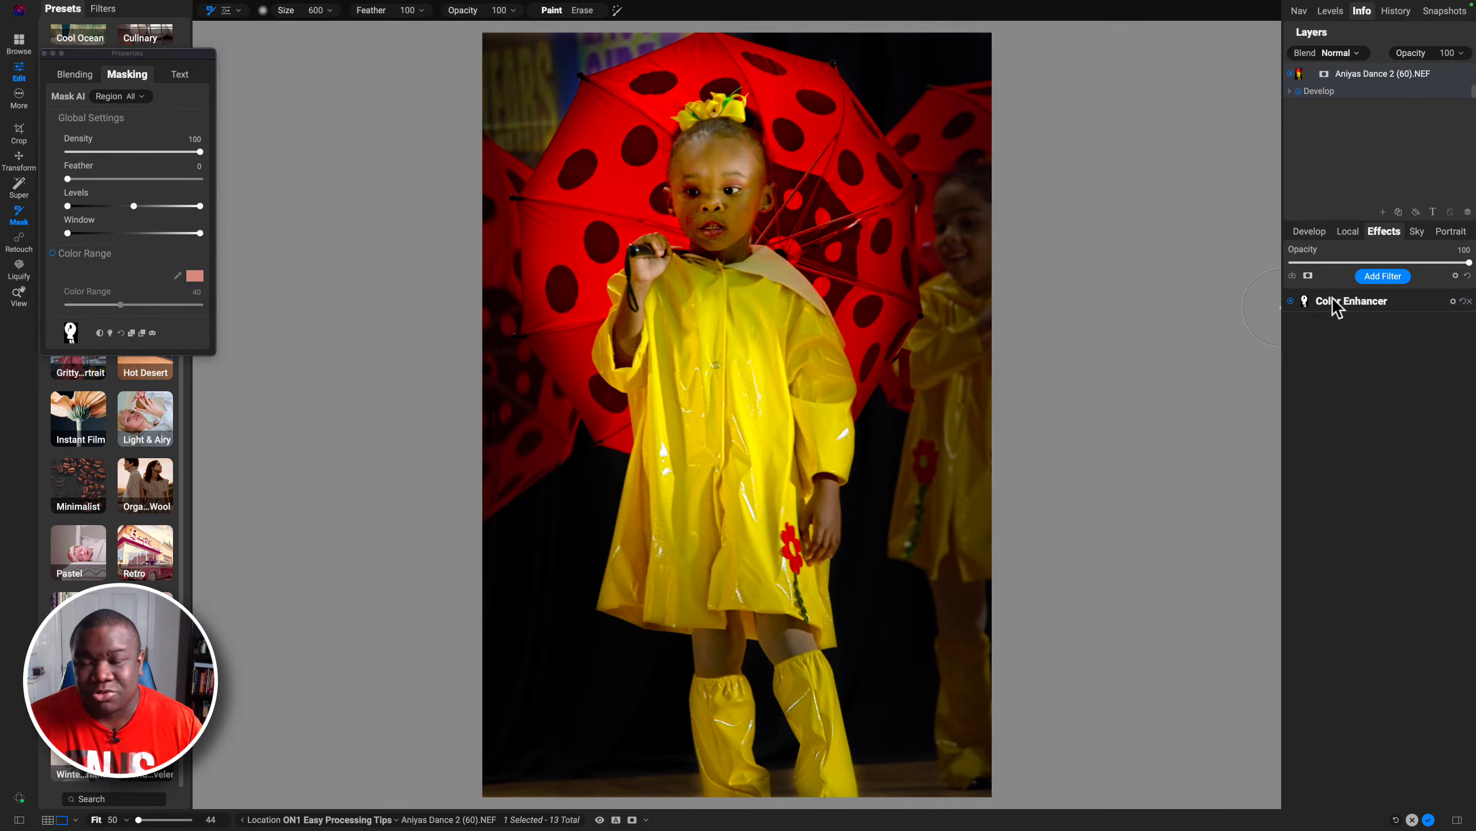
Step: Add a LUTs filter to the effects stack and expand its settings
left_click(1395, 277)
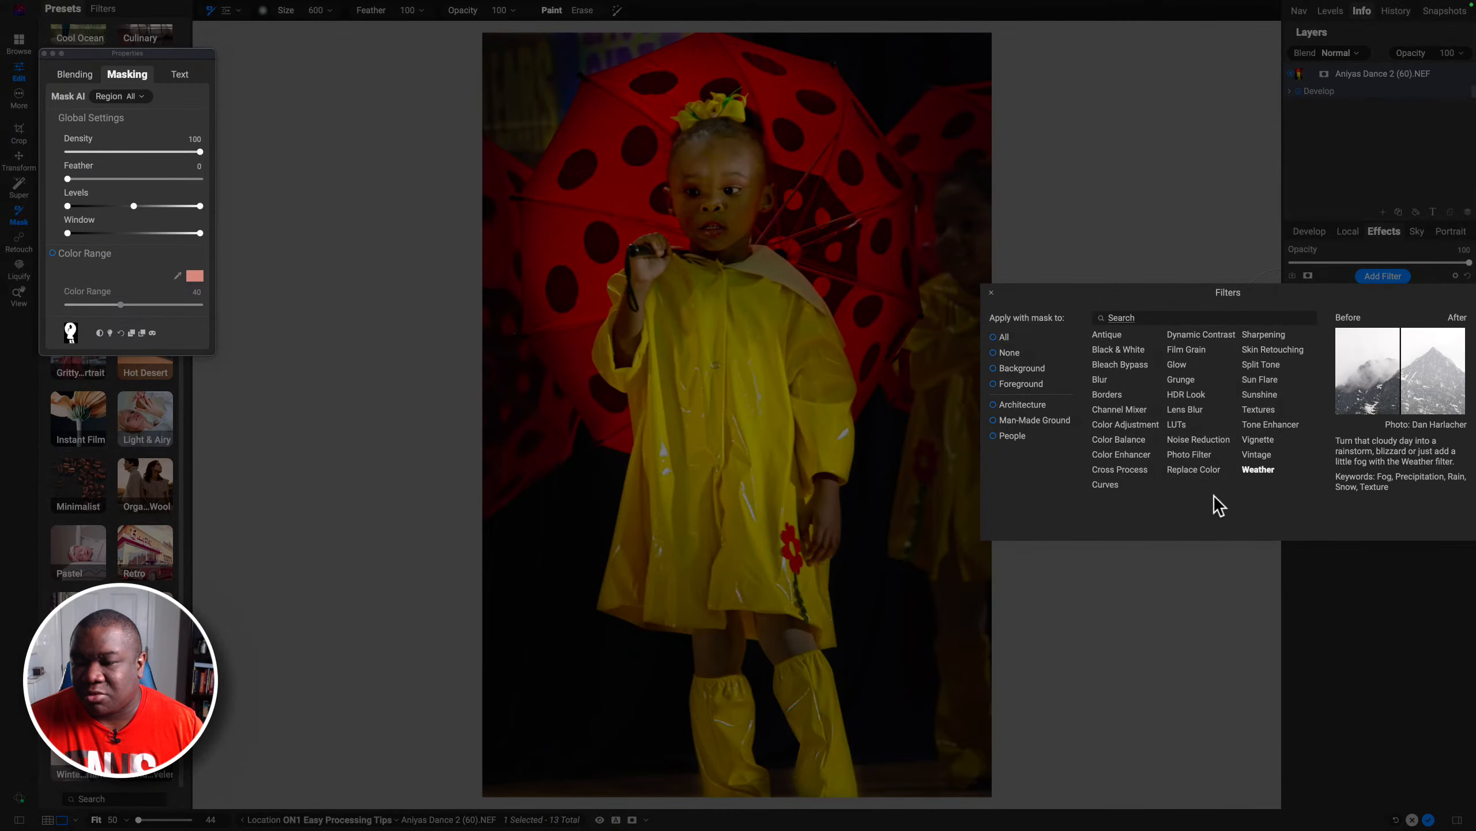
left_click(1177, 425)
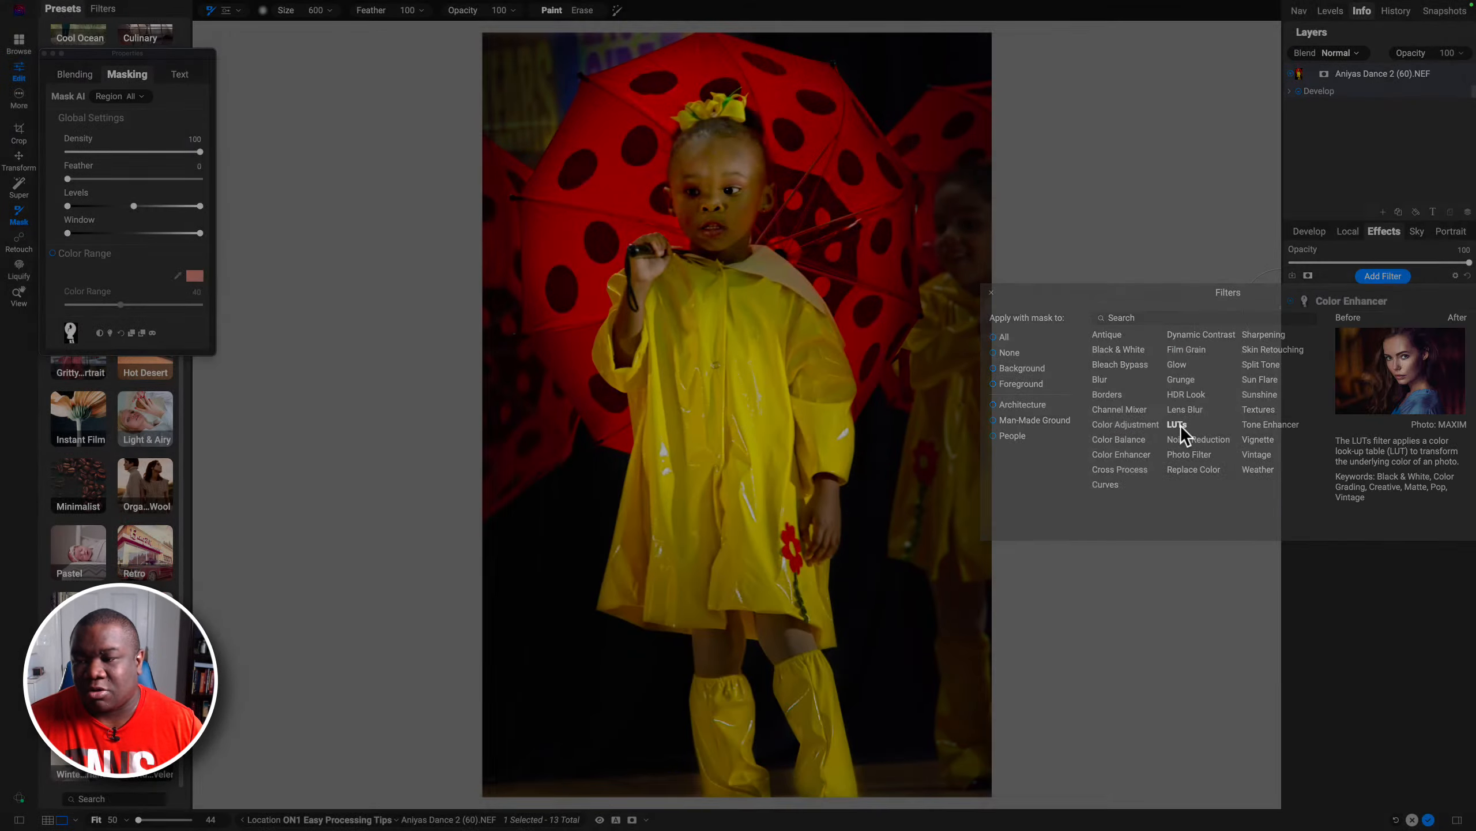
left_click(1290, 302)
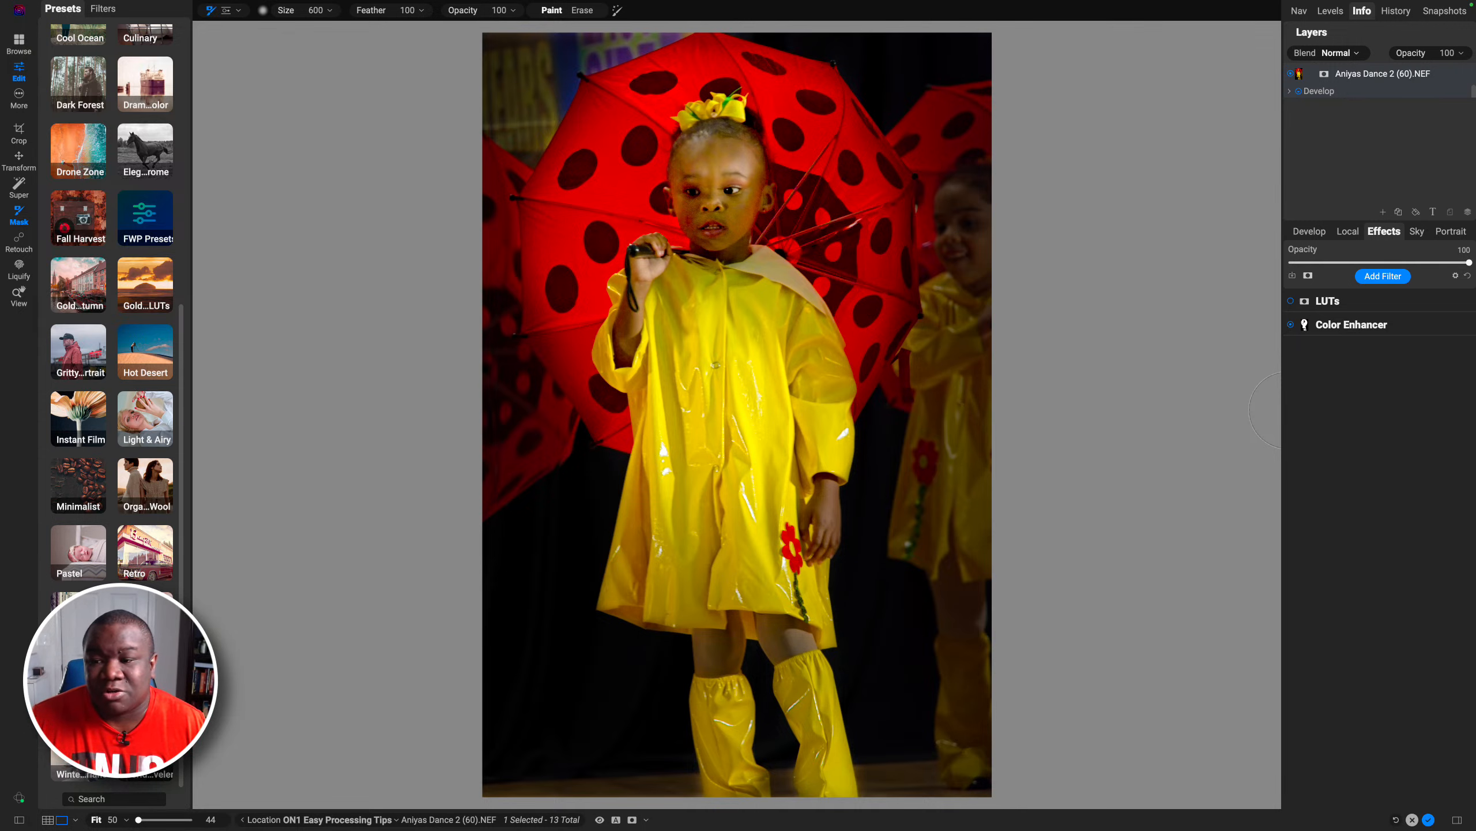
left_click(1290, 301)
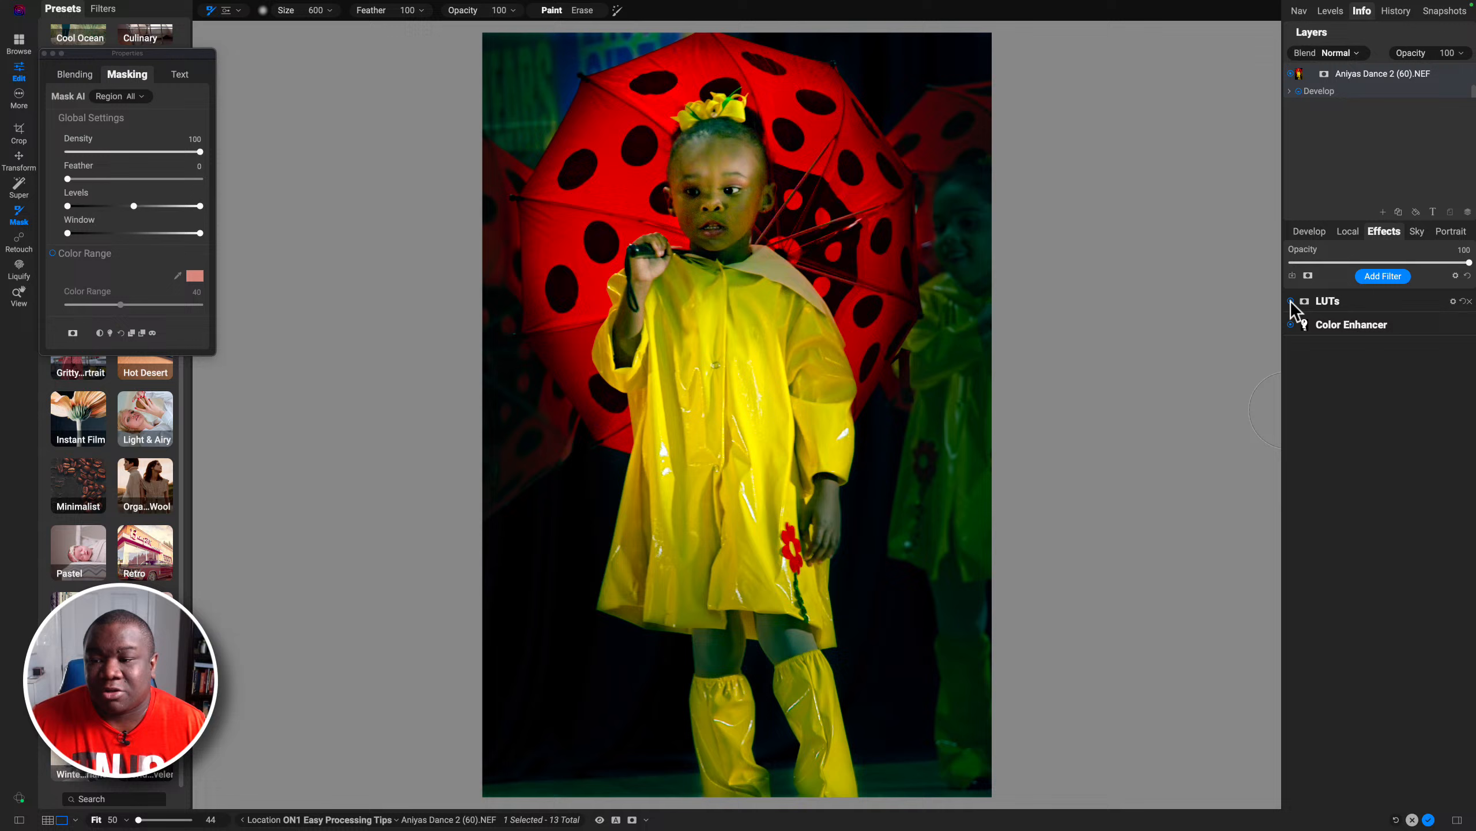
left_click(1359, 301)
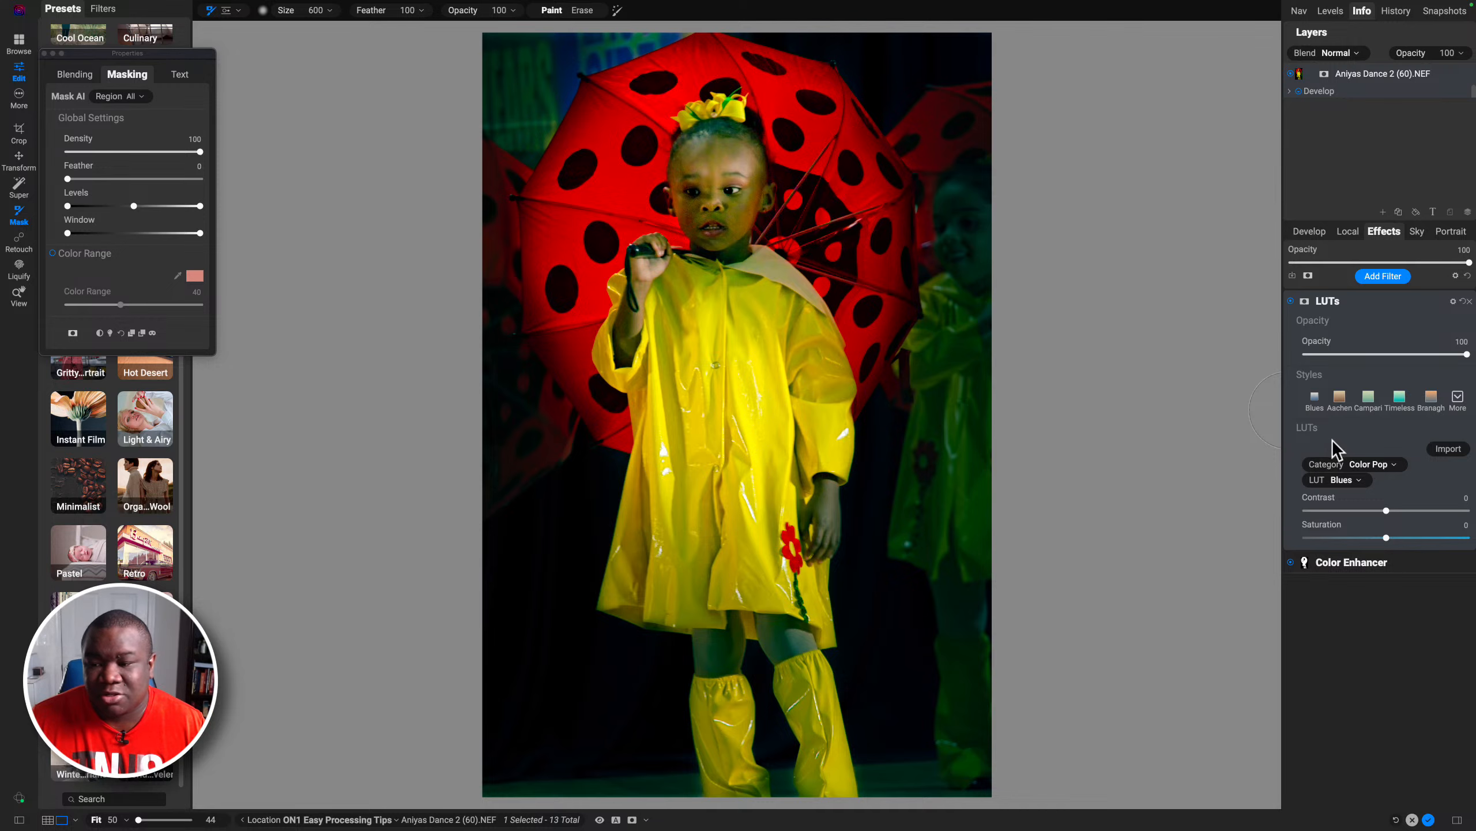
Step: Set the LUT category to ON1 LUTS Vintage Style and, after previewing several, choose the VS9 LUT
left_click(1385, 466)
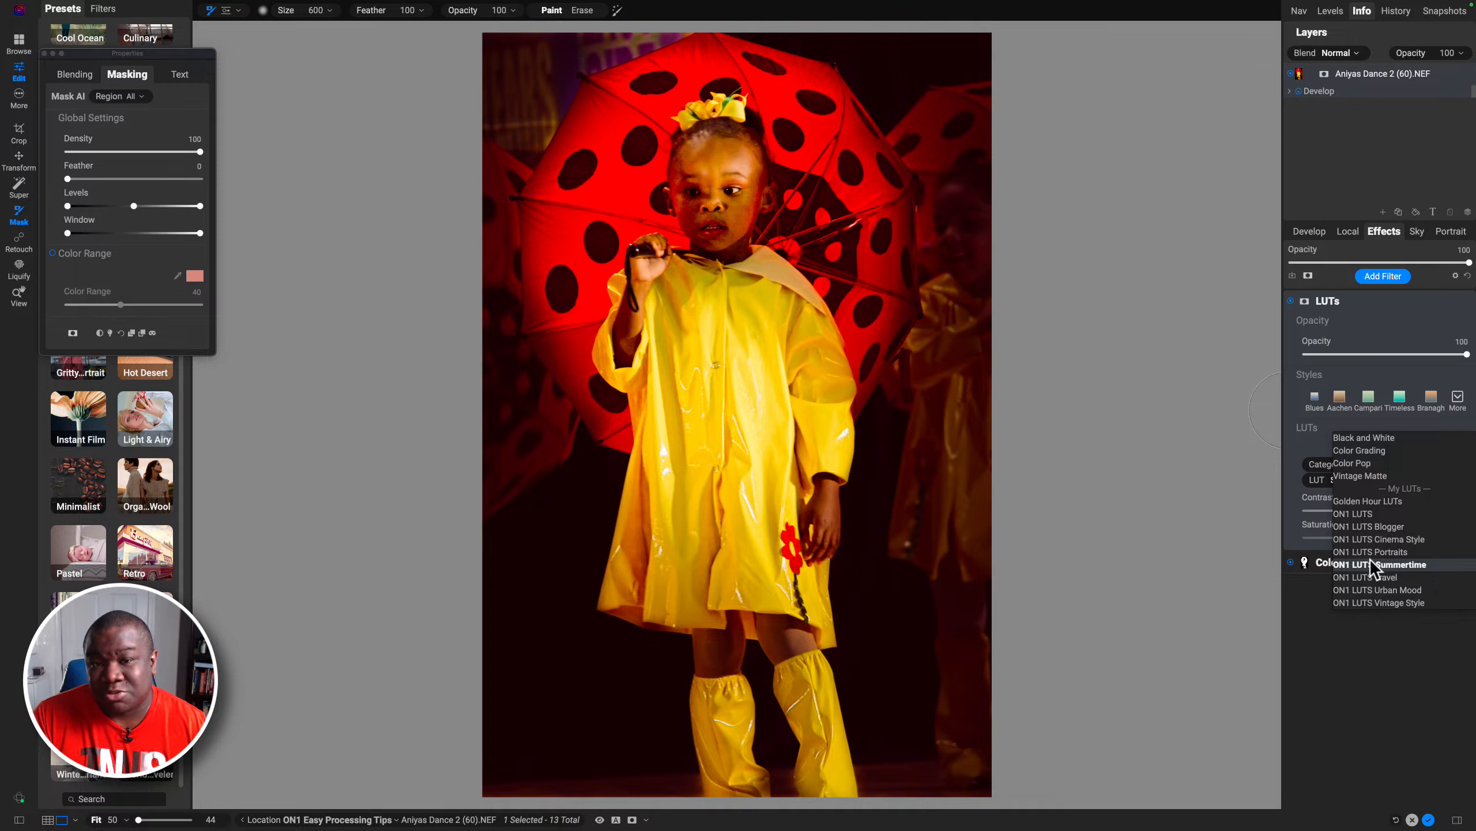
left_click(1376, 605)
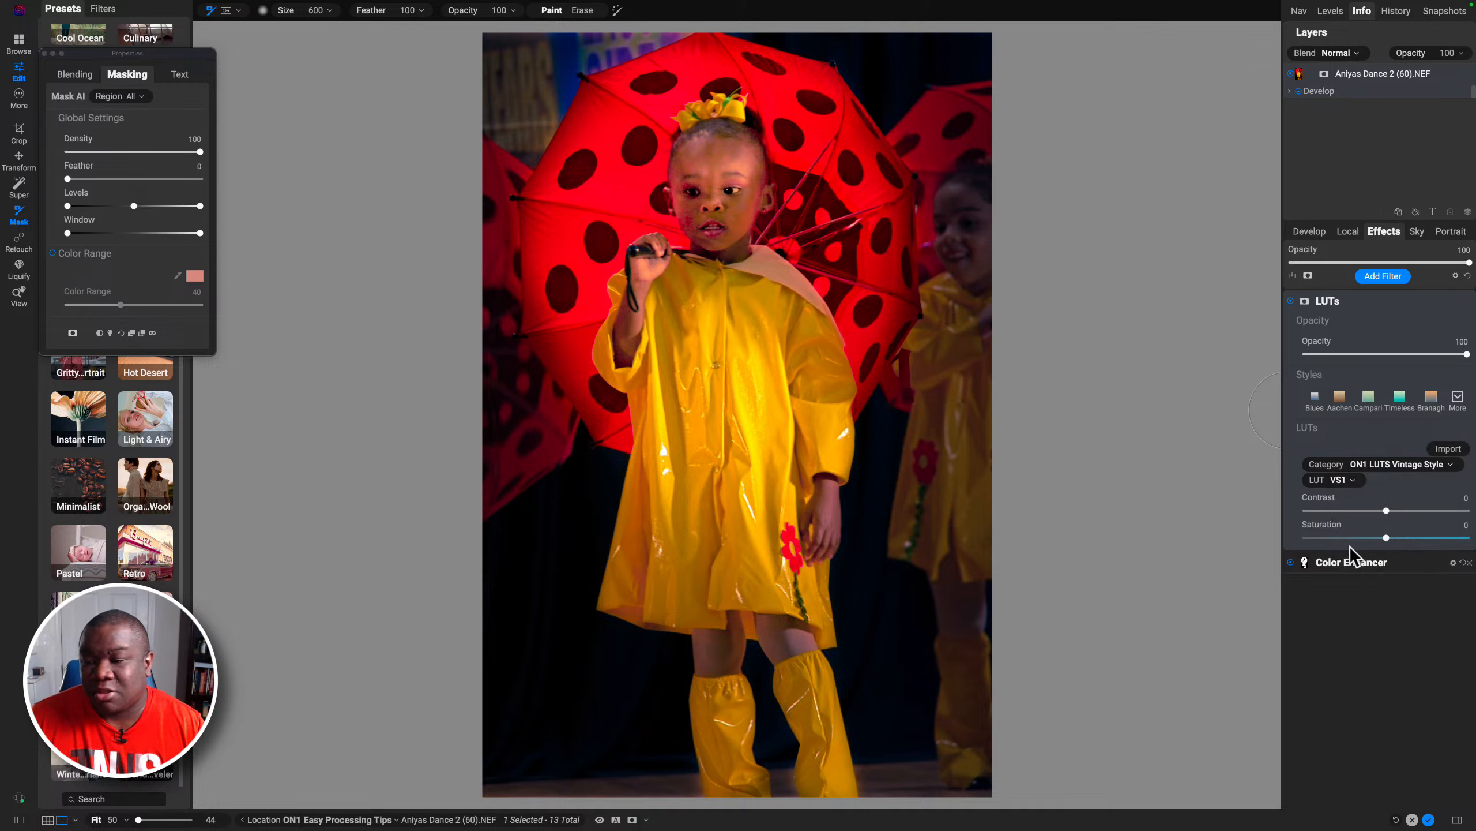
left_click(1352, 479)
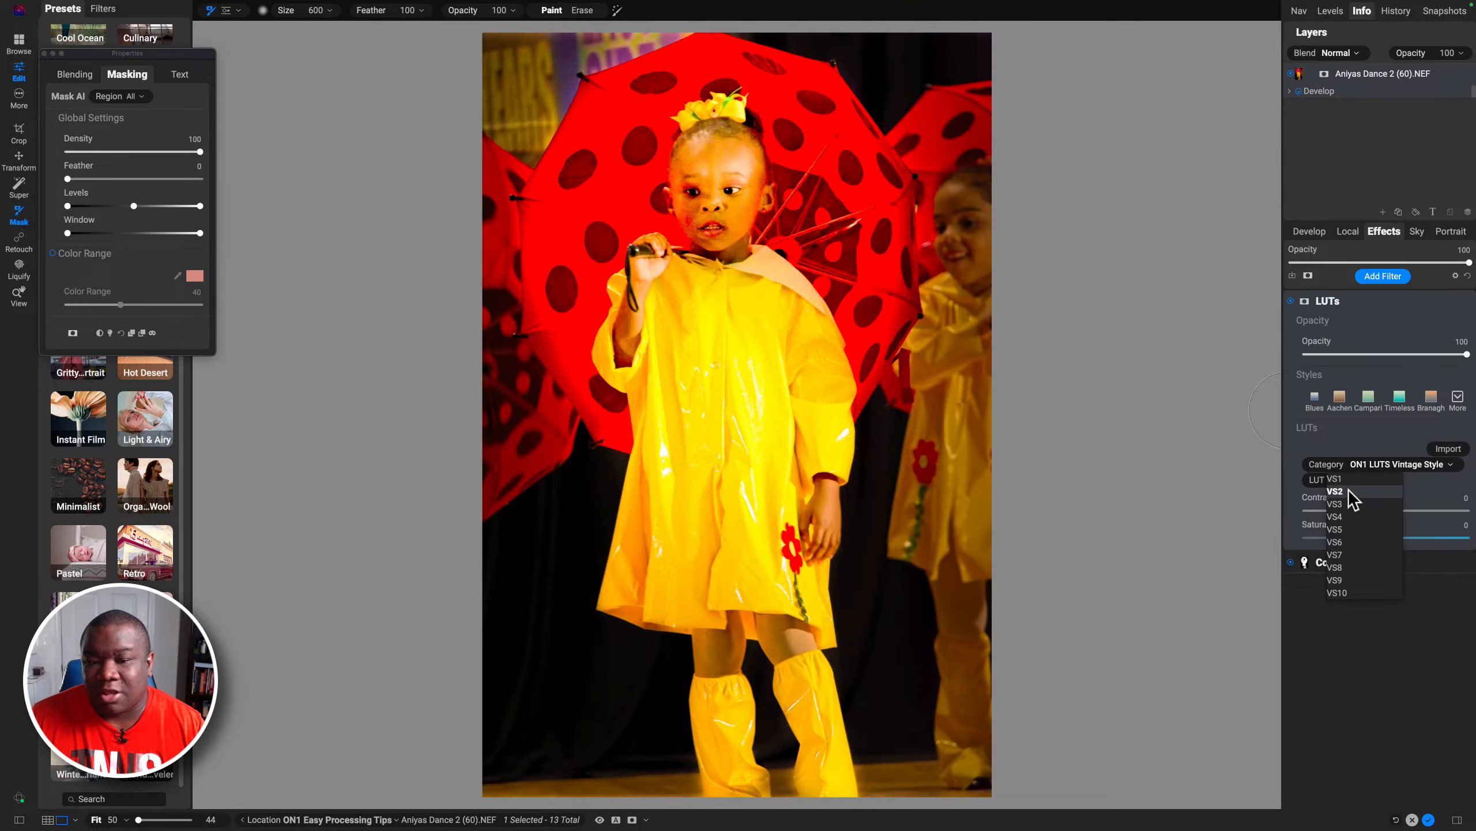
key("Down")
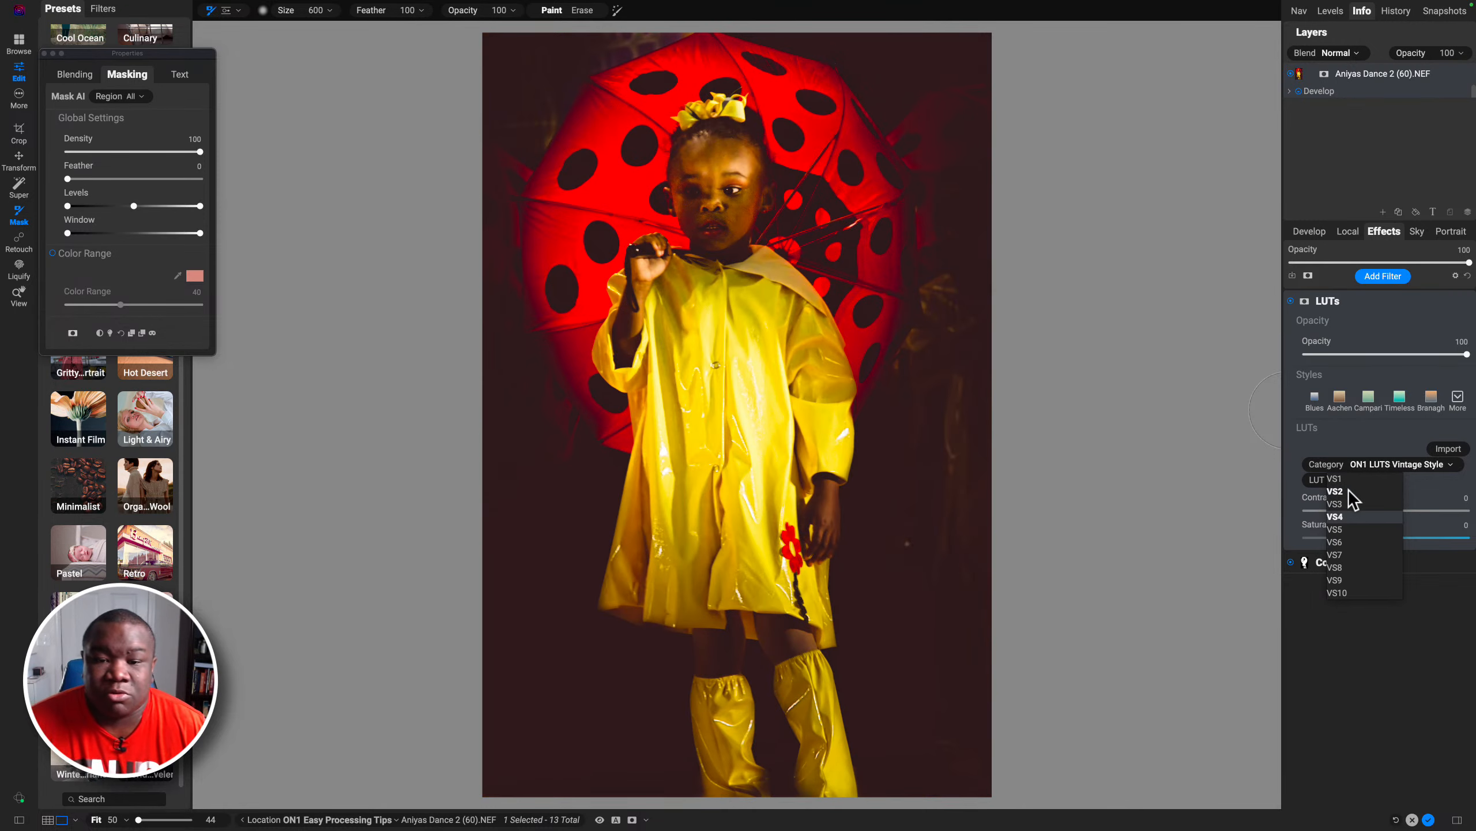
key("Down")
key("Down")
key("Down")
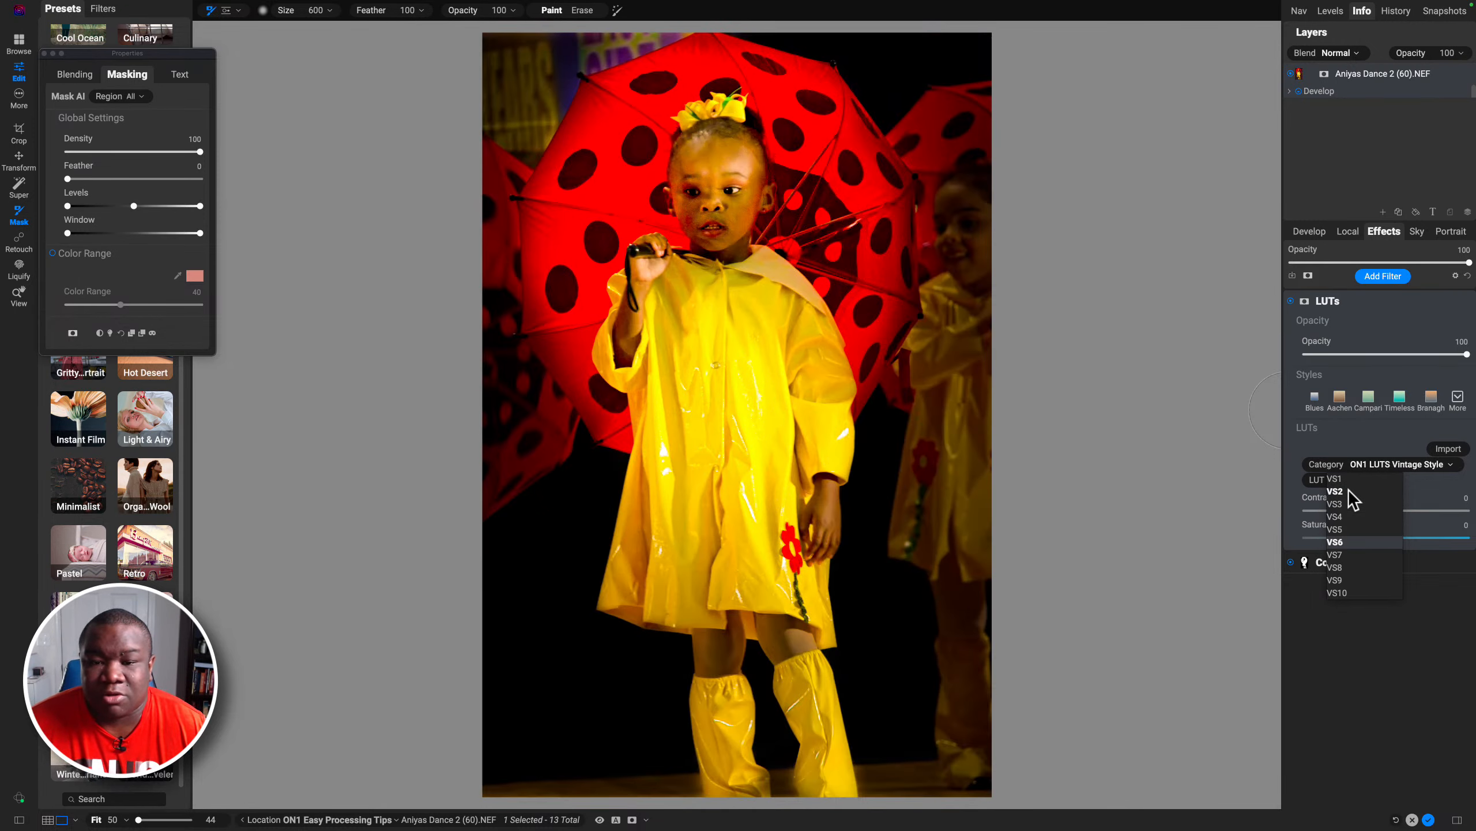
key("Down")
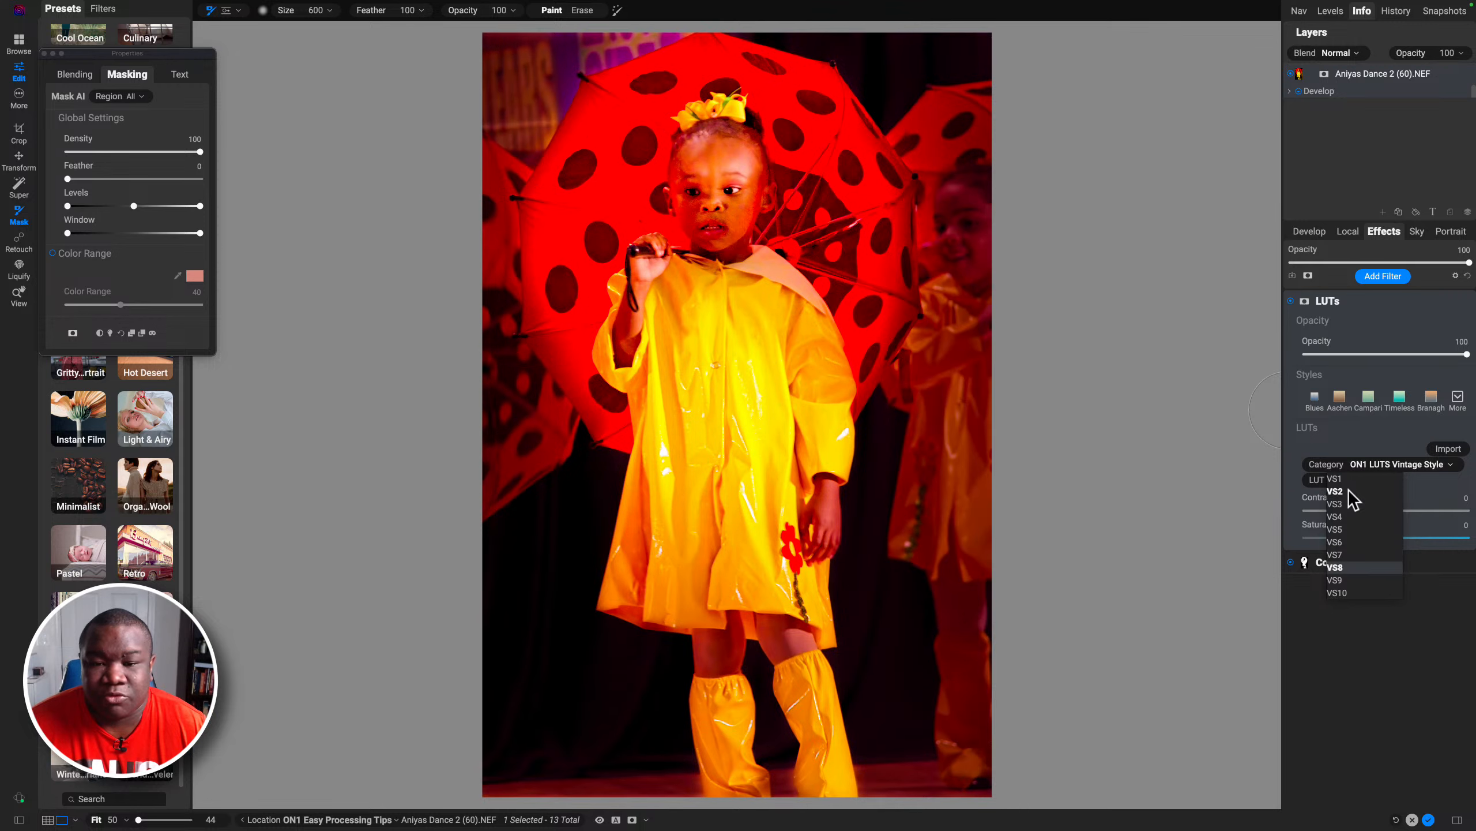
key("Down")
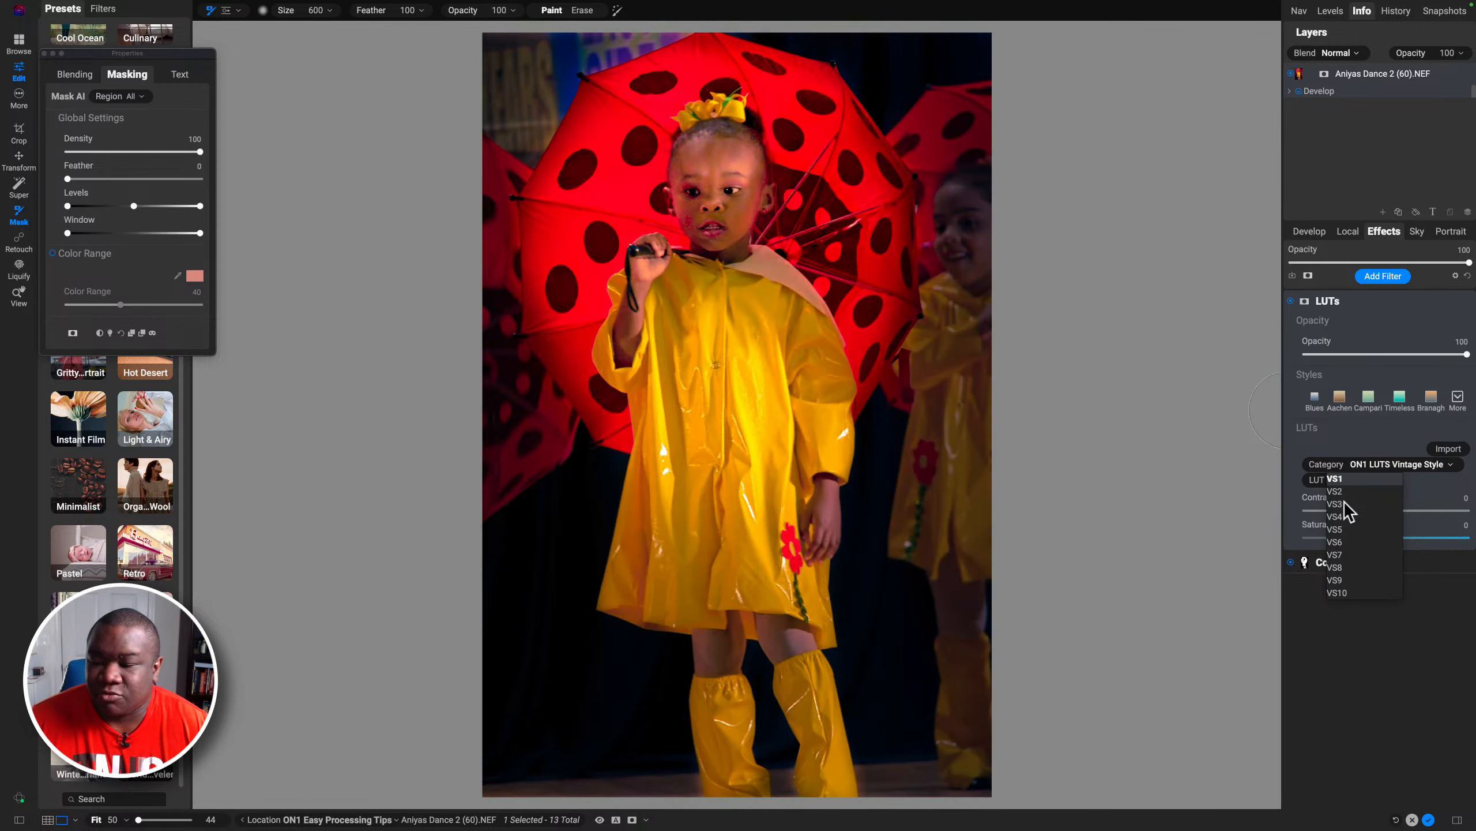
left_click(1337, 580)
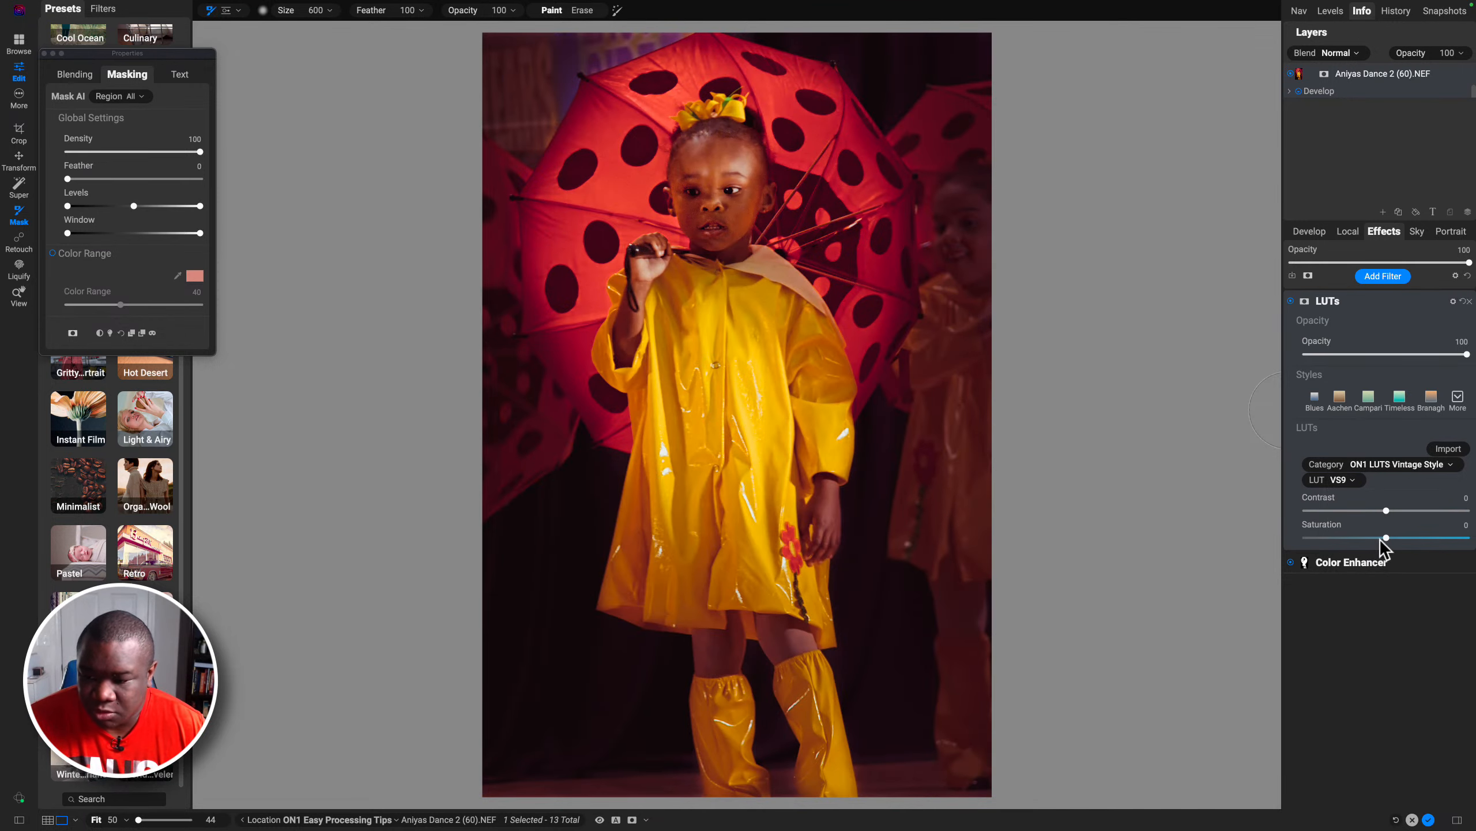
Step: Set the LUT saturation to 24 and filter opacity to 45, then toggle the LUTs filter off and on to compare
left_click_drag(1387, 538, 1425, 539)
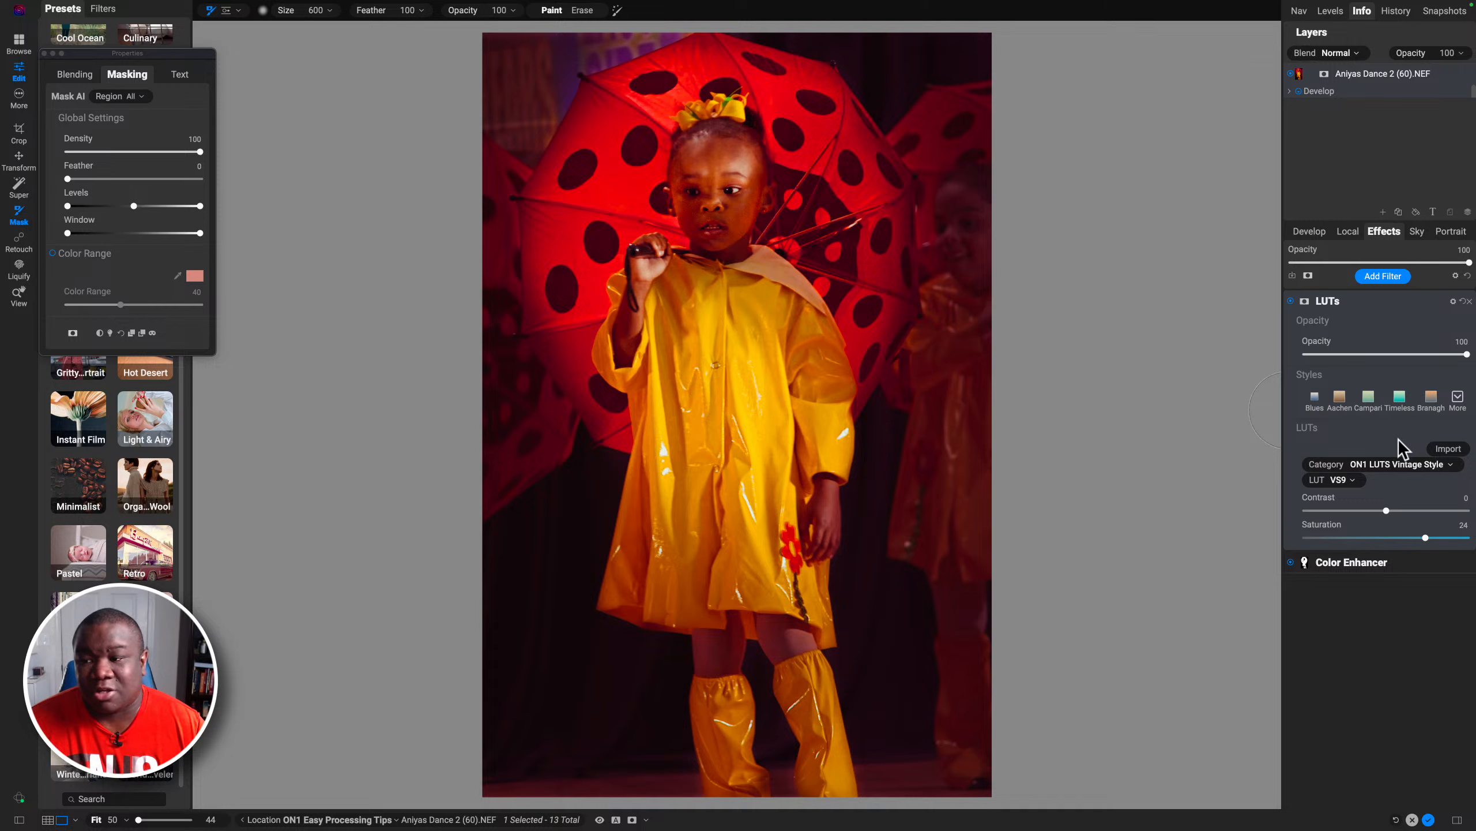
left_click_drag(1467, 354, 1380, 355)
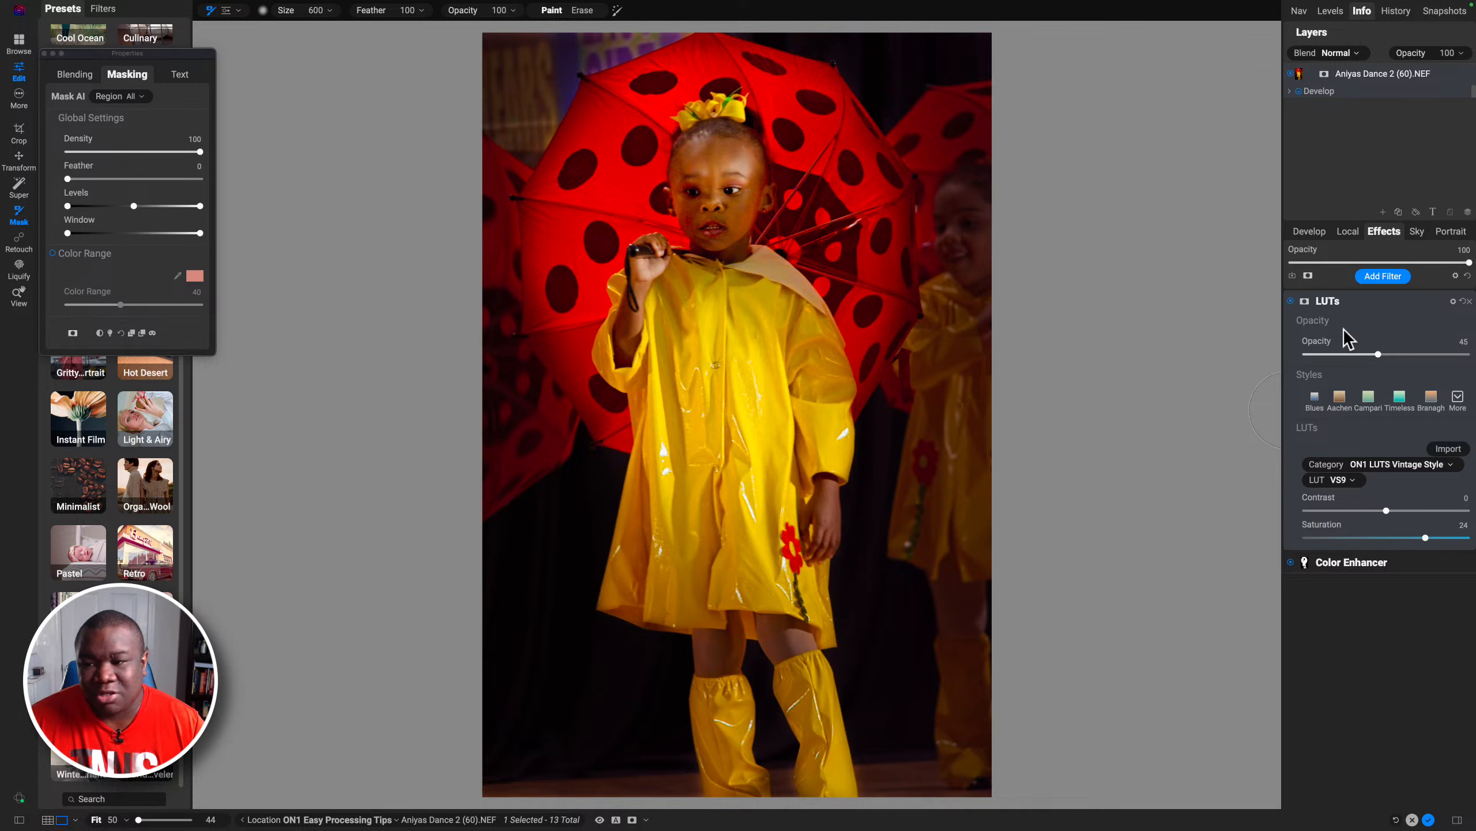
left_click(1290, 301)
left_click(1290, 301)
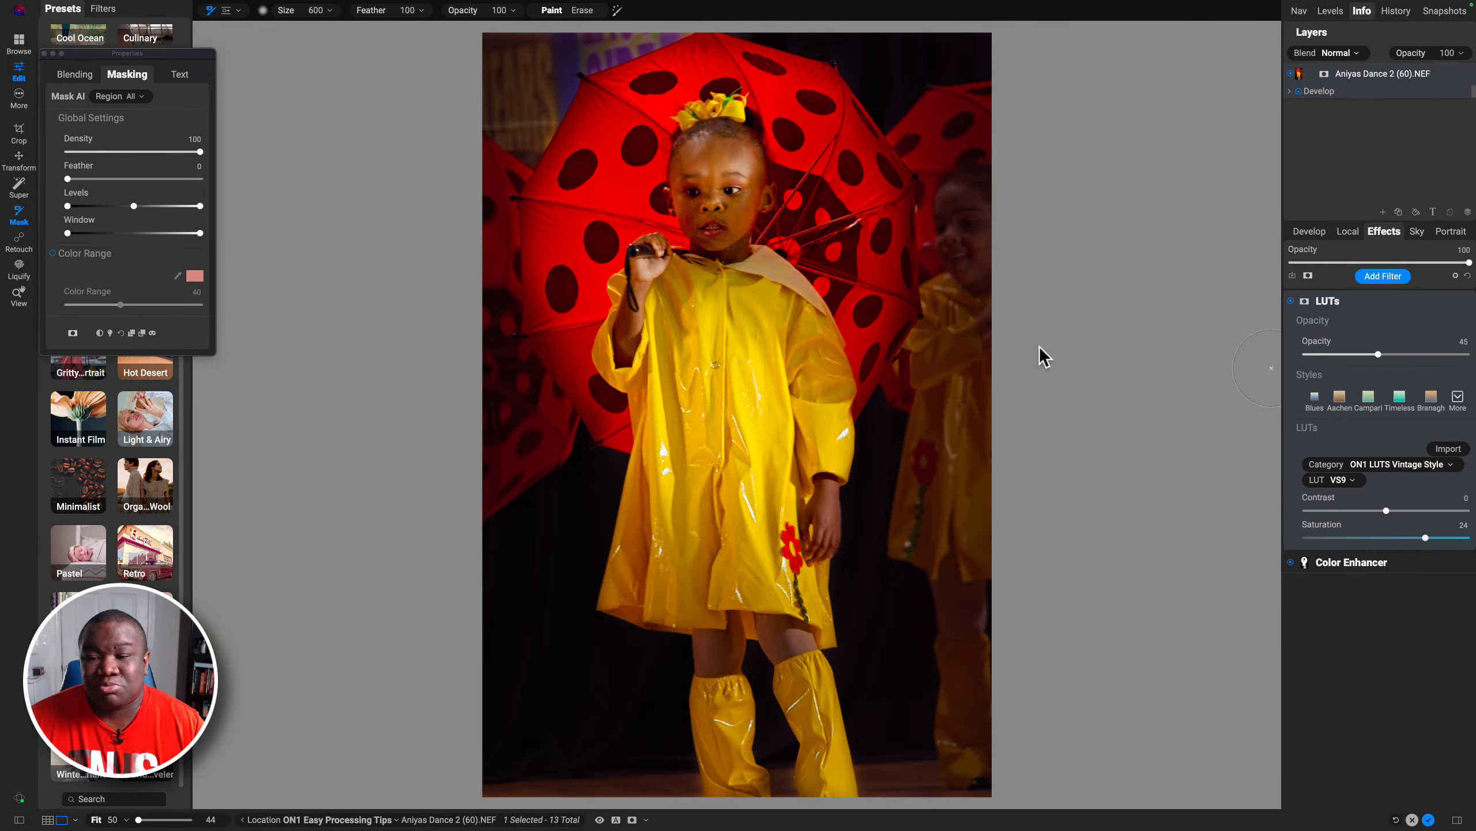
Step: Erase the LUT effect from the girl's face with a 700 erase brush, then reduce the brush to 500
key("bracketright")
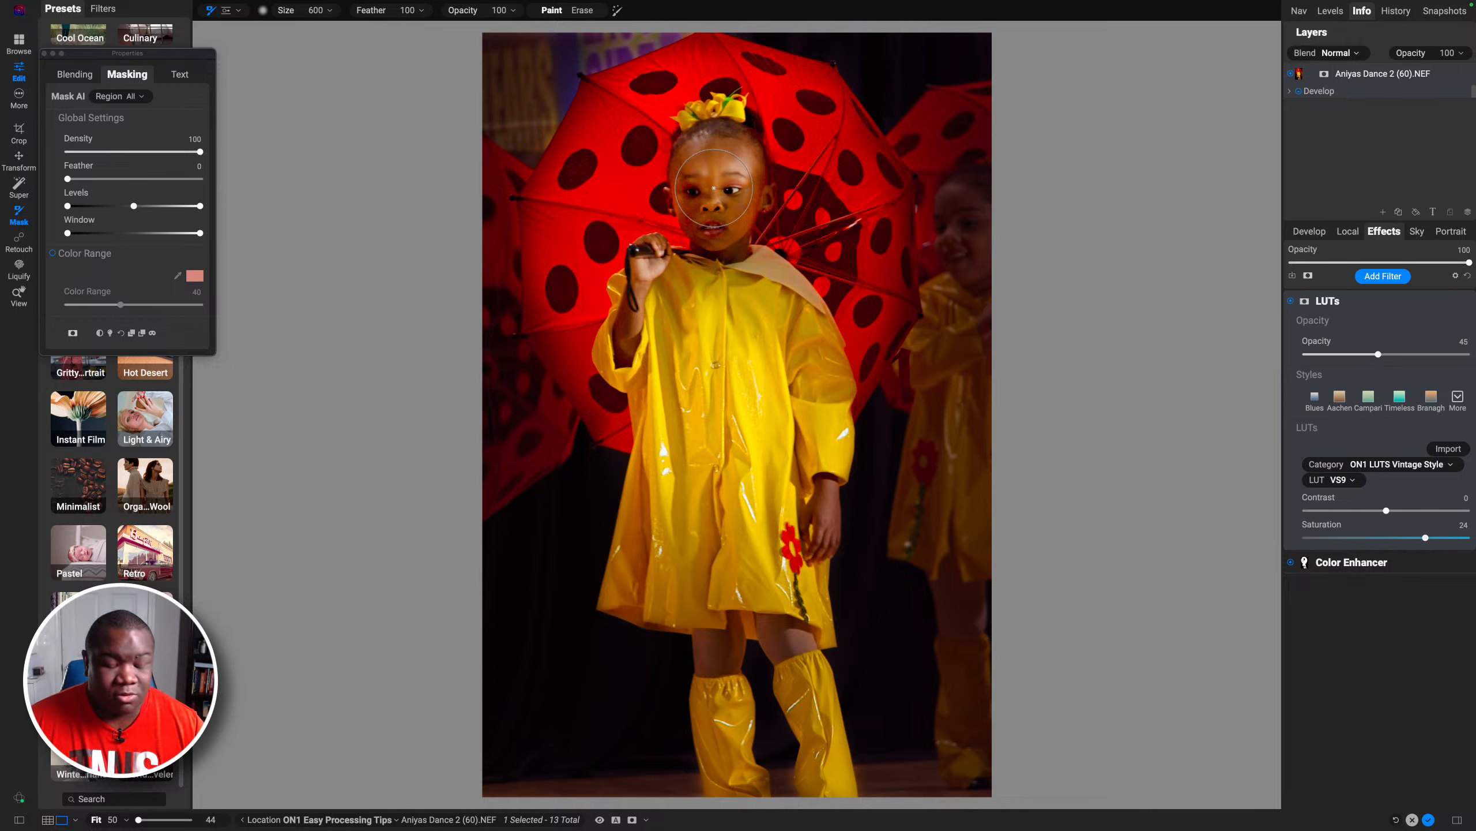
key("alt")
left_click(714, 189)
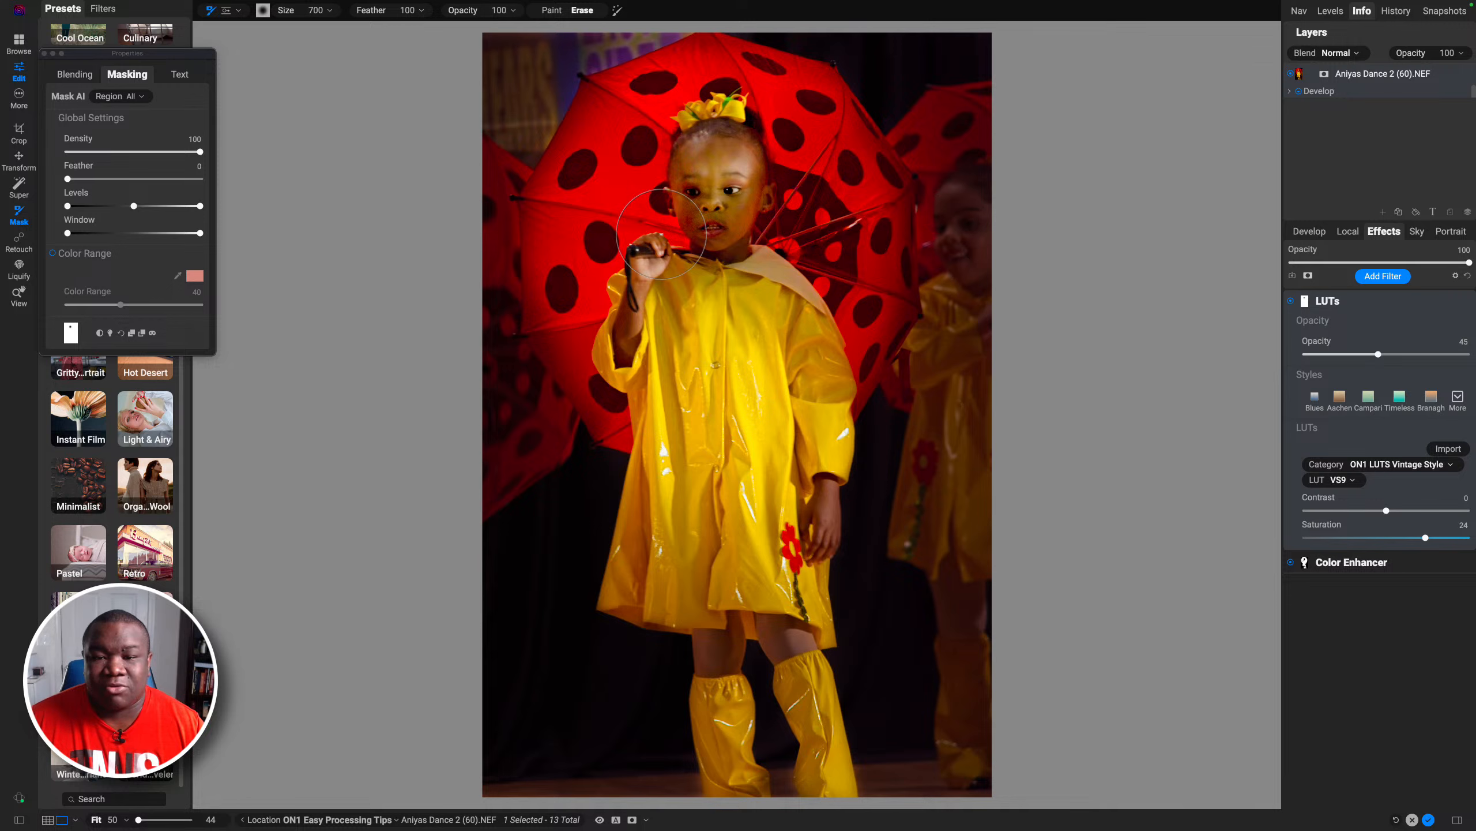
key("bracketleft")
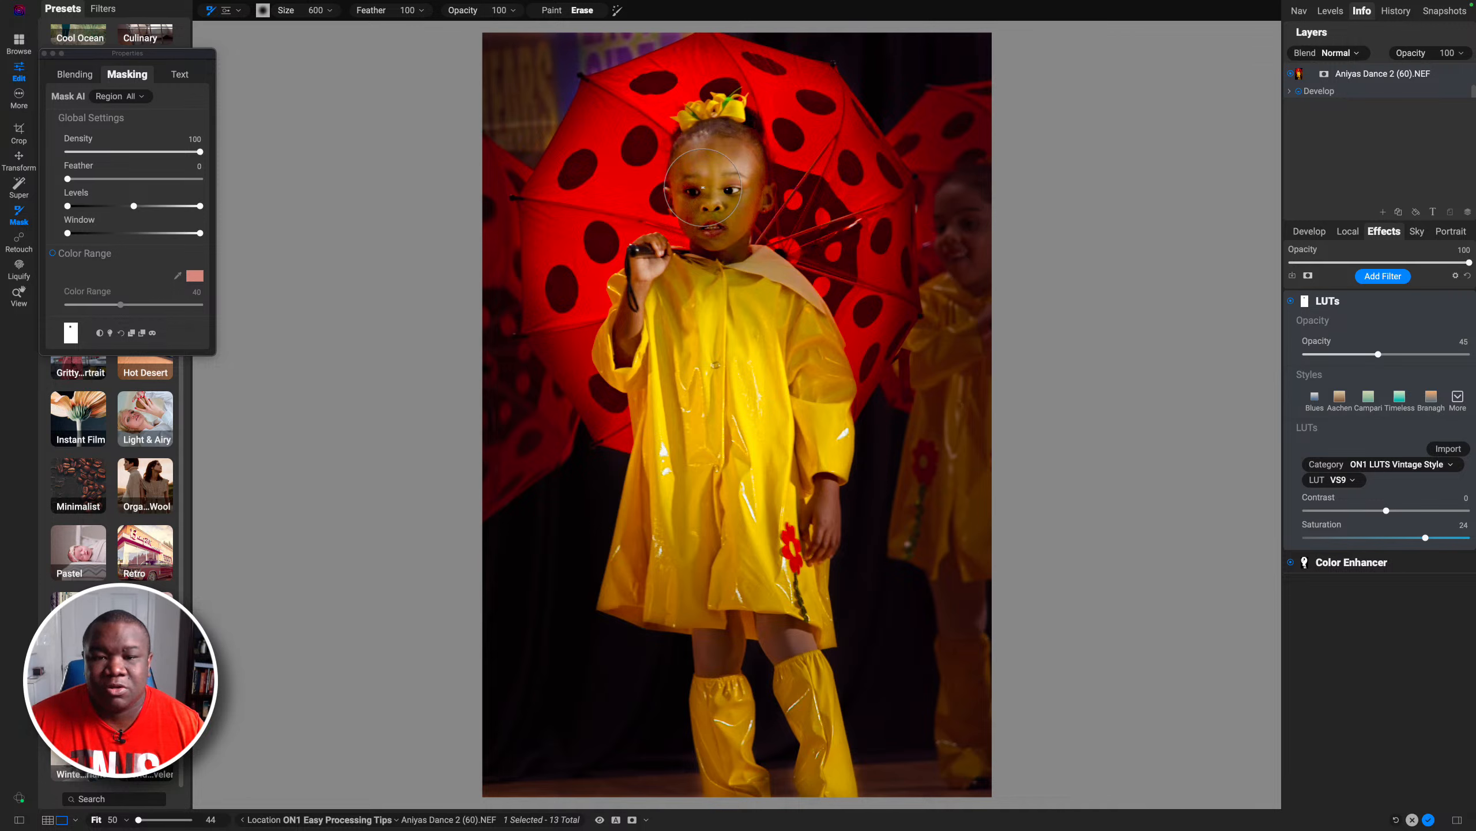
key("bracketleft")
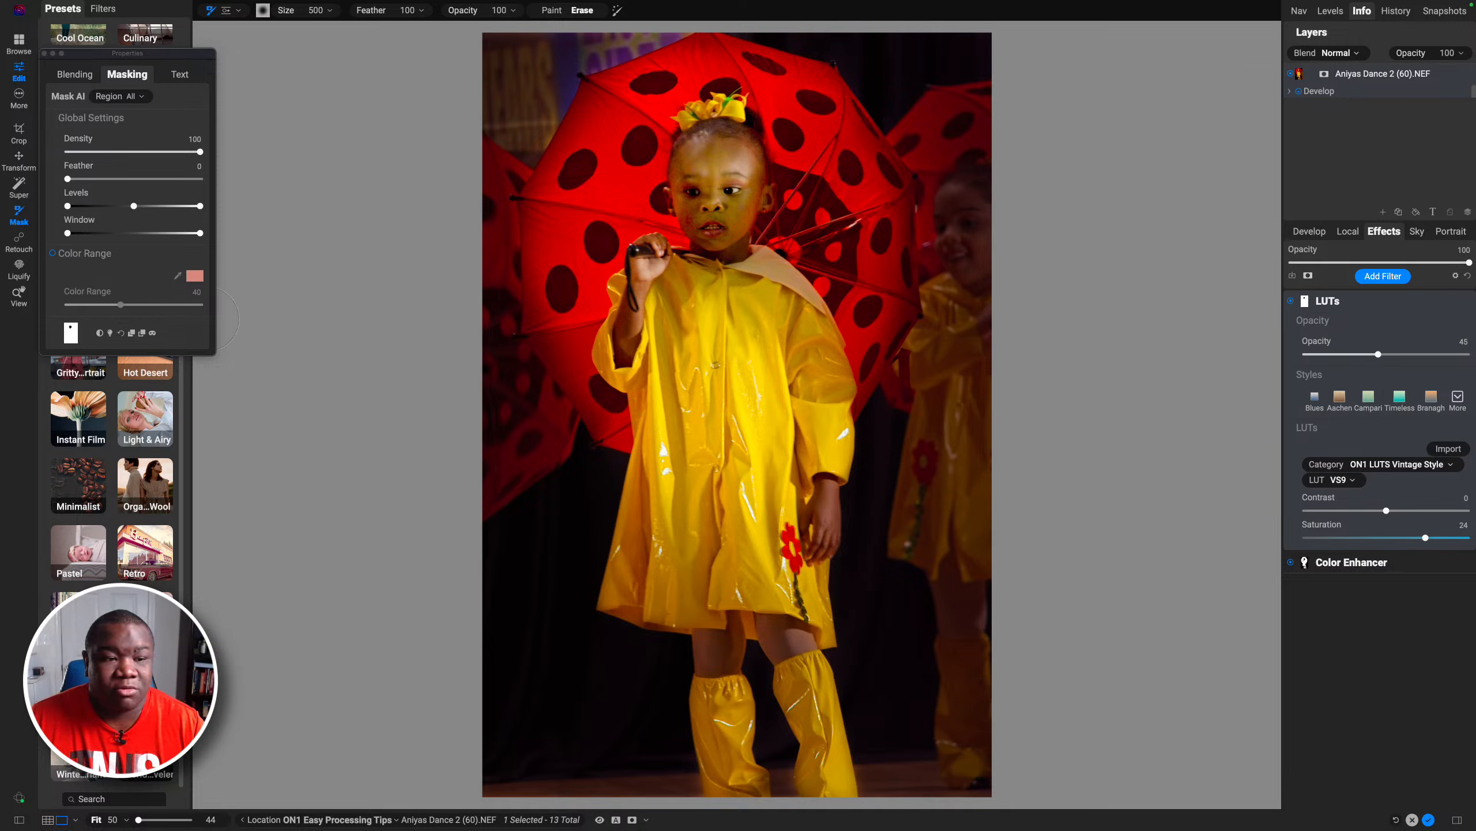
left_click(120, 331)
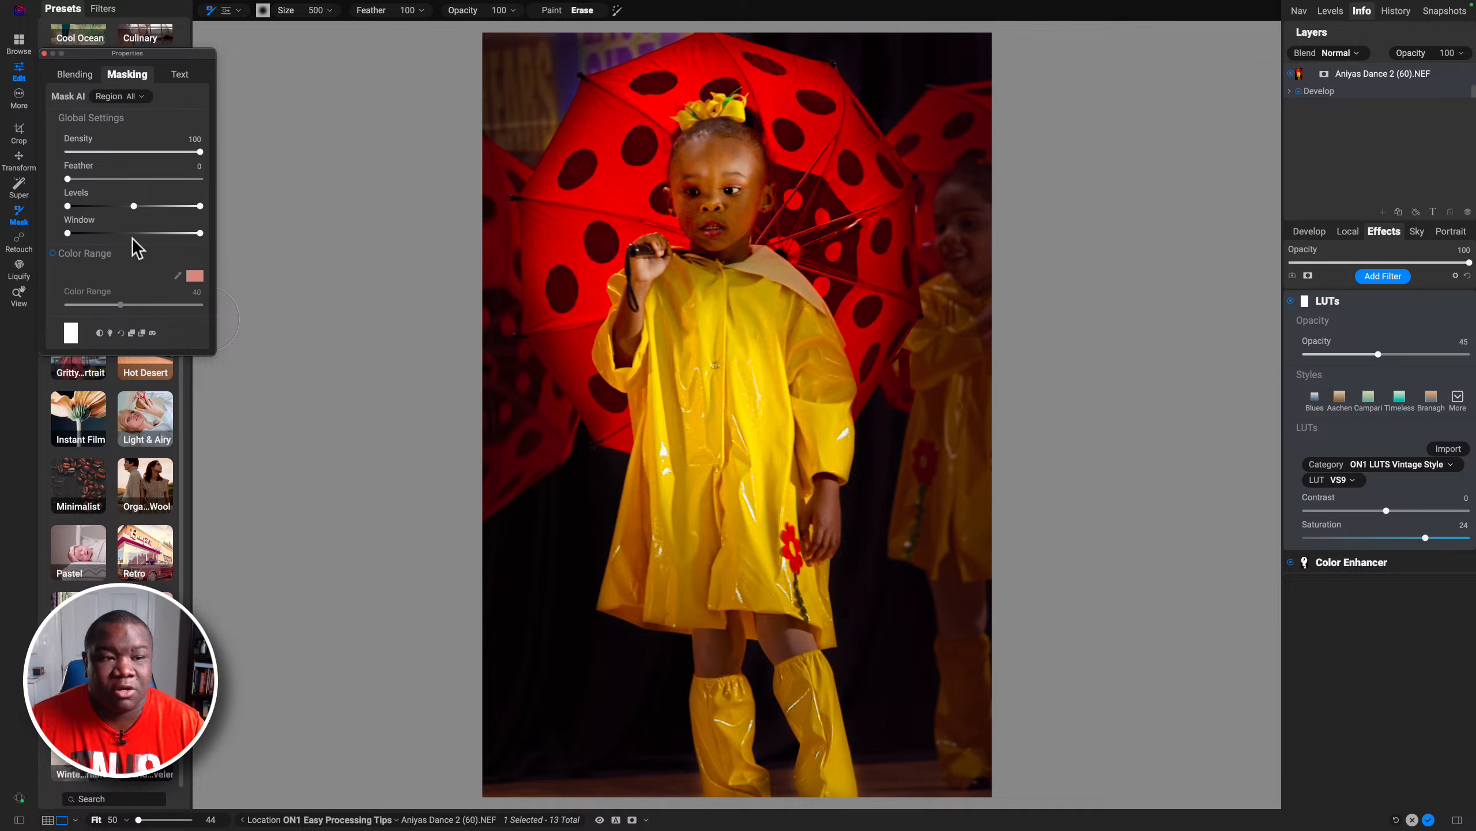
Step: Change the LUTs filter's blend mode to Color
left_click(74, 76)
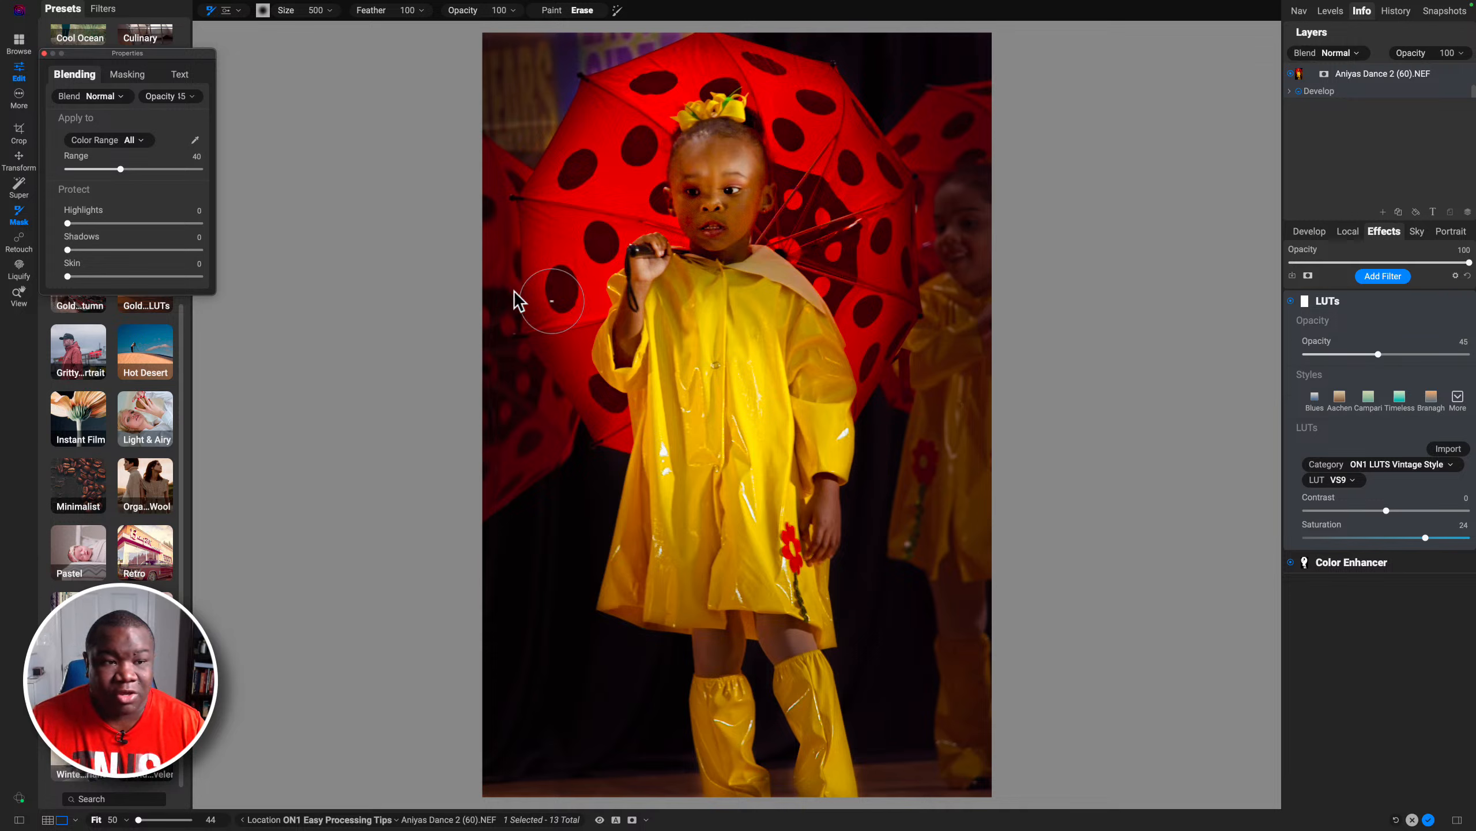
left_click(115, 97)
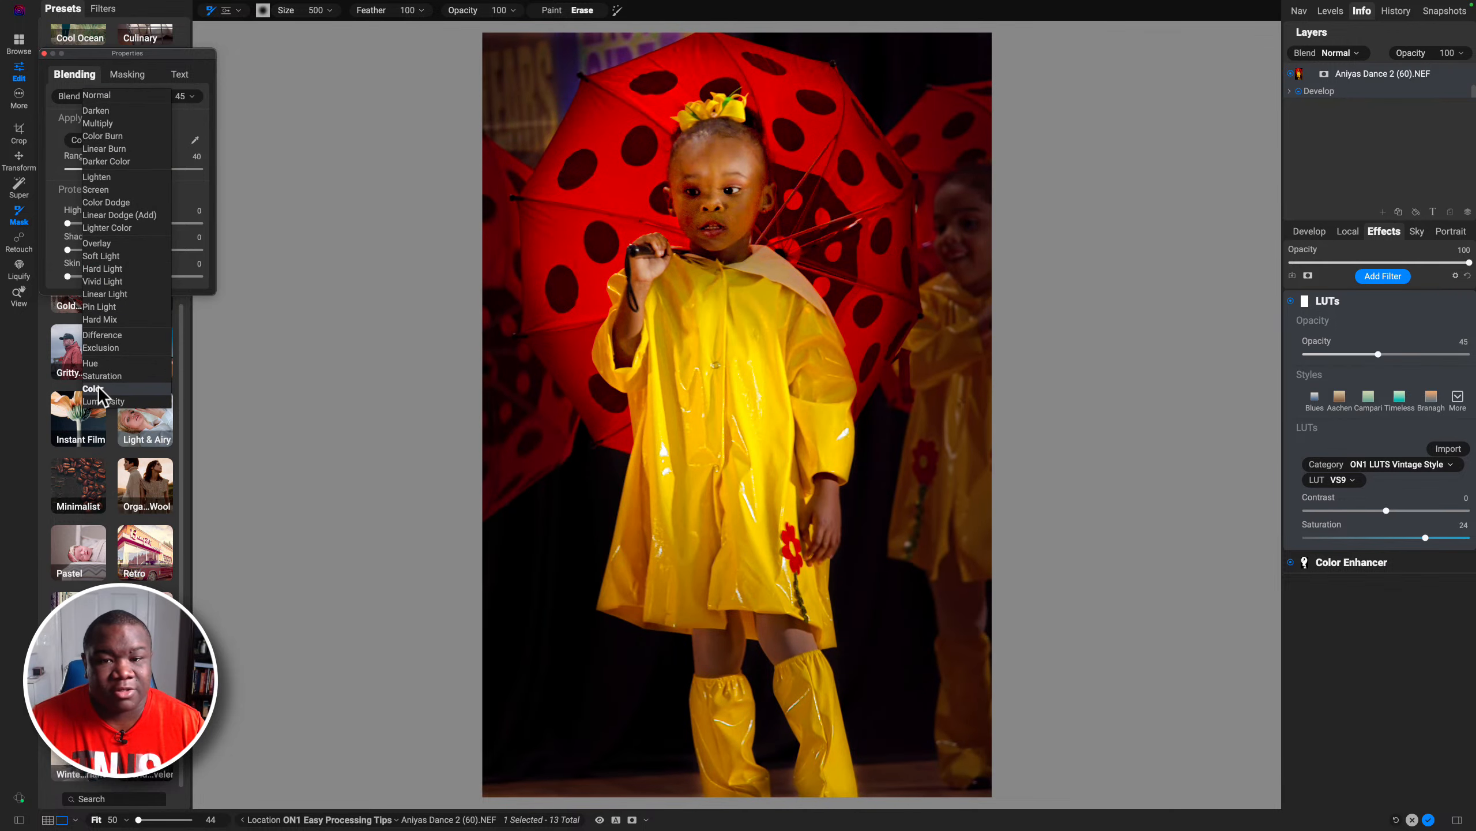
left_click(98, 387)
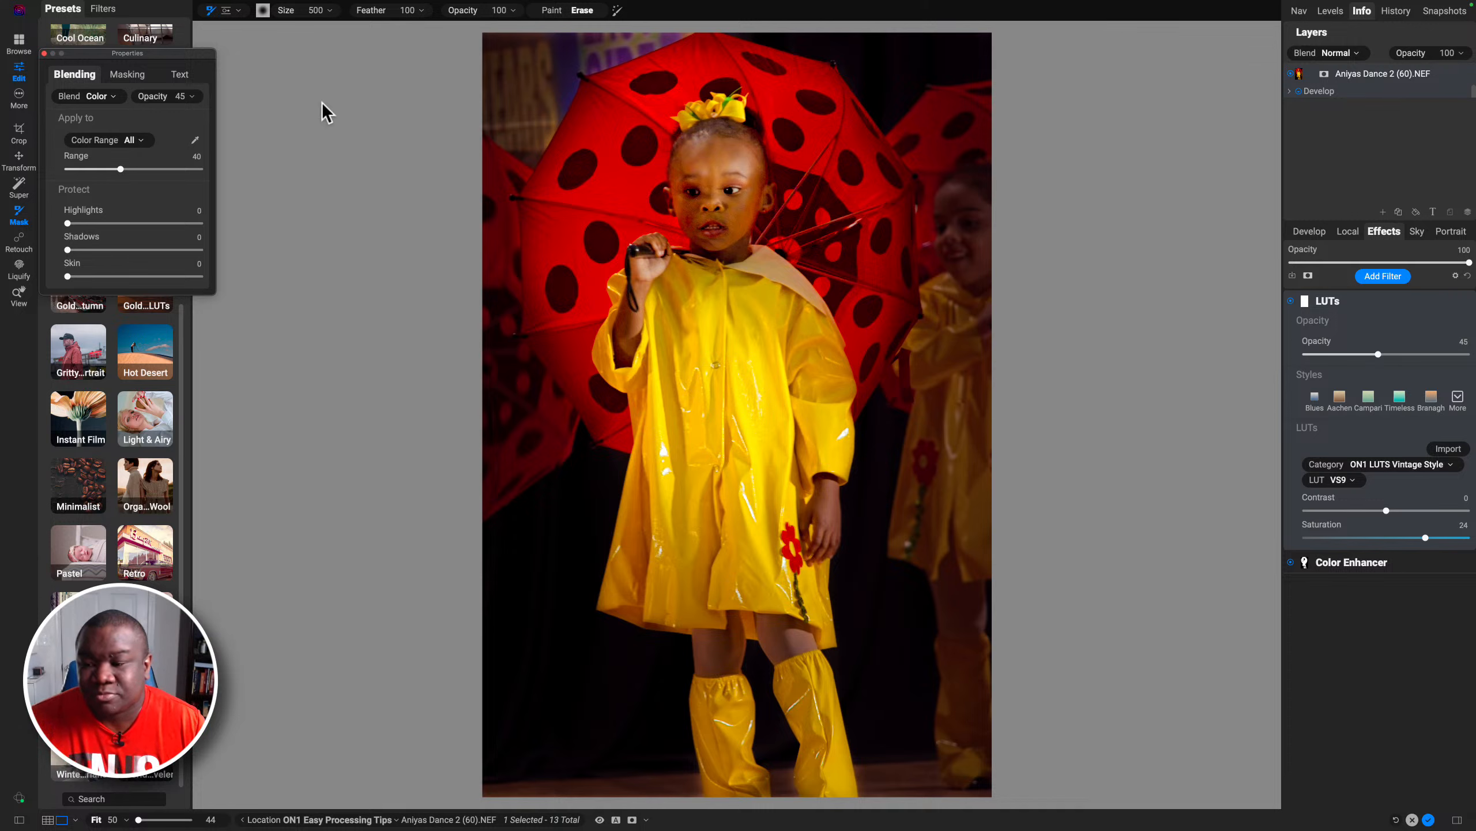
Step: Toggle the LUTs filter off and on to compare, then collapse its settings
left_click(1290, 301)
left_click(1290, 301)
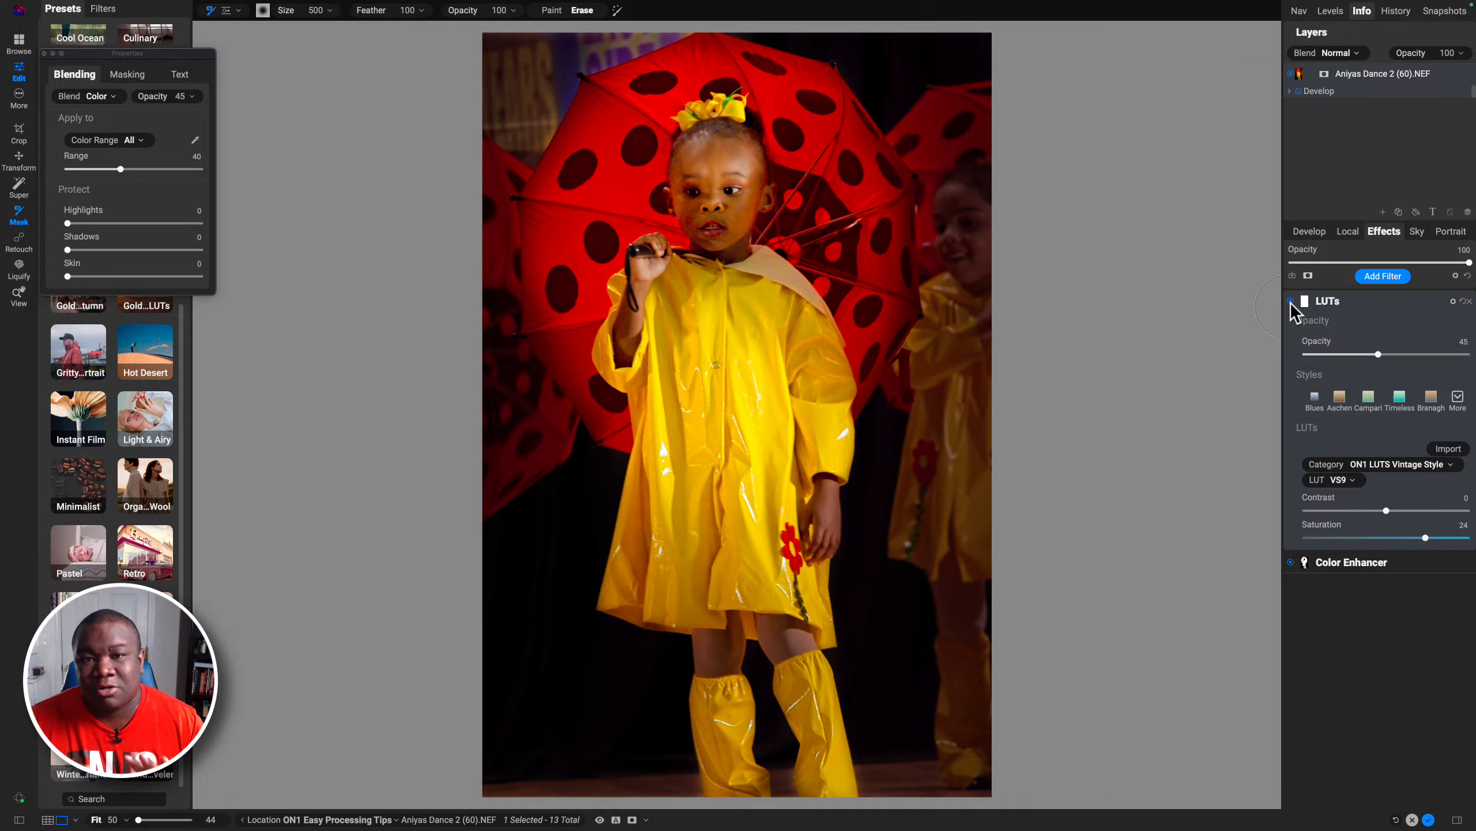
left_click(1381, 306)
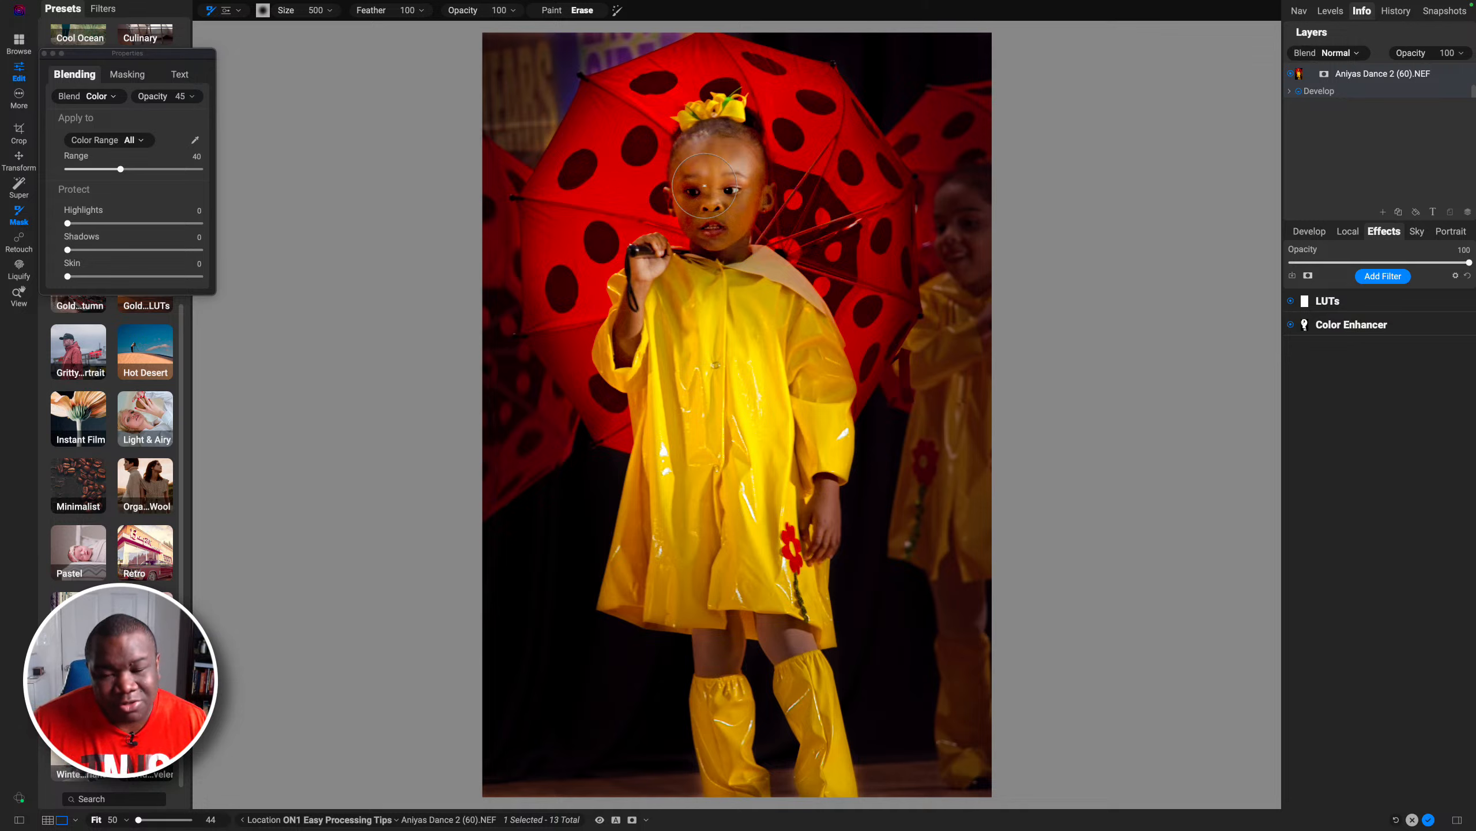
Step: Set the brush opacity to 30 and erase the LUT over the girl's forehead, then compare preview off and on
left_click_drag(469, 15, 395, 23)
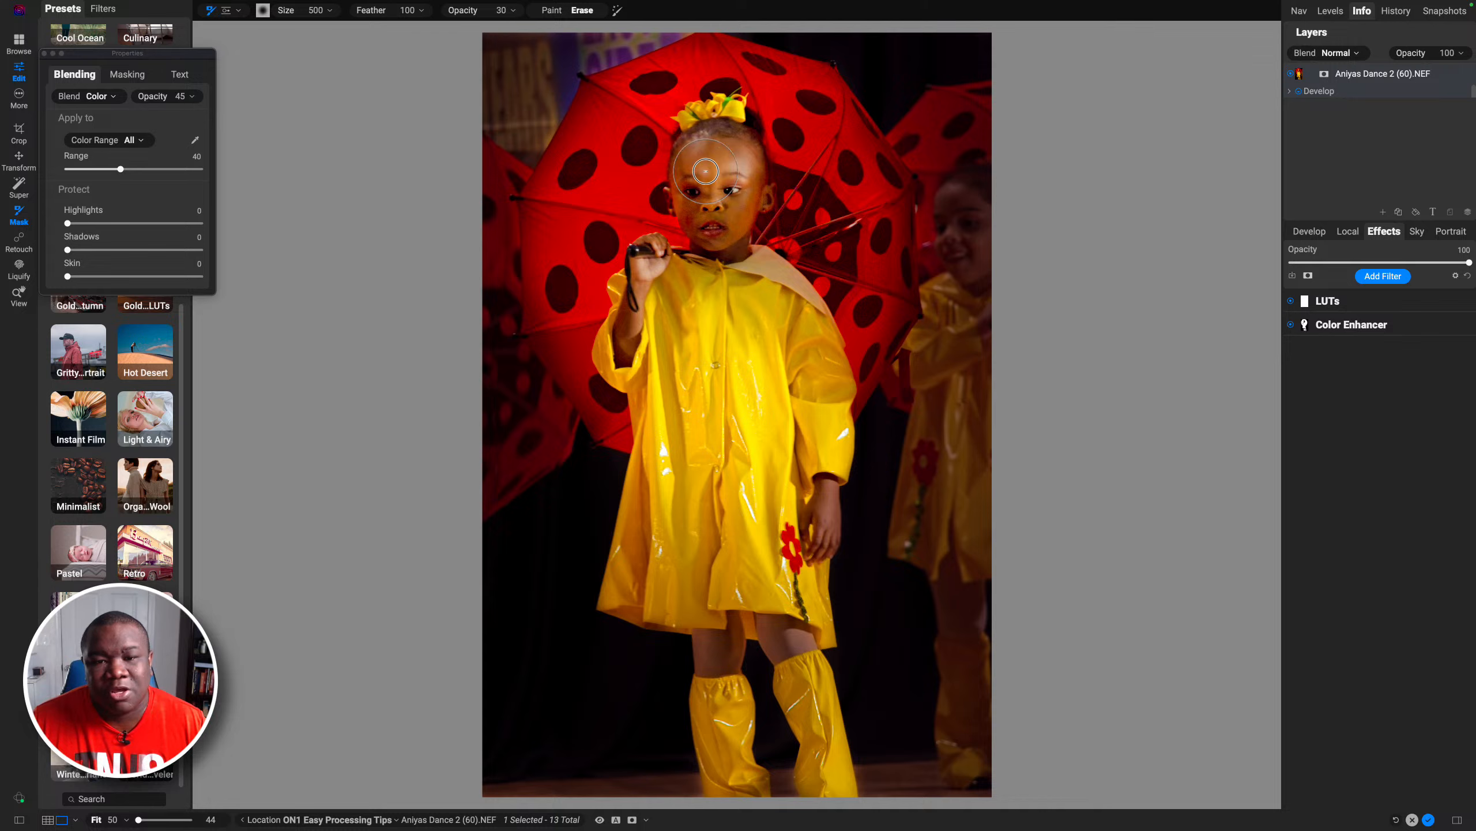
mouse_move(705, 170)
left_mouse_down()
mouse_move(714, 211)
mouse_move(733, 185)
mouse_move(701, 166)
mouse_move(707, 226)
mouse_move(727, 215)
mouse_move(709, 145)
left_mouse_up()
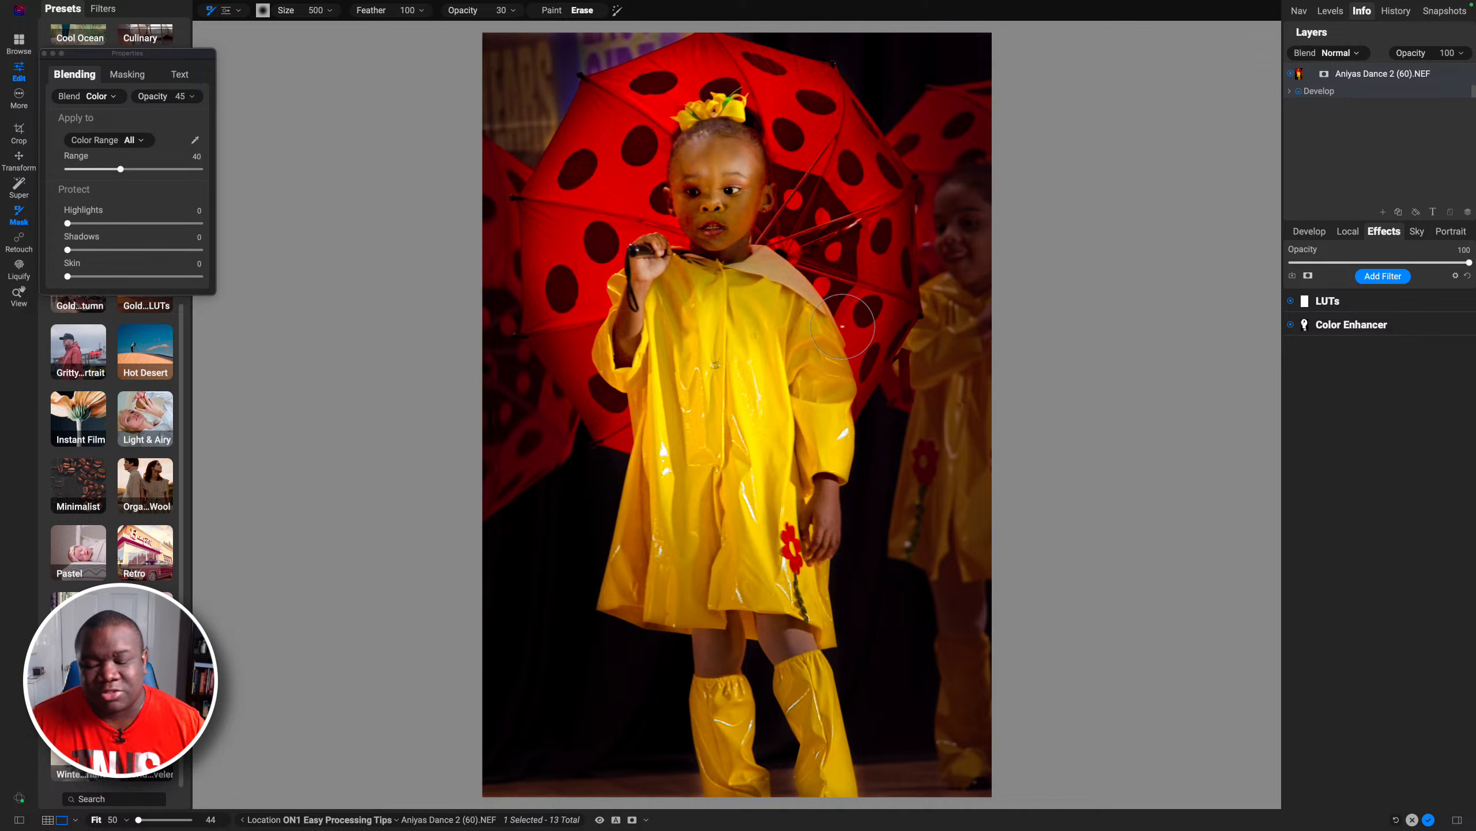
key("backslash")
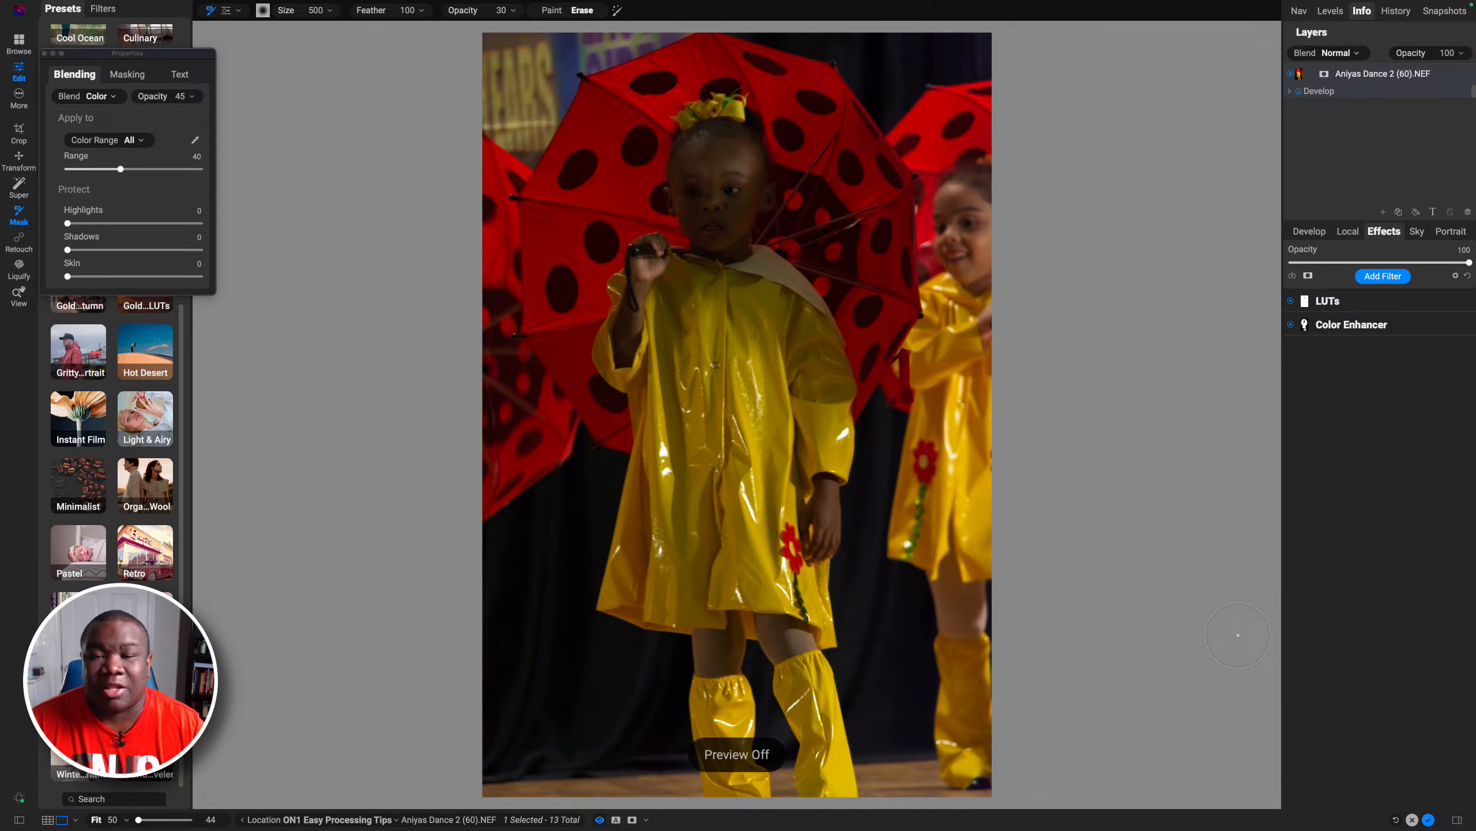
key("backslash")
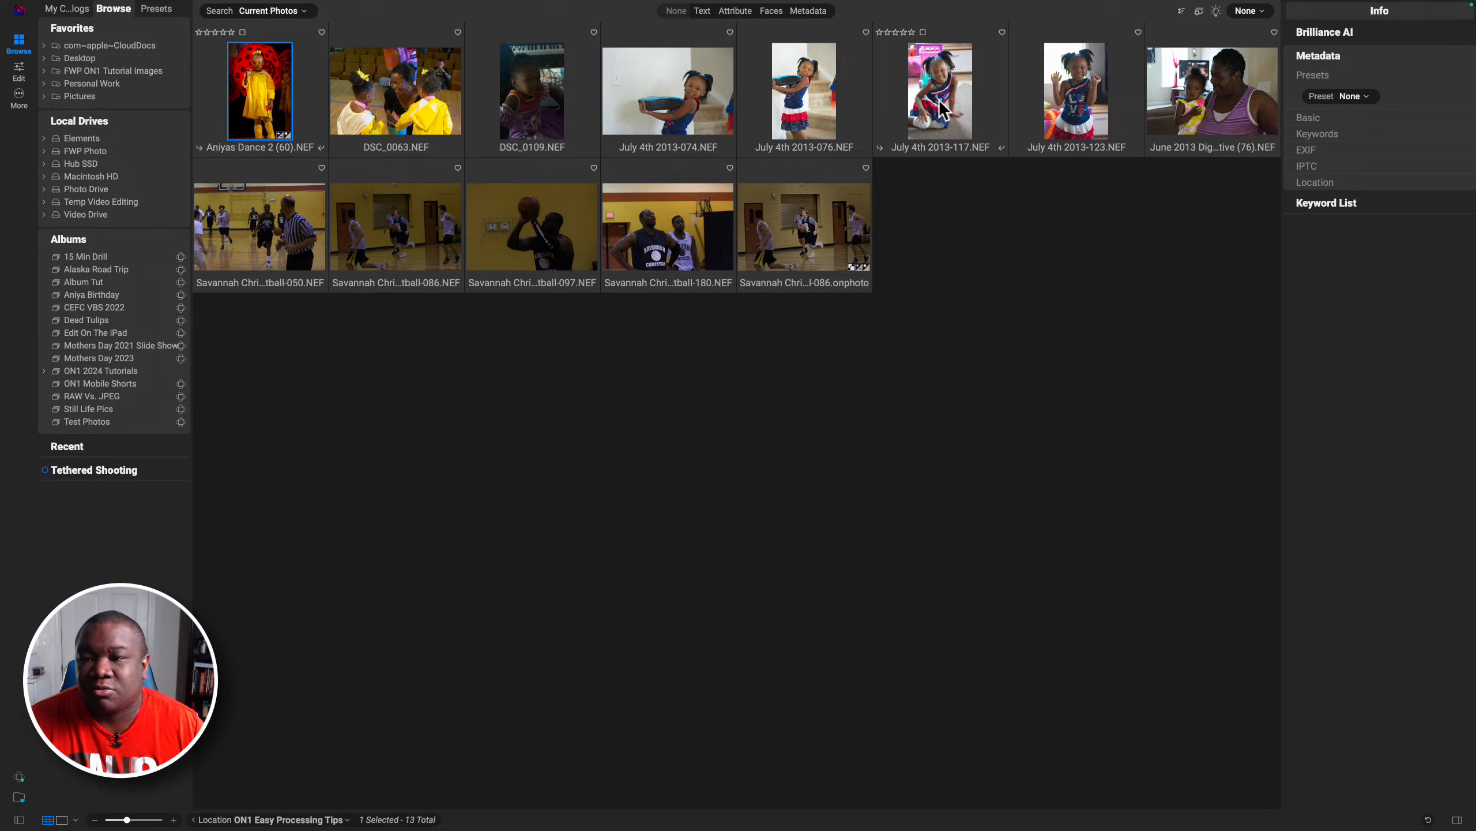
Step: Open the photo July 4th 2013-123.NEF from the browser for editing
left_click(1075, 87)
double_click(1075, 87)
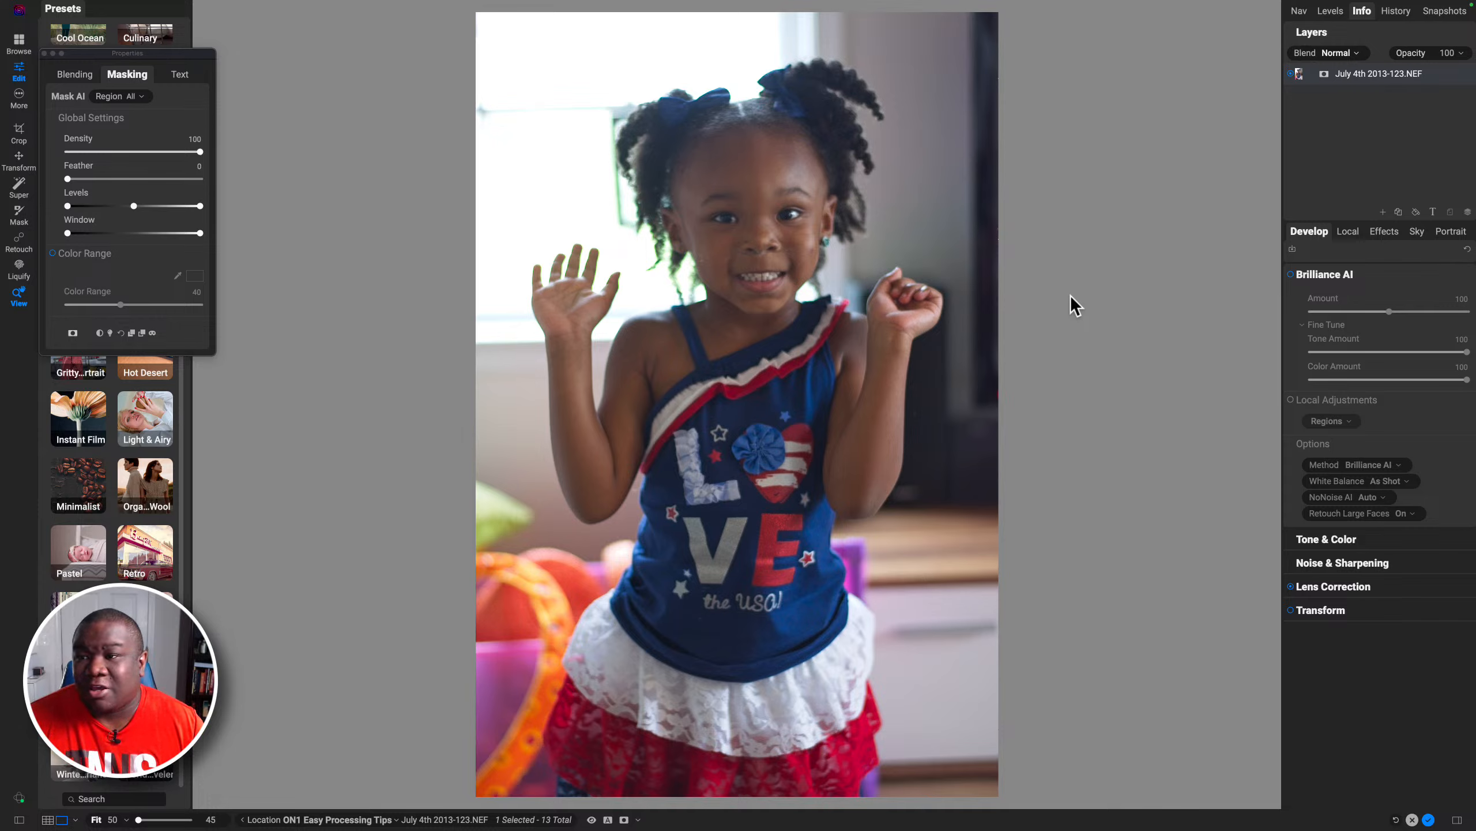
Step: Inspect the new photo's camera info and clipping overlay
left_click(1361, 12)
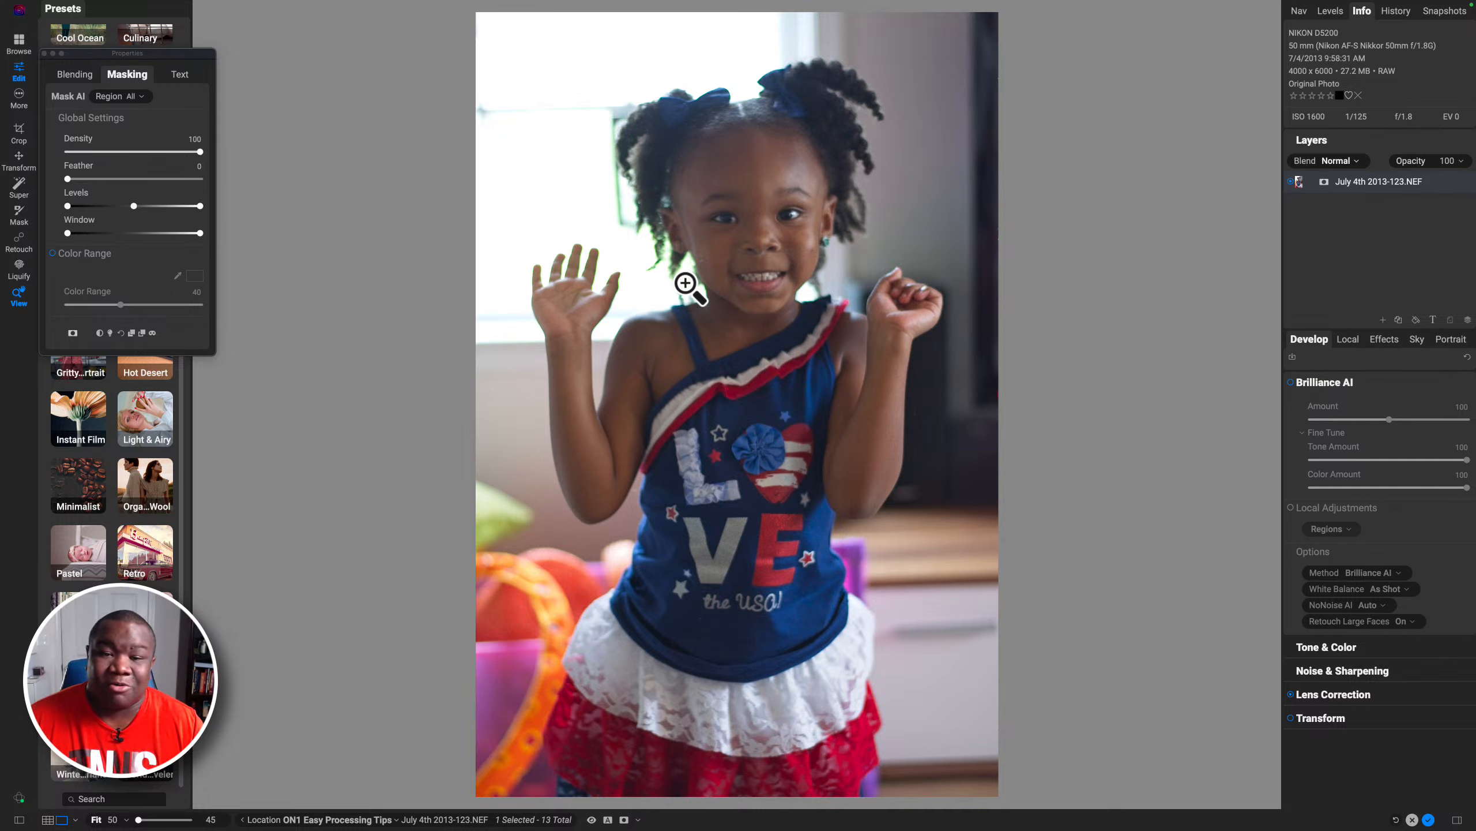
key("j")
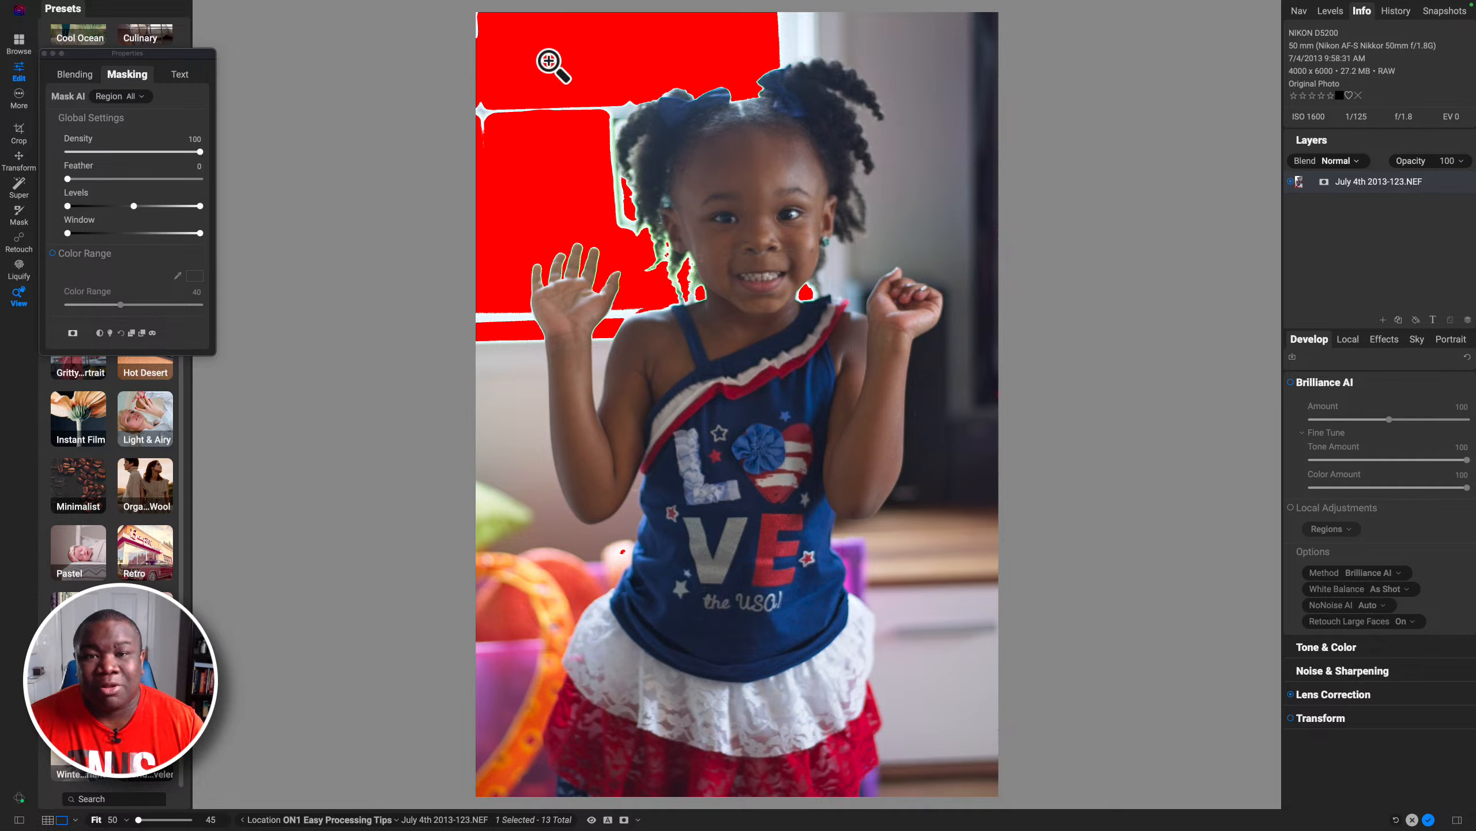
key("j")
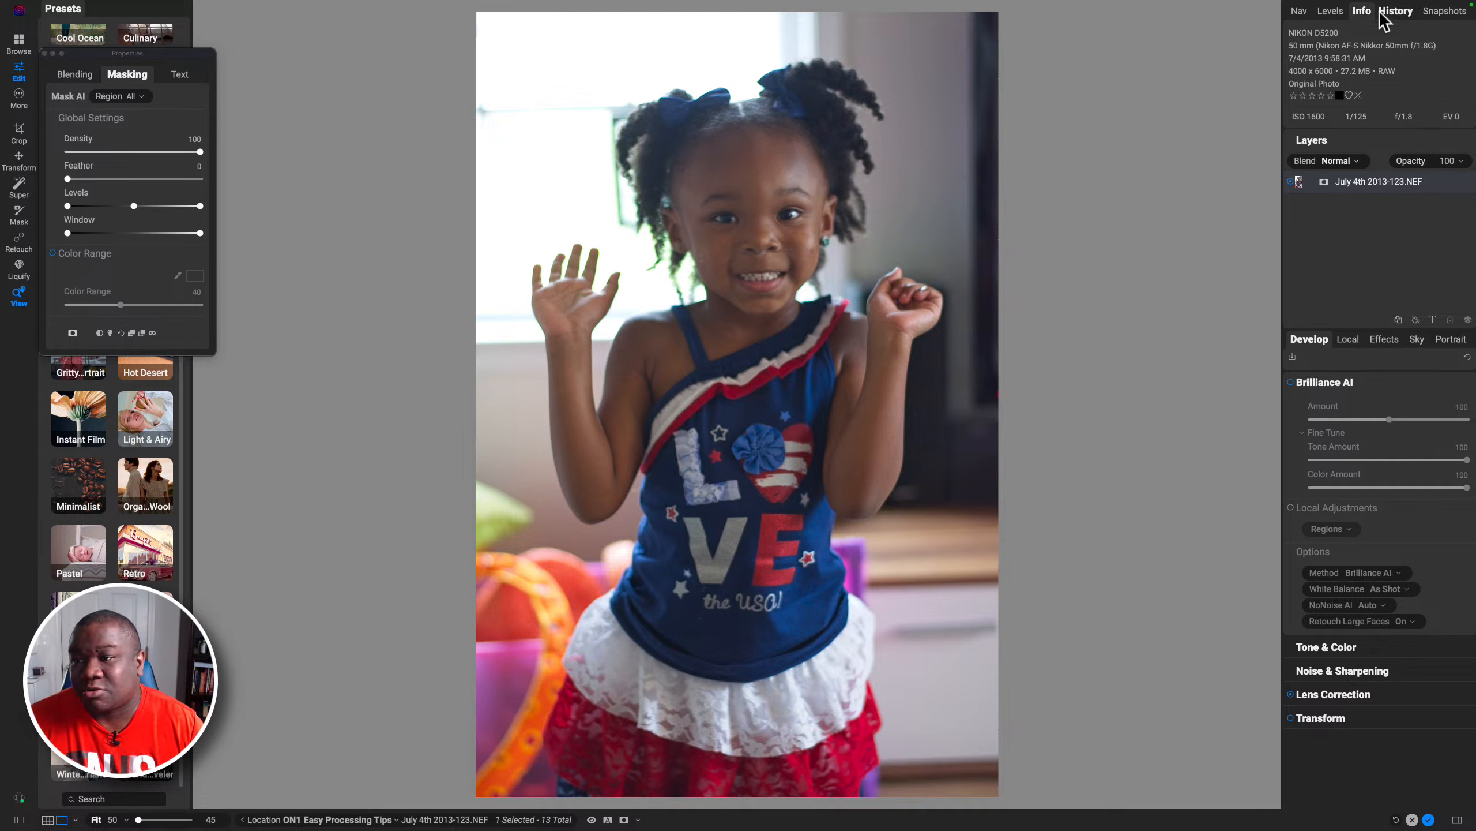
left_click(1361, 12)
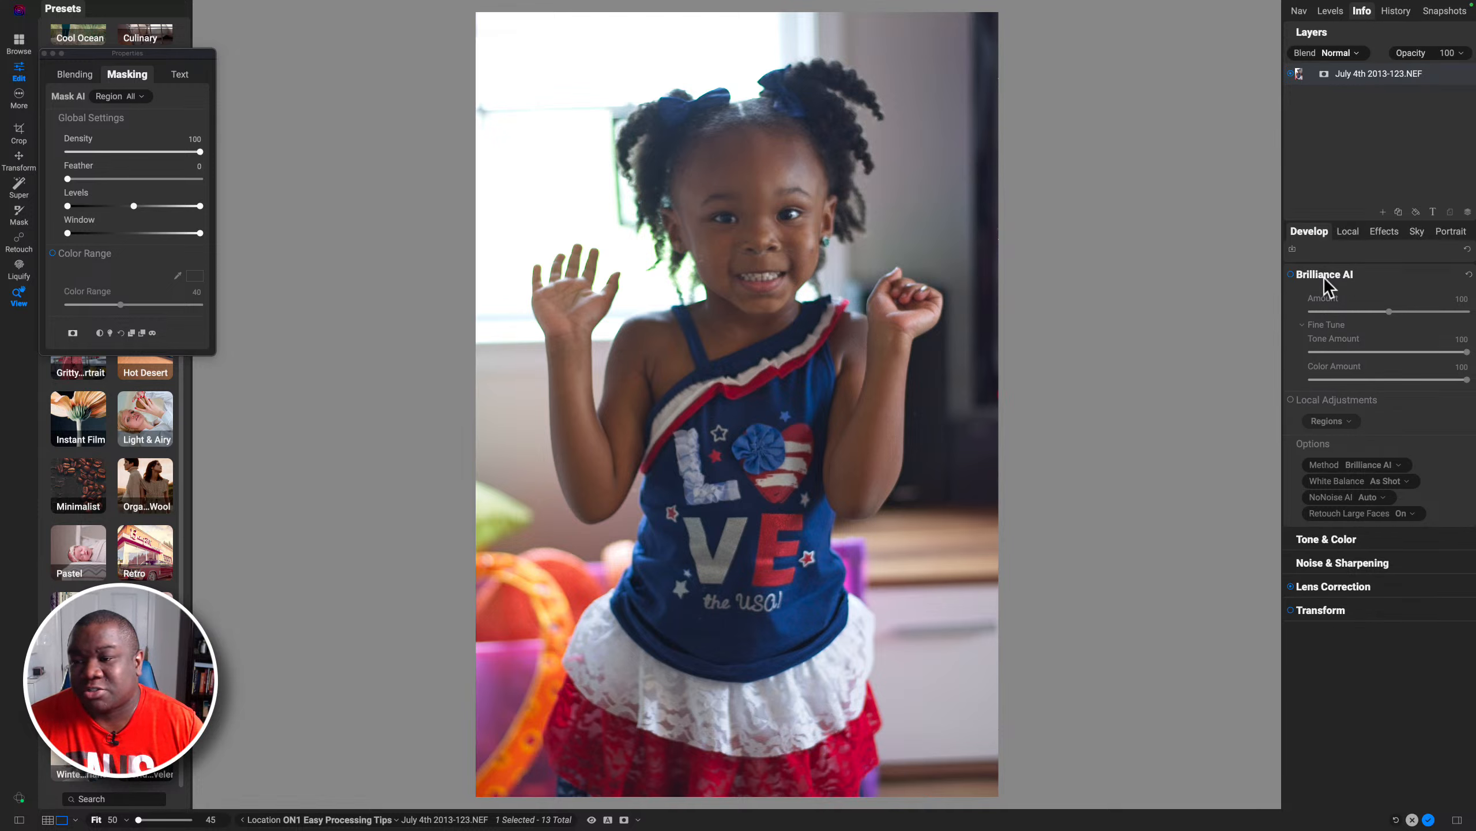
Step: Enable Brilliance AI on the photo and compare the preview off and on
left_click(1291, 275)
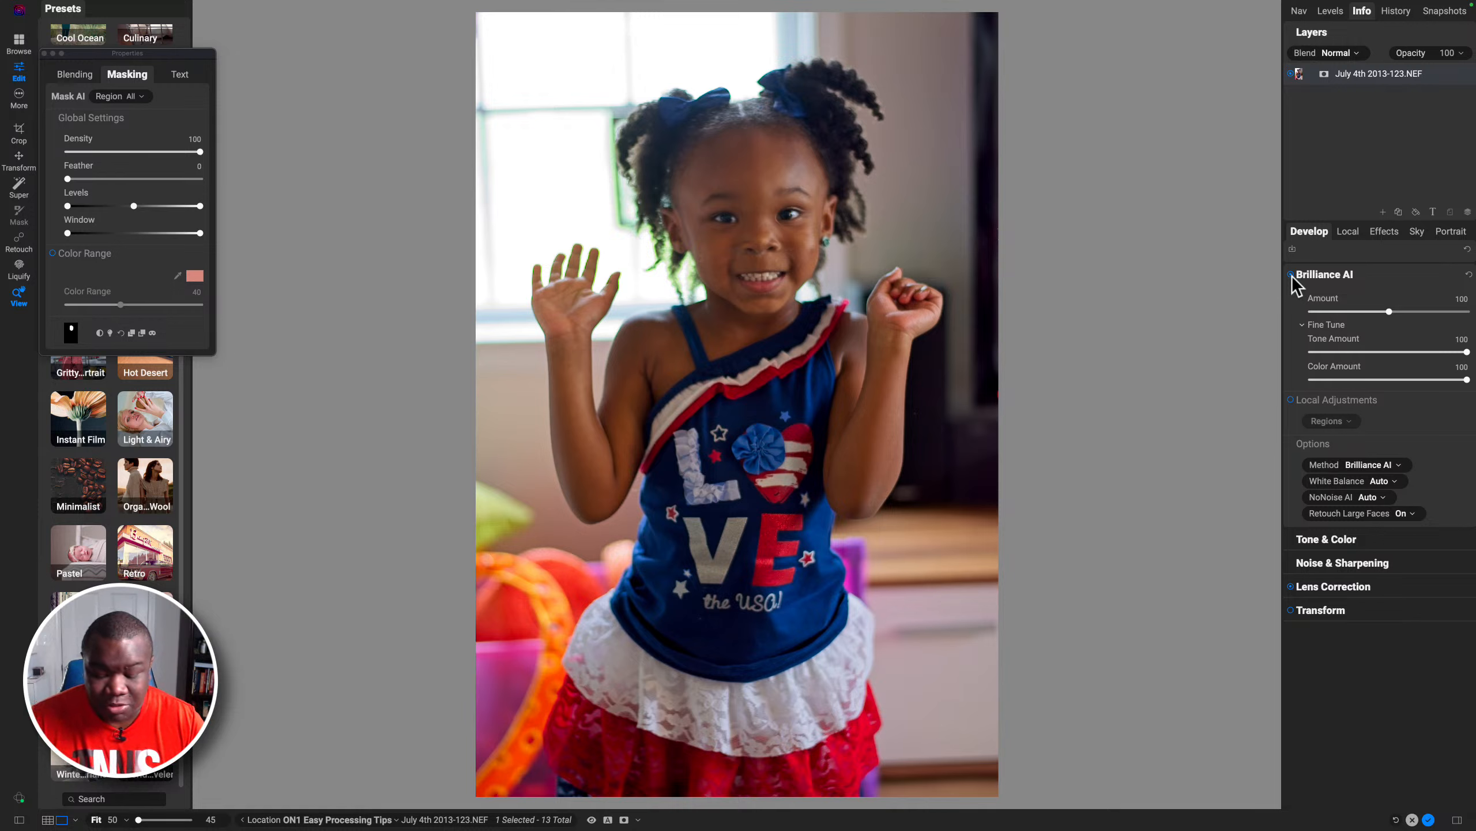
key("p")
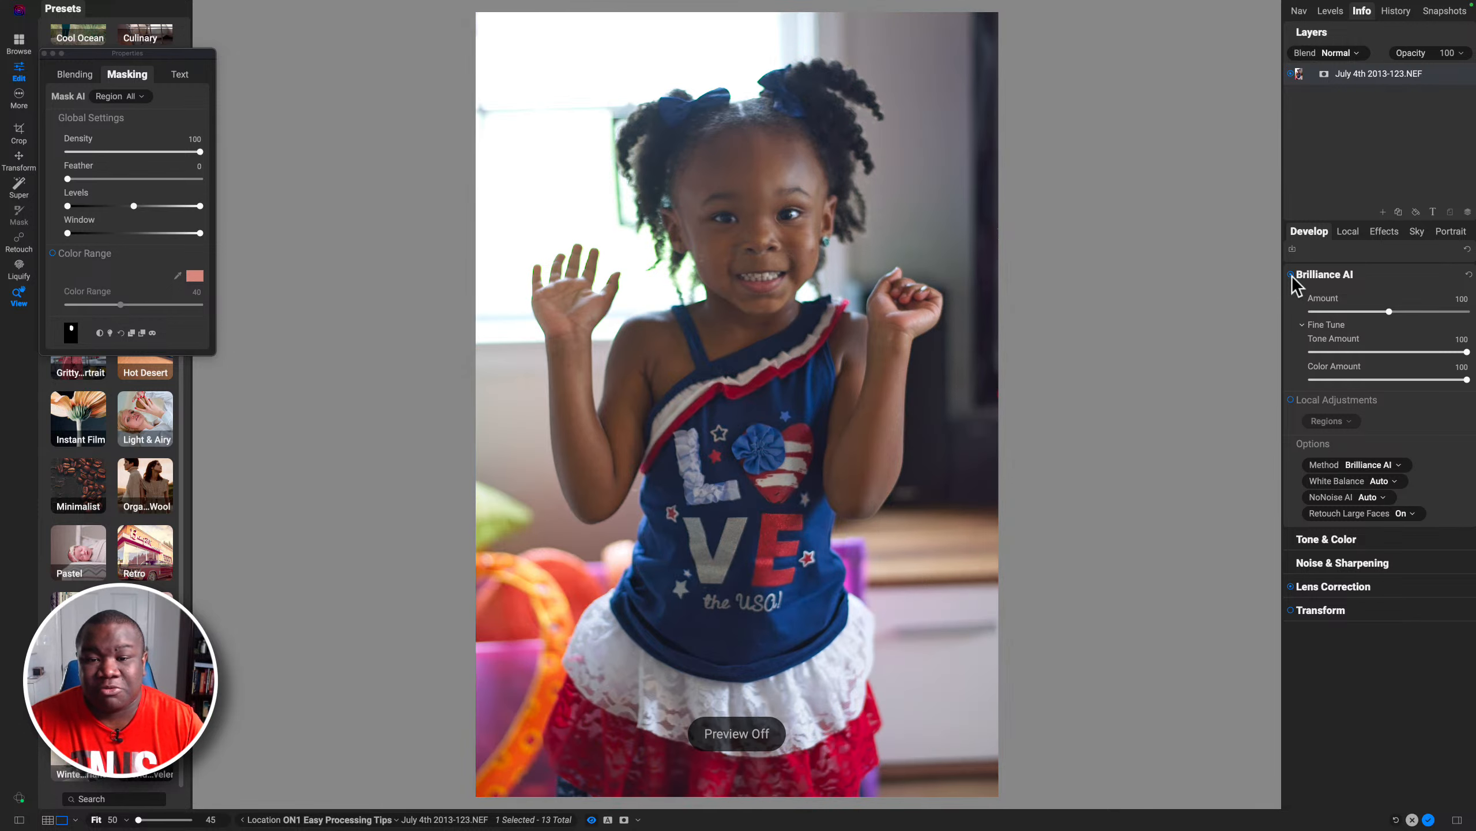
key("p")
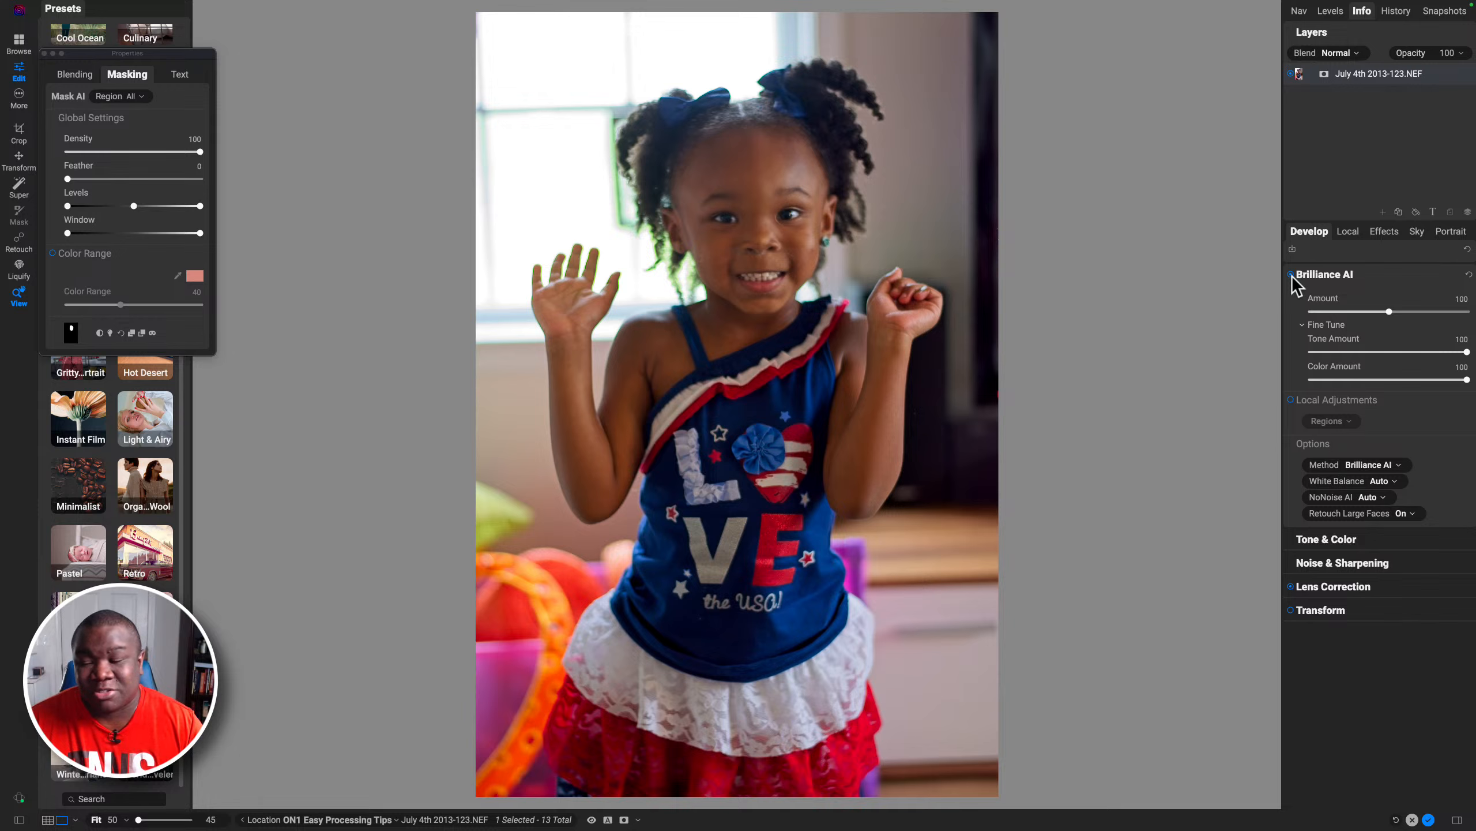
Step: Collapse Brilliance AI and open the Color Fringe settings under Lens Correction
left_click(1328, 275)
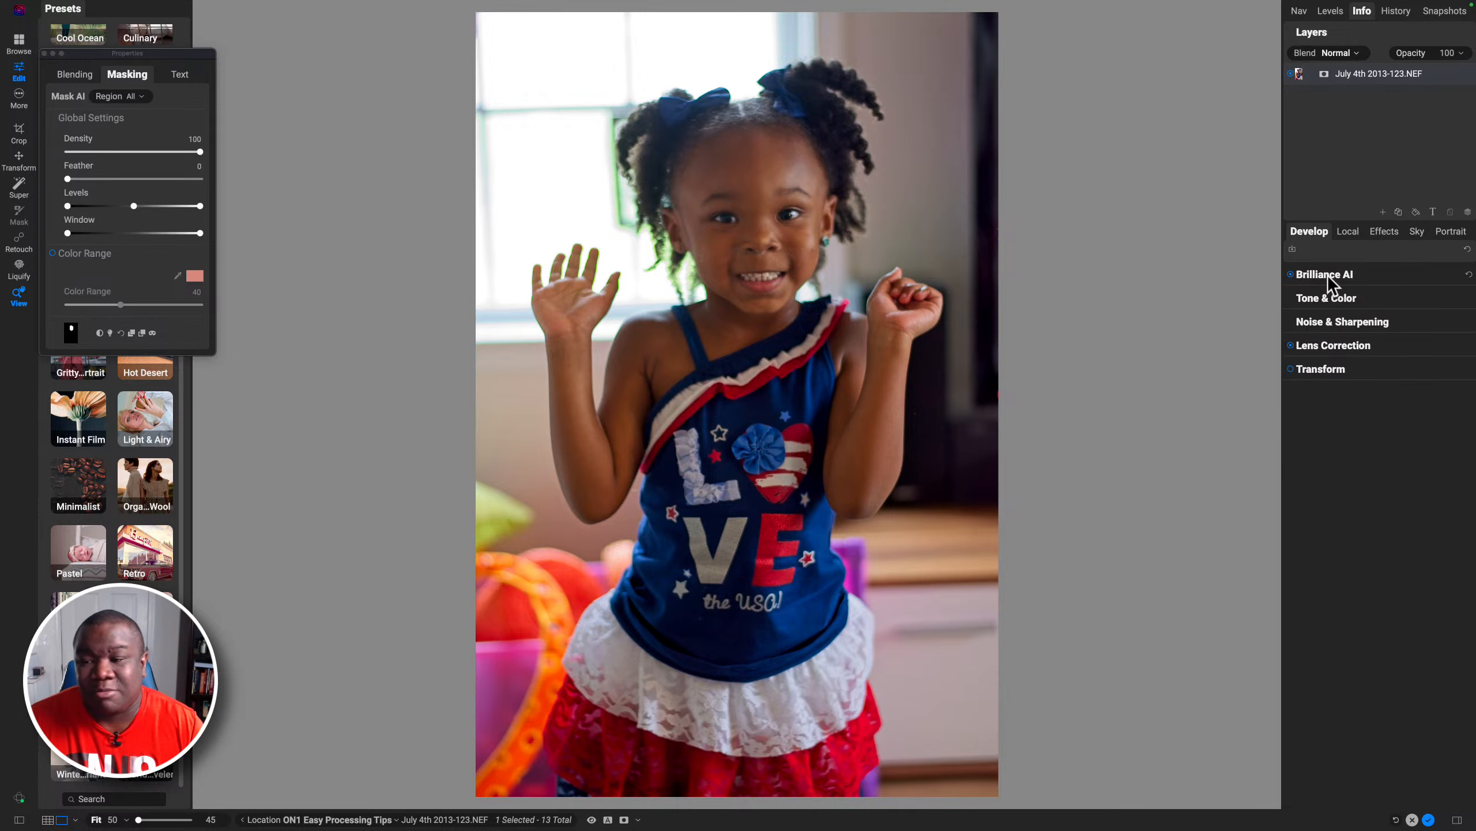
left_click(1328, 345)
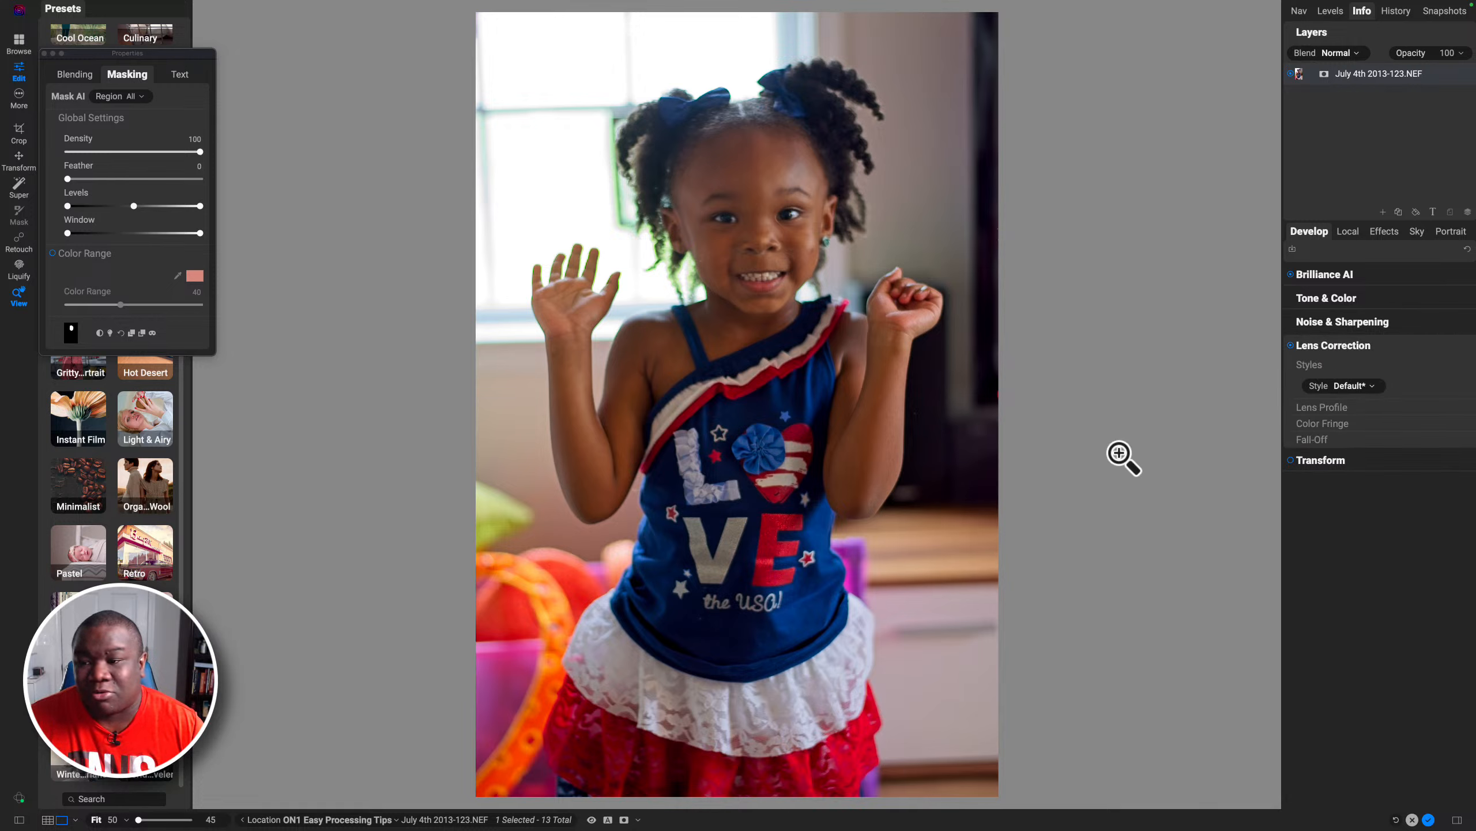
left_click(1323, 423)
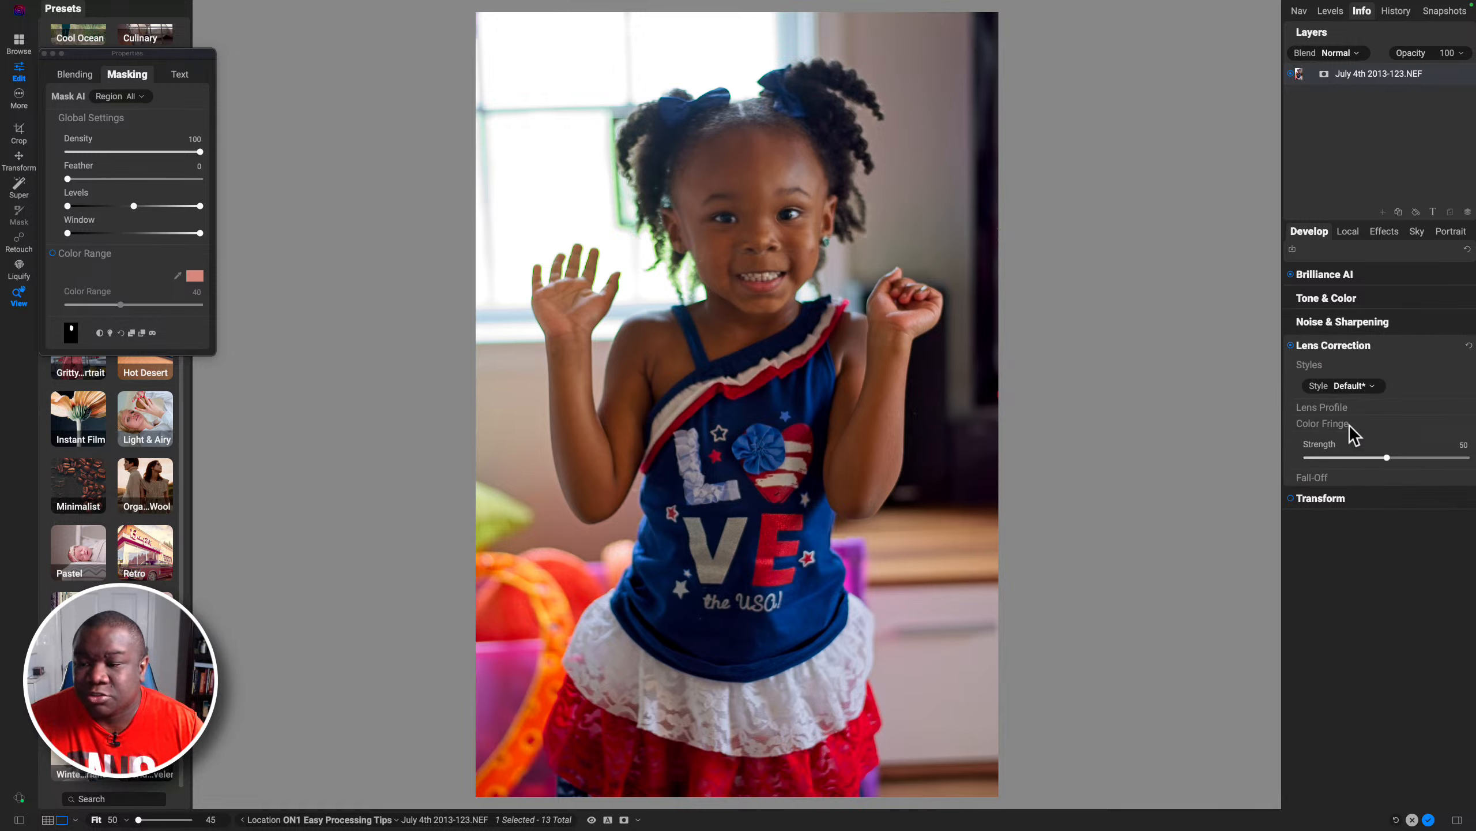
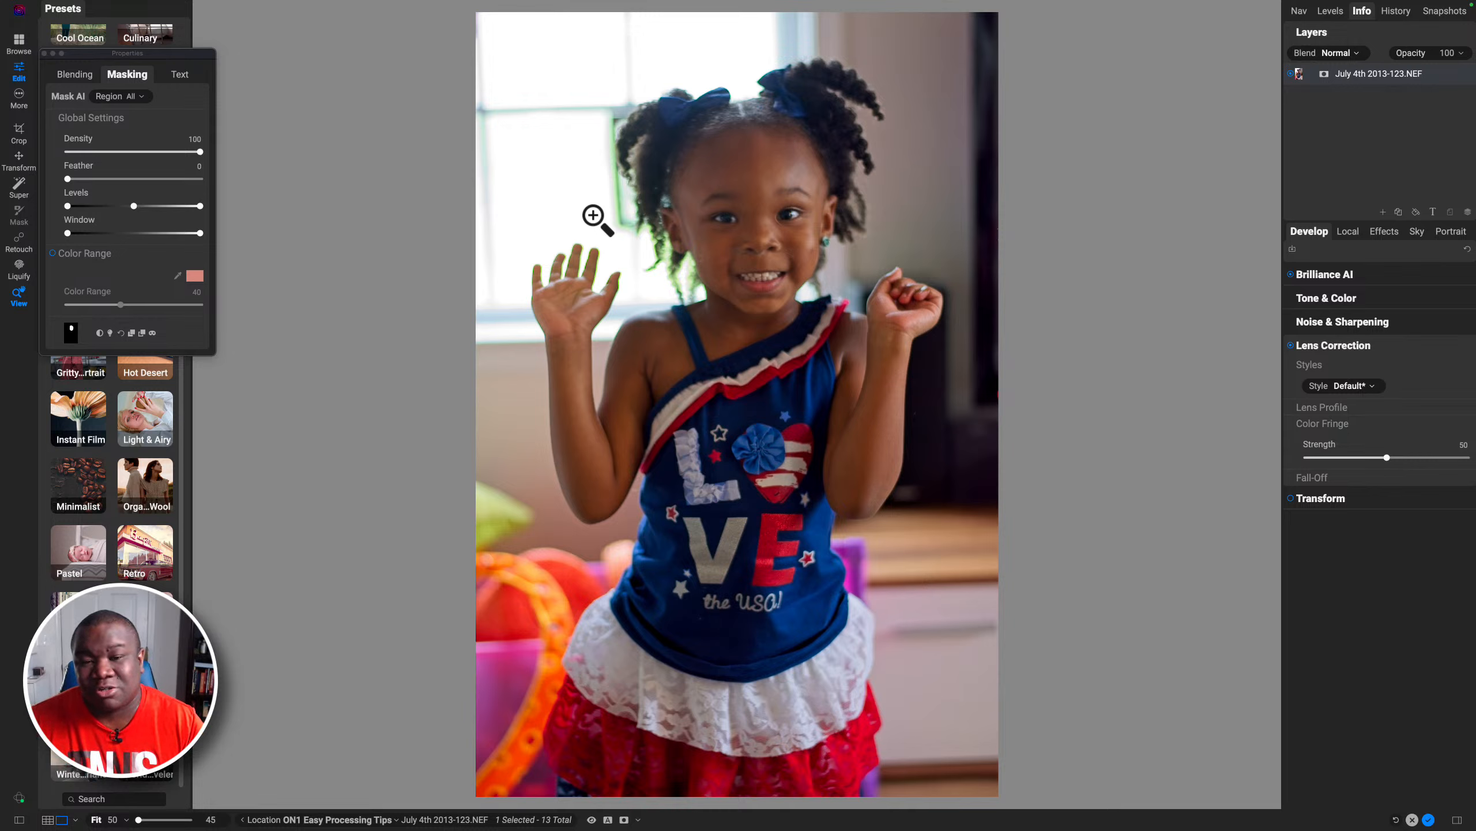
Step: Try raising the Color Fringe strength to 82, then reset it to its default
left_click(1387, 458)
left_click_drag(1387, 458, 1441, 458)
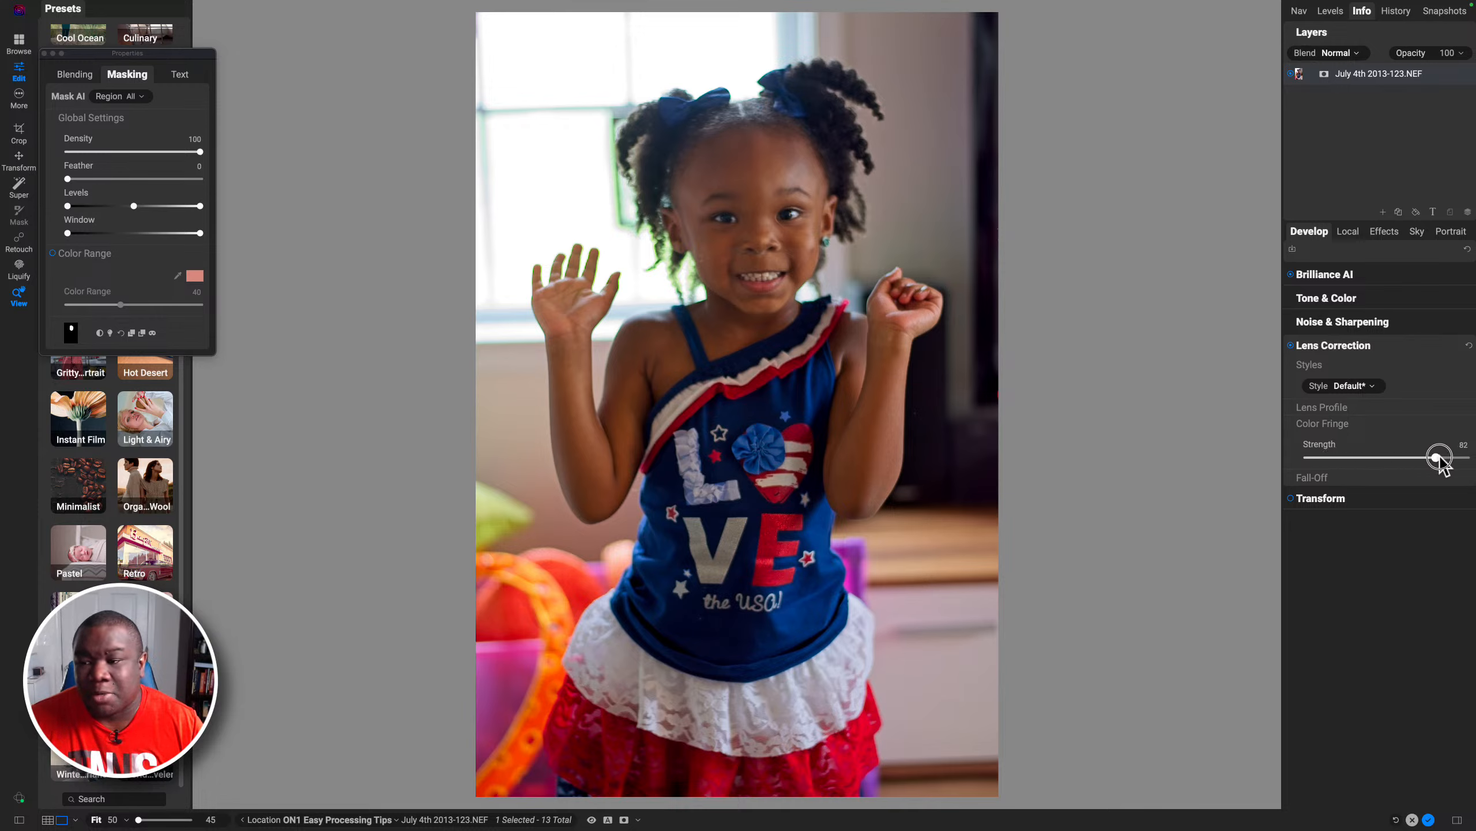
double_click(1441, 458)
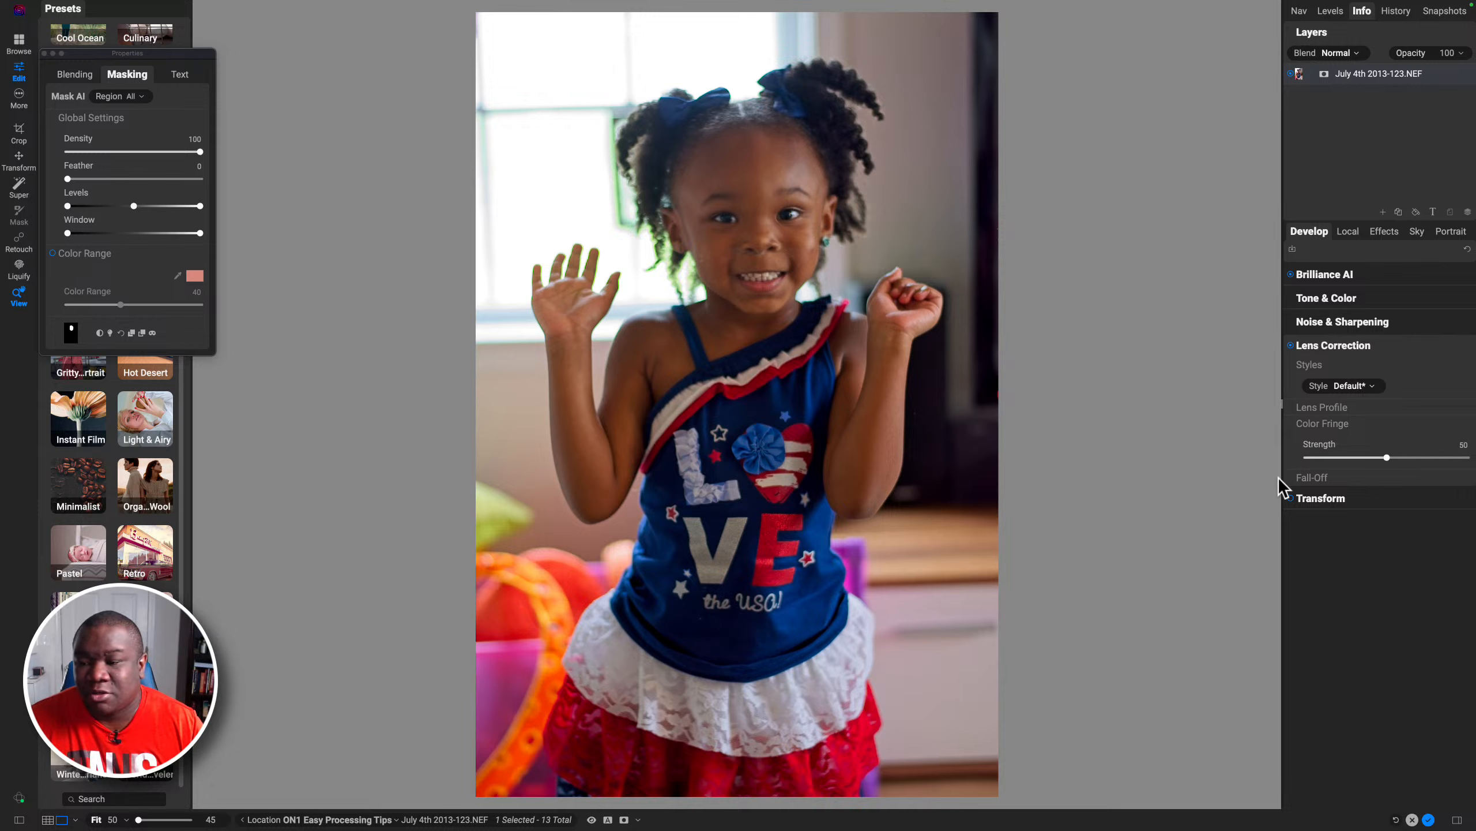
Step: Inspect the Fall-Off settings, then collapse the Lens Correction section
left_click(1308, 477)
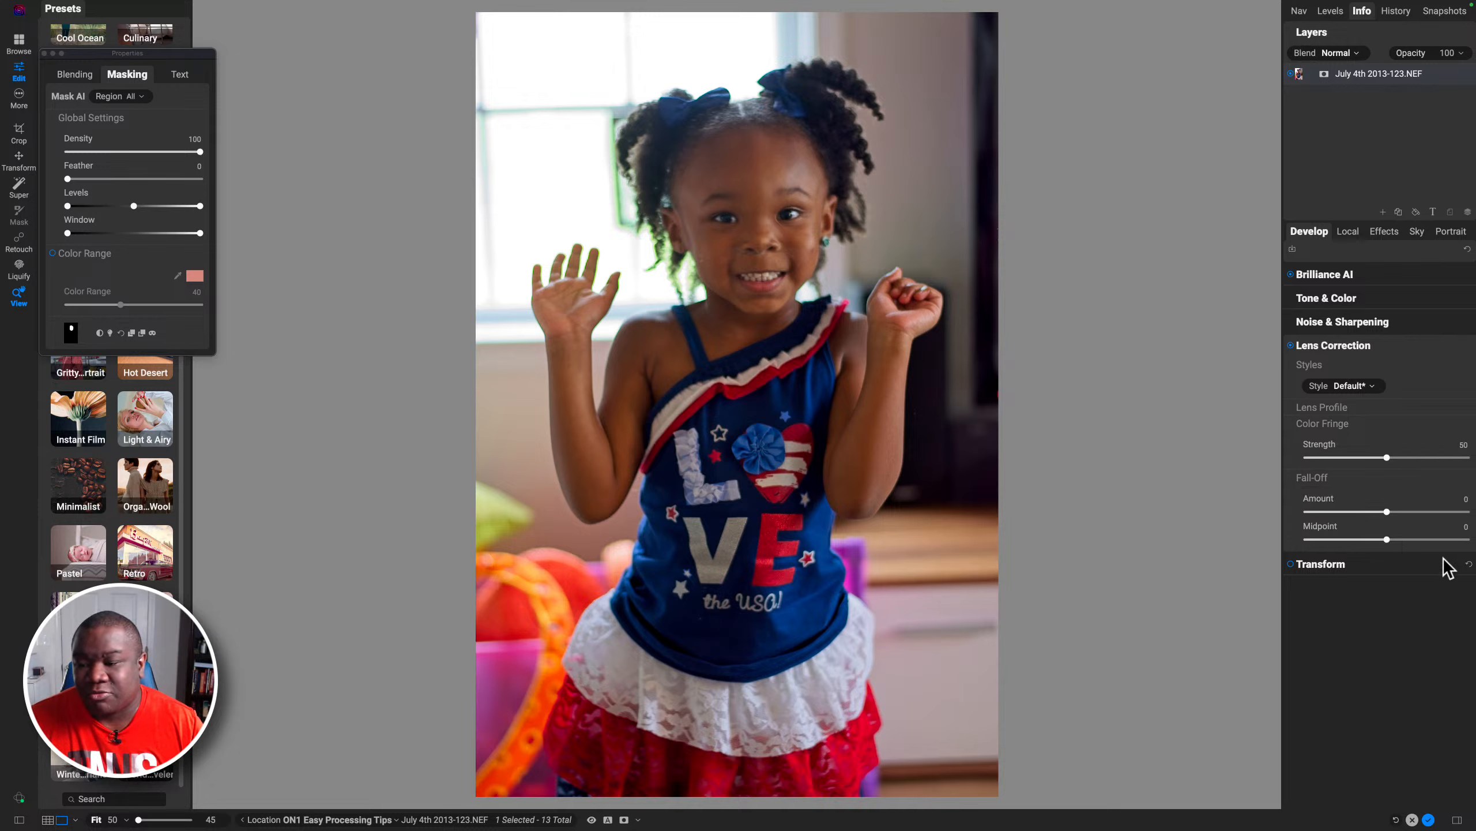
left_click(1367, 477)
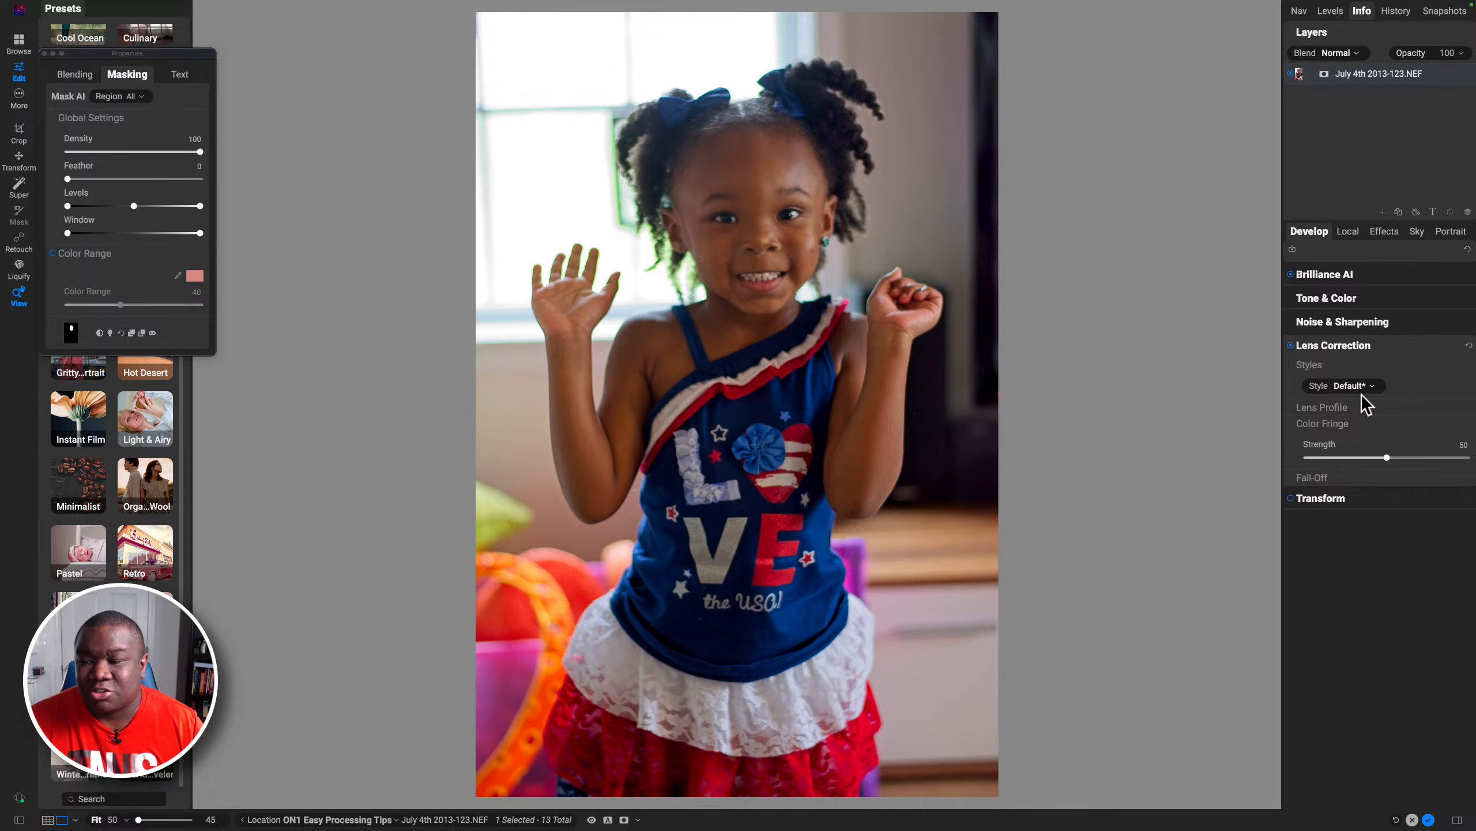
left_click(1364, 345)
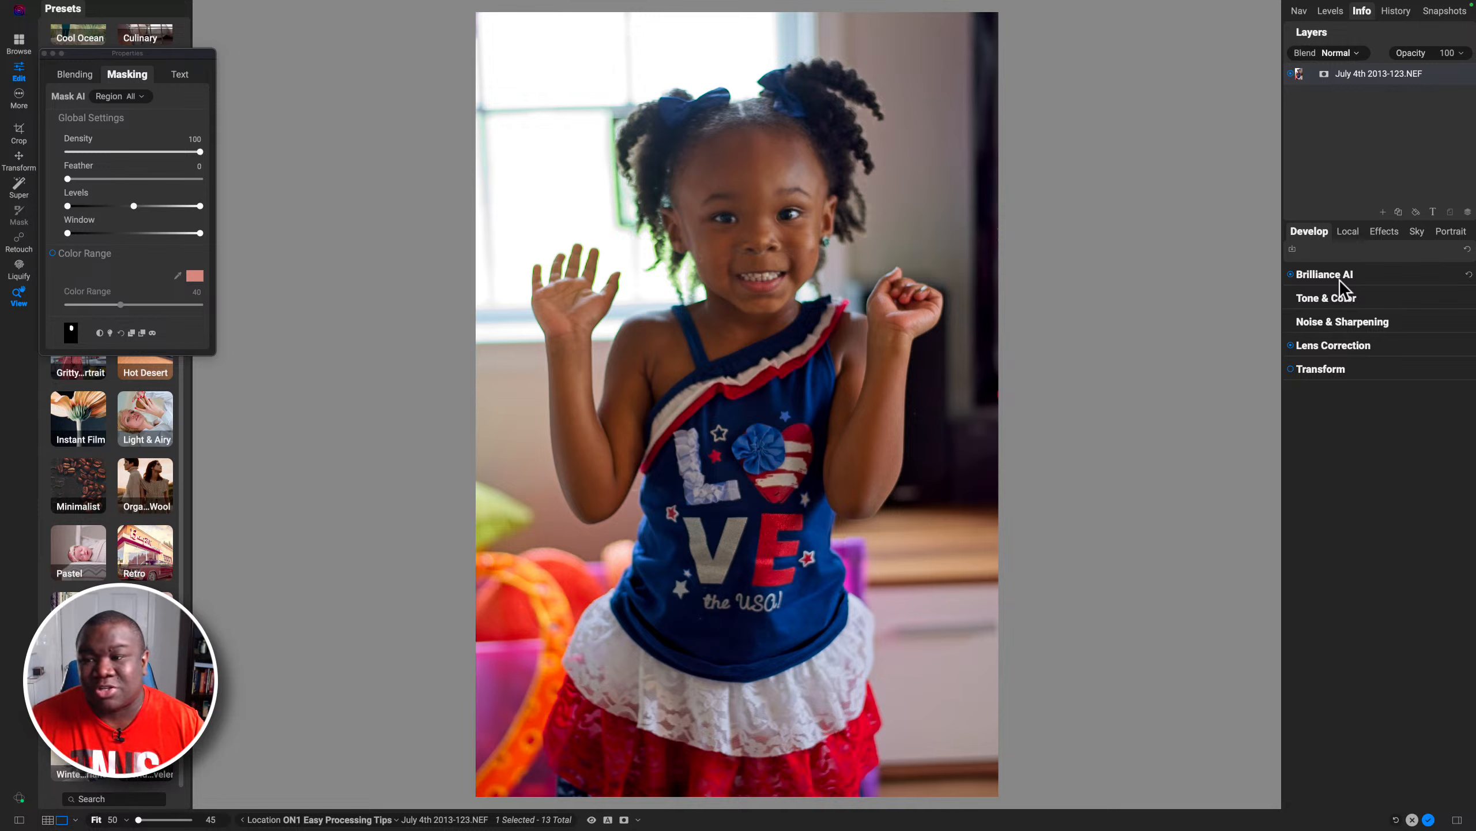
Step: Add a new local adjustment and reset its Exposure to 0
left_click(1350, 233)
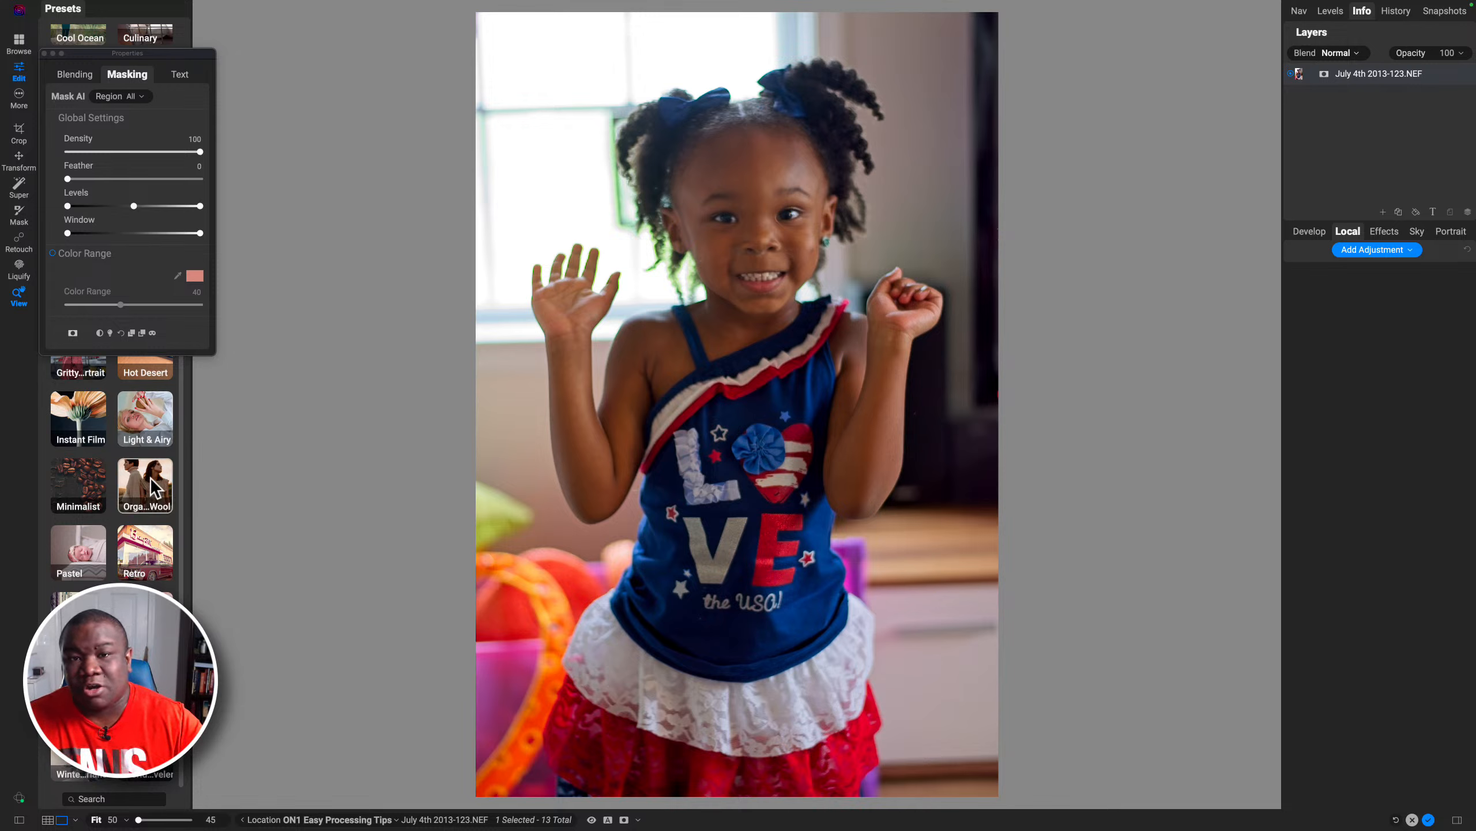
left_click(1384, 232)
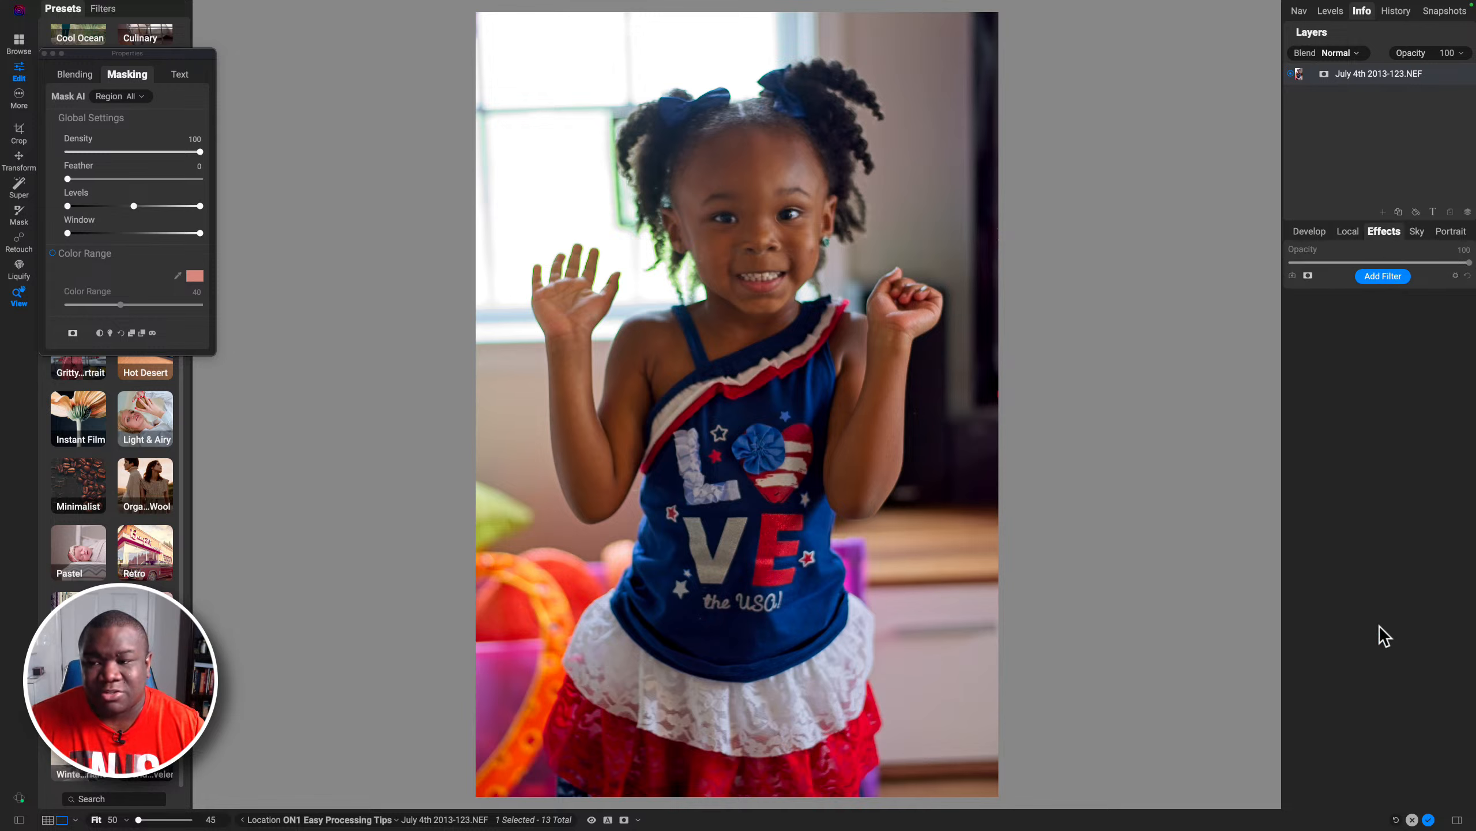
left_click(1351, 232)
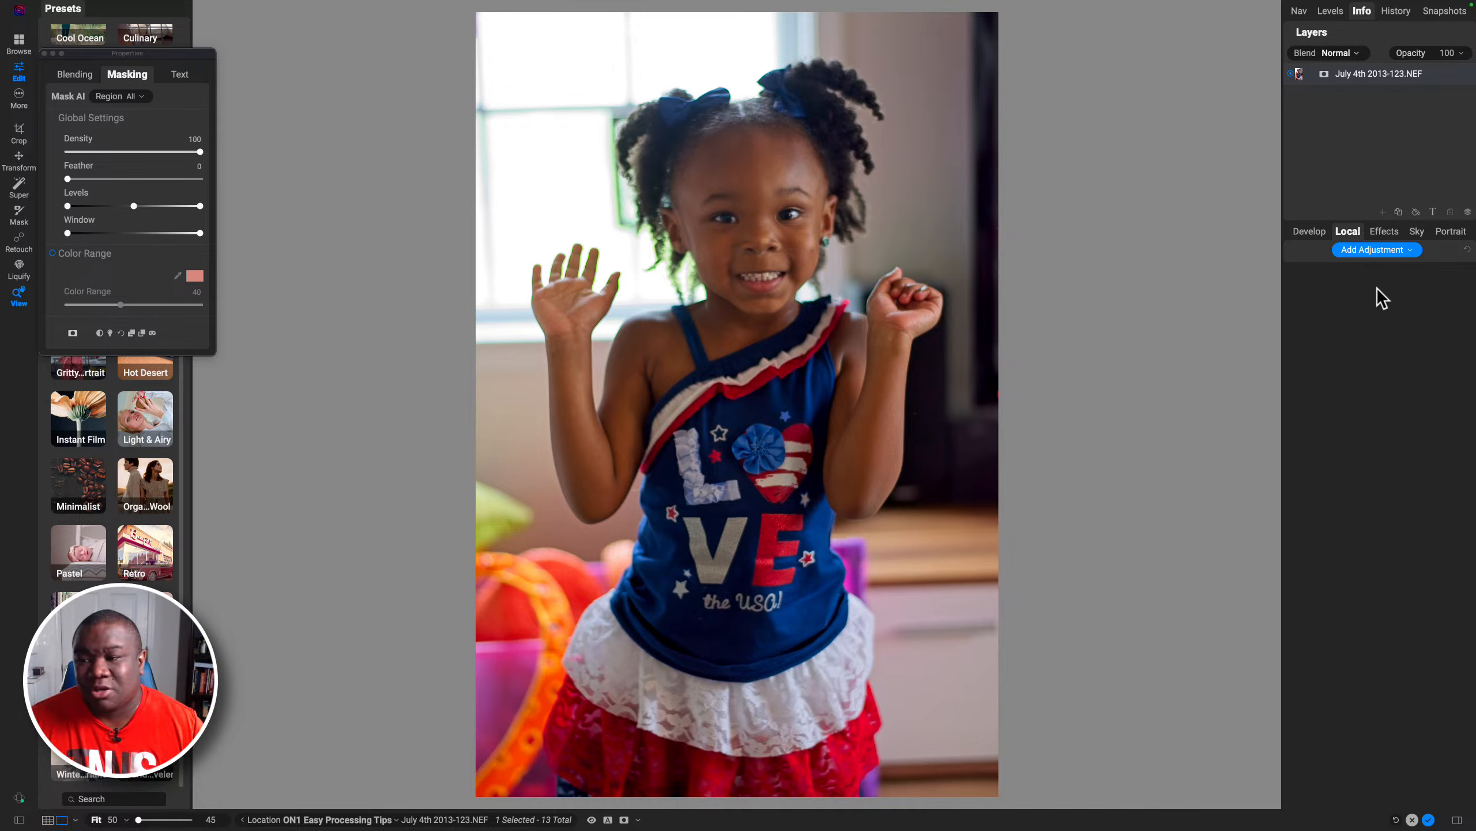
left_click(1386, 249)
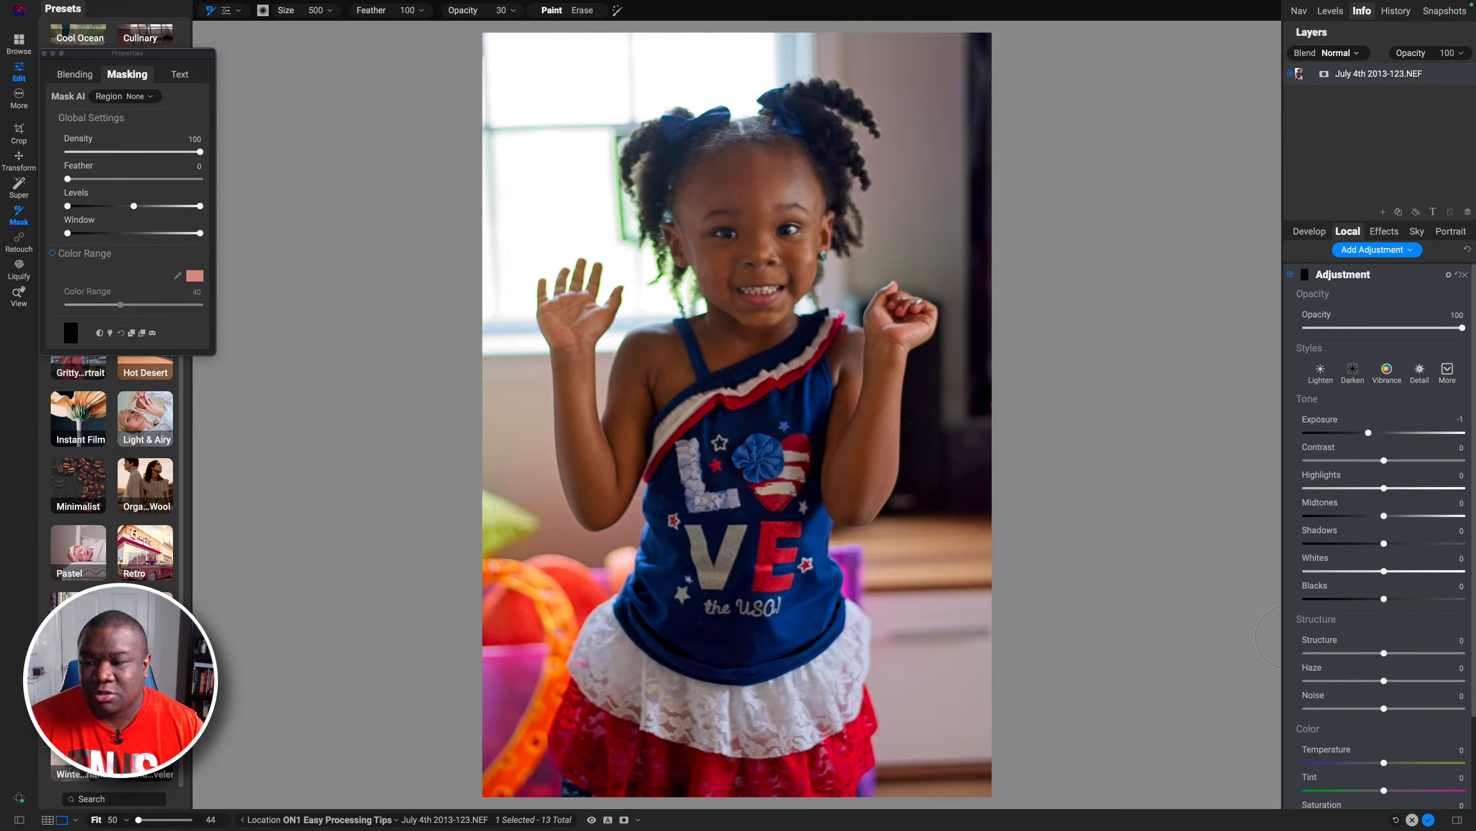
double_click(1324, 420)
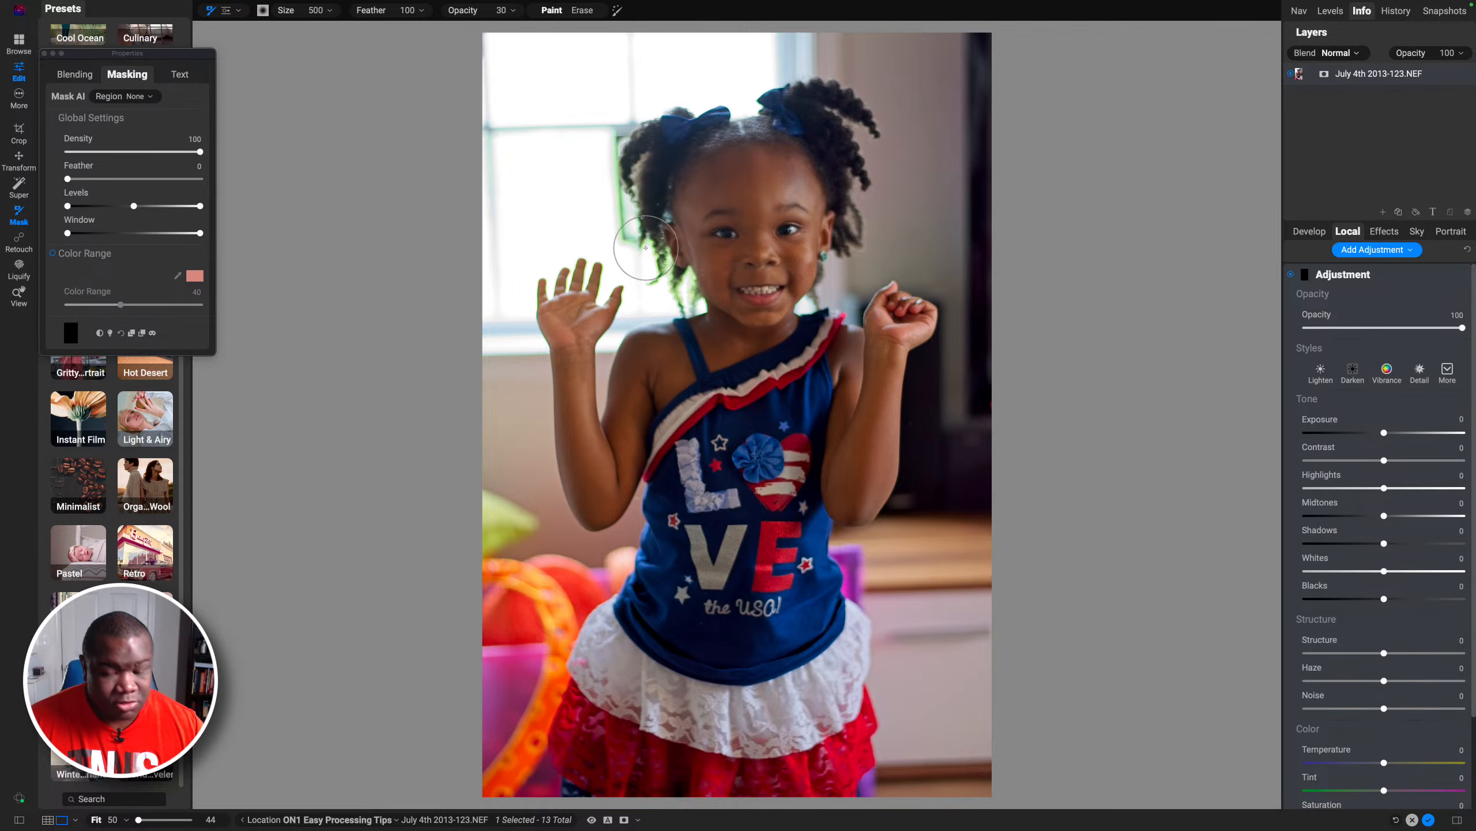
Step: Enable Color Range on the adjustment mask and sample the green fringe color at the edge of the hair
key("z")
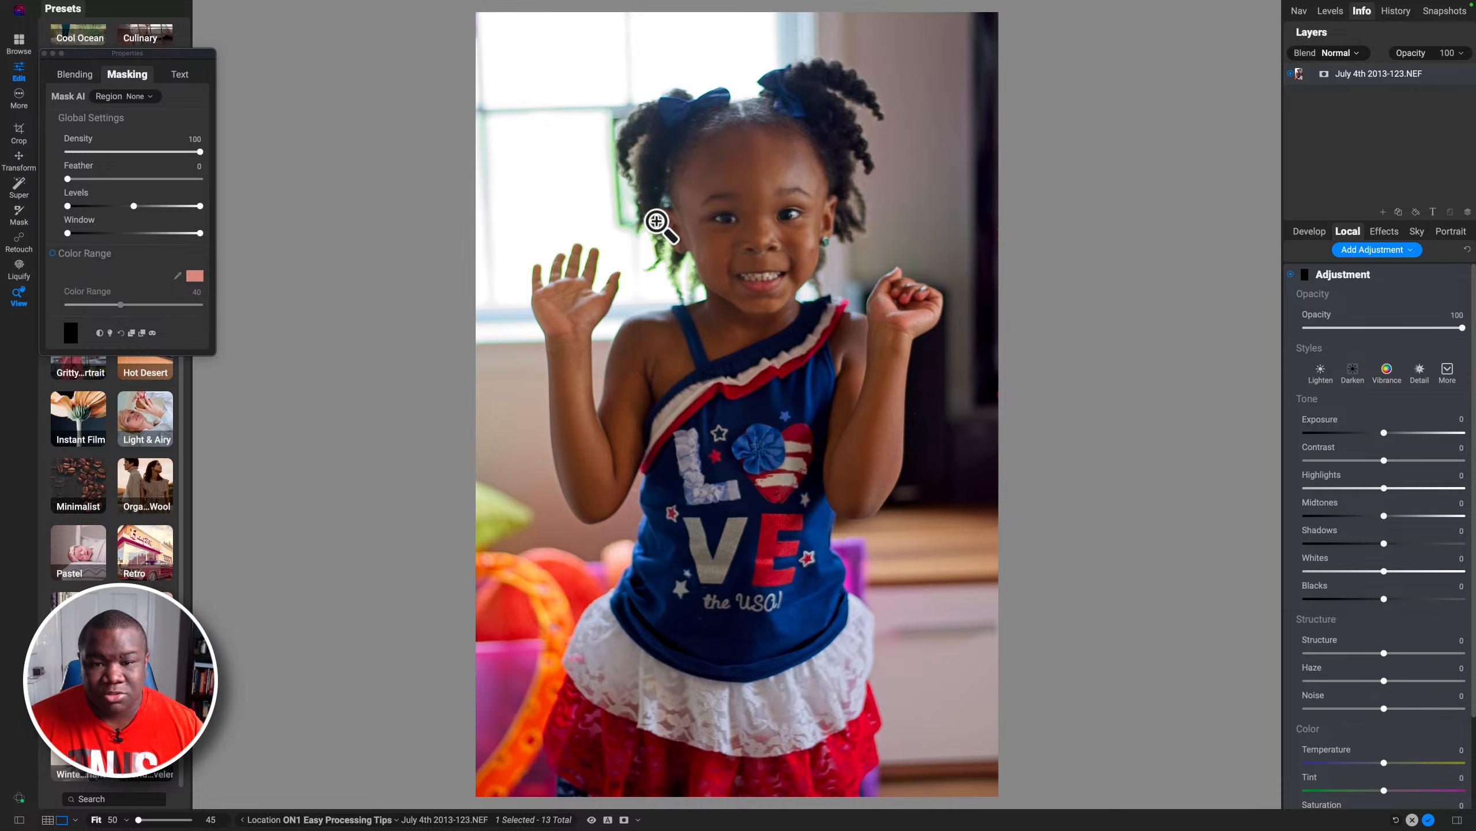
left_click(660, 228)
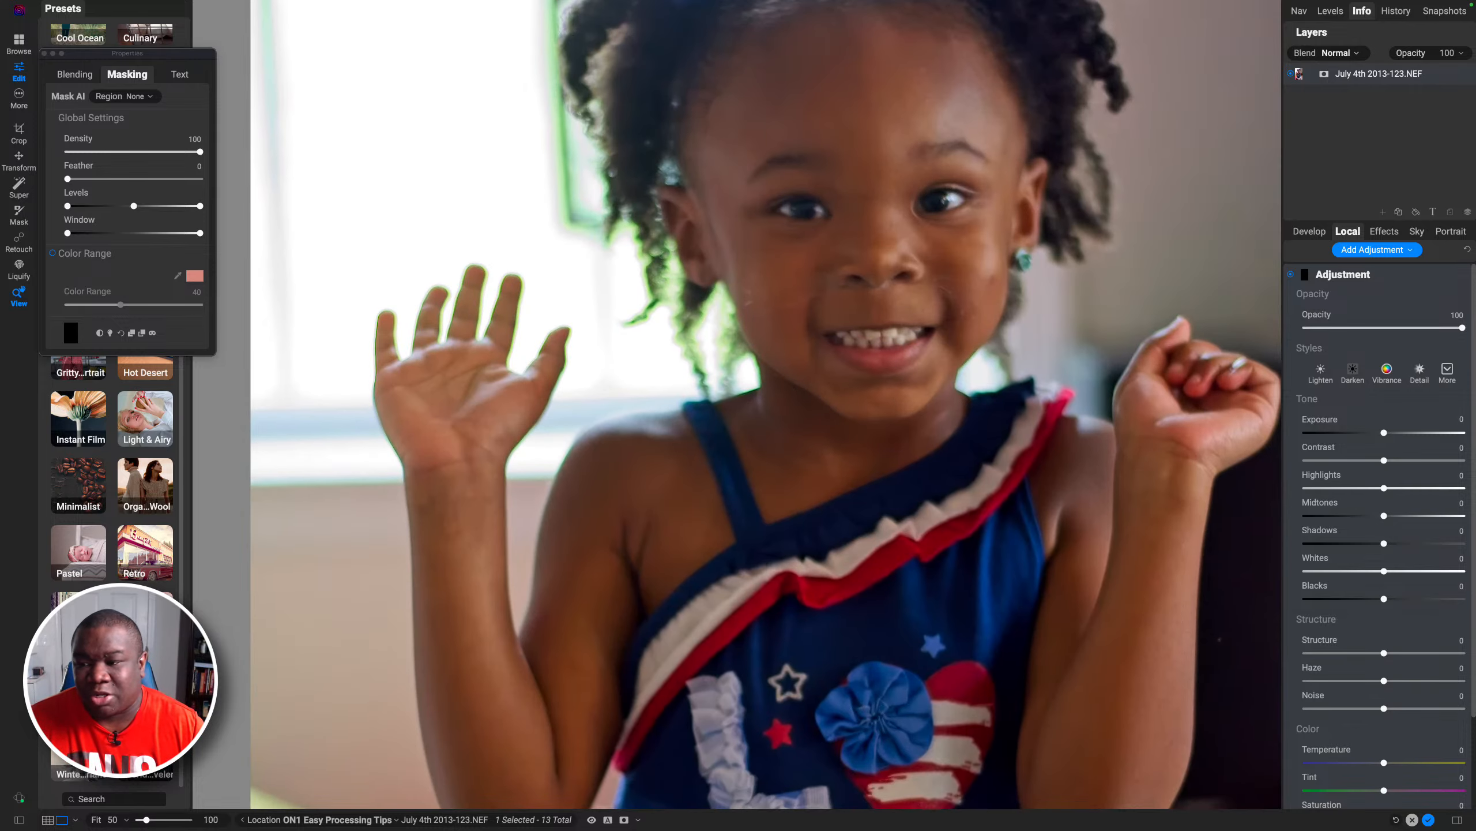
left_click(1304, 277)
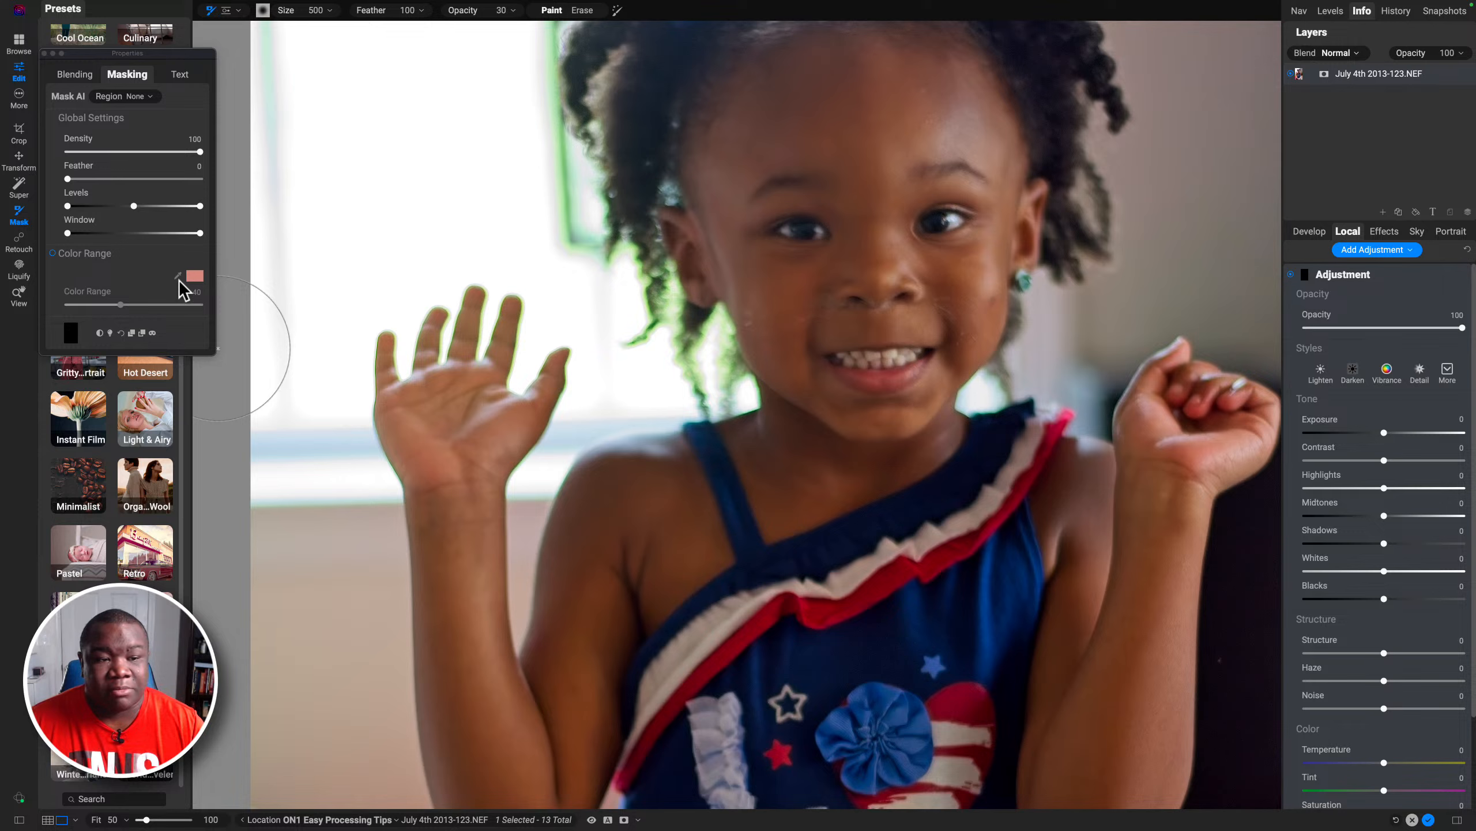
left_click(64, 256)
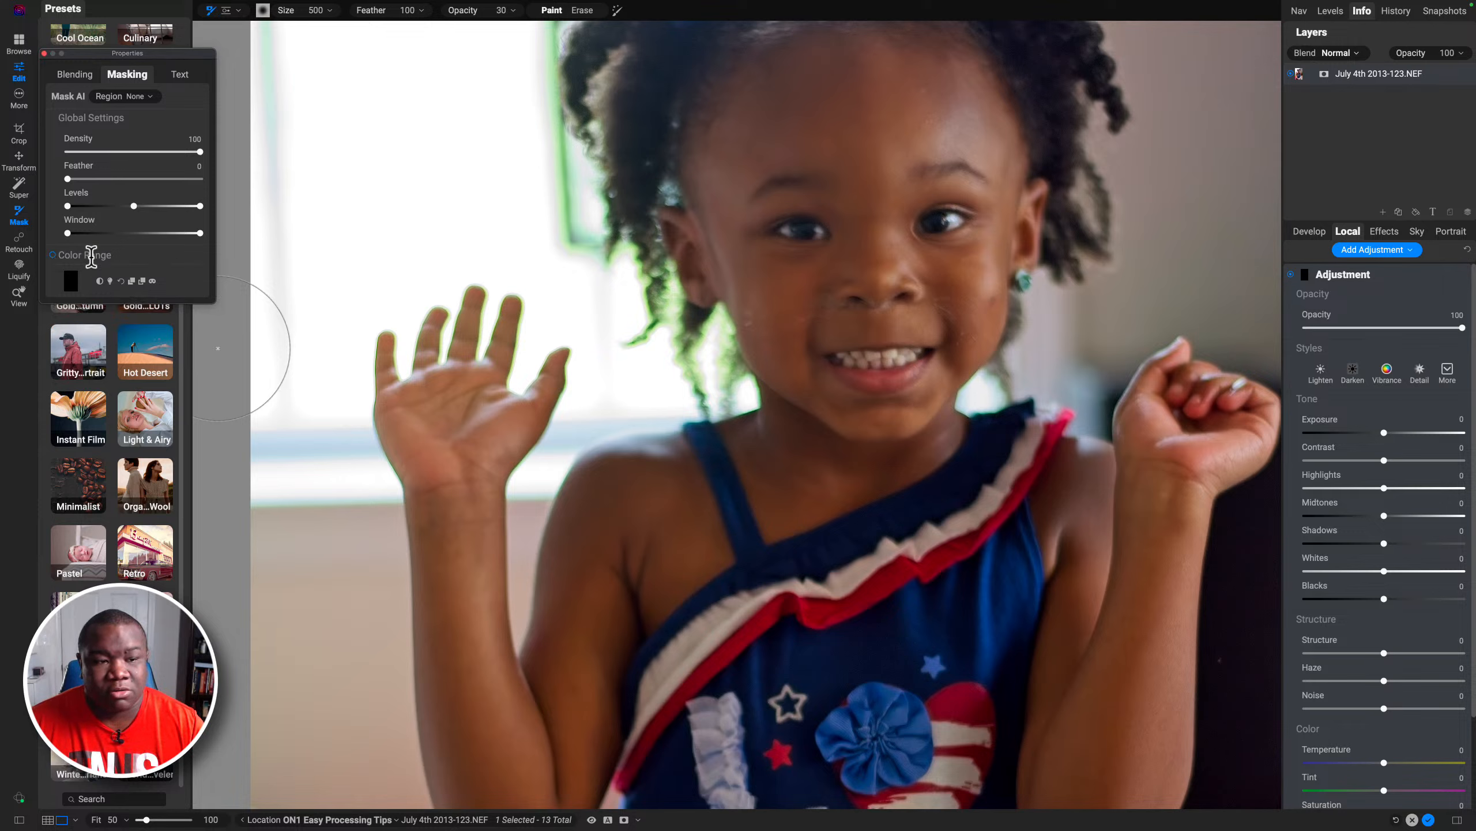
left_click(52, 255)
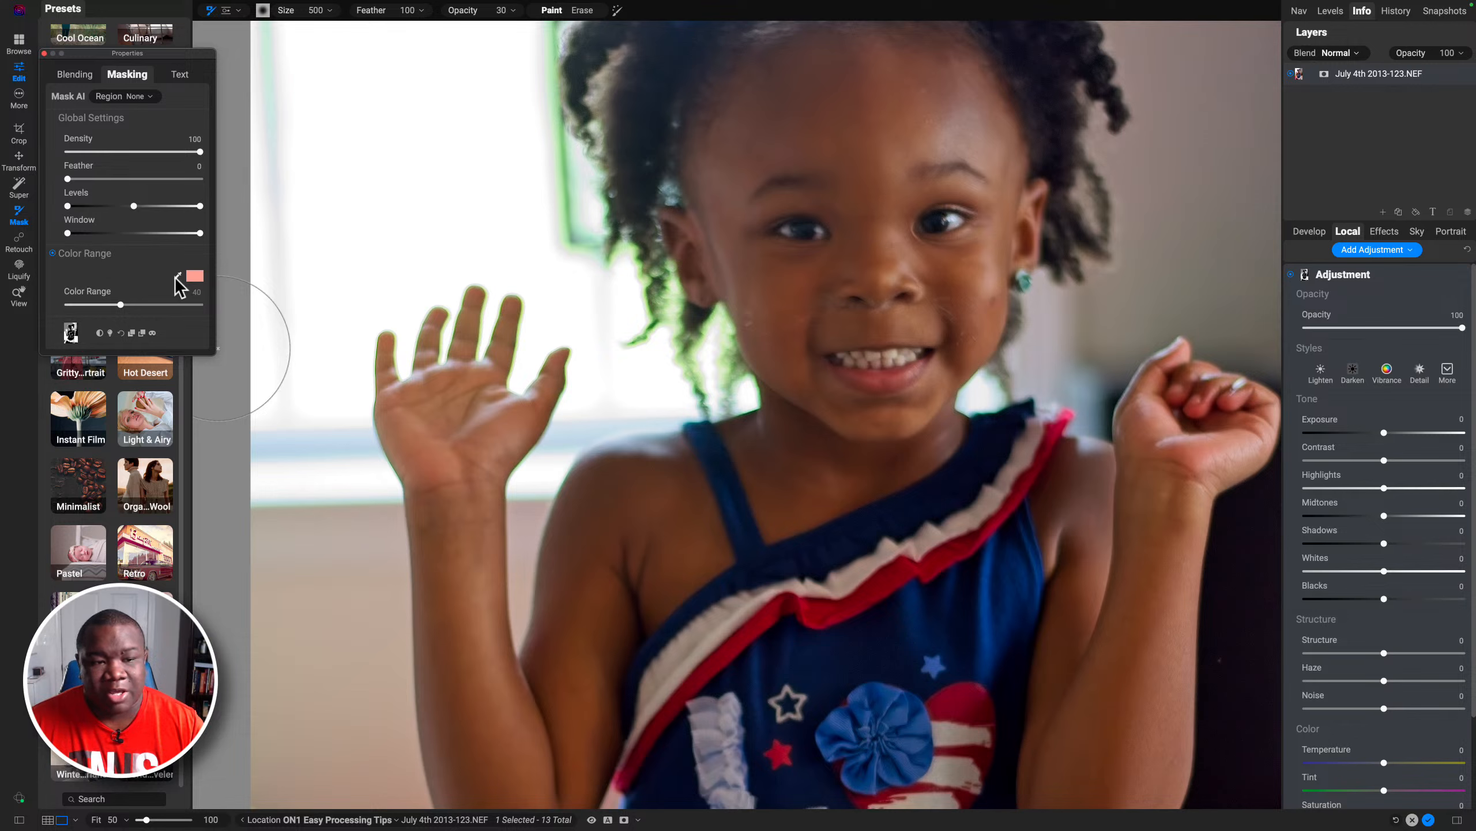
left_click(178, 277)
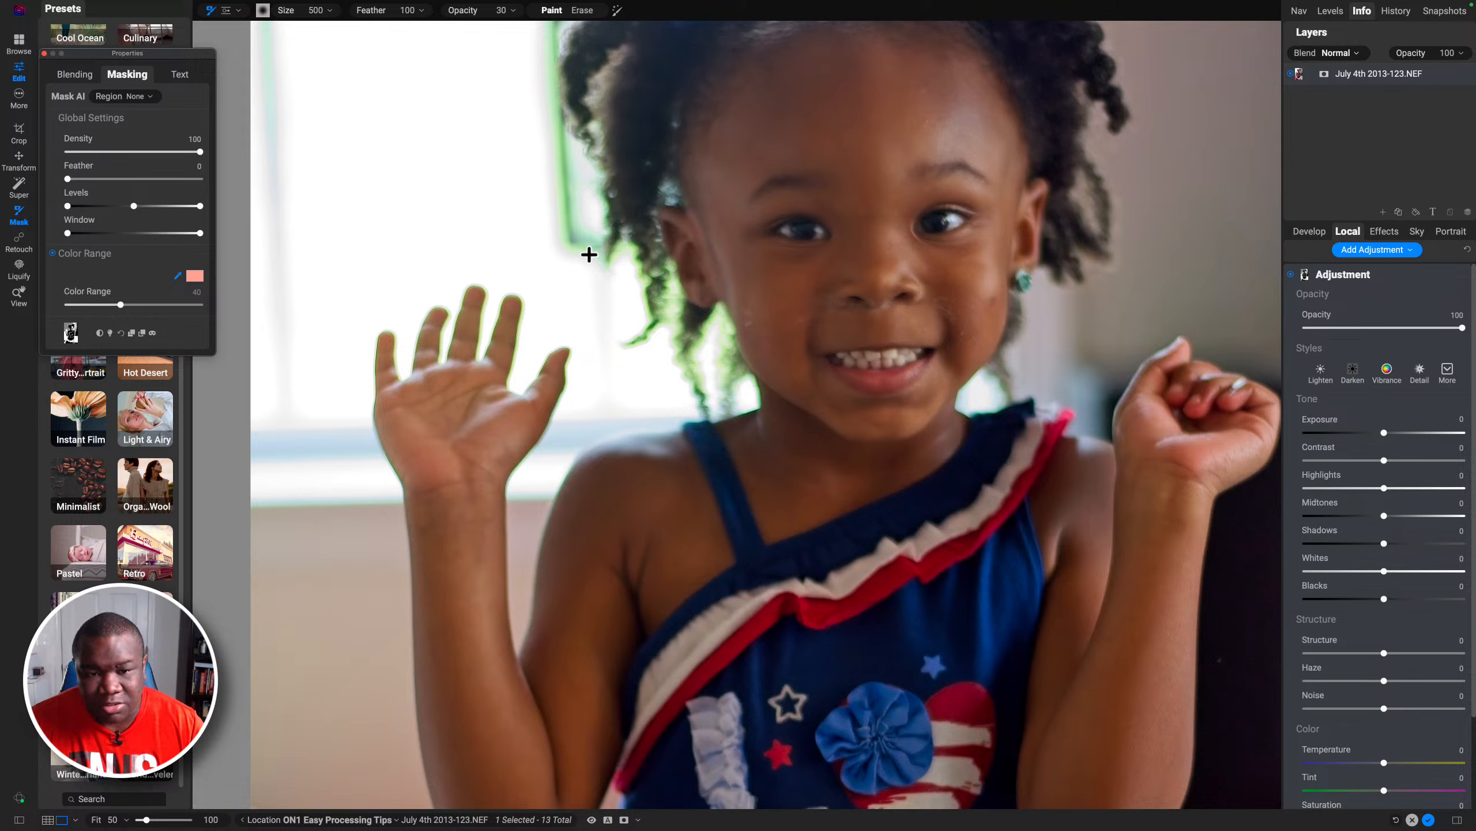
left_click(623, 247)
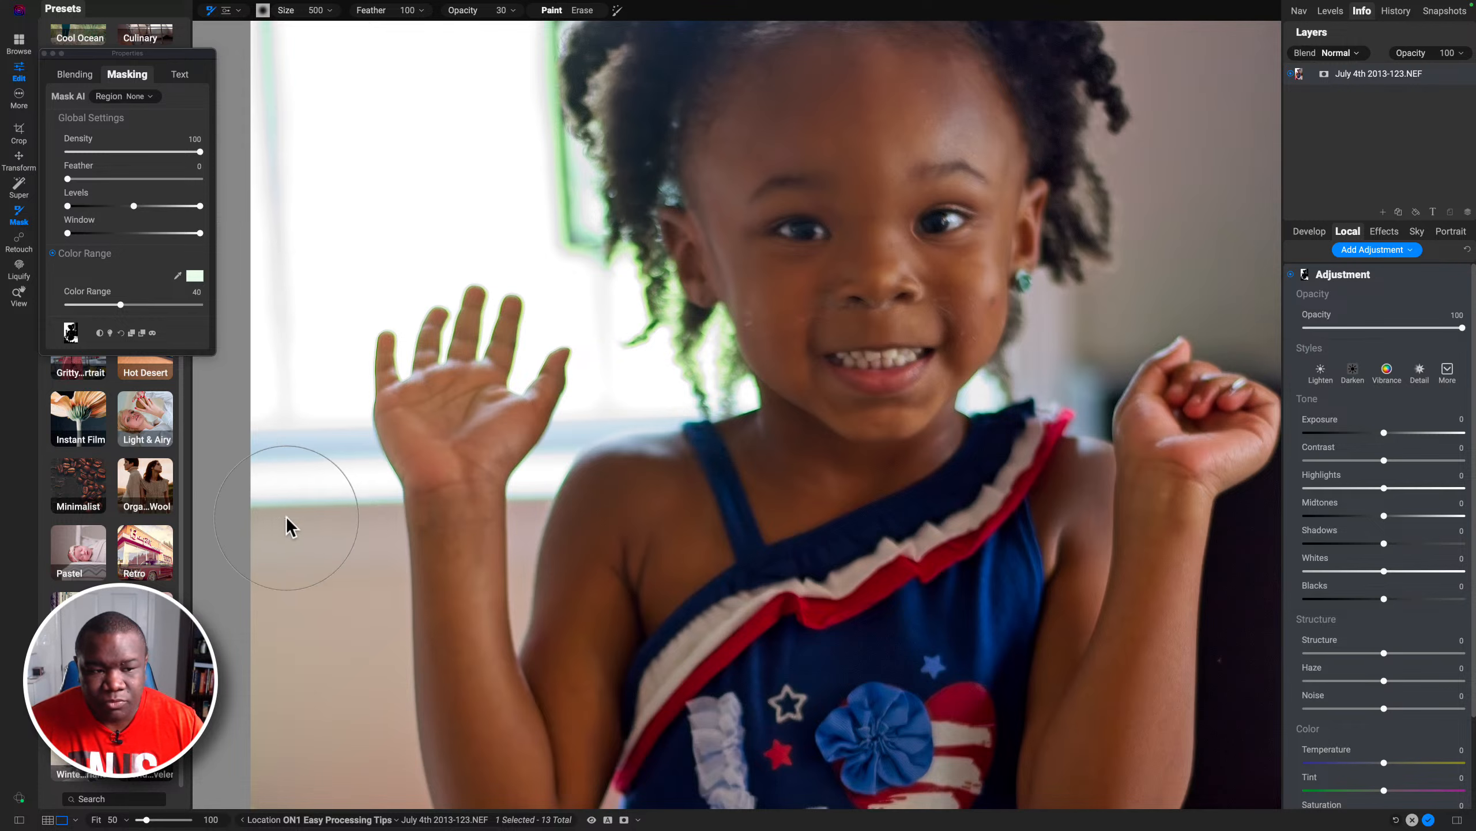
Step: Set the mask's color range to 25 and its feather to 20 while previewing the mask overlay
key("super+m")
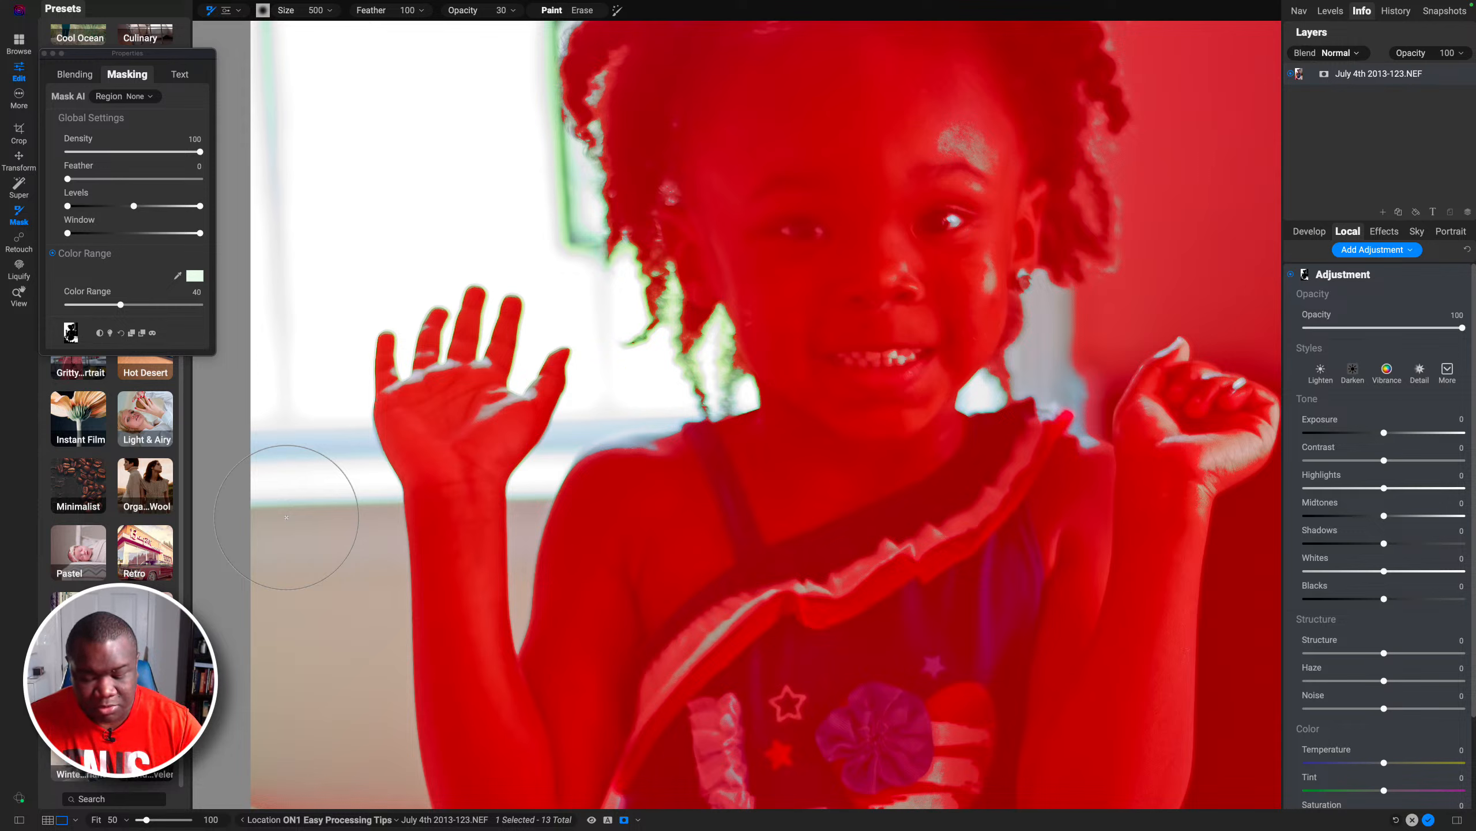
key("super+0")
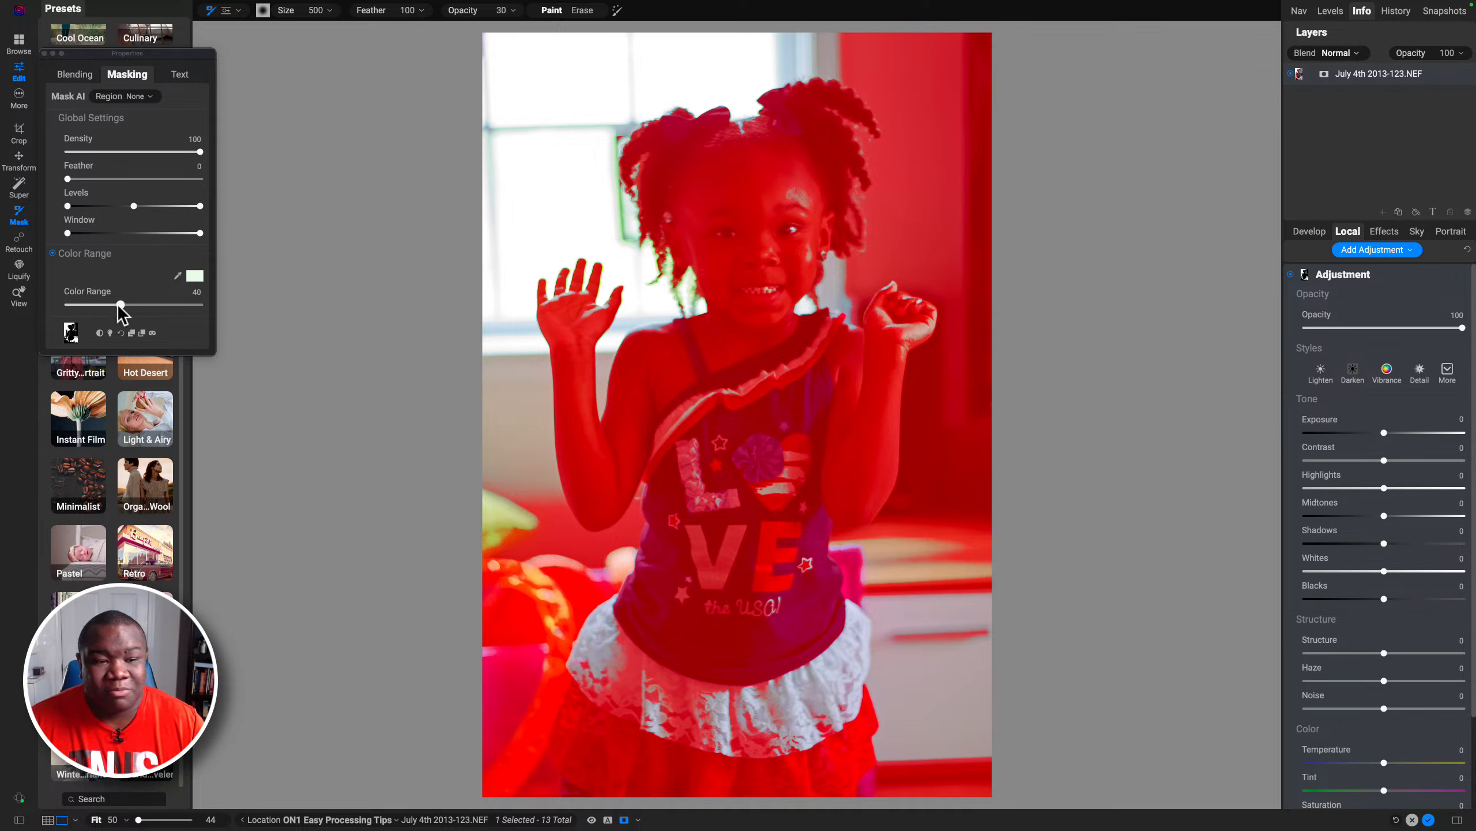
left_click_drag(121, 303, 102, 304)
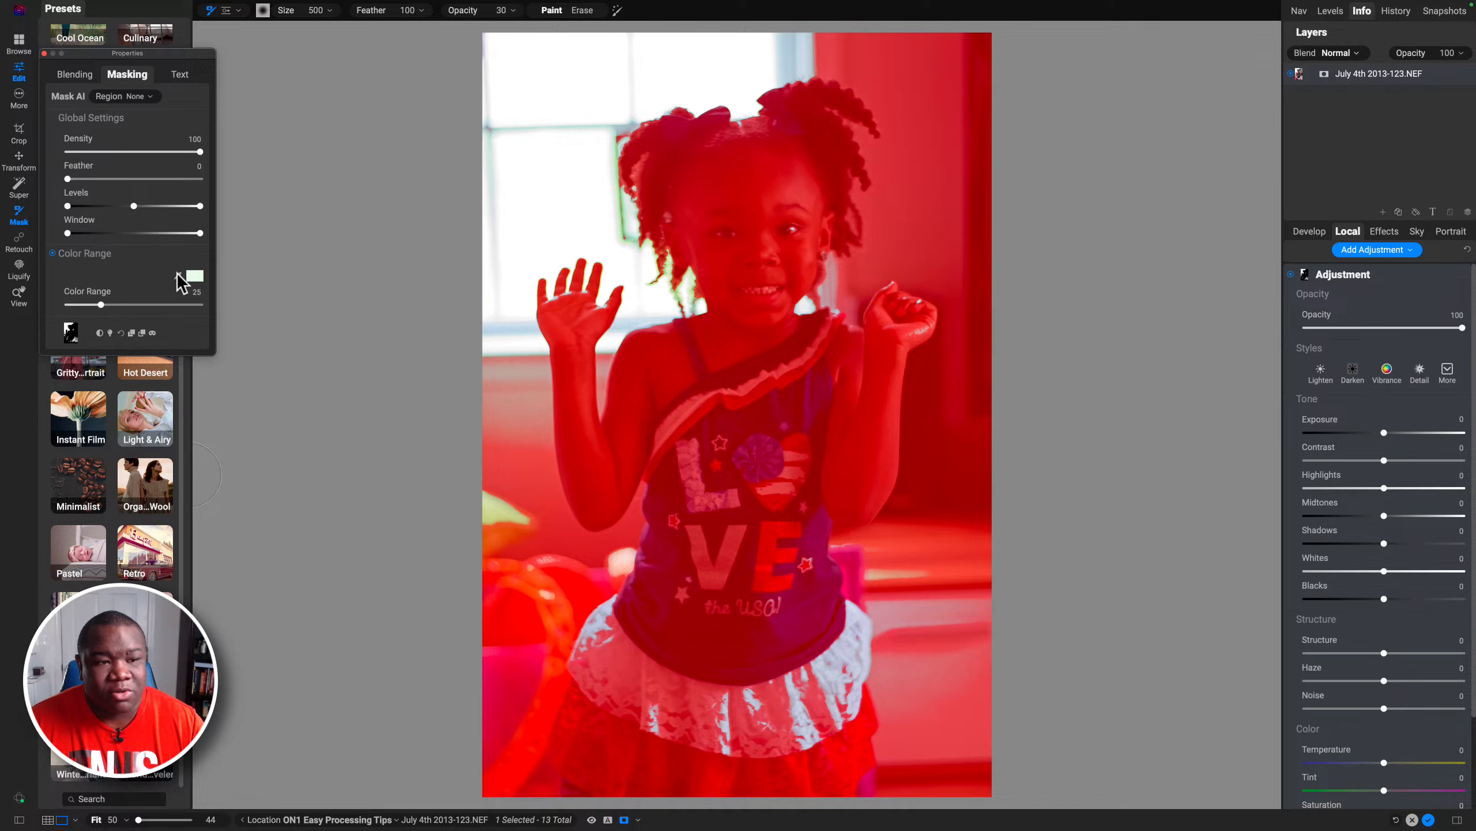
left_click_drag(68, 180, 95, 180)
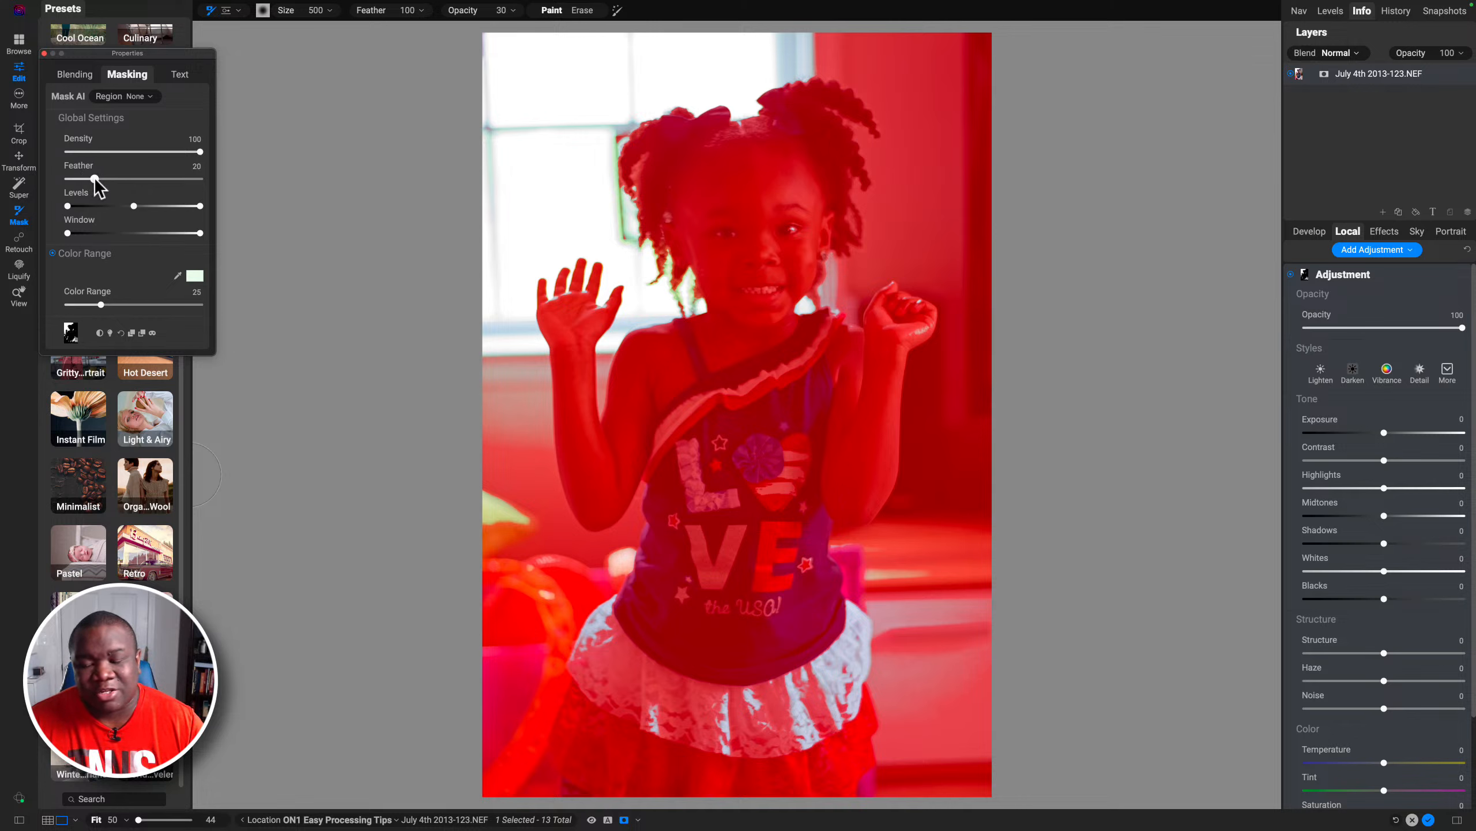
Step: Switch the mask view to Grayscale and set the adjustment's Saturation to -100
left_click(624, 820)
left_click(639, 819)
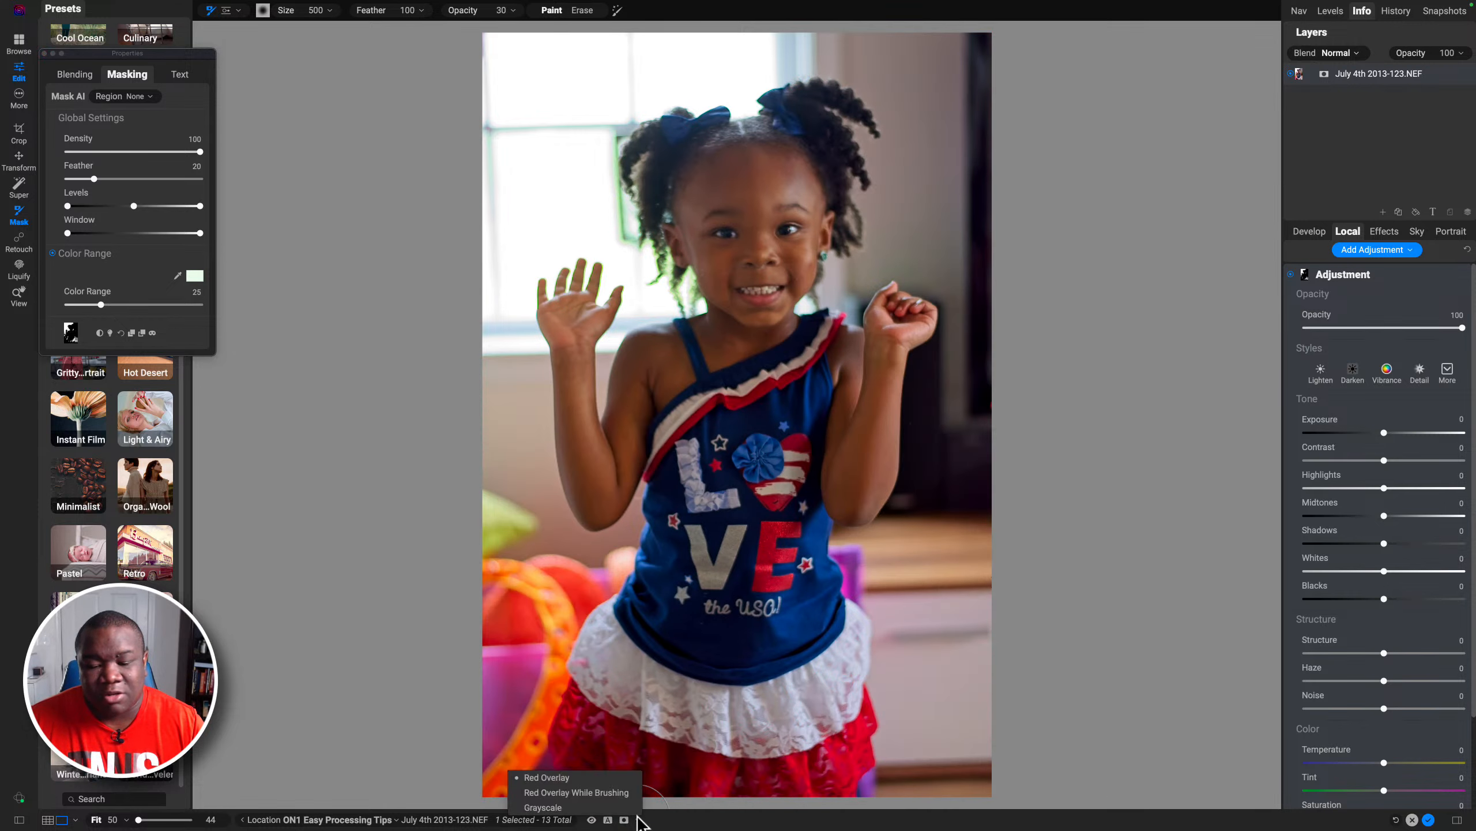
left_click(553, 807)
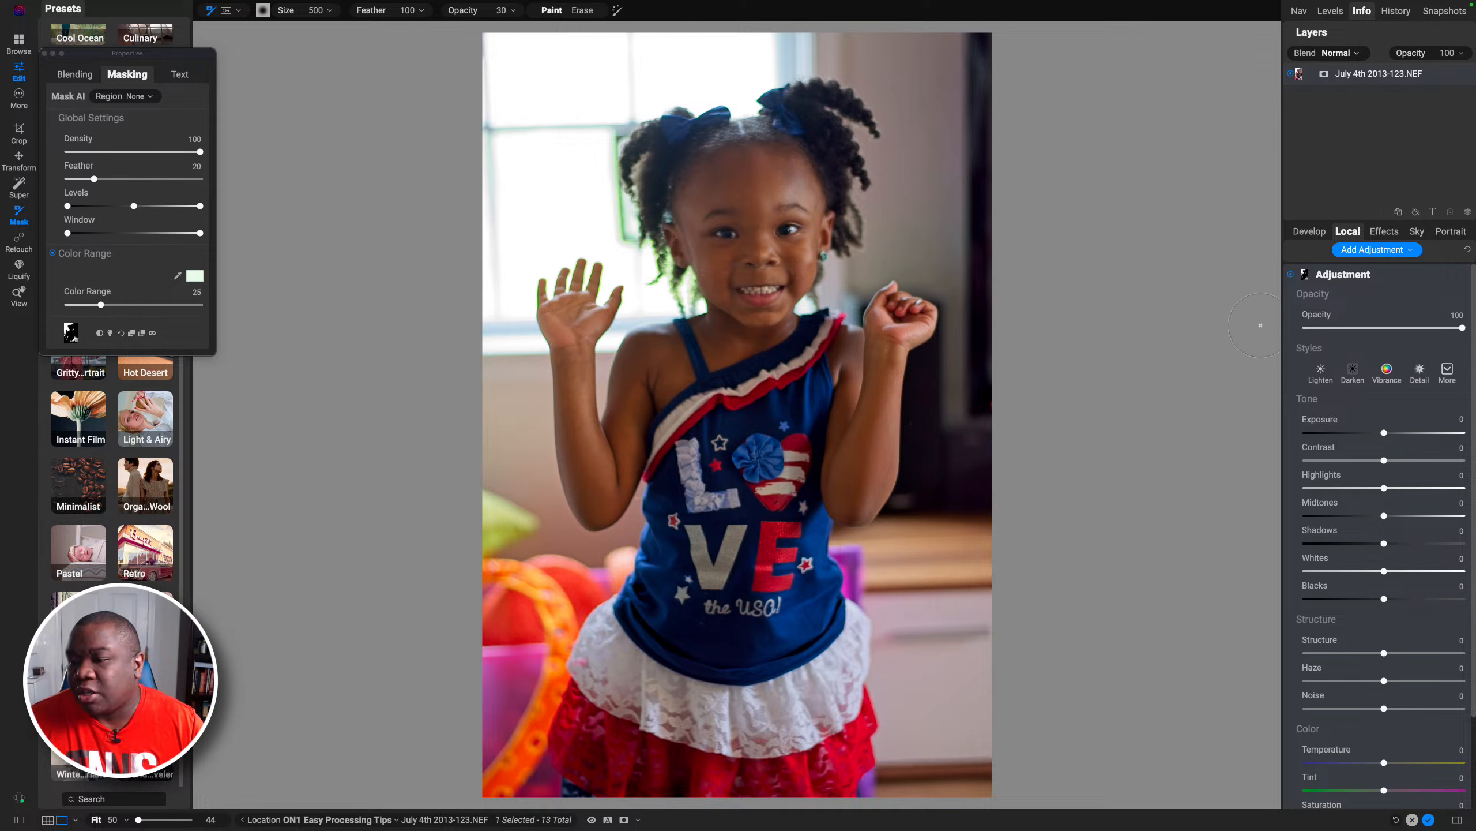
scroll(1347, 474, "down", 4)
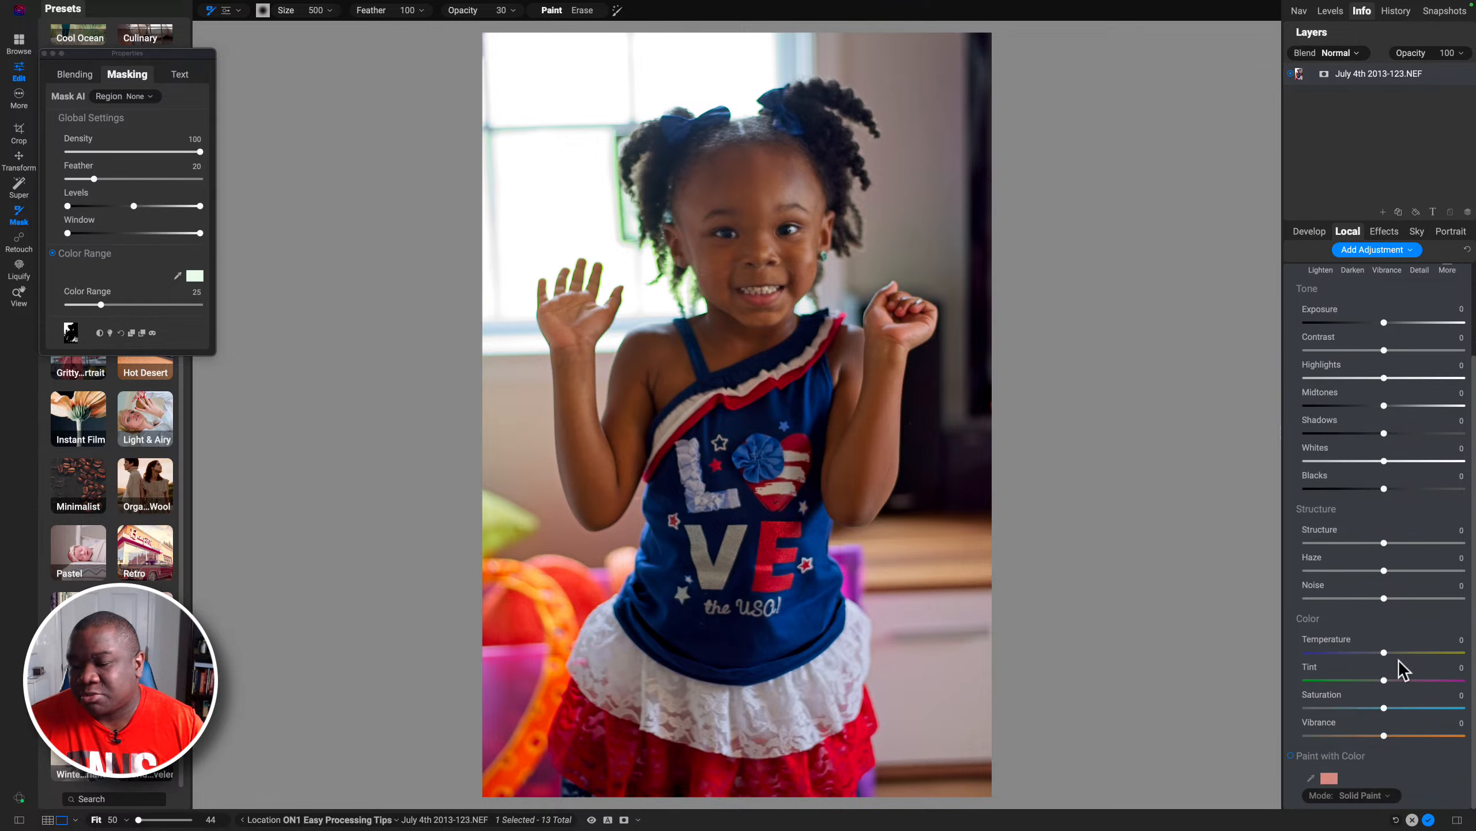
left_click_drag(1384, 708, 1237, 715)
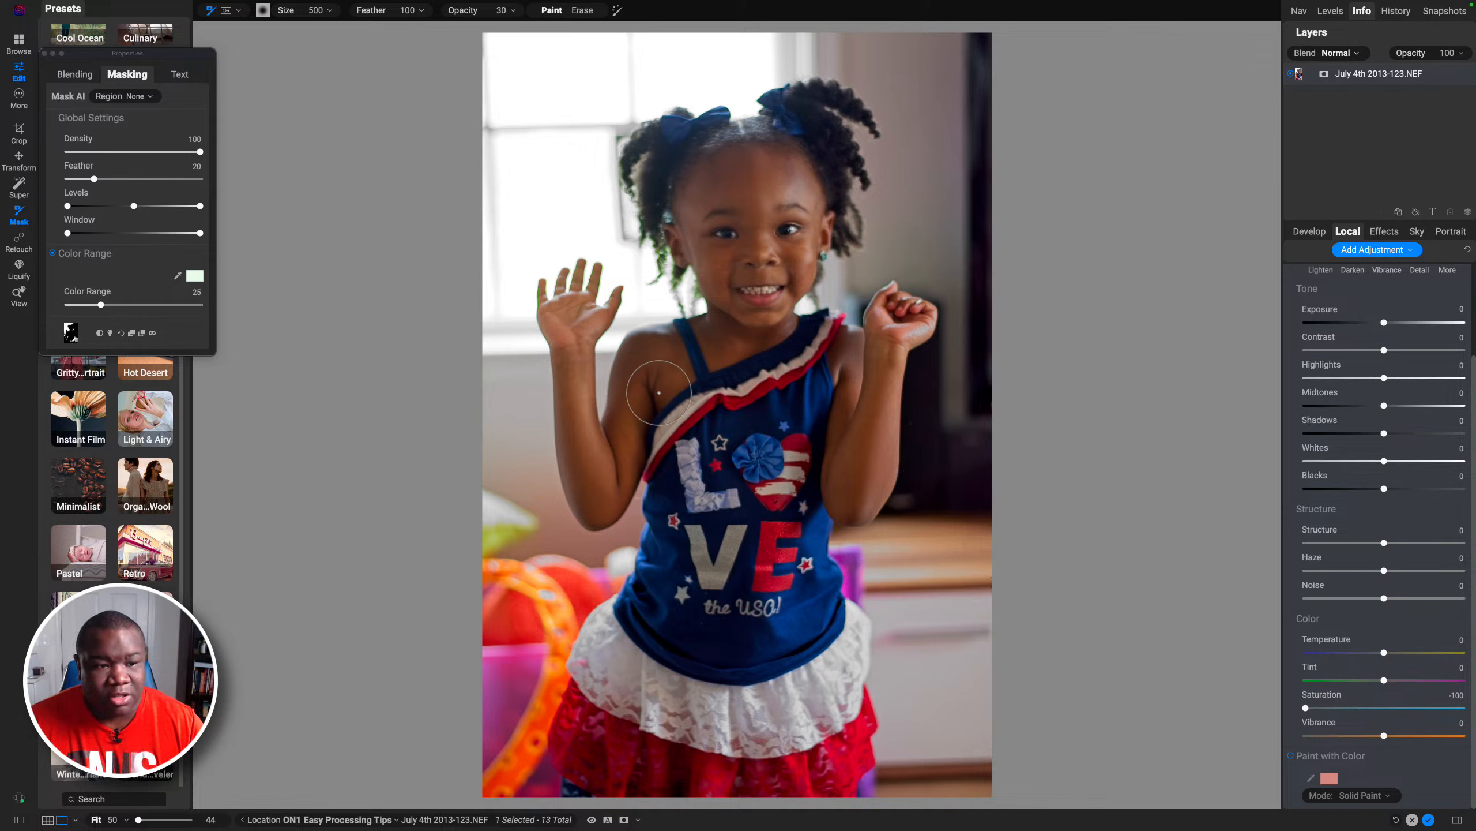
Step: Widen the mask's color range to 61 while toggling the mask preview
left_click(70, 333)
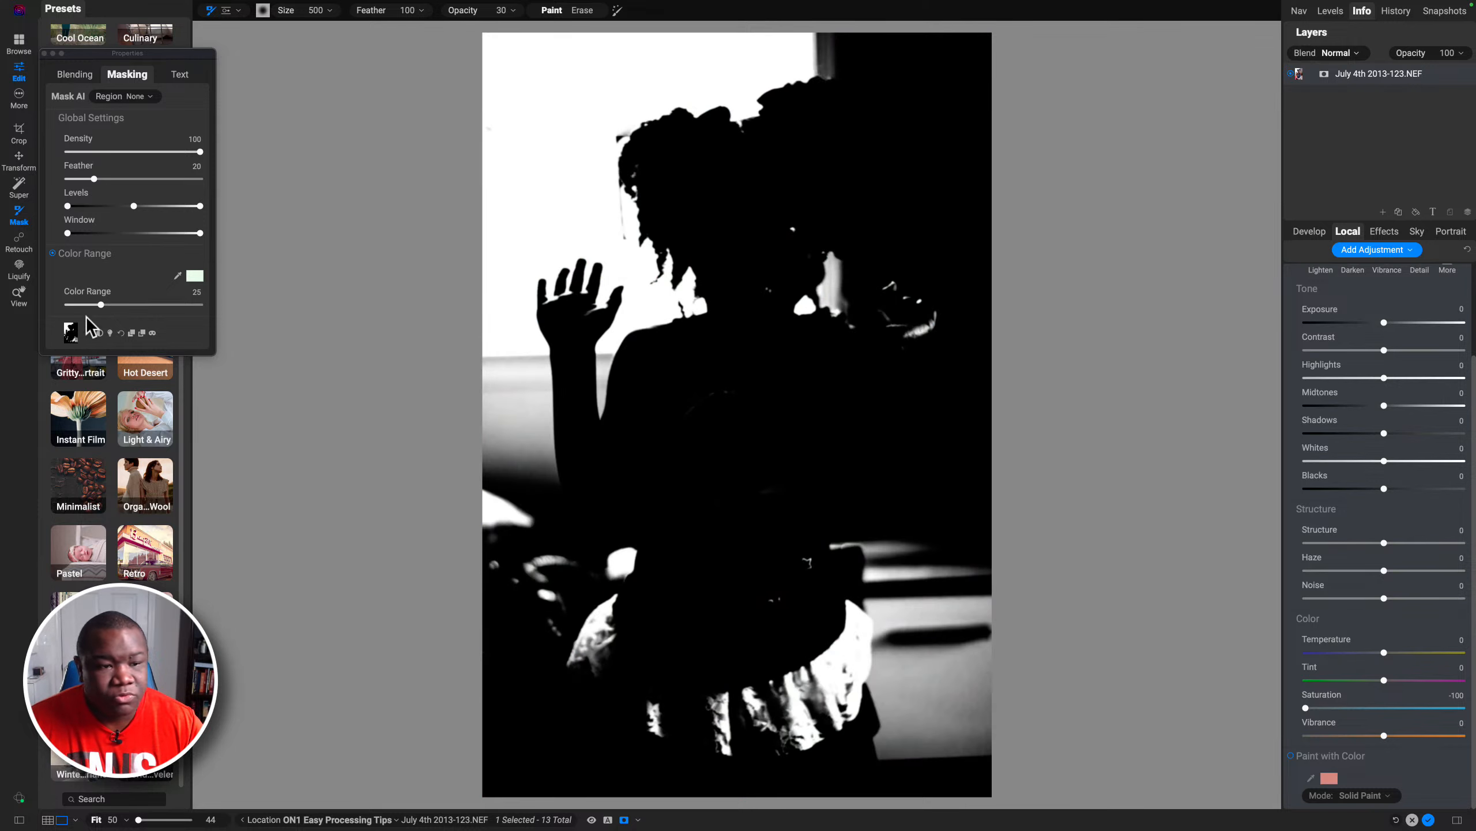
left_click_drag(102, 311, 150, 306)
key("o")
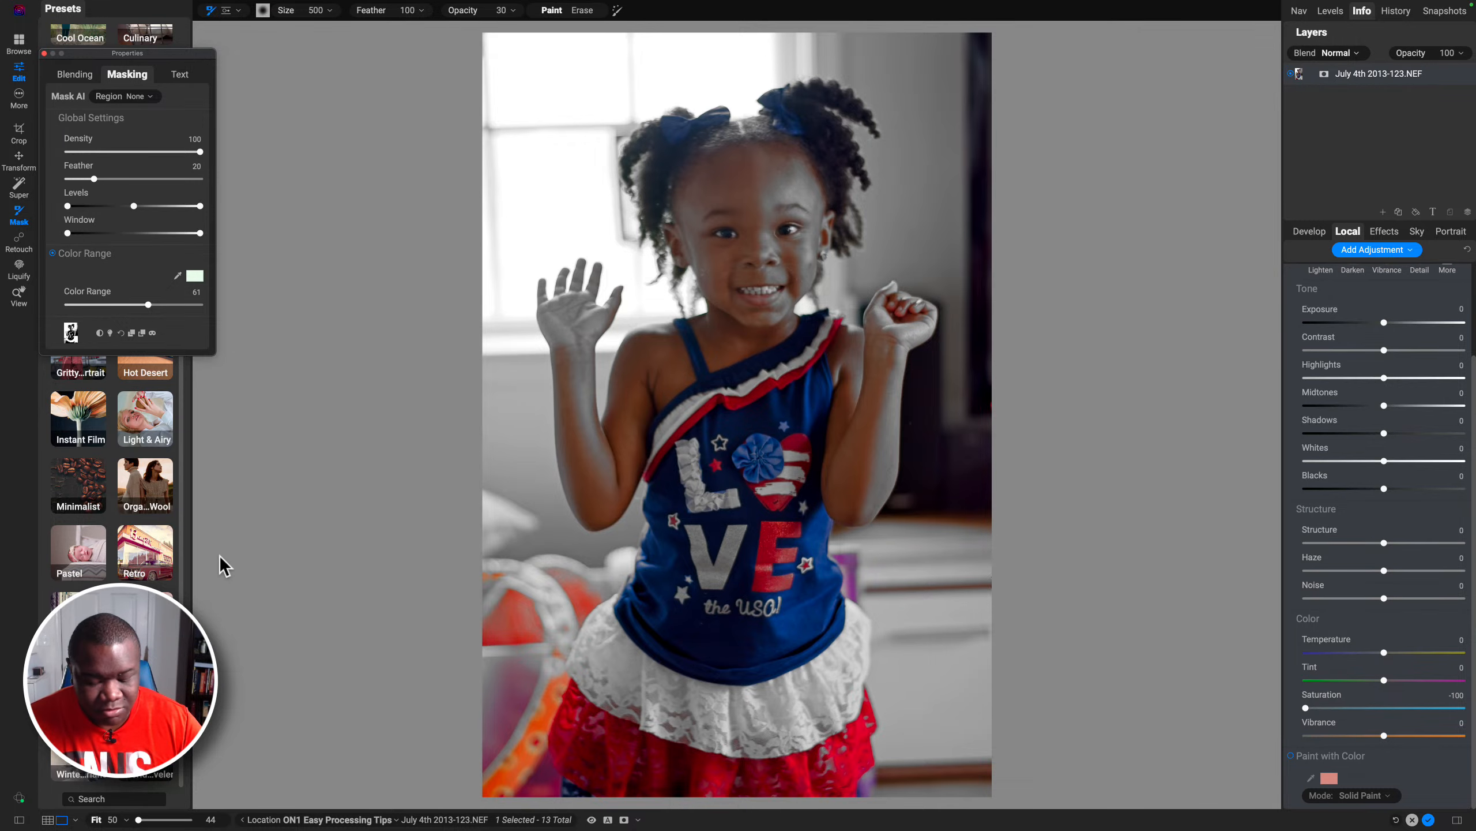
key("m")
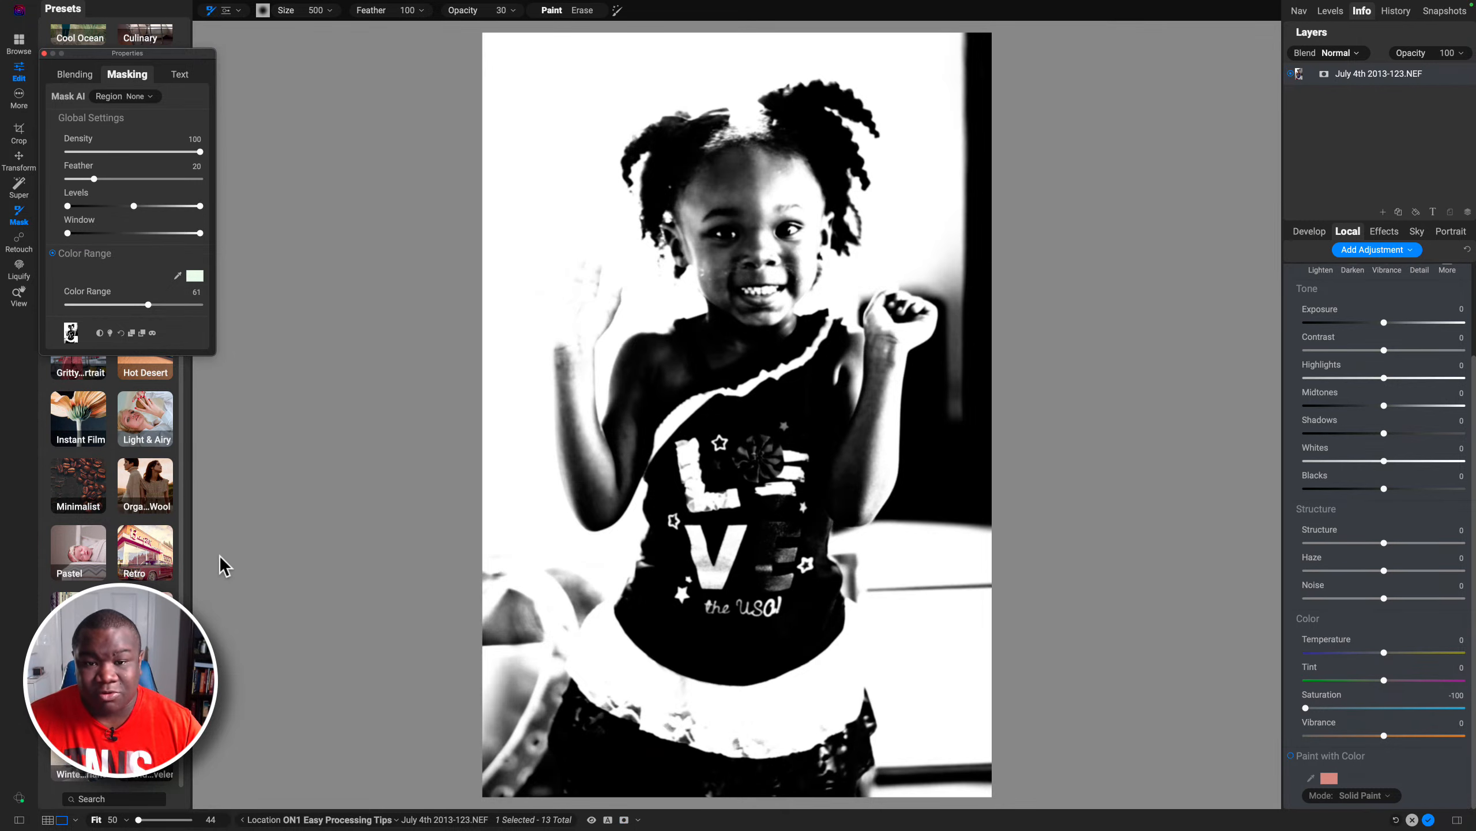
key("ctrl+m")
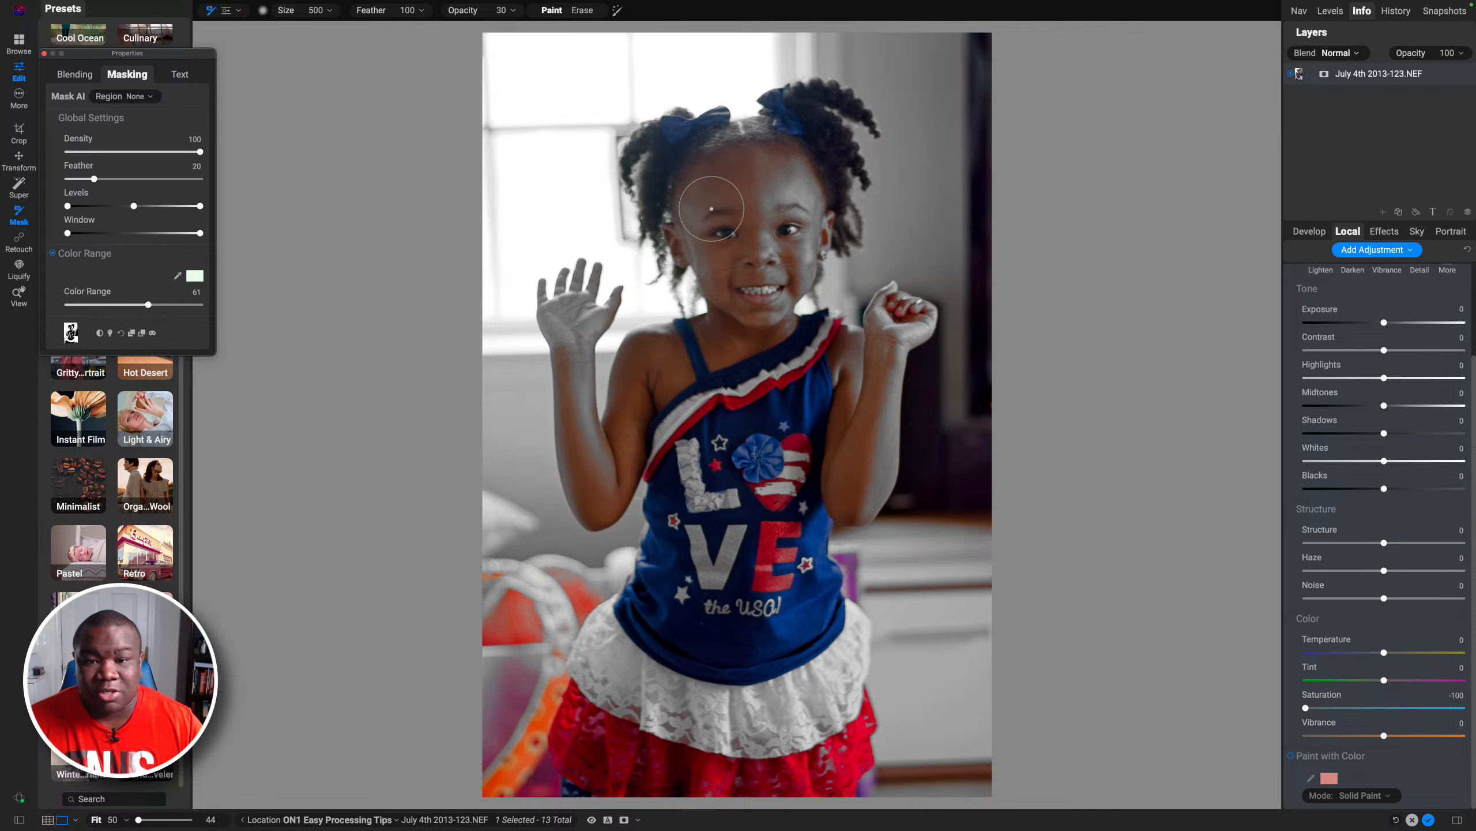
Step: Switch to an Erase brush at size 800 and opacity 100, and erase the mask over the face and raised arm
key("x")
key("bracketright")
key("bracketright")
key("bracketright")
key("bracketright")
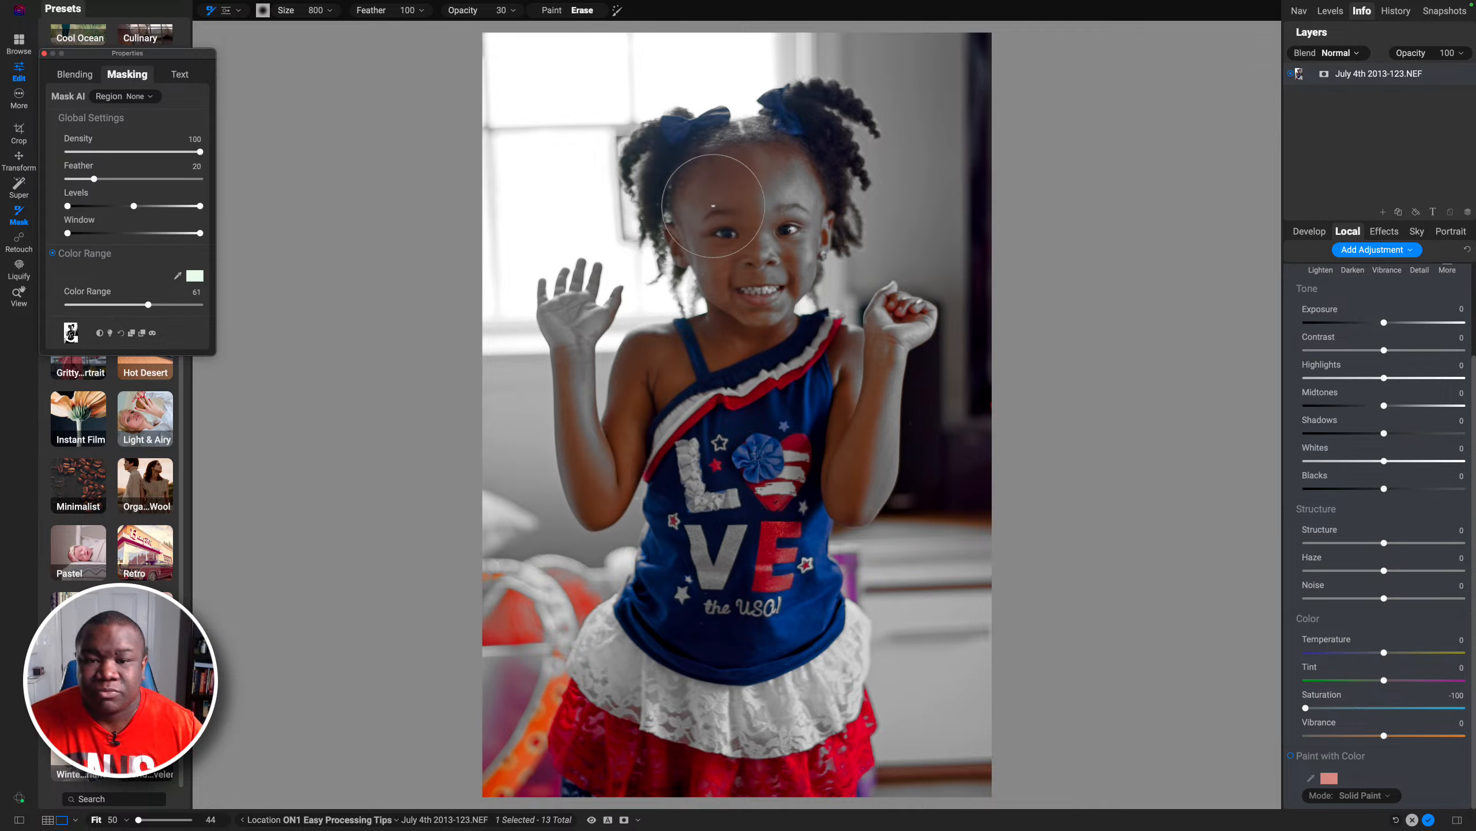
mouse_move(736, 182)
left_mouse_down()
mouse_move(779, 214)
mouse_move(785, 244)
mouse_move(755, 274)
mouse_move(759, 308)
mouse_move(770, 179)
left_mouse_up()
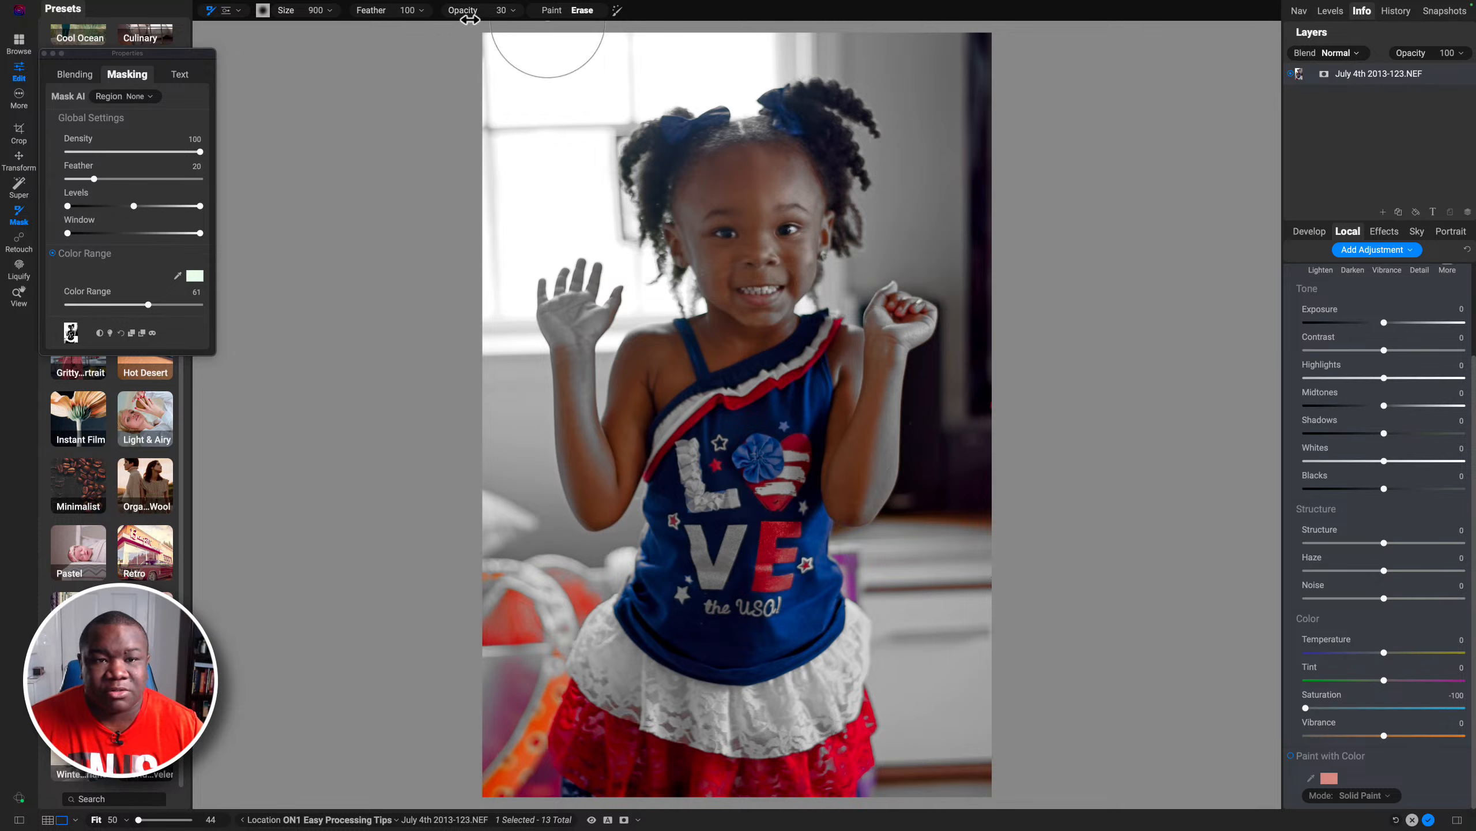
left_click_drag(461, 15, 614, 14)
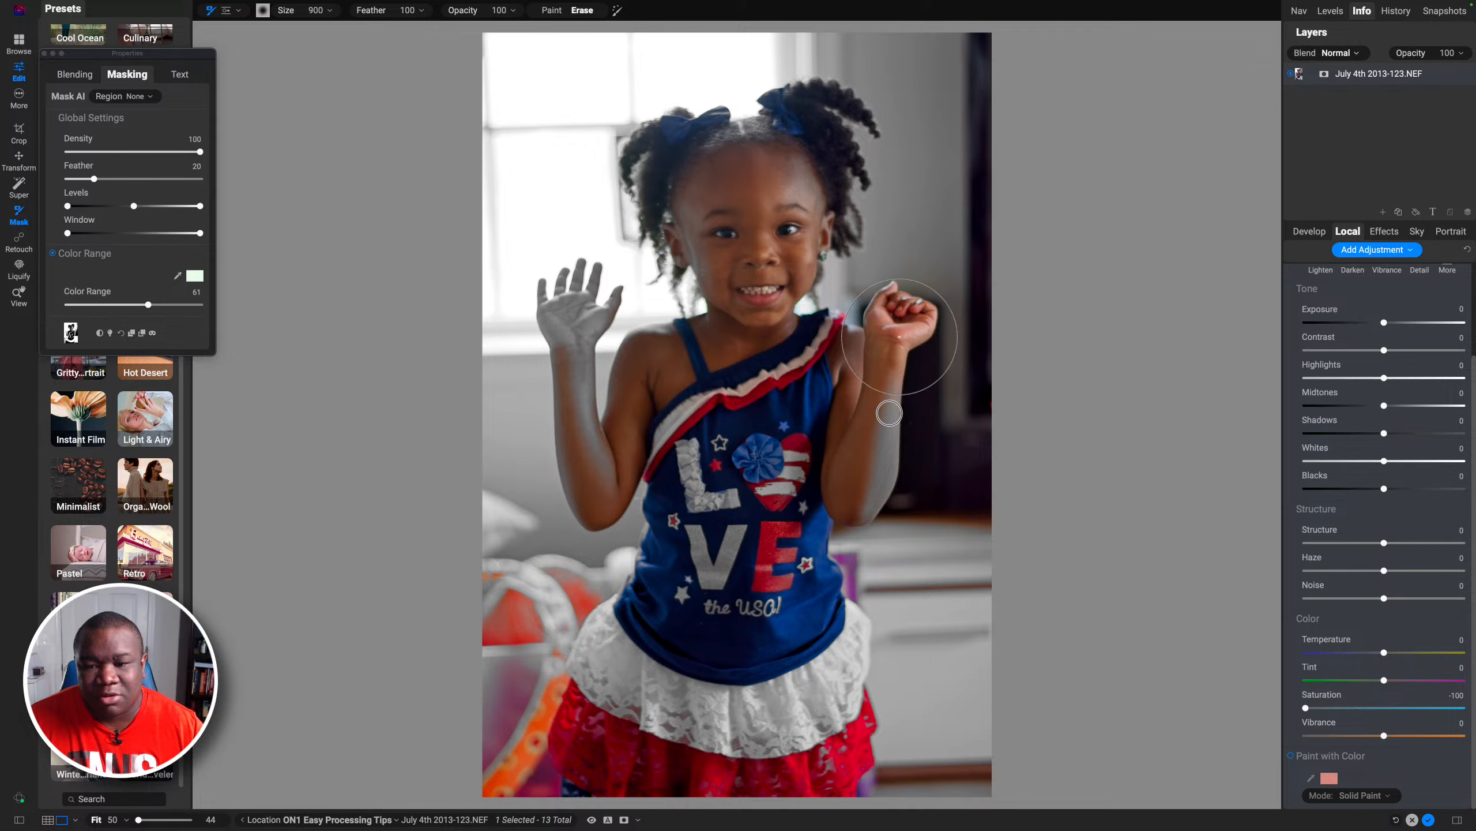
mouse_move(869, 542)
left_mouse_down()
mouse_move(848, 569)
mouse_move(819, 572)
left_mouse_up()
Step: Enlarge the erase brush to 1600 and erase the mask over the lower-left toy and the upper-right background
key("bracketright")
key("bracketright")
key("bracketright")
key("bracketright")
key("bracketright")
key("bracketright")
key("bracketright")
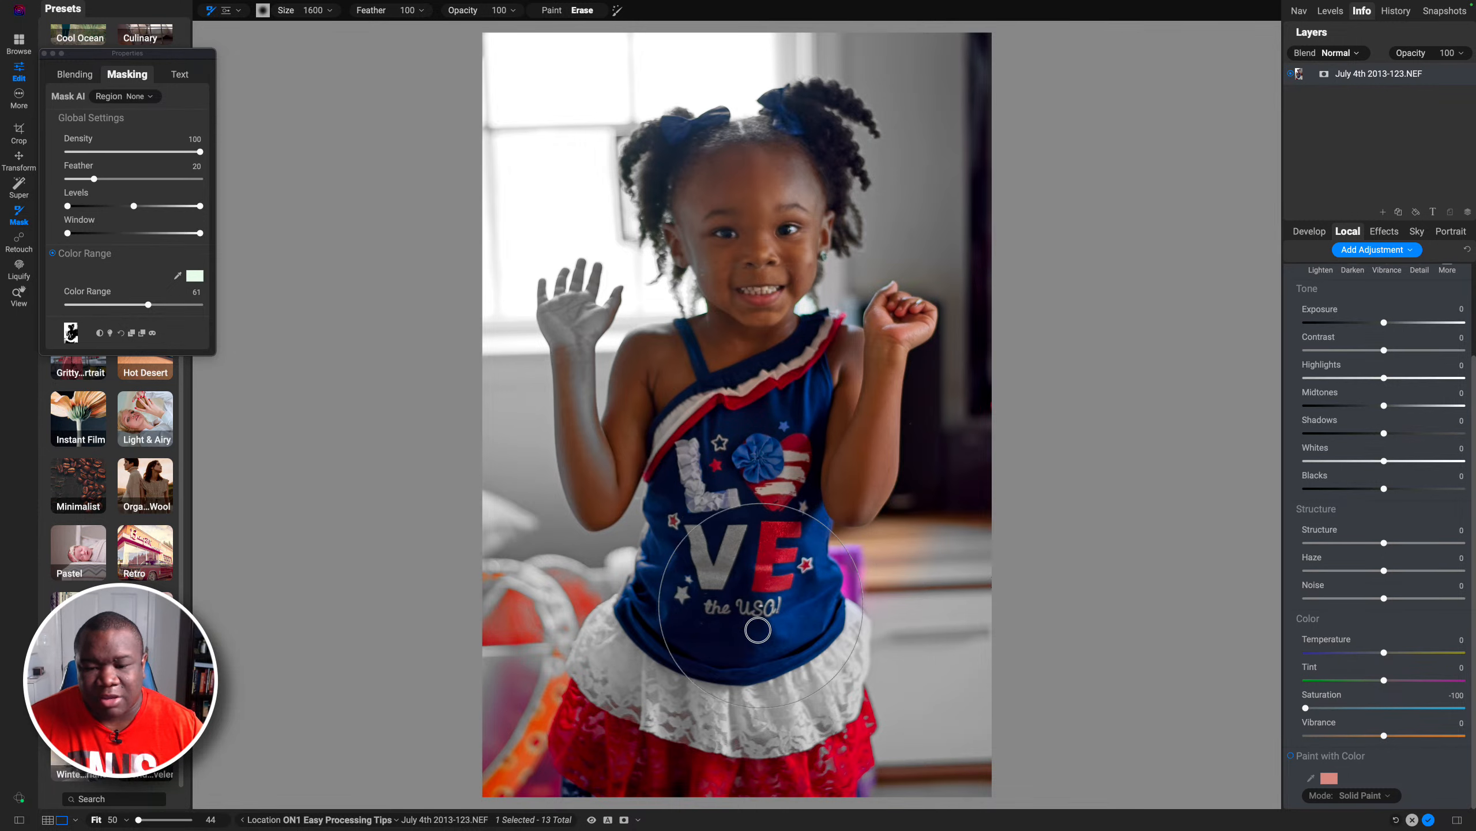
mouse_move(479, 721)
left_mouse_down()
mouse_move(389, 725)
mouse_move(583, 745)
left_mouse_up()
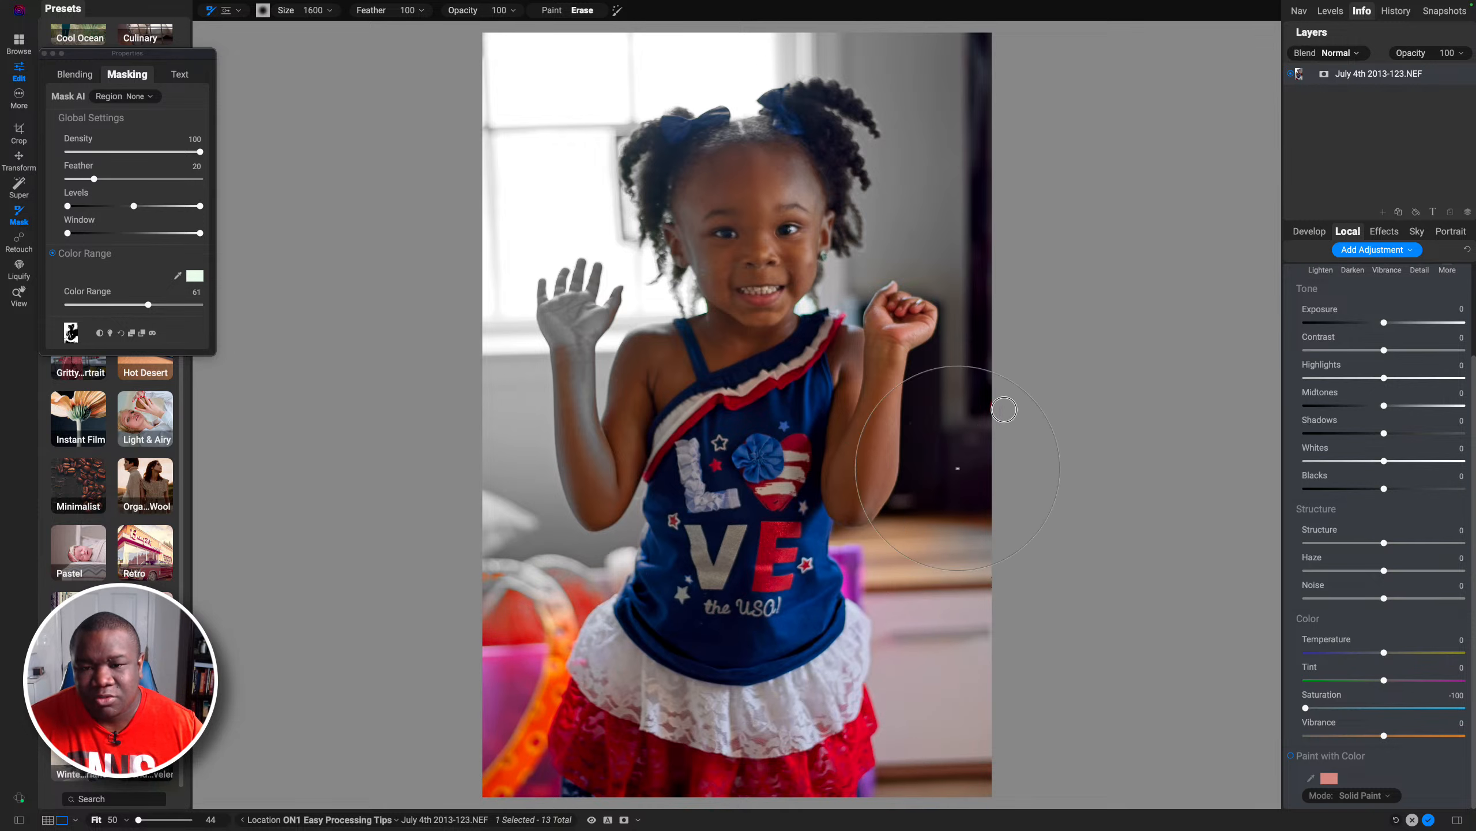
mouse_move(951, 175)
left_mouse_down()
mouse_move(866, 56)
mouse_move(901, 80)
left_mouse_up()
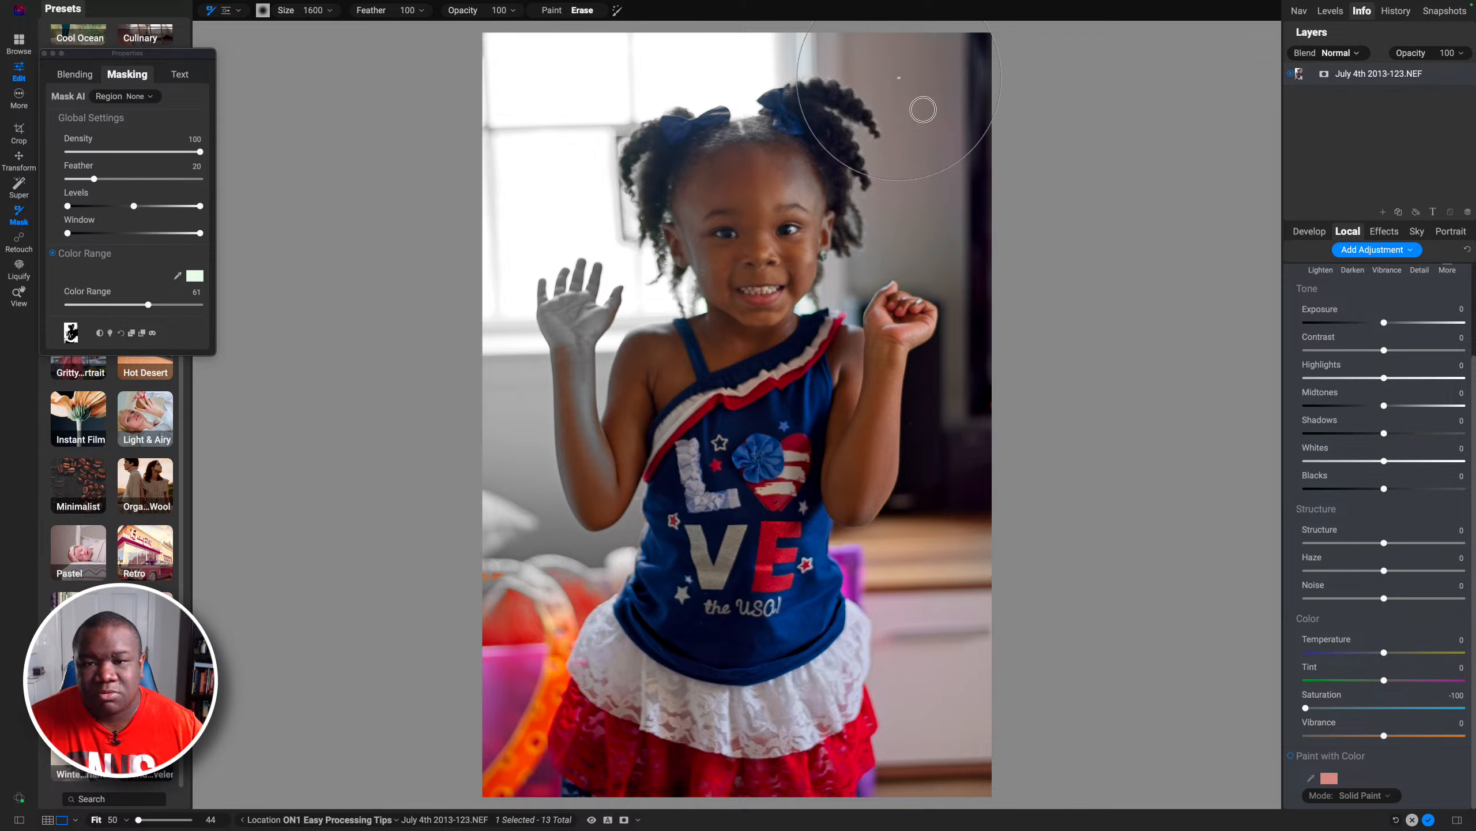
Step: Erase the mask over the background left of the raised hand, shrinking the erase brush to 1100
mouse_move(699, 477)
left_mouse_down()
mouse_move(556, 530)
mouse_move(517, 507)
mouse_move(527, 426)
left_mouse_up()
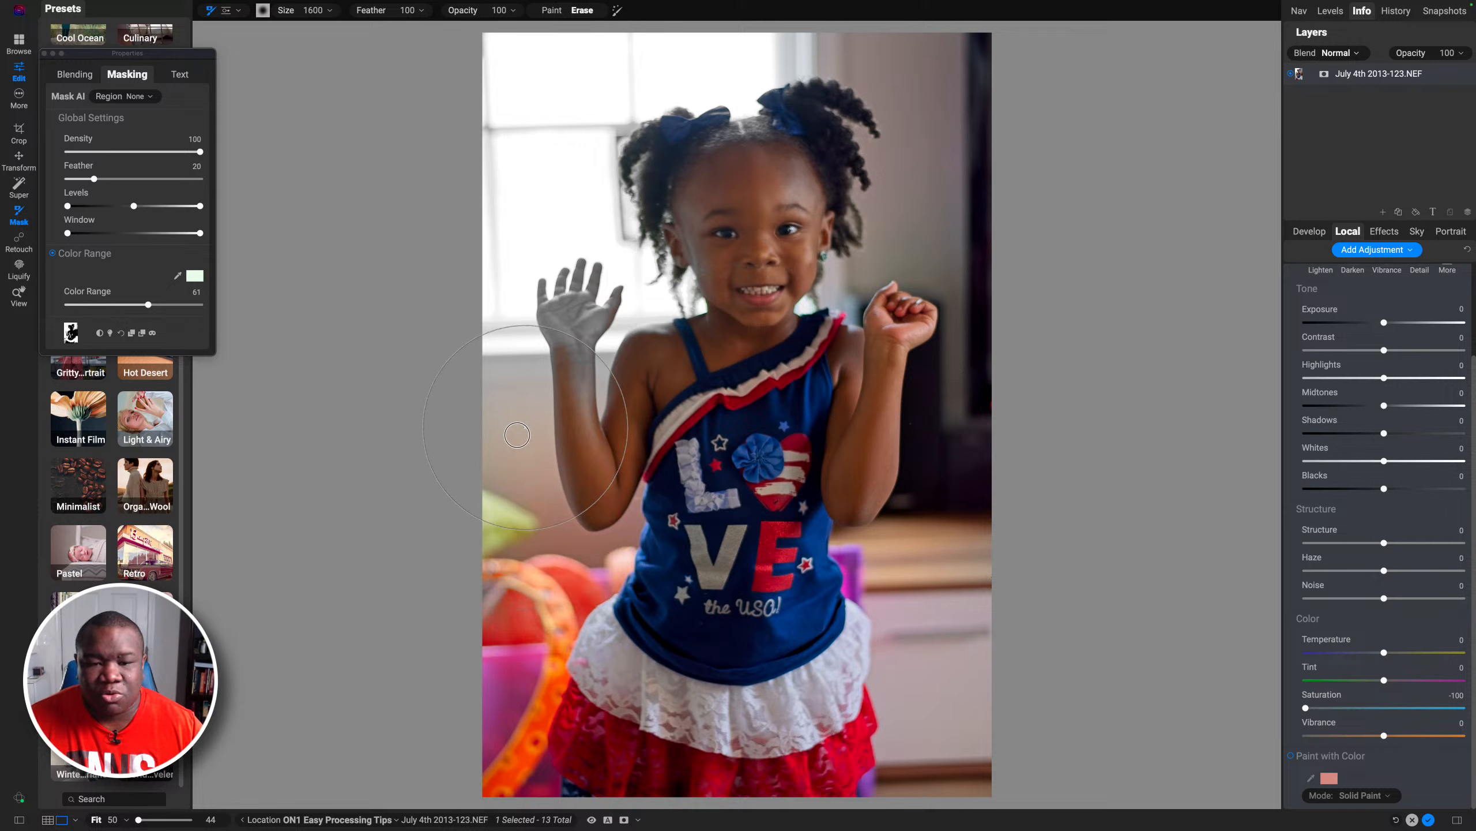
key("bracketleft")
key("bracketleft")
key("bracketleft")
key("bracketleft")
key("bracketleft")
key("bracketleft")
key("bracketleft")
key("bracketleft")
key("bracketleft")
key("bracketleft")
key("bracketleft")
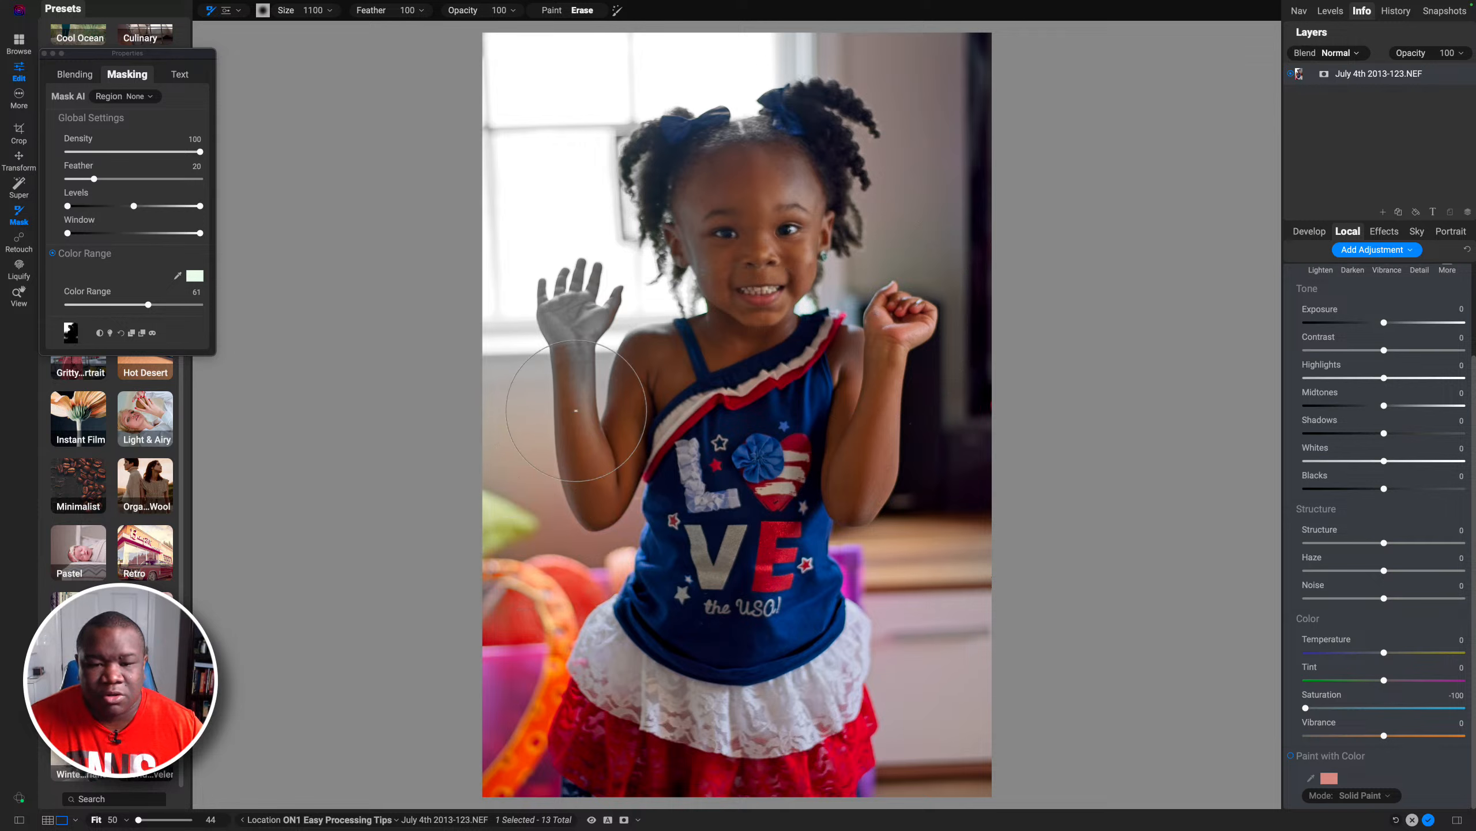
left_click_drag(621, 386, 624, 384)
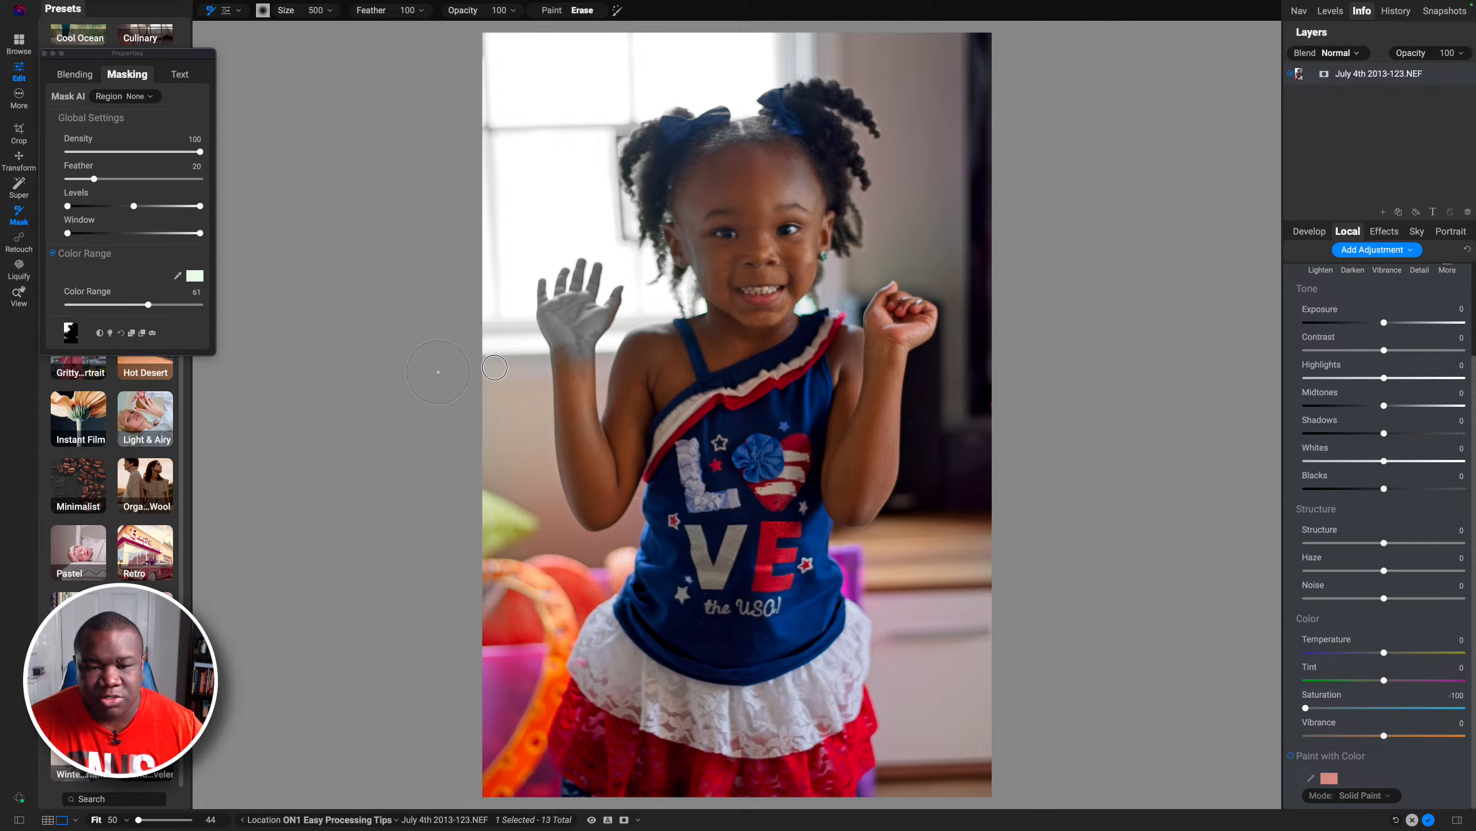
Step: Erase the mask along the raised arm and wrist with the brush reduced to 500, then 250
mouse_move(494, 368)
left_mouse_down()
mouse_move(513, 378)
mouse_move(657, 353)
left_mouse_up()
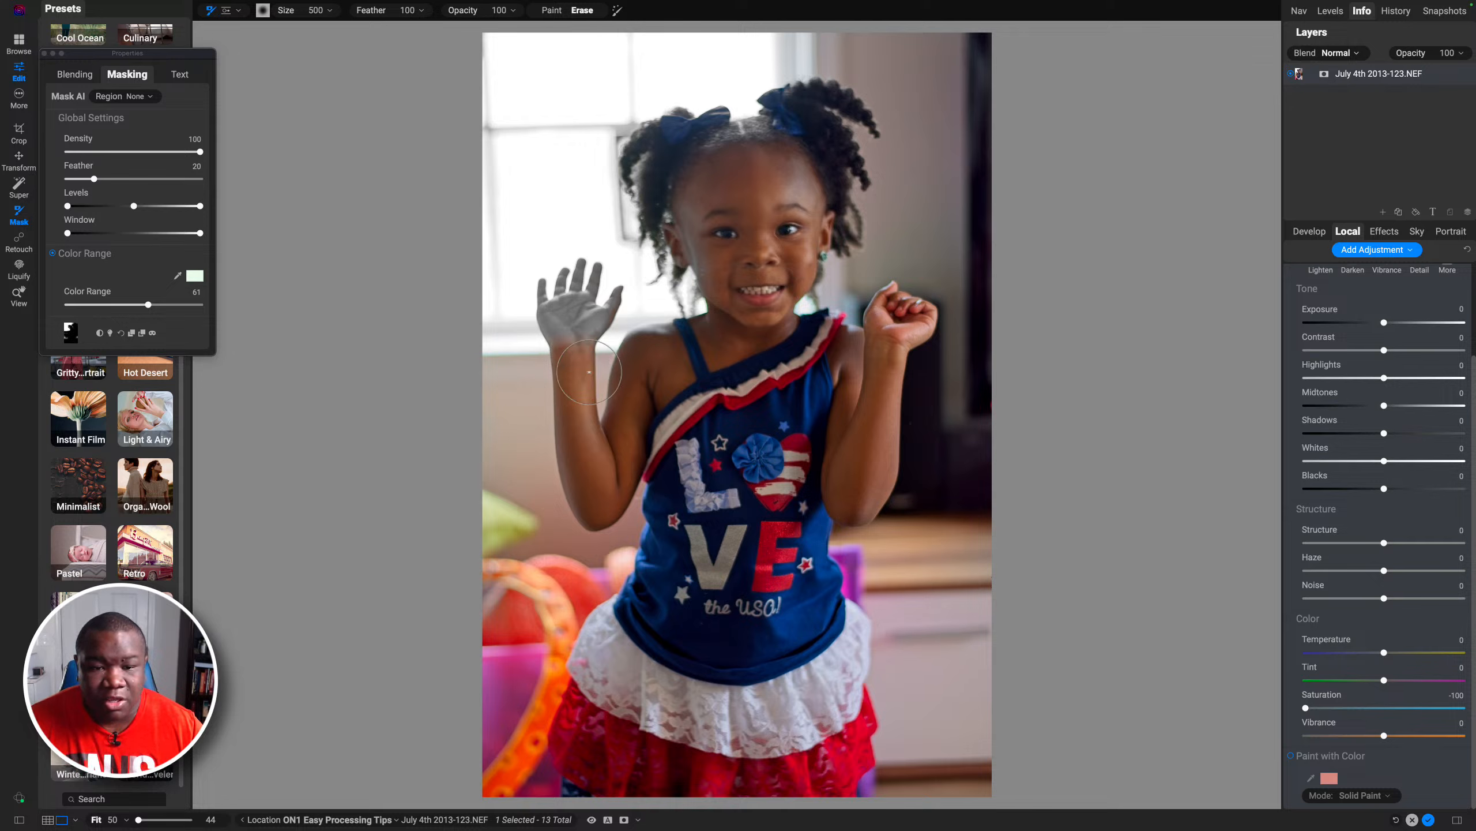
key("bracketleft")
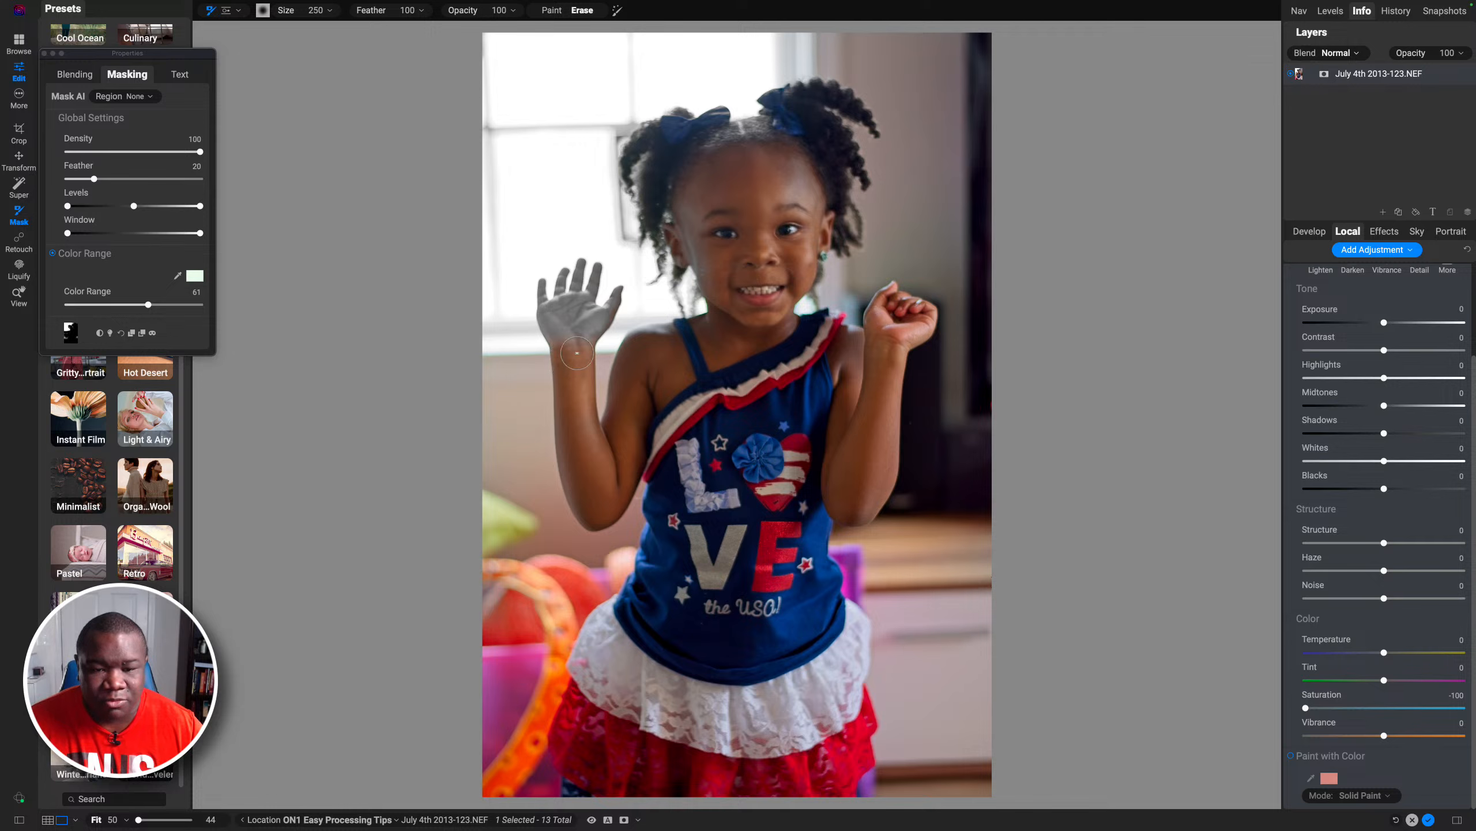
mouse_move(566, 329)
left_mouse_down()
mouse_move(544, 300)
mouse_move(569, 342)
mouse_move(541, 317)
left_mouse_up()
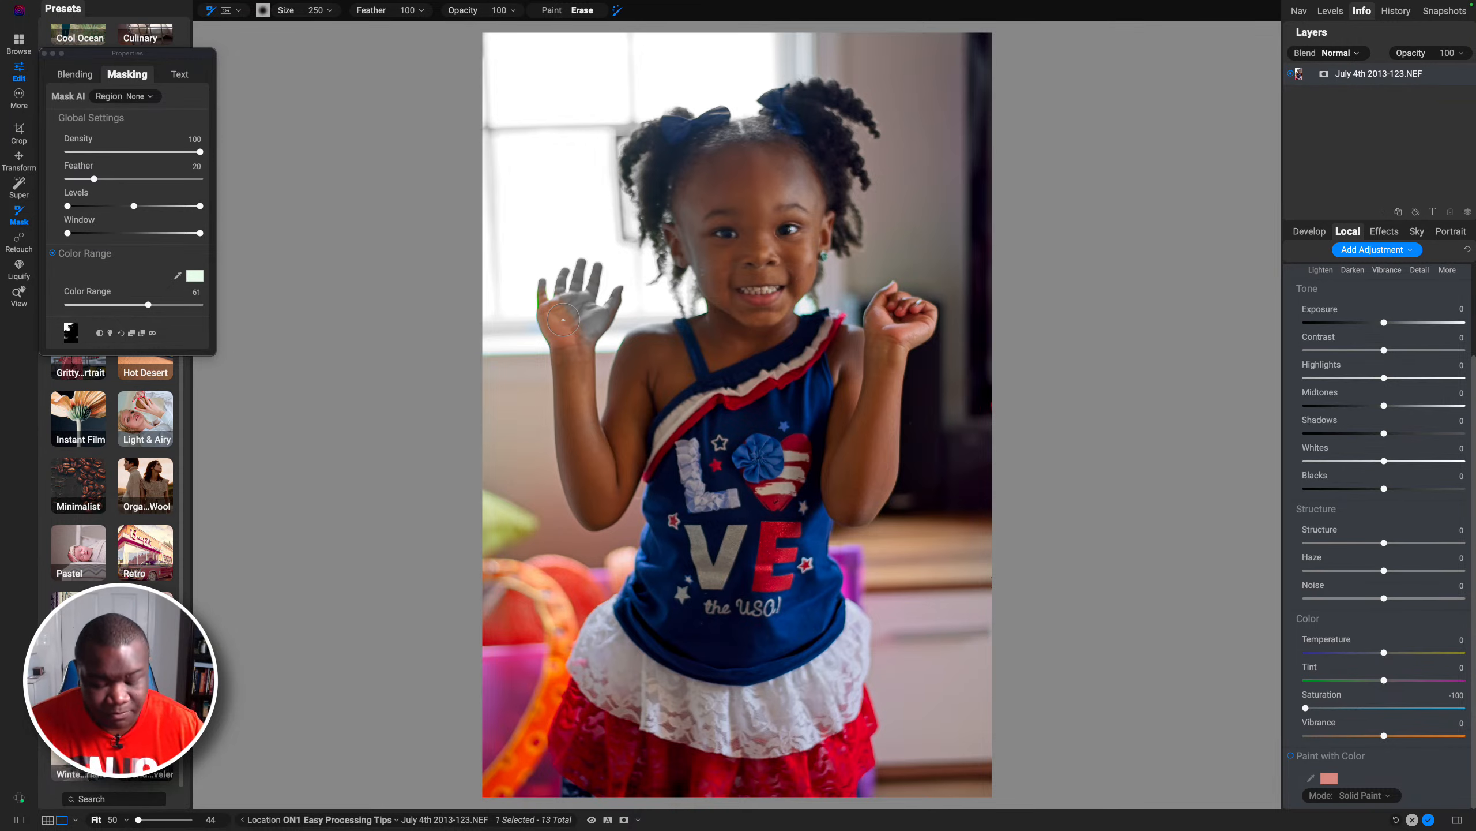
Step: Zoom in on the raised hand and erase the mask over its palm with brush sizes of 175 to 300
key("super+equal")
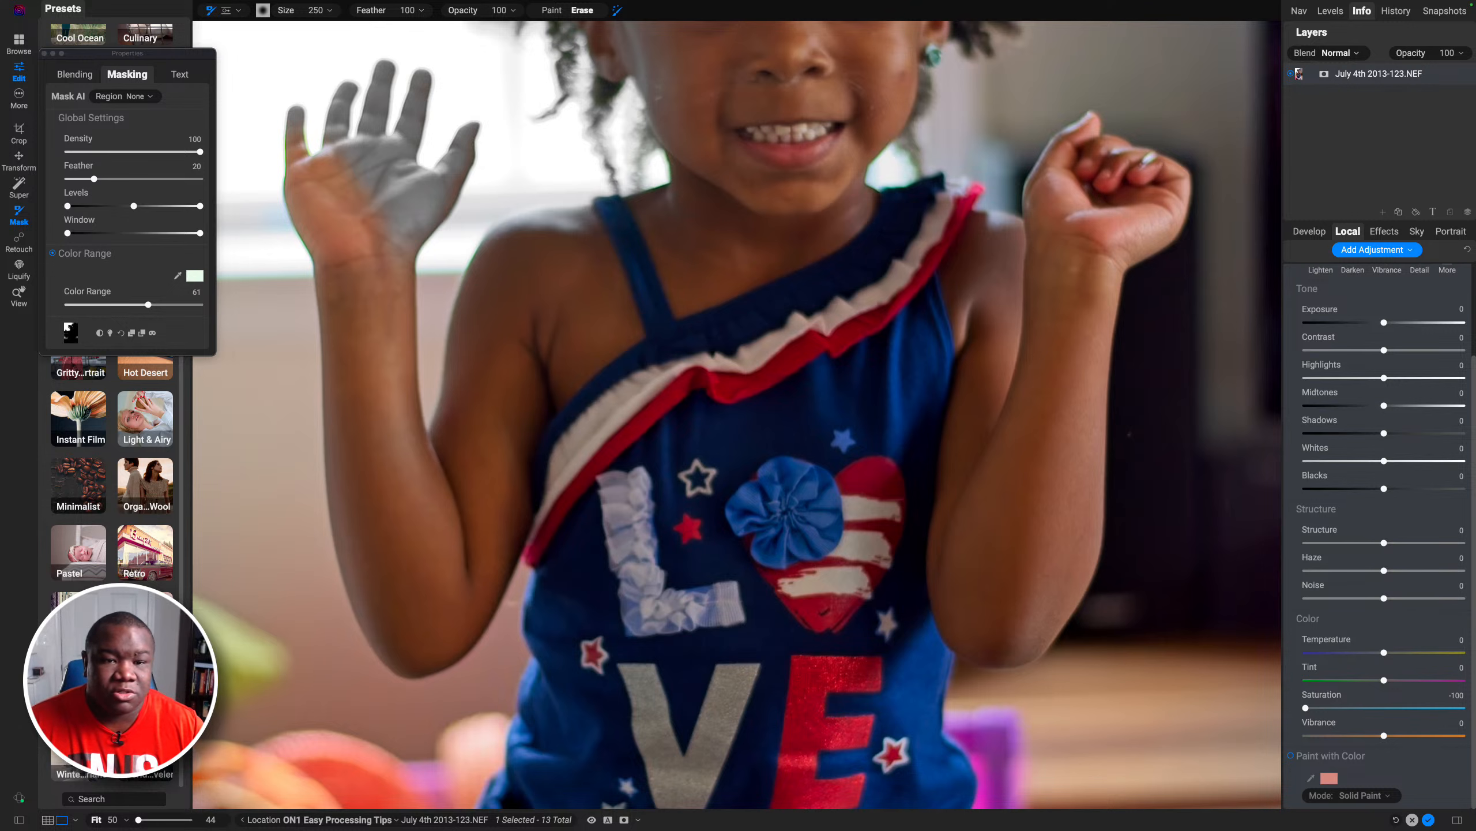
left_click_drag(375, 206, 482, 267)
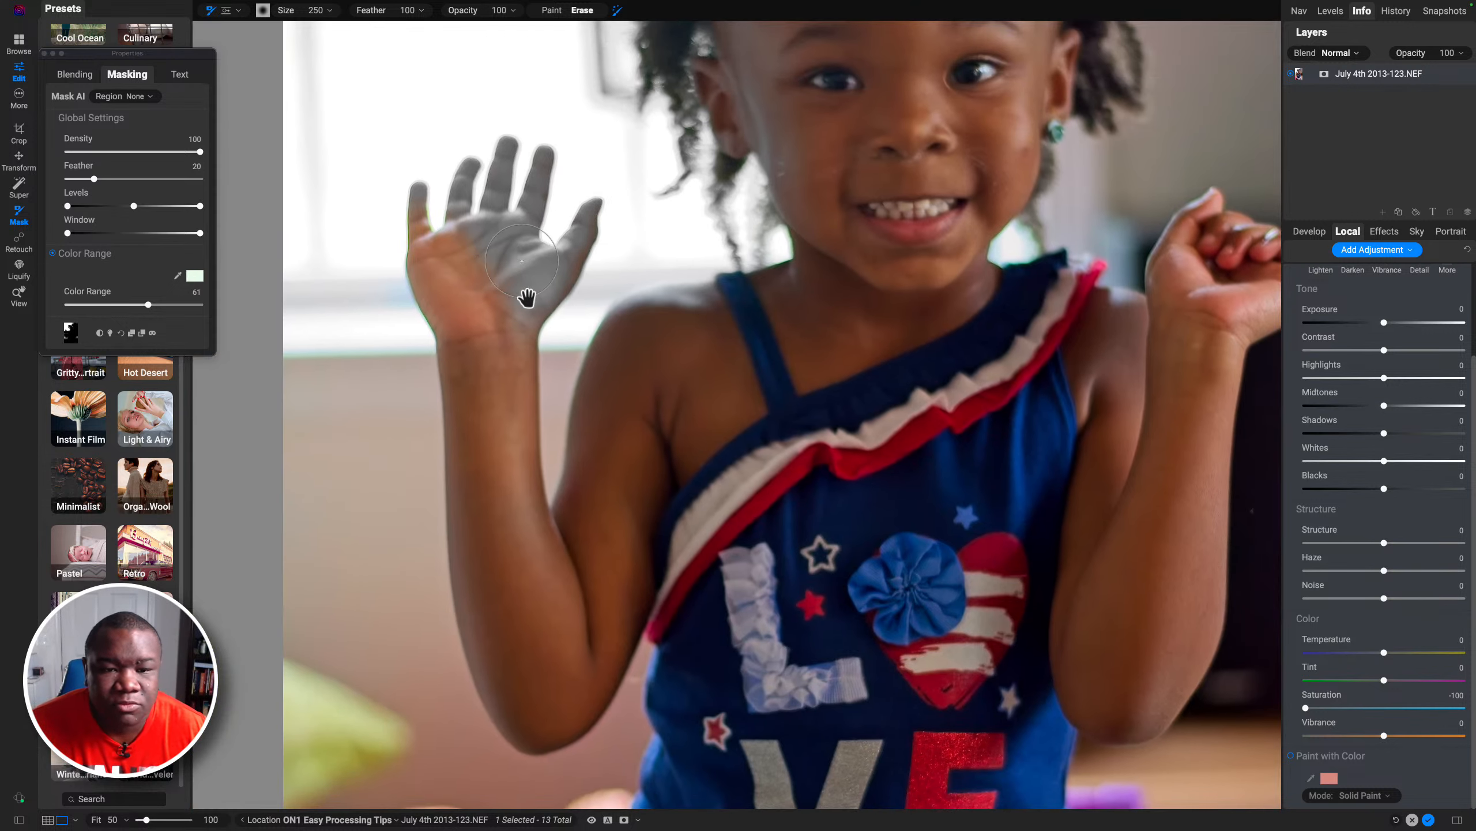
key("bracketleft")
key("bracketleft")
key("bracketleft")
mouse_move(522, 296)
left_mouse_down()
mouse_move(510, 321)
mouse_move(573, 267)
mouse_move(598, 185)
left_mouse_up()
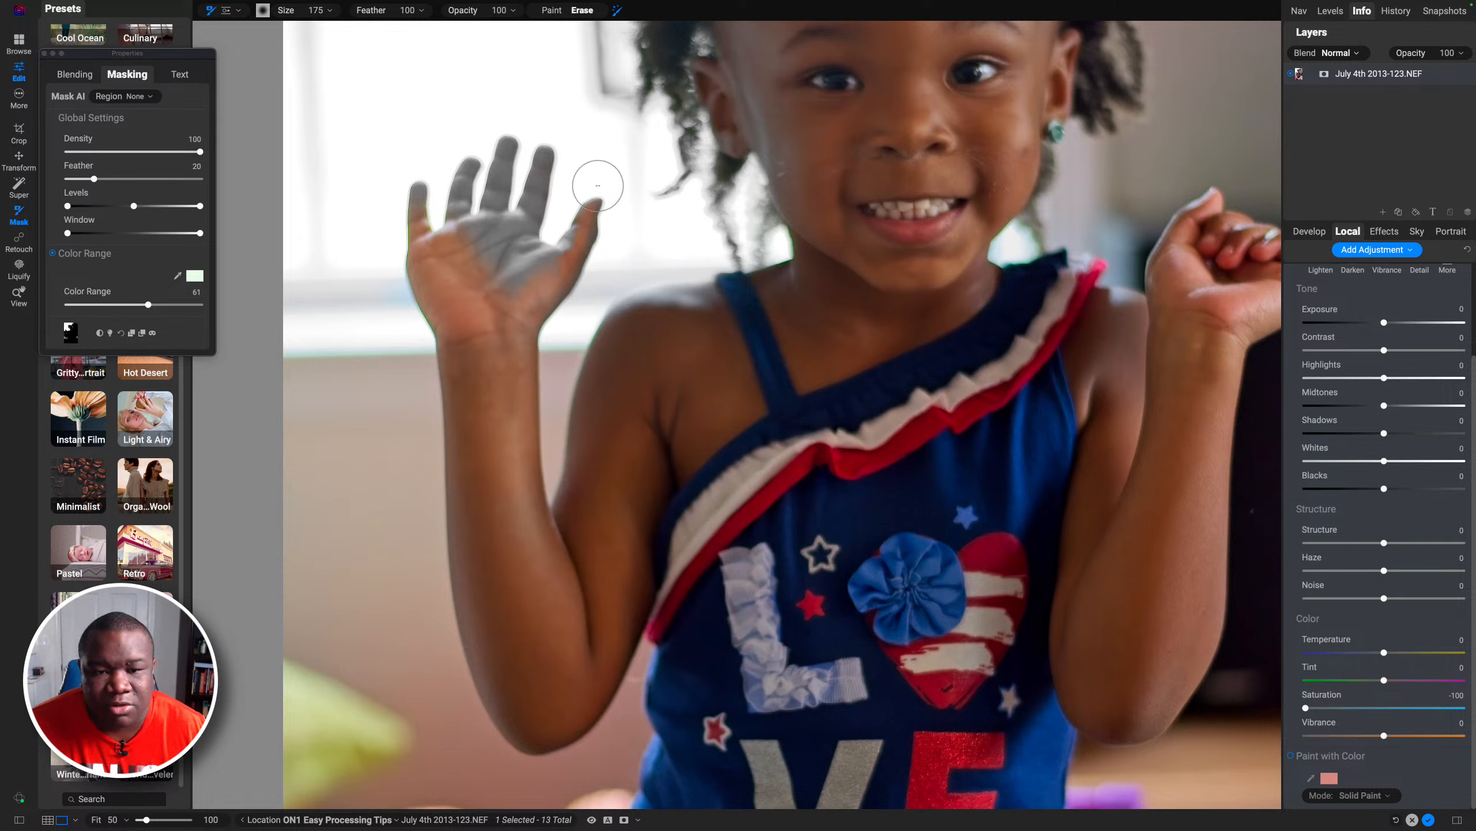
left_click_drag(574, 242, 559, 254)
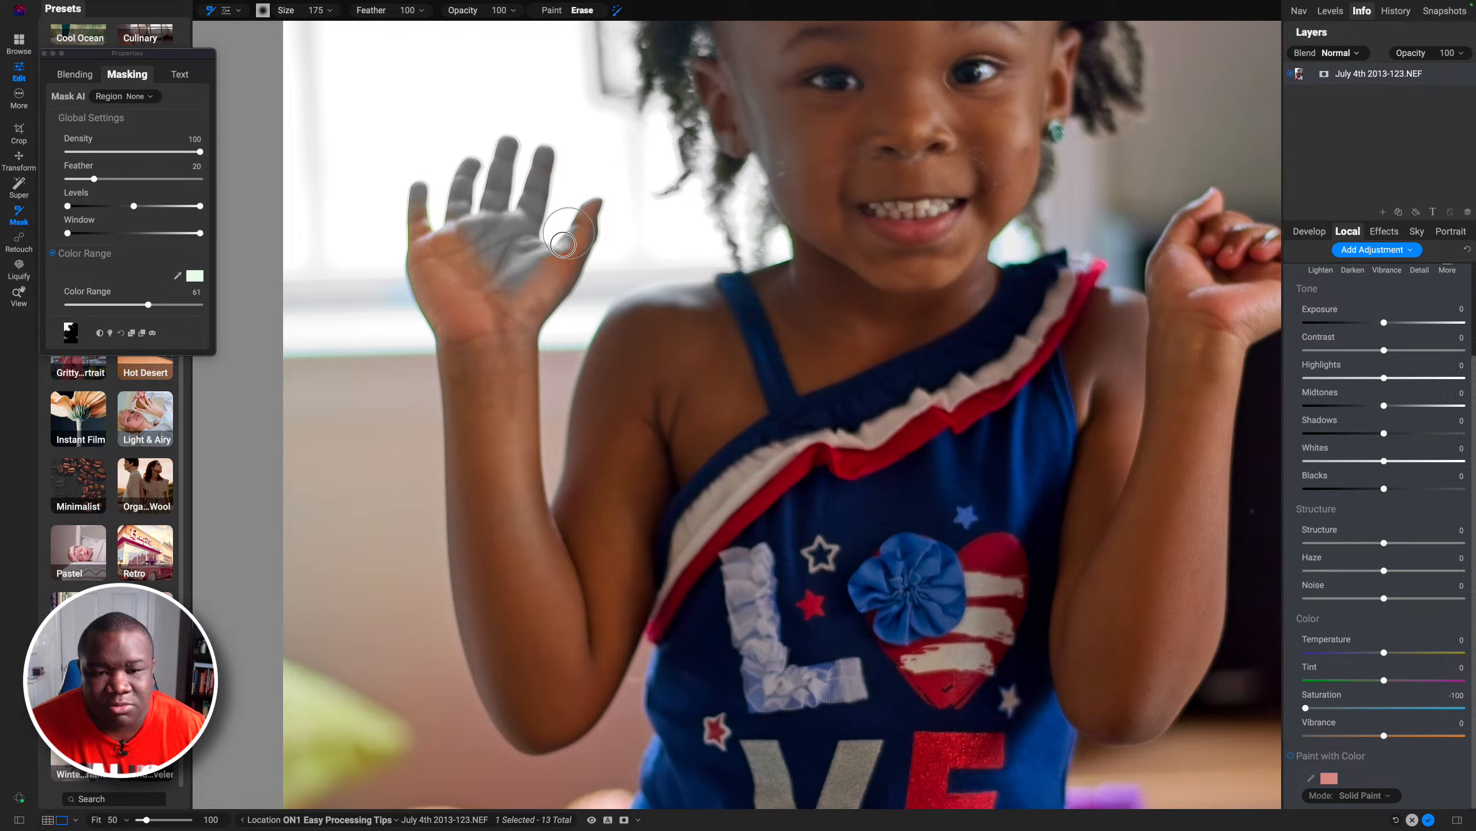
left_click_drag(563, 246, 559, 252)
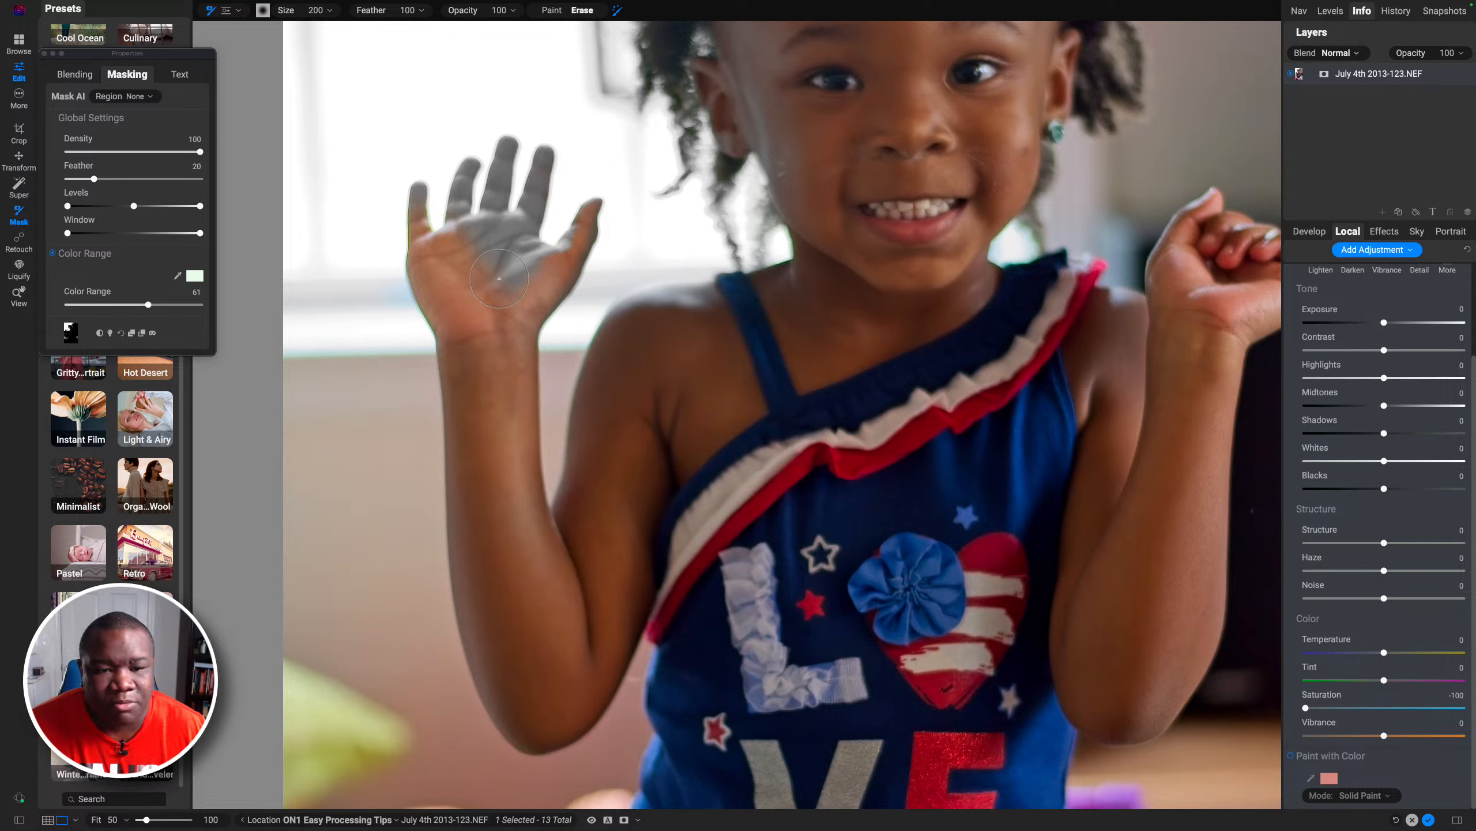
mouse_move(496, 254)
left_mouse_down()
mouse_move(522, 279)
mouse_move(511, 297)
left_mouse_up()
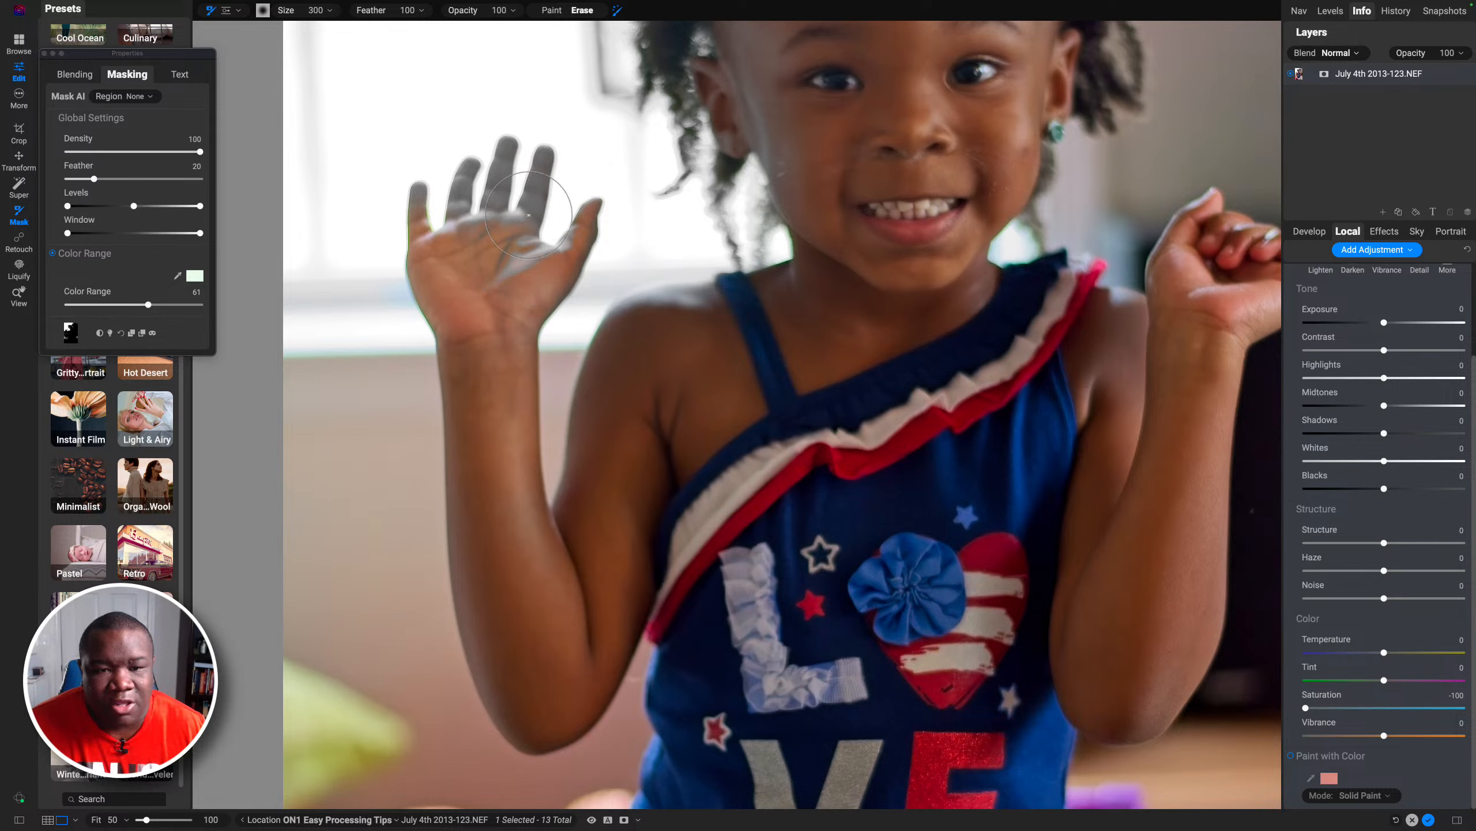
Step: Erase the mask over the raised hand's fingers at brush sizes 300 and 200, then return to the full-image view
left_click_drag(530, 213, 549, 136)
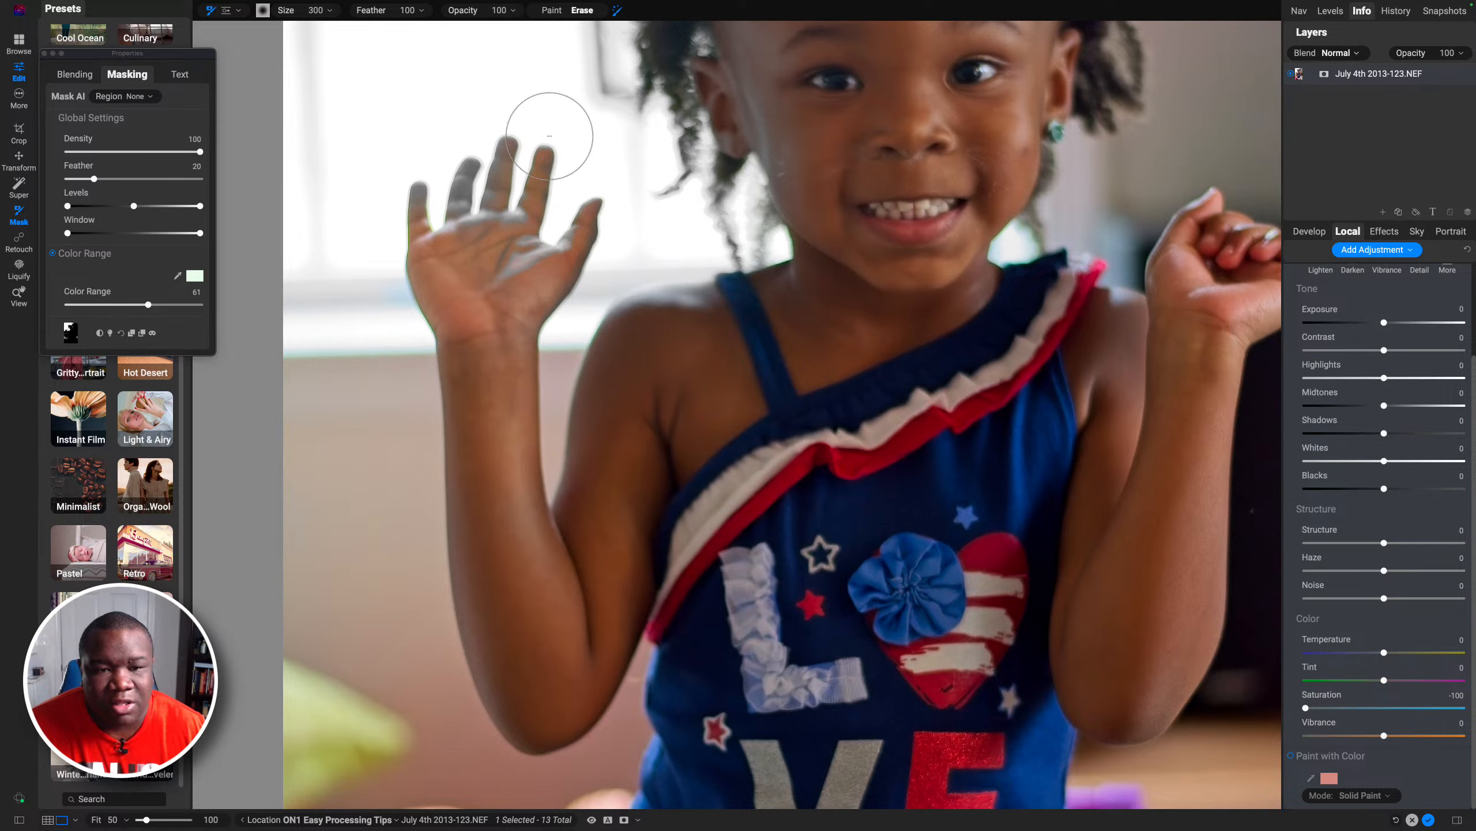
left_click_drag(460, 208, 469, 166)
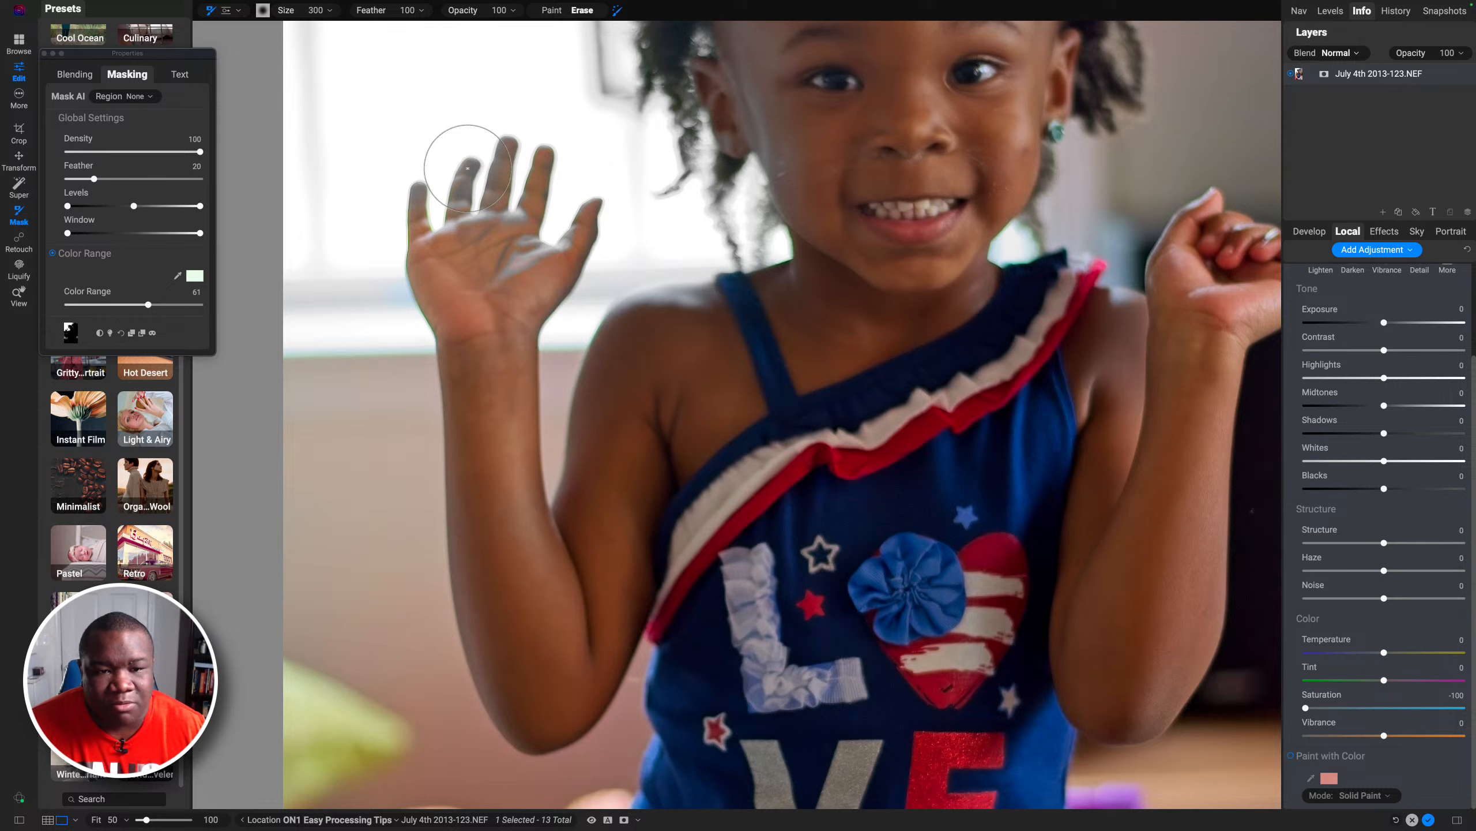
left_click(469, 166)
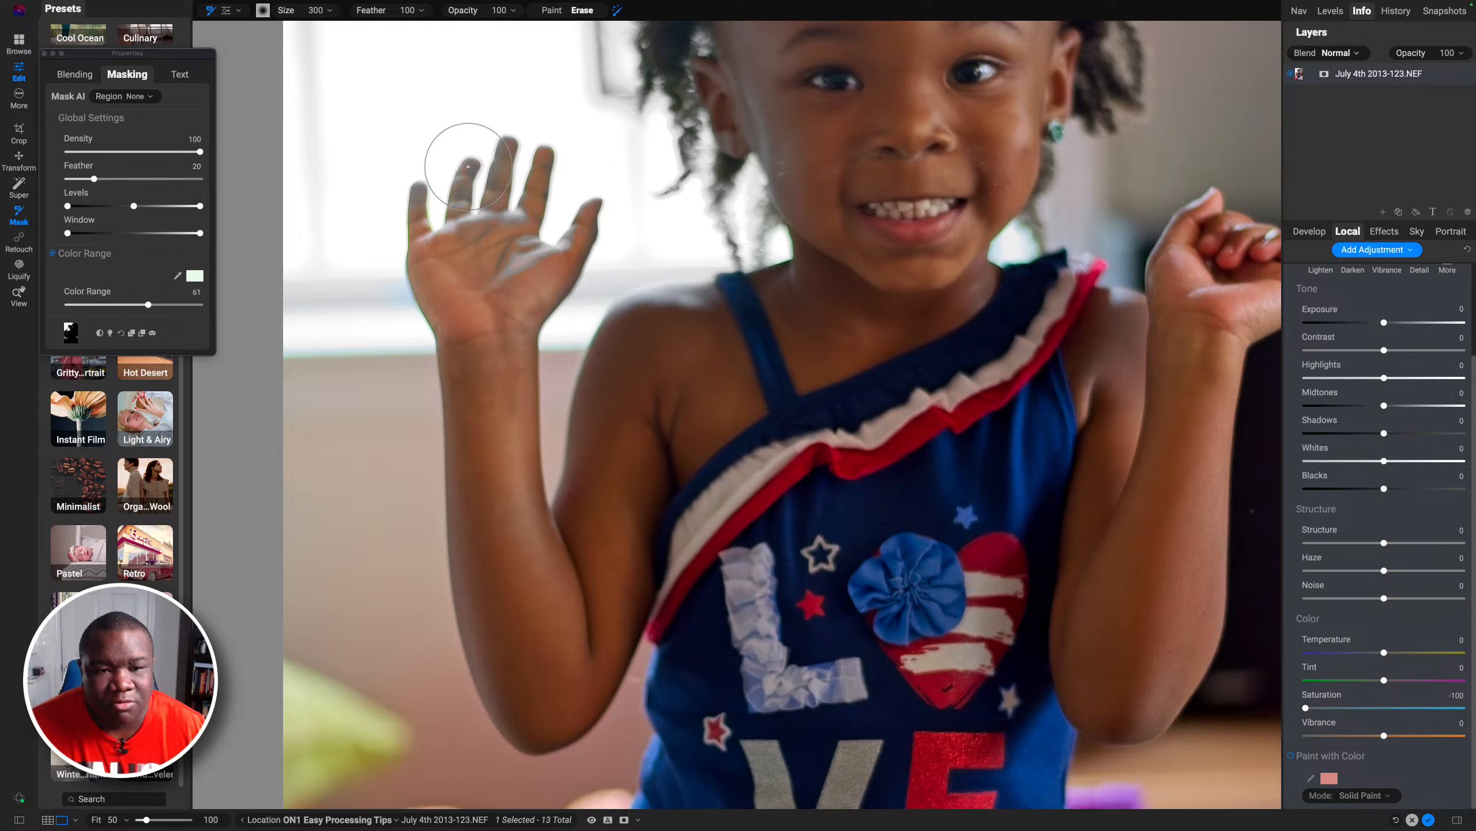
left_click_drag(466, 175, 456, 204)
left_click(456, 205)
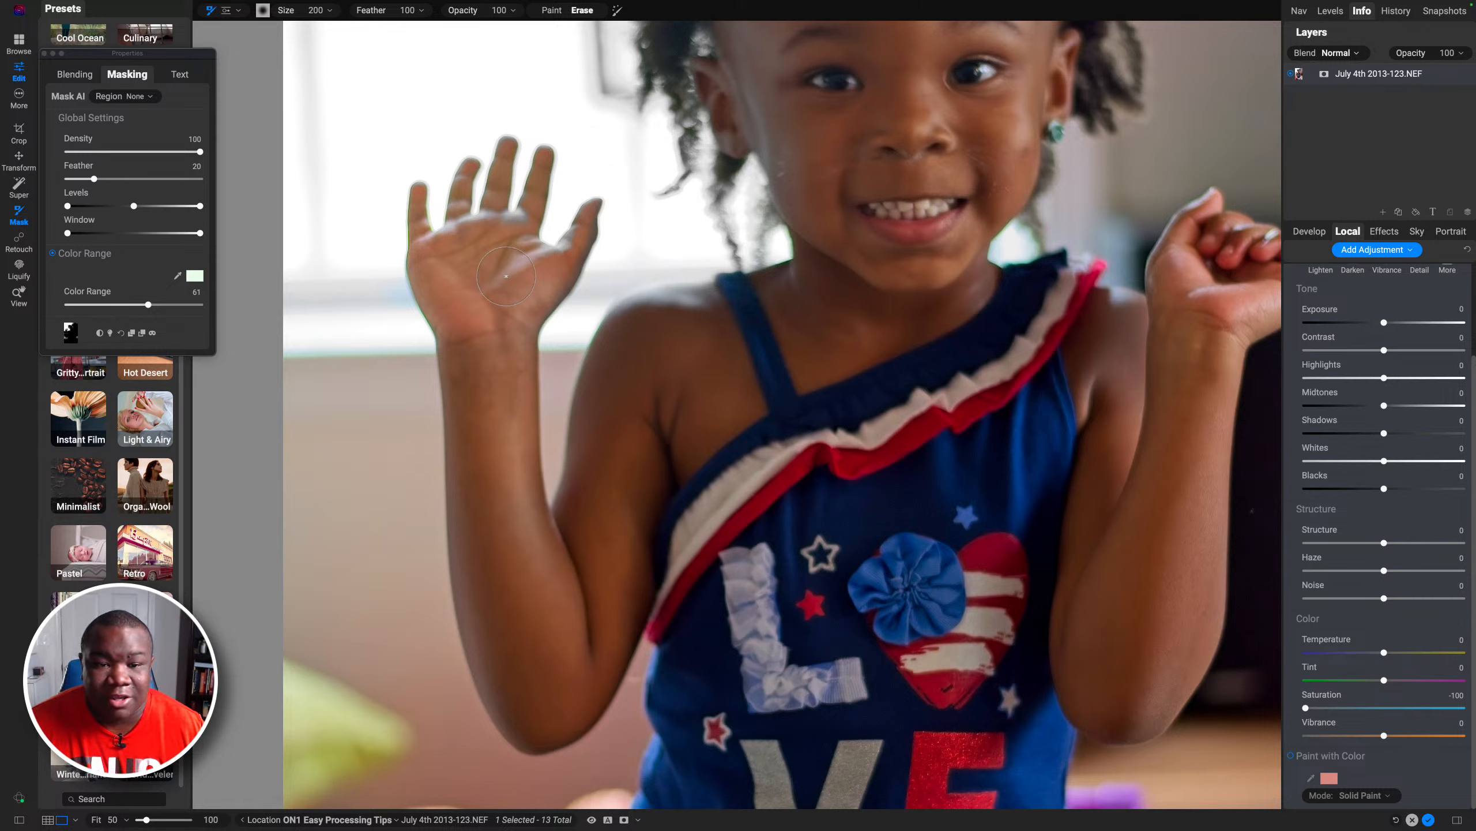
key("bracketleft")
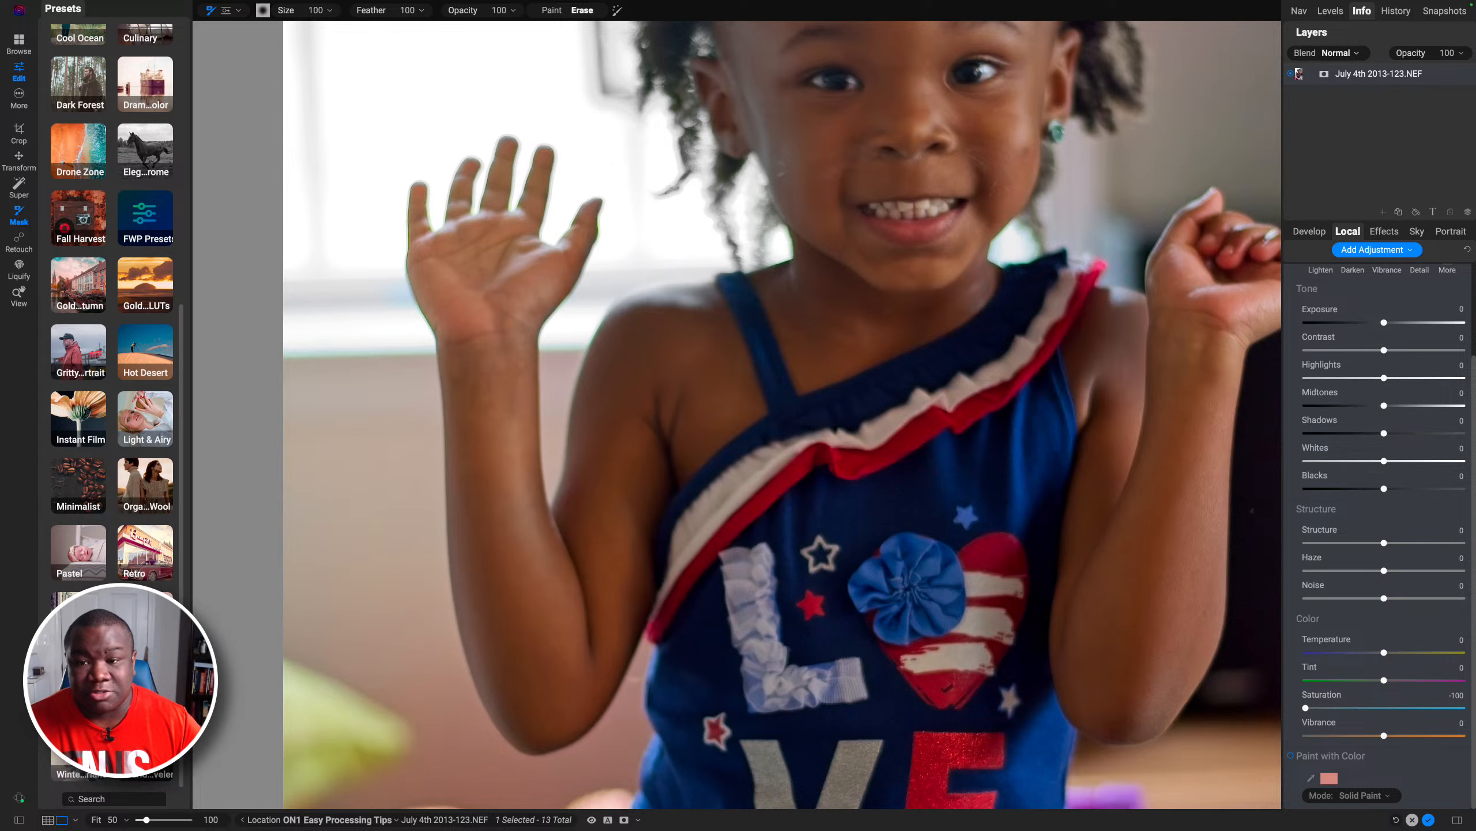
left_click(766, 386)
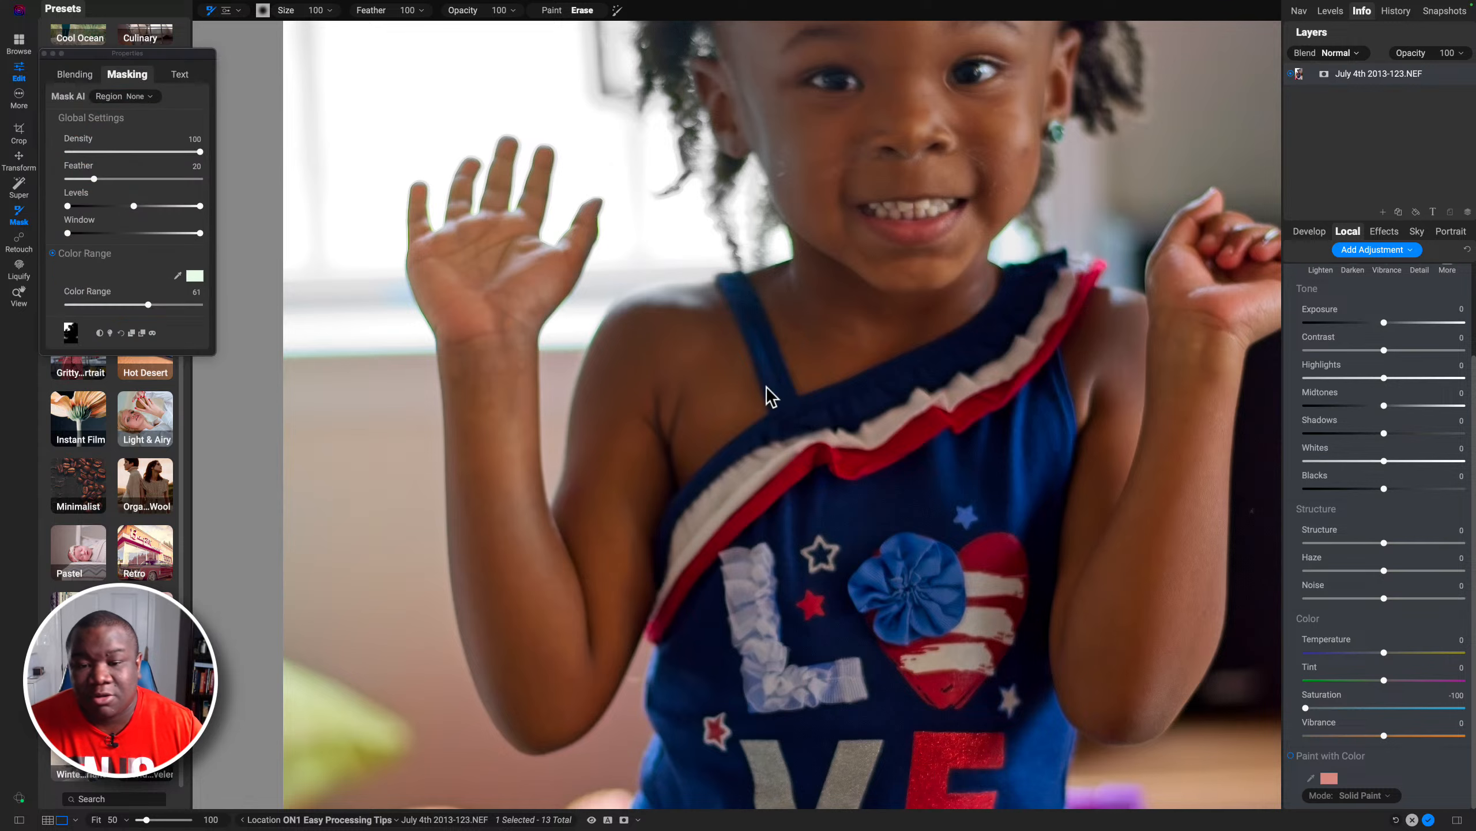
key("super+0")
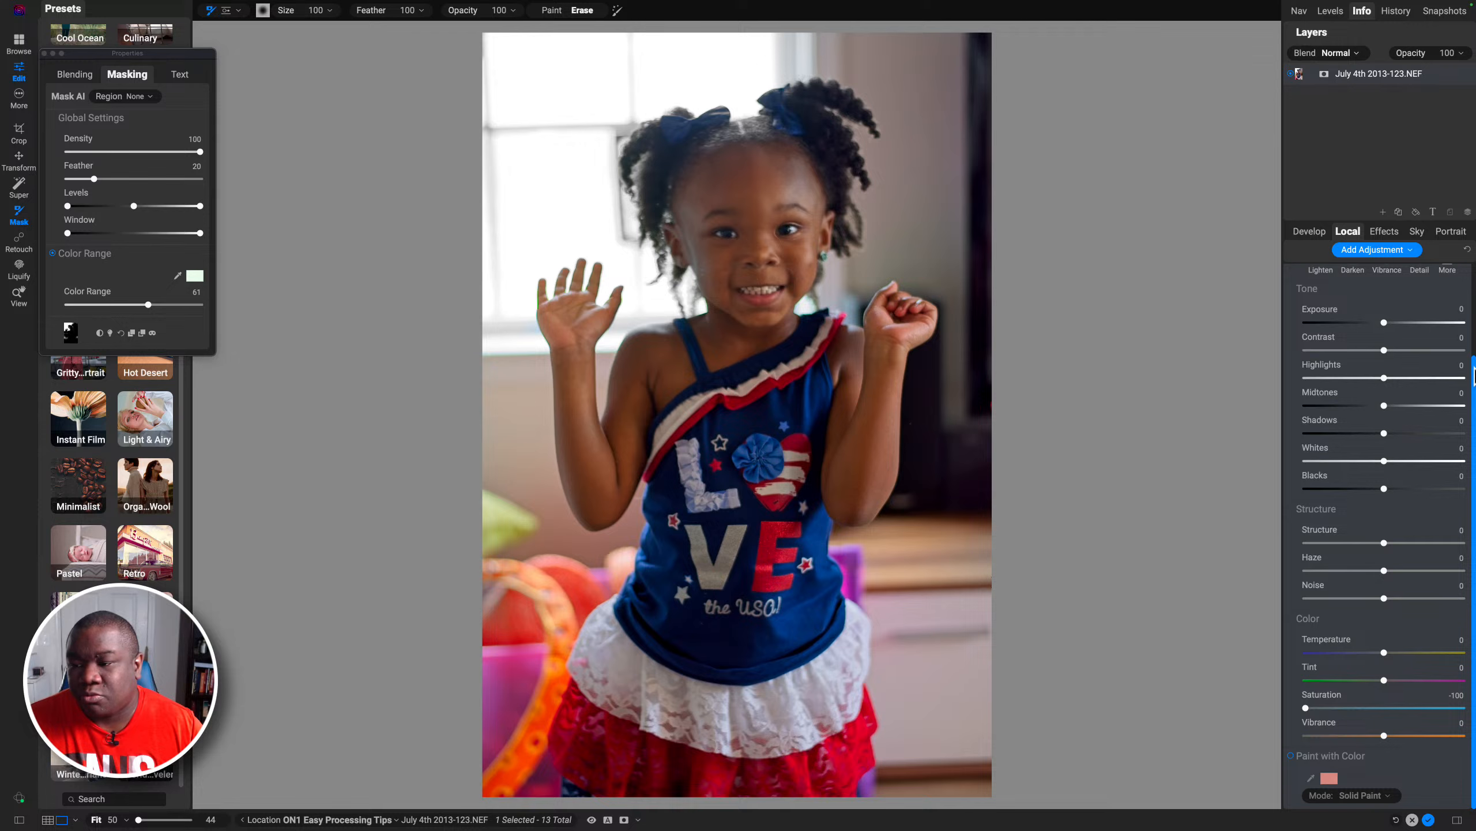
Step: Toggle the local adjustment on and off to compare the photo with and without it
scroll(1471, 336, "up", 2)
scroll(1469, 336, "up", 5)
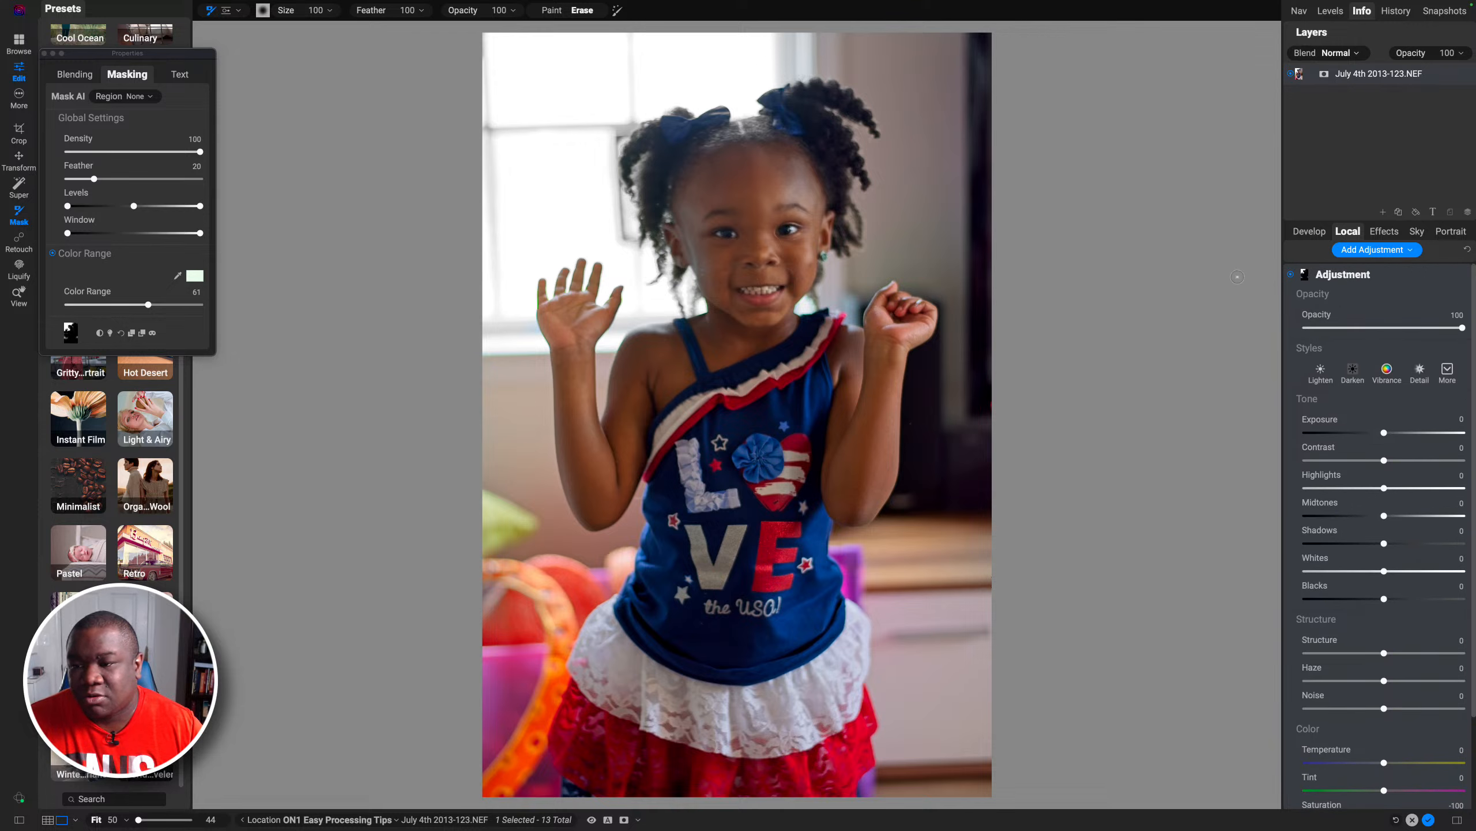
left_click(1290, 275)
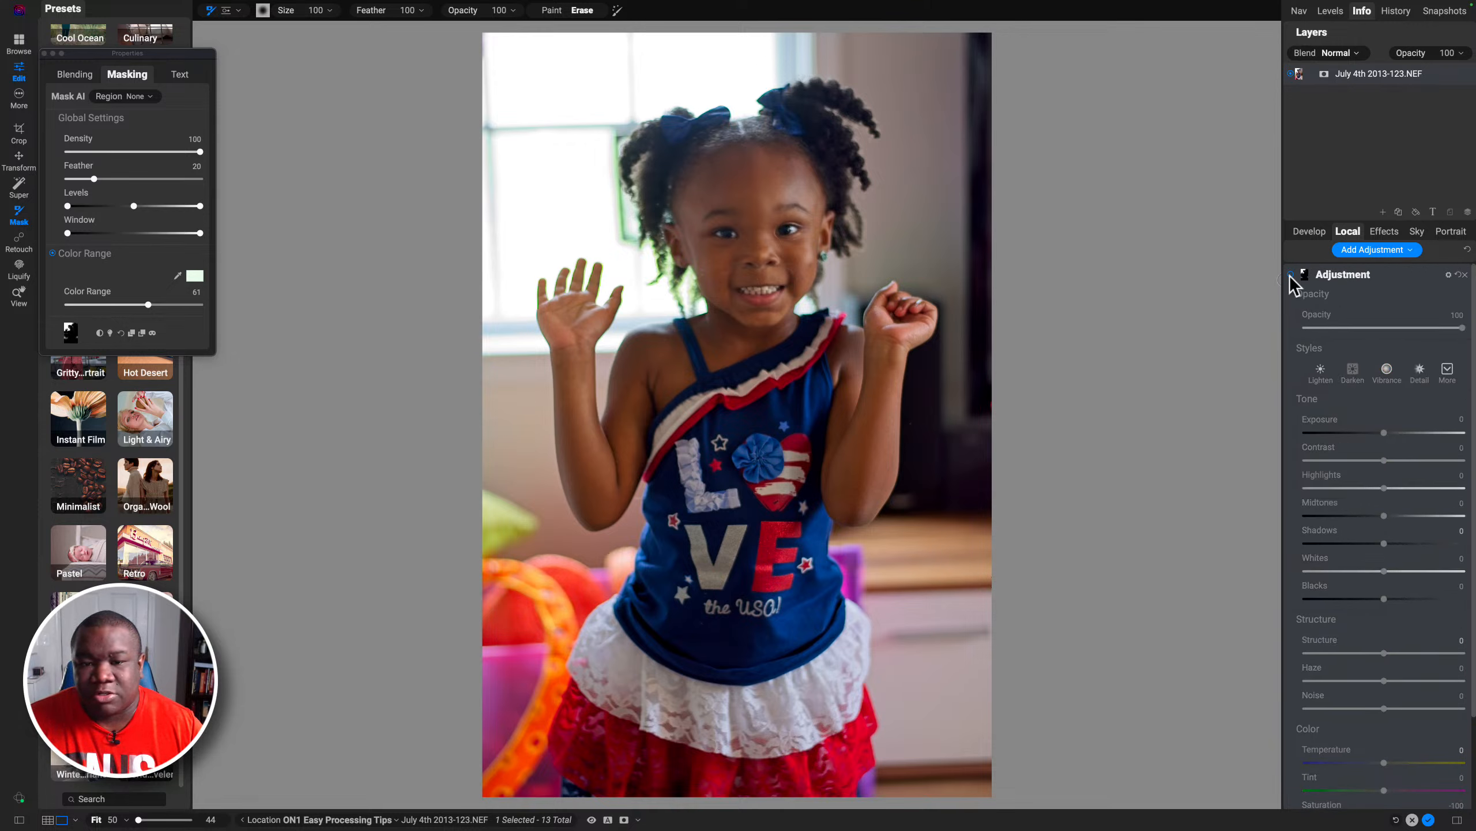
left_click(1289, 275)
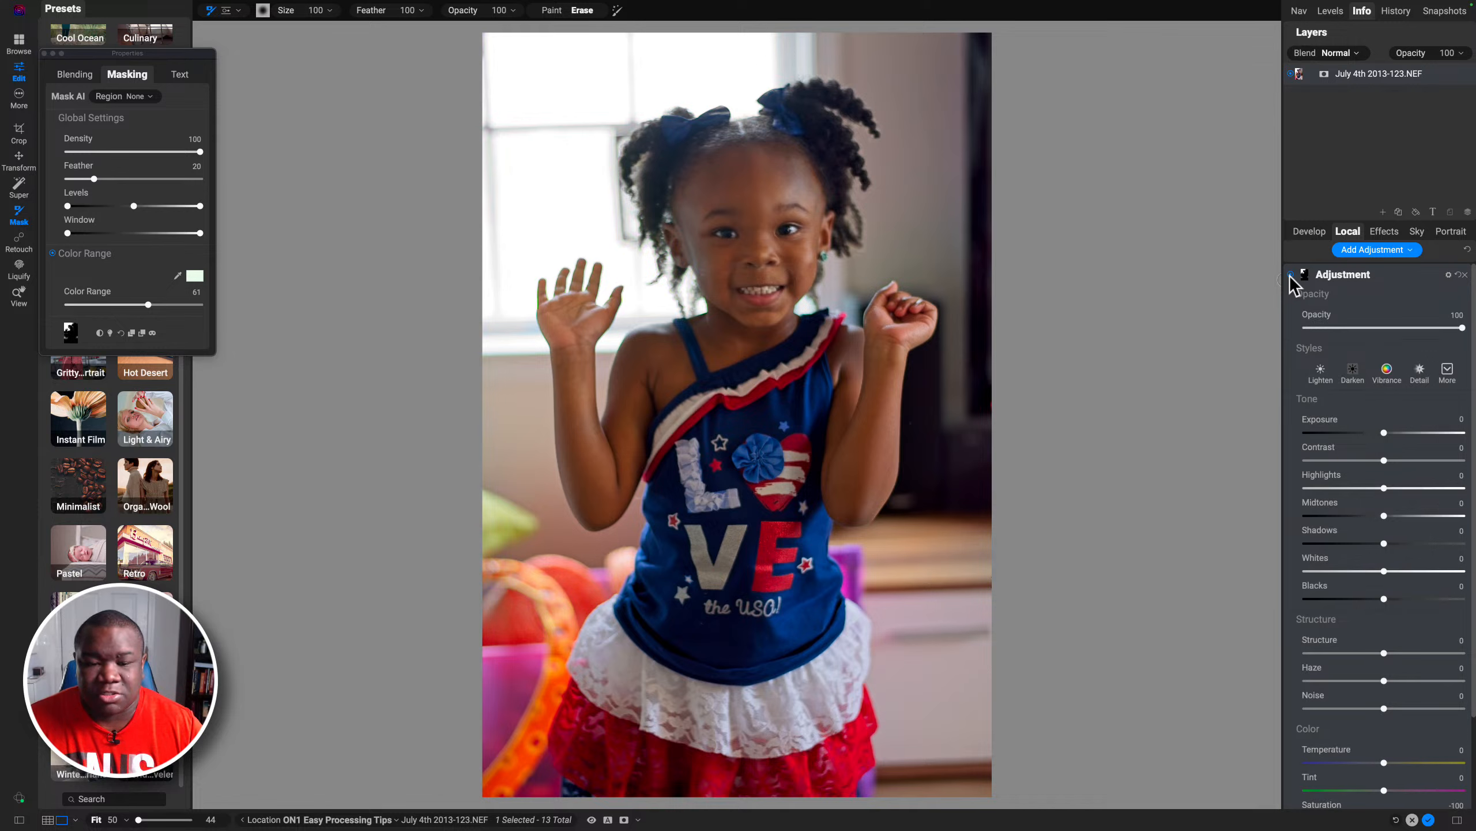
left_click(1290, 274)
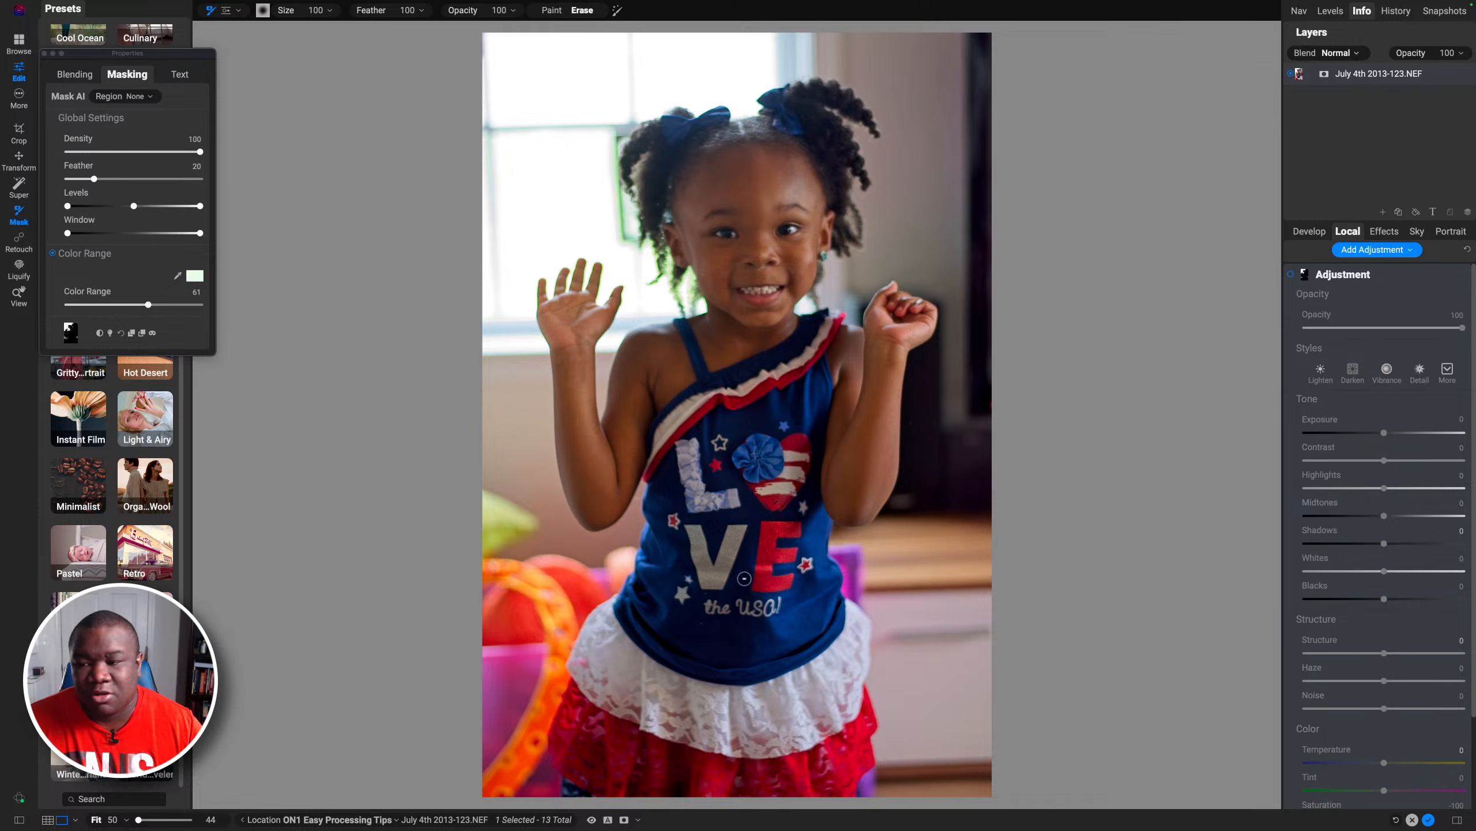
left_click(1289, 274)
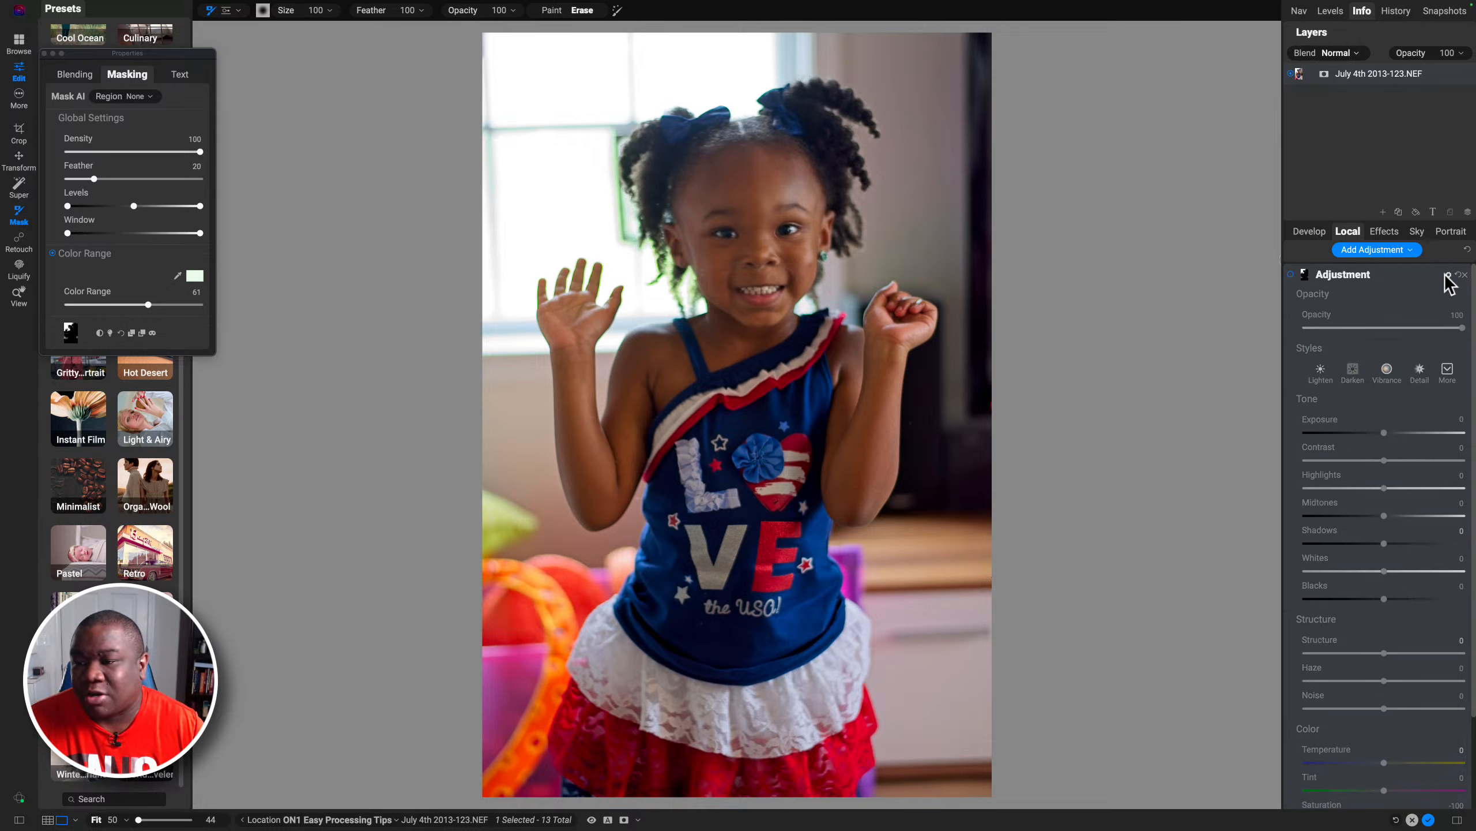
Step: Collapse the first adjustment, add a second local adjustment, and set its Saturation to -100
left_click(1378, 274)
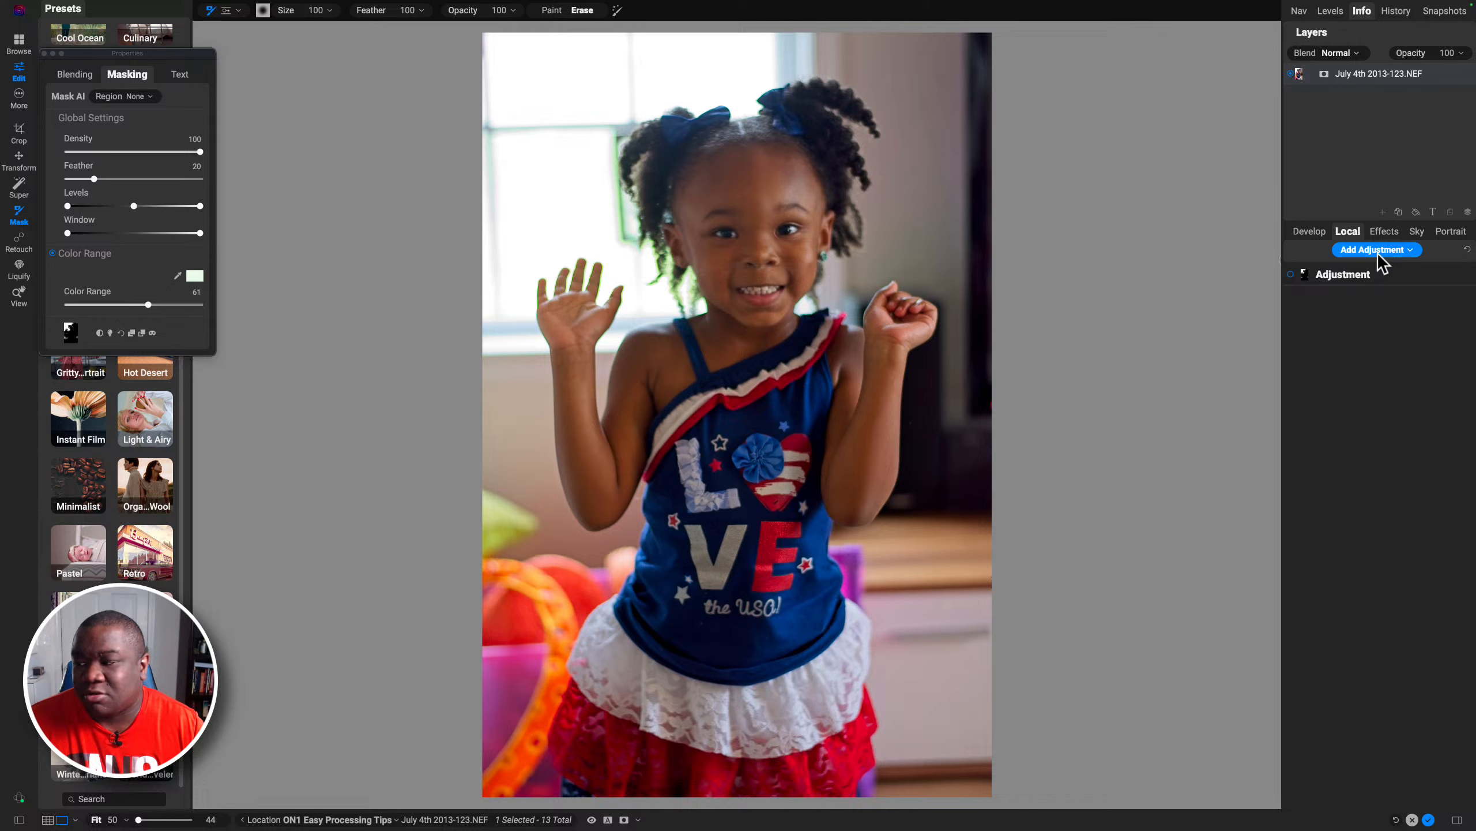
left_click(1375, 252)
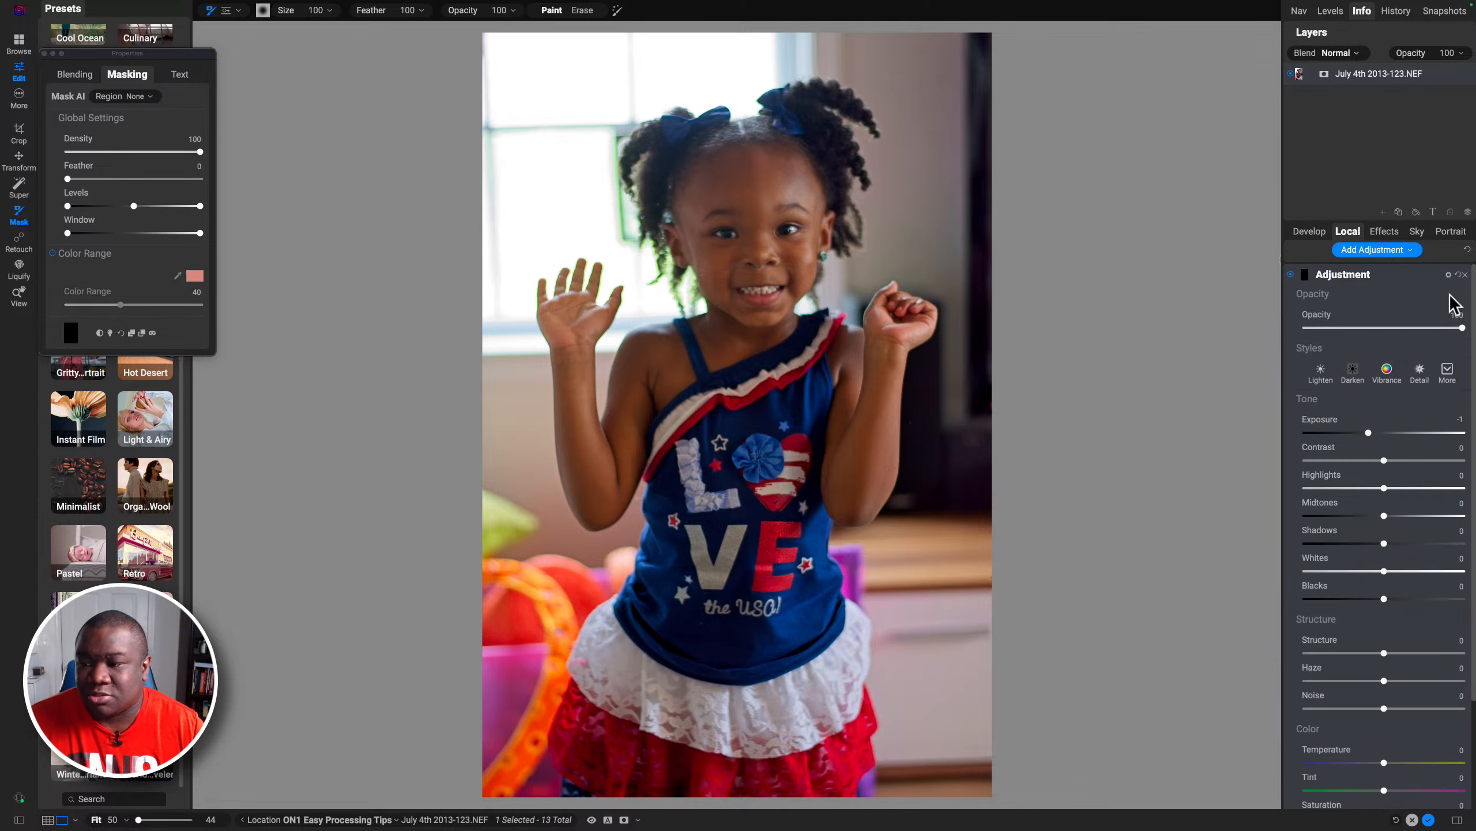
left_click_drag(1474, 279, 1464, 474)
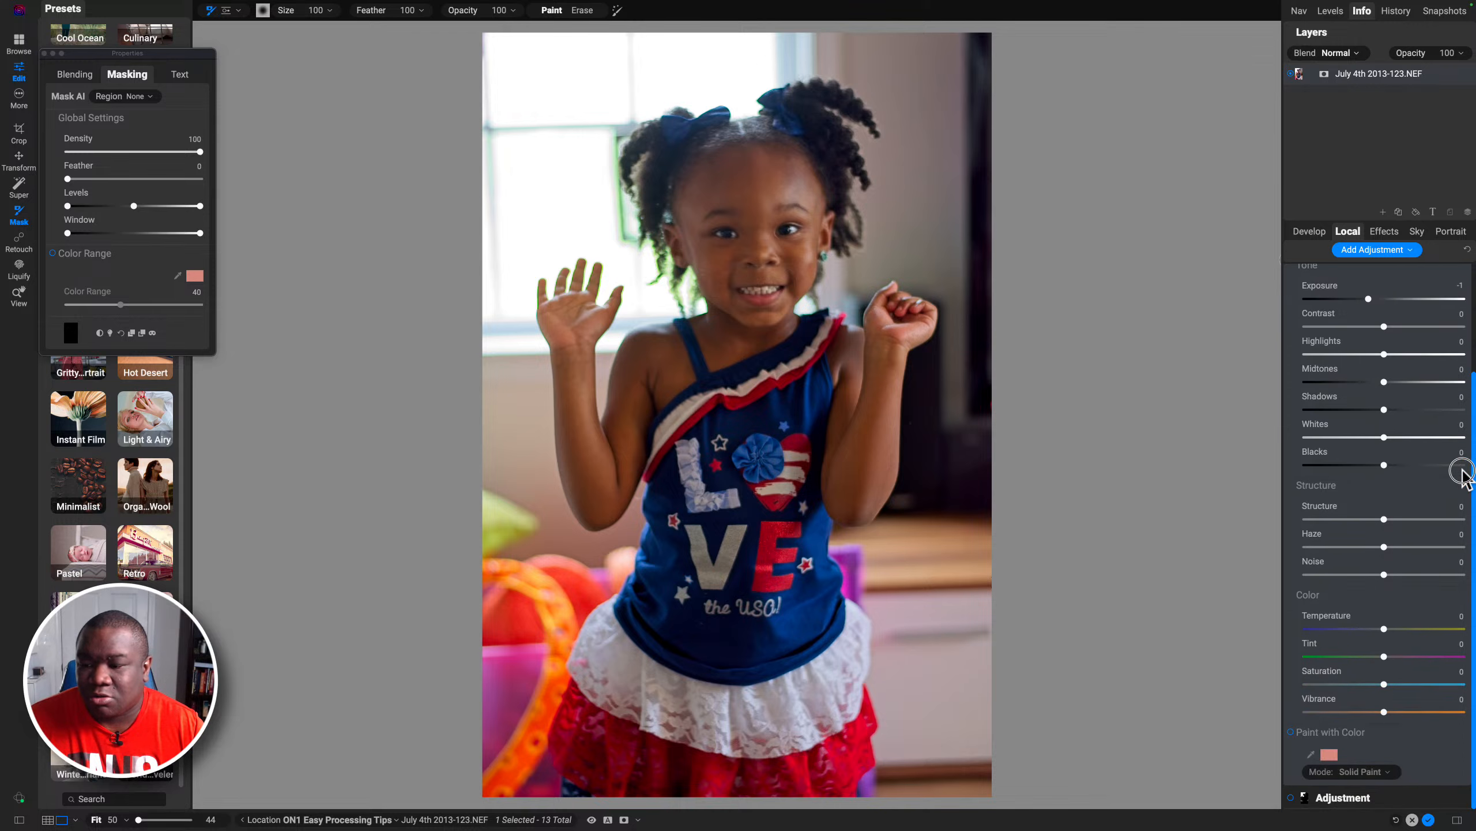
left_click(1291, 731)
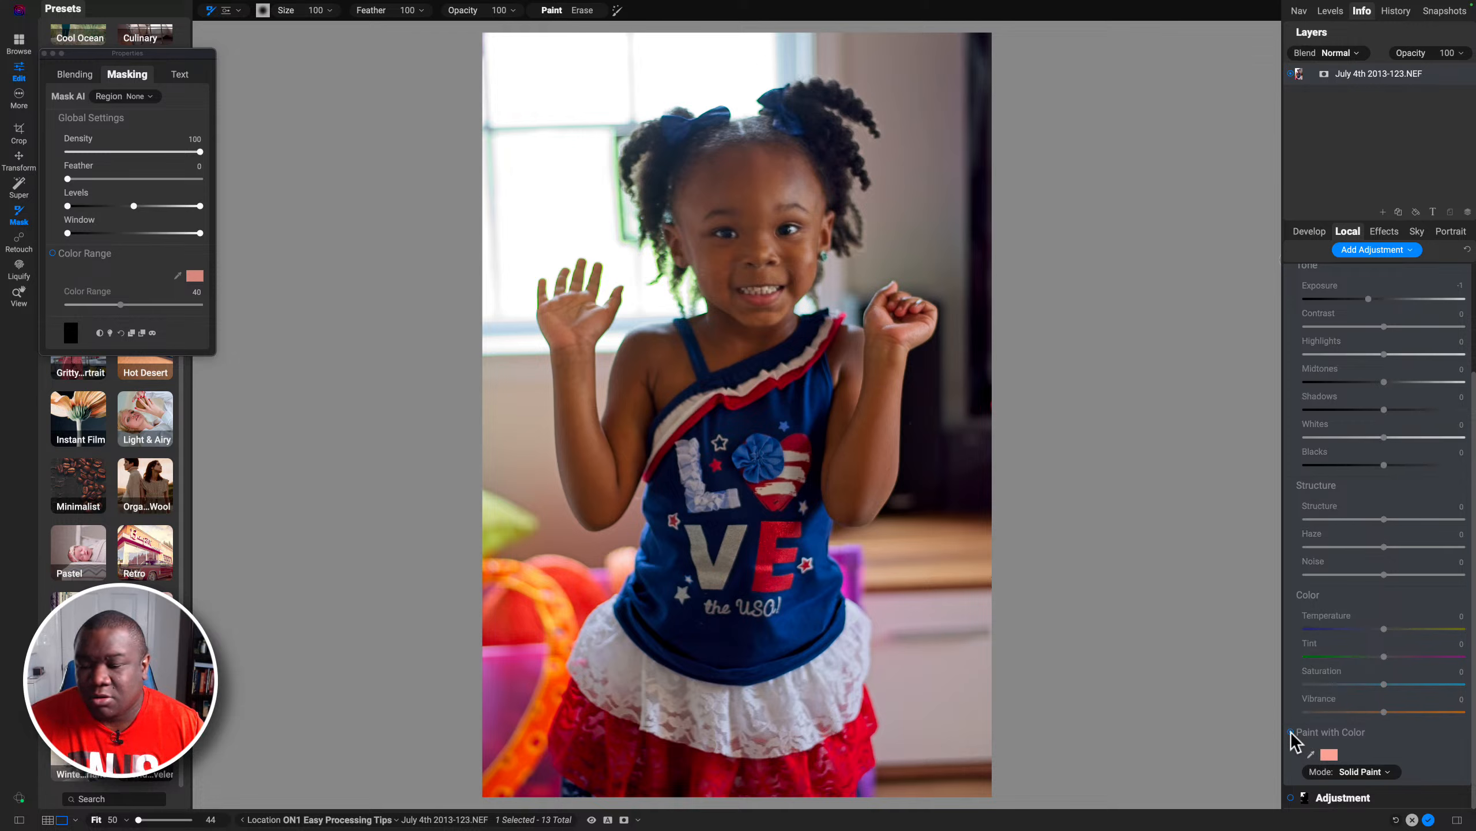
left_click(1291, 732)
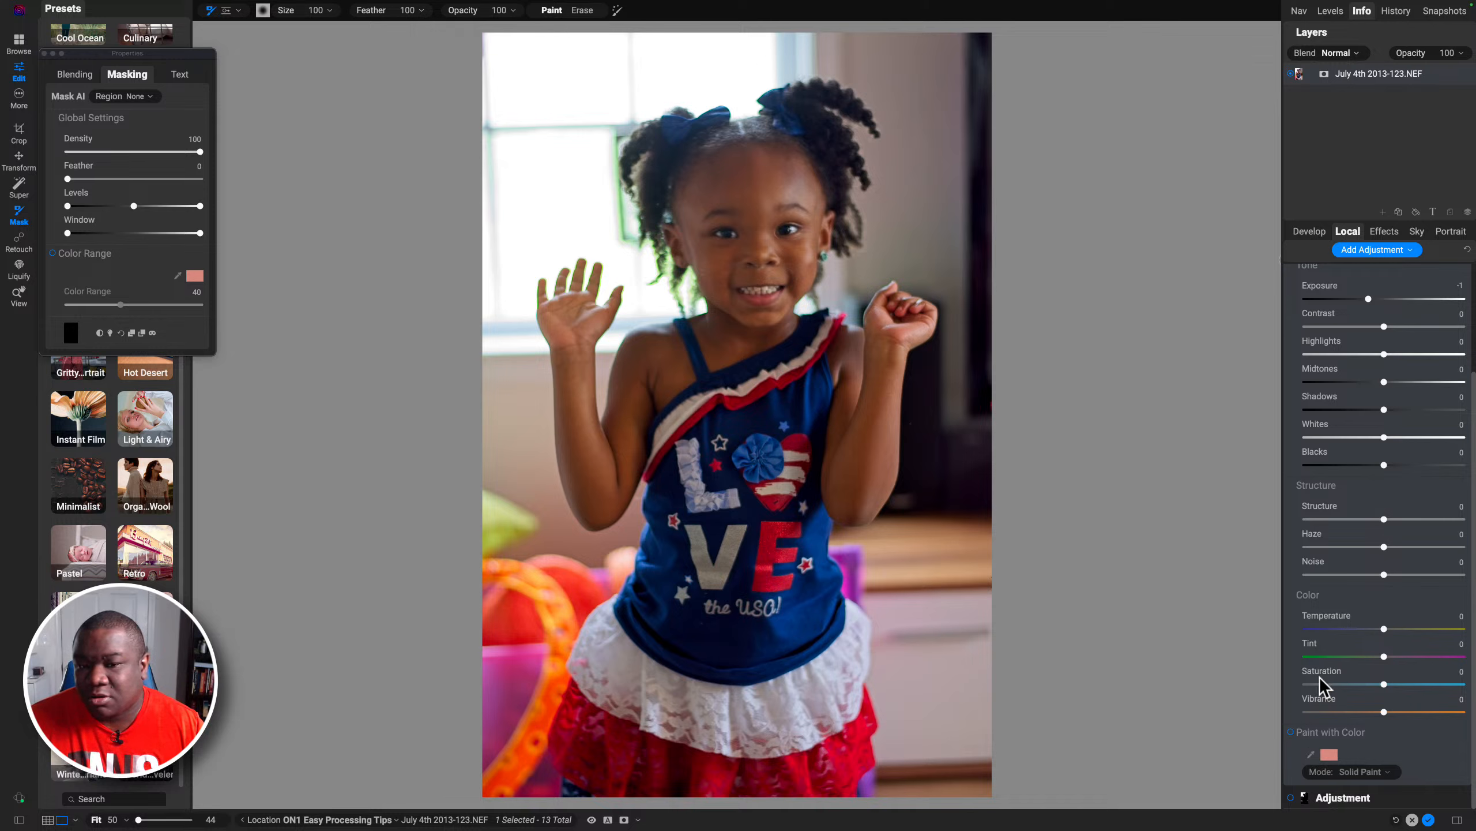
left_click_drag(1385, 684, 1263, 690)
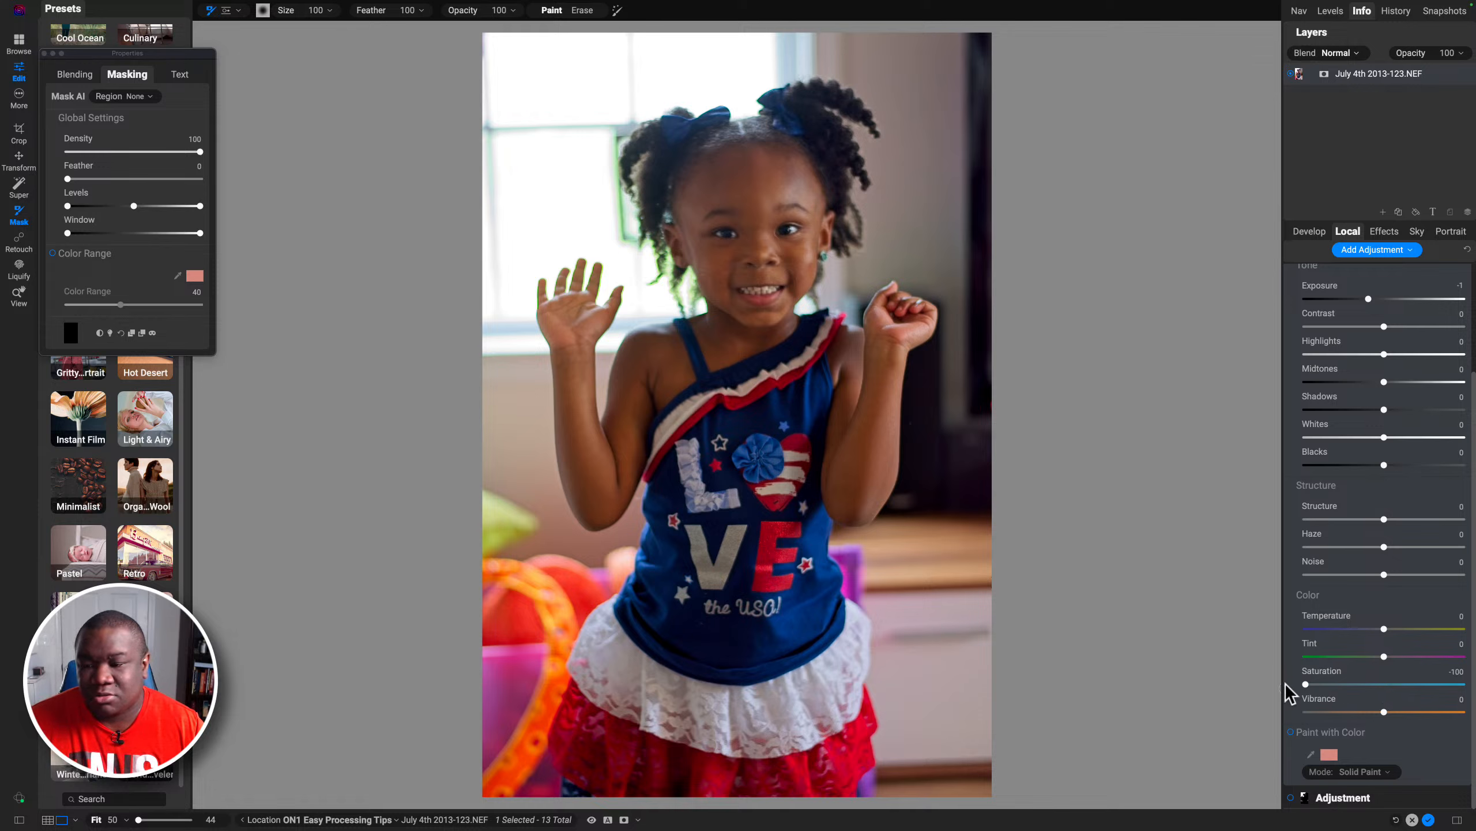
scroll(1369, 401, "up", 3)
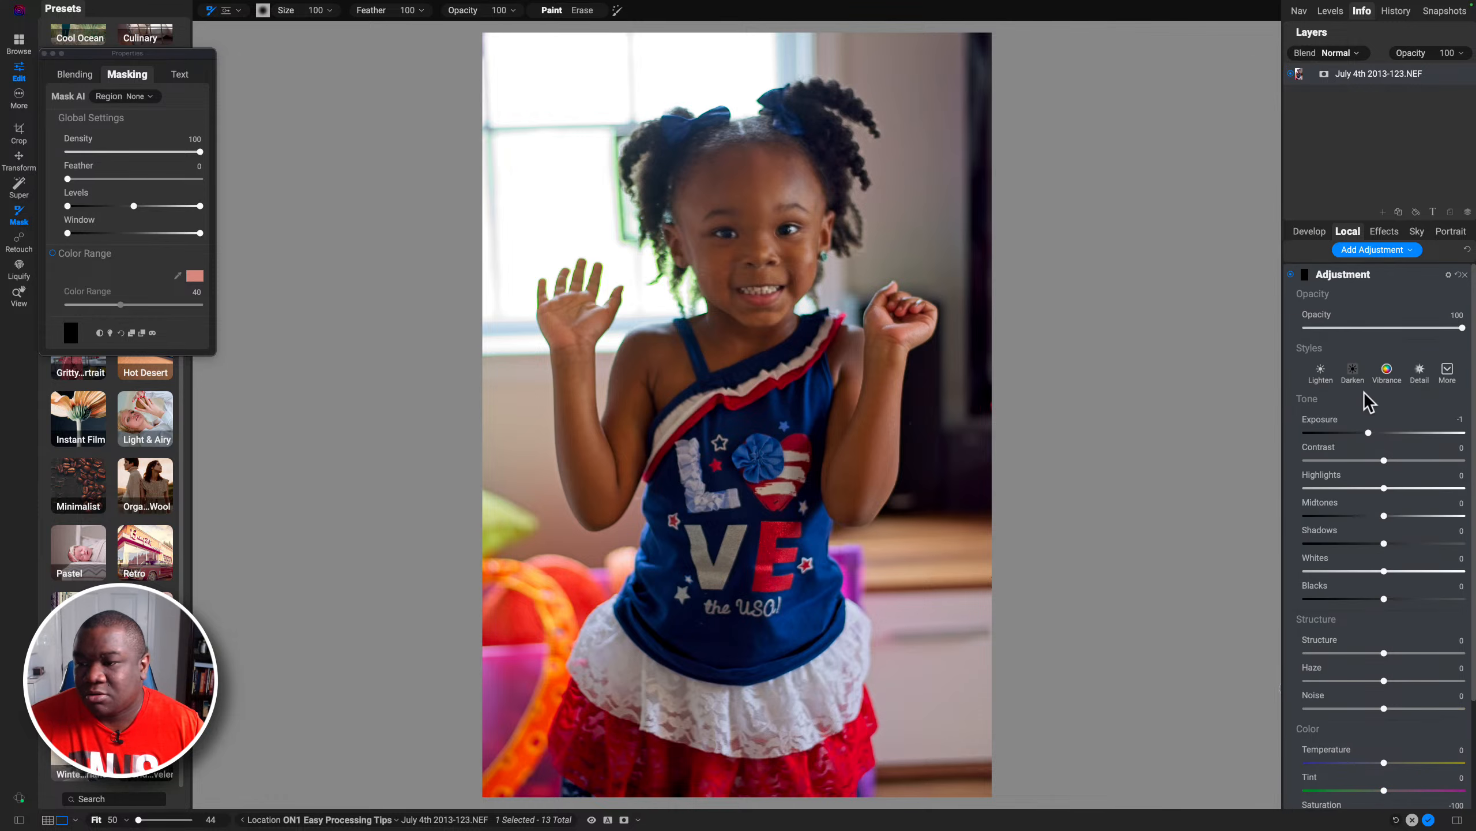
left_click(100, 332)
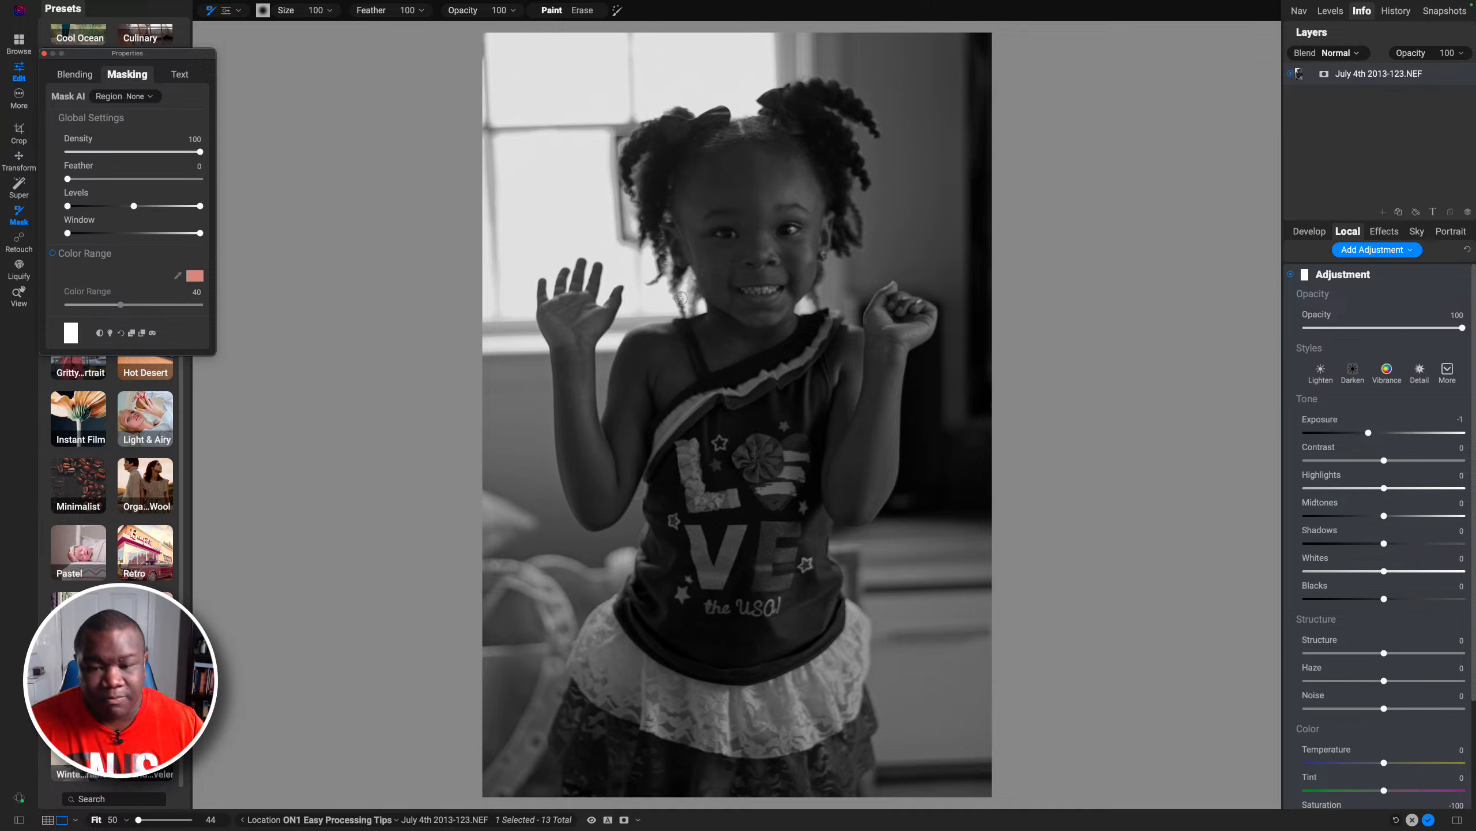
key("bracketright")
key("bracketright")
key("bracketright")
key("bracketright")
key("bracketright")
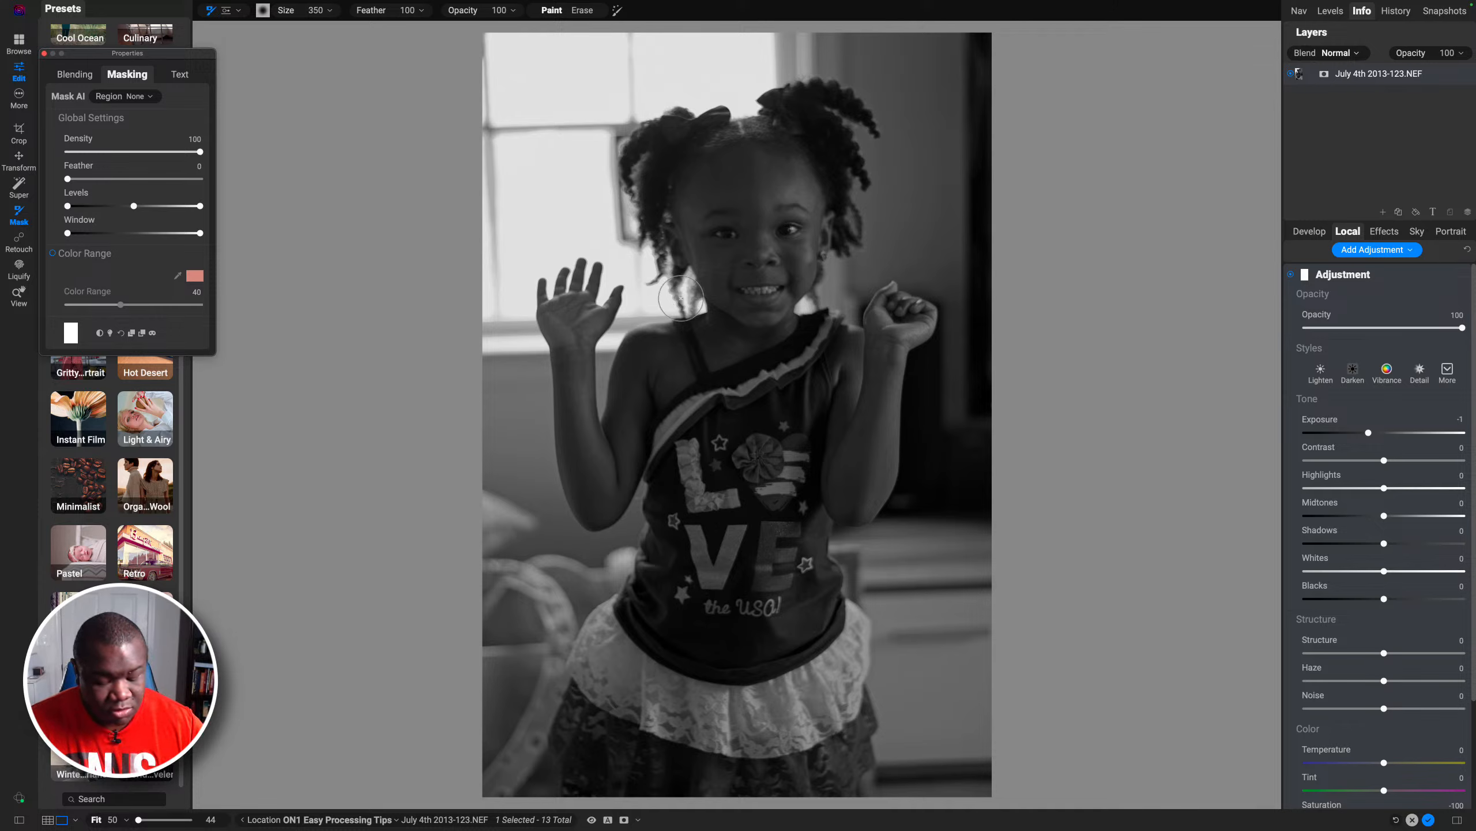
left_click(100, 333)
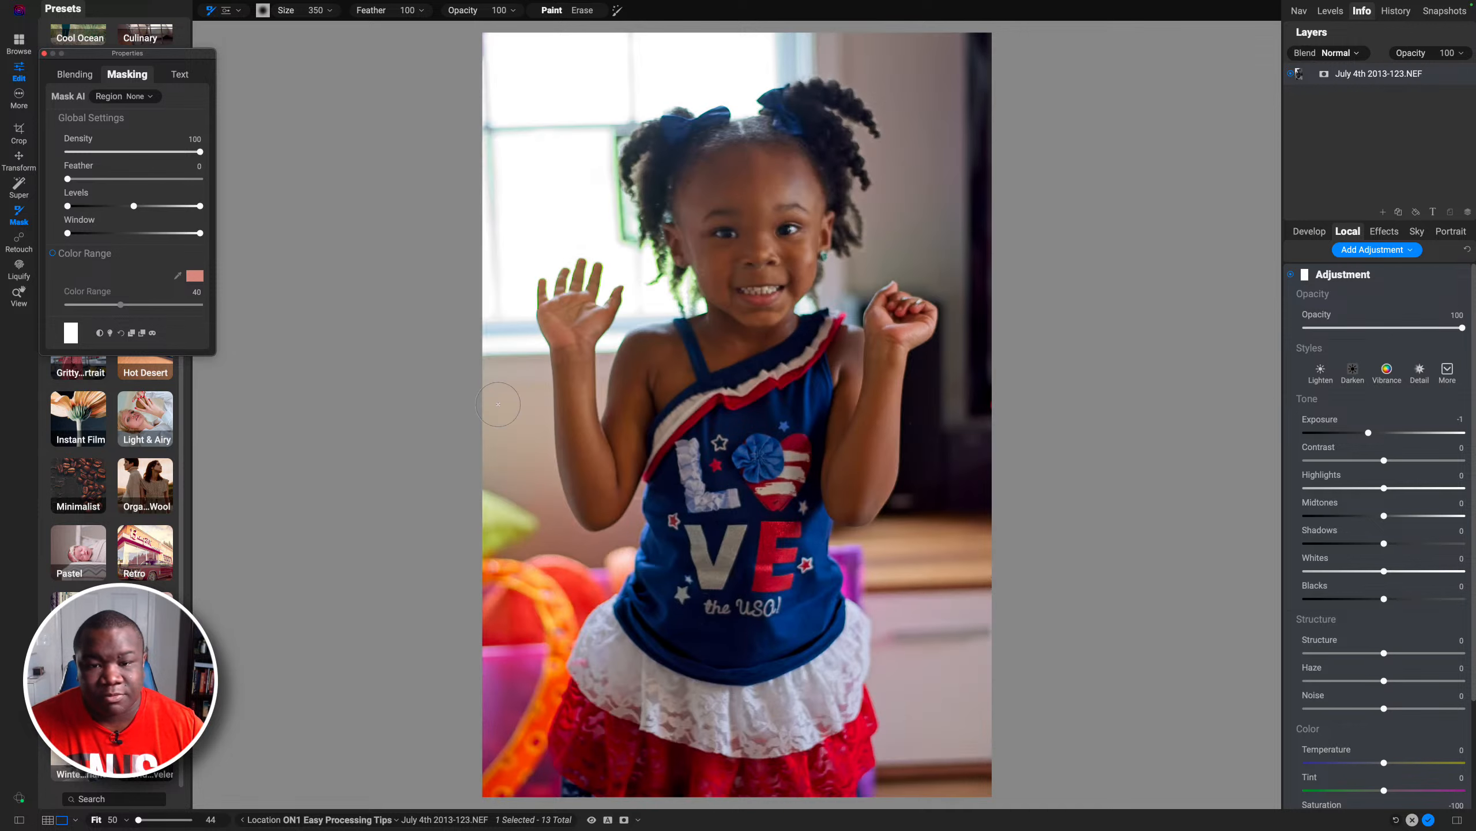
Step: Shrink the paint brush and paint the new adjustment's mask along the green fringe at the hair's left edge
key("bracketleft")
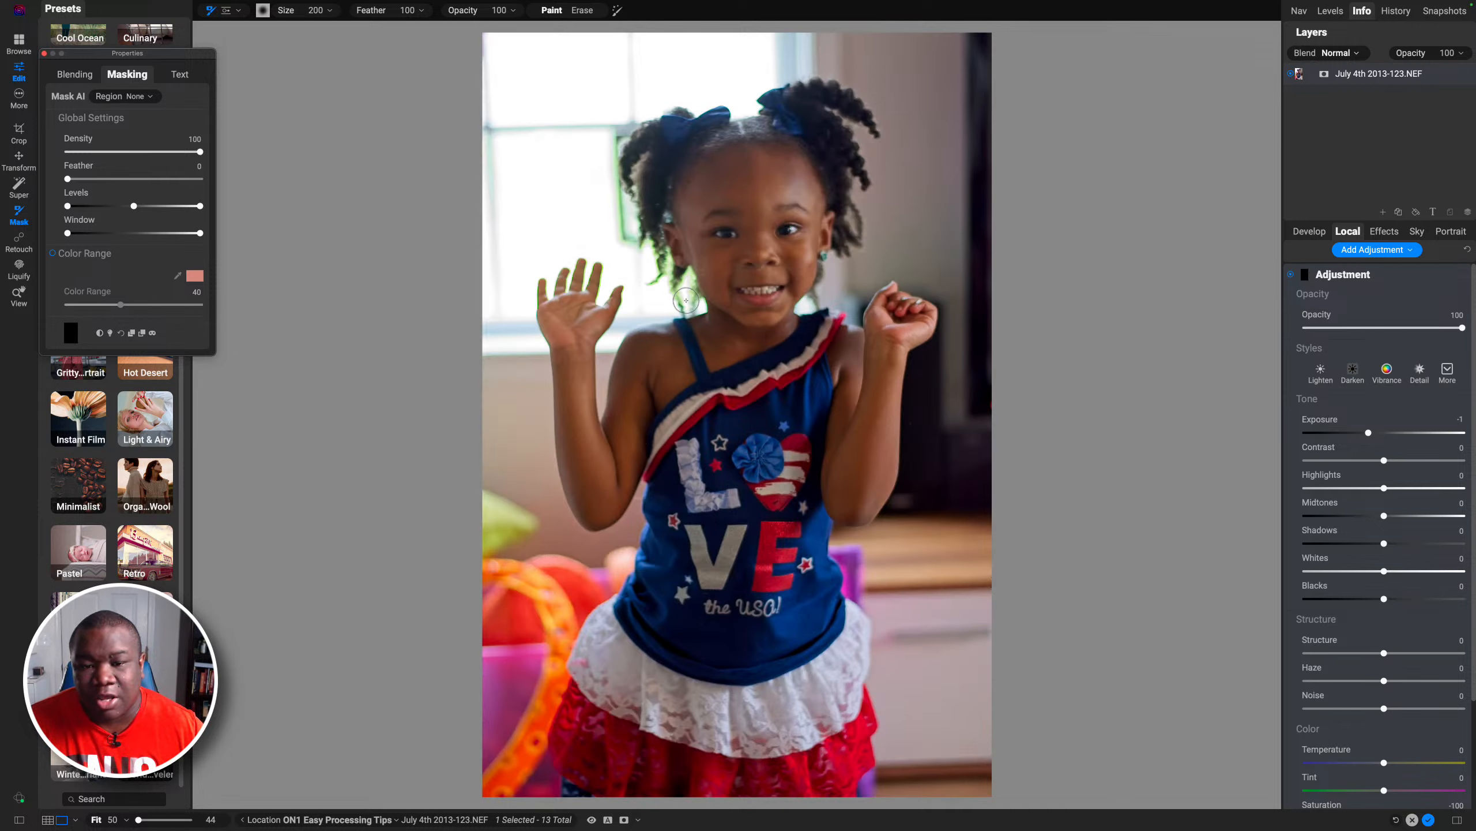
key("bracketleft")
key("bracketleft")
key("bracketleft")
mouse_move(688, 307)
left_mouse_down()
mouse_move(682, 267)
mouse_move(664, 281)
mouse_move(662, 241)
mouse_move(648, 284)
mouse_move(667, 259)
mouse_move(637, 249)
mouse_move(647, 231)
mouse_move(626, 233)
mouse_move(618, 129)
left_mouse_up()
key("bracketright")
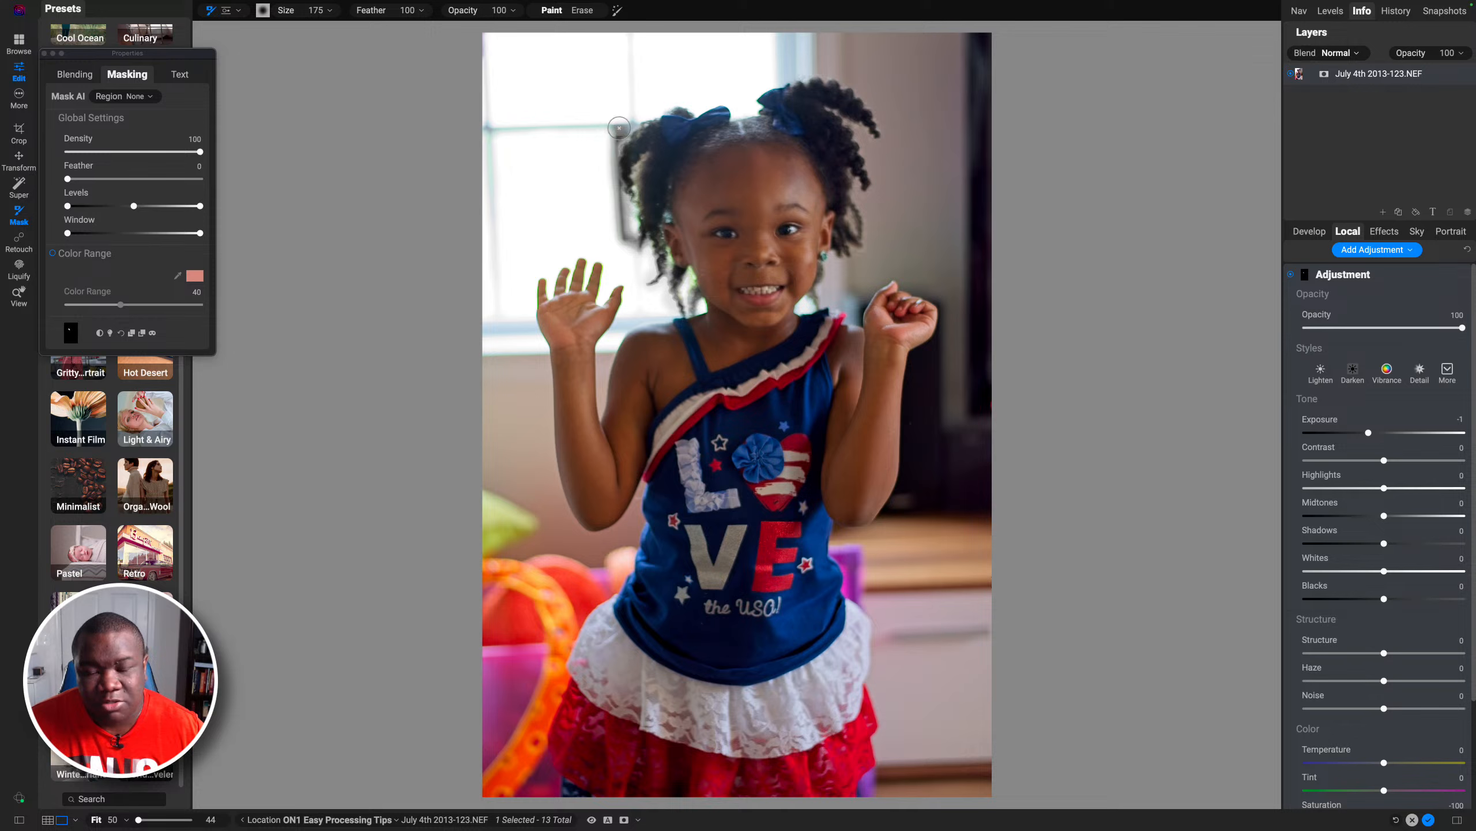
Step: Shrink the brush to 100 and keep painting the mask over the green fringe along the hair's upper-left edge
left_click_drag(640, 203, 637, 239)
key("bracketleft")
key("bracketleft")
key("bracketleft")
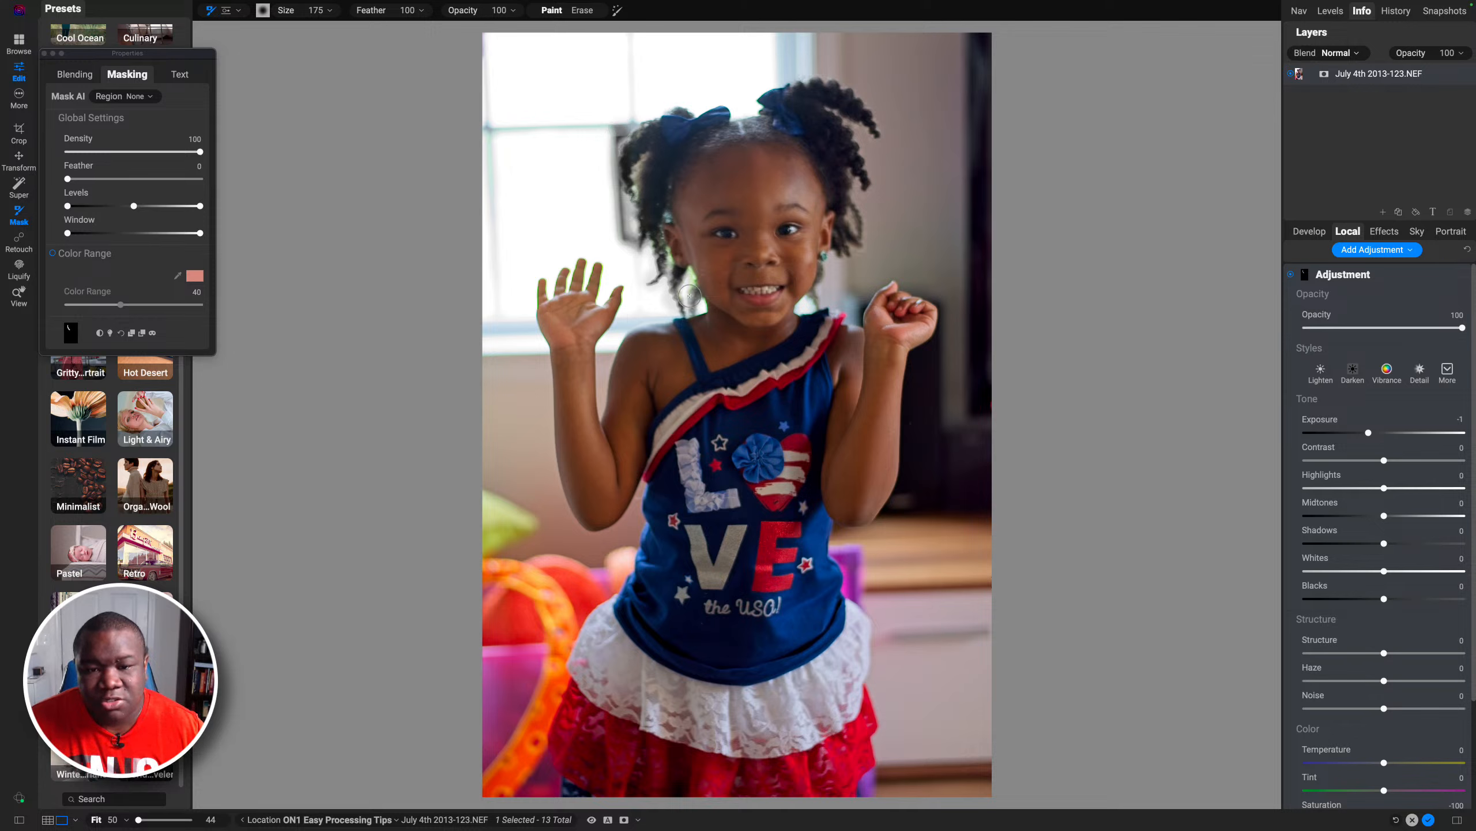
left_click_drag(691, 280, 660, 238)
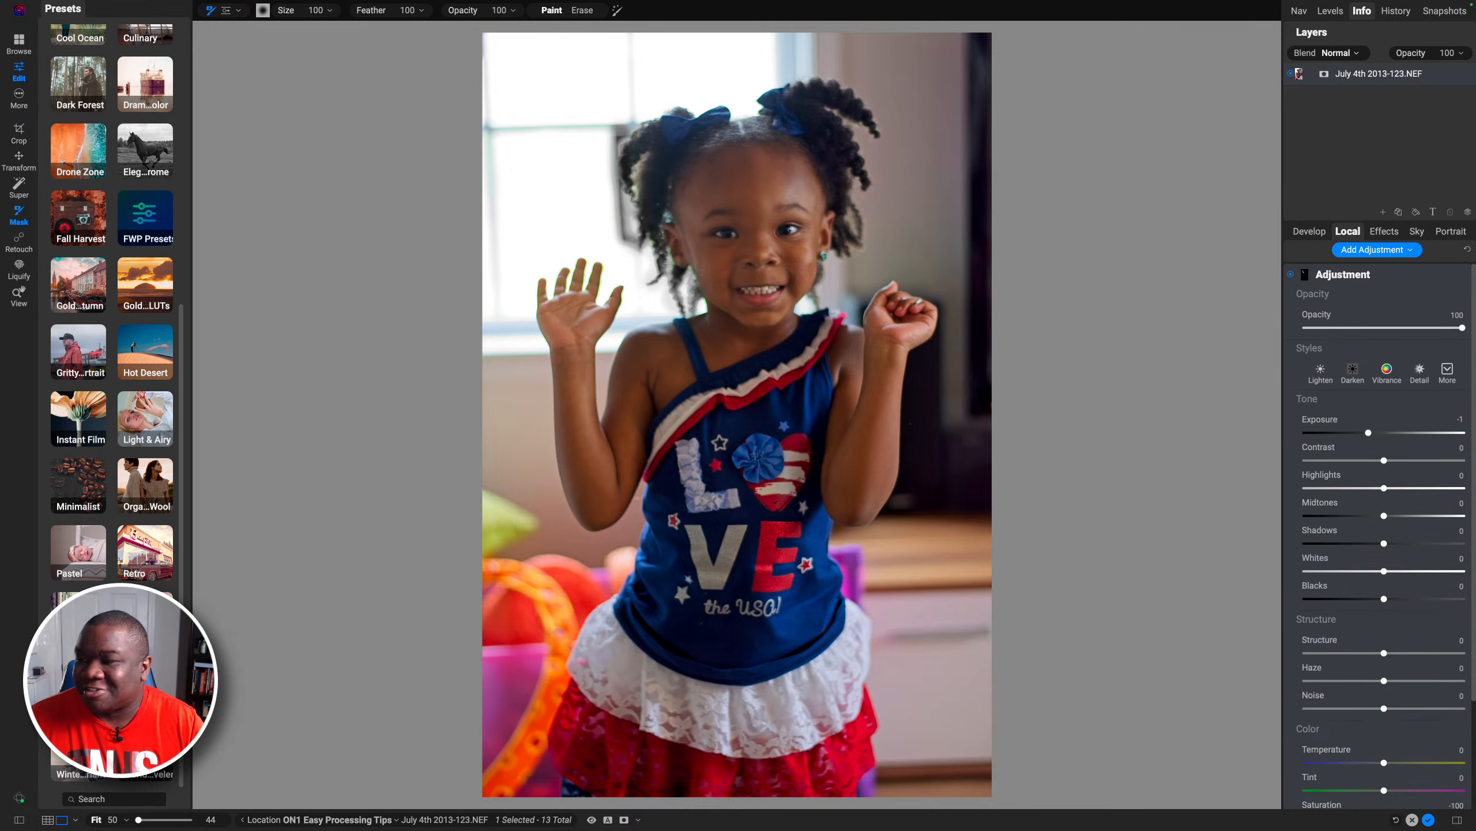
Step: Collapse the fringe adjustment and add a third local adjustment
left_click(1128, 201)
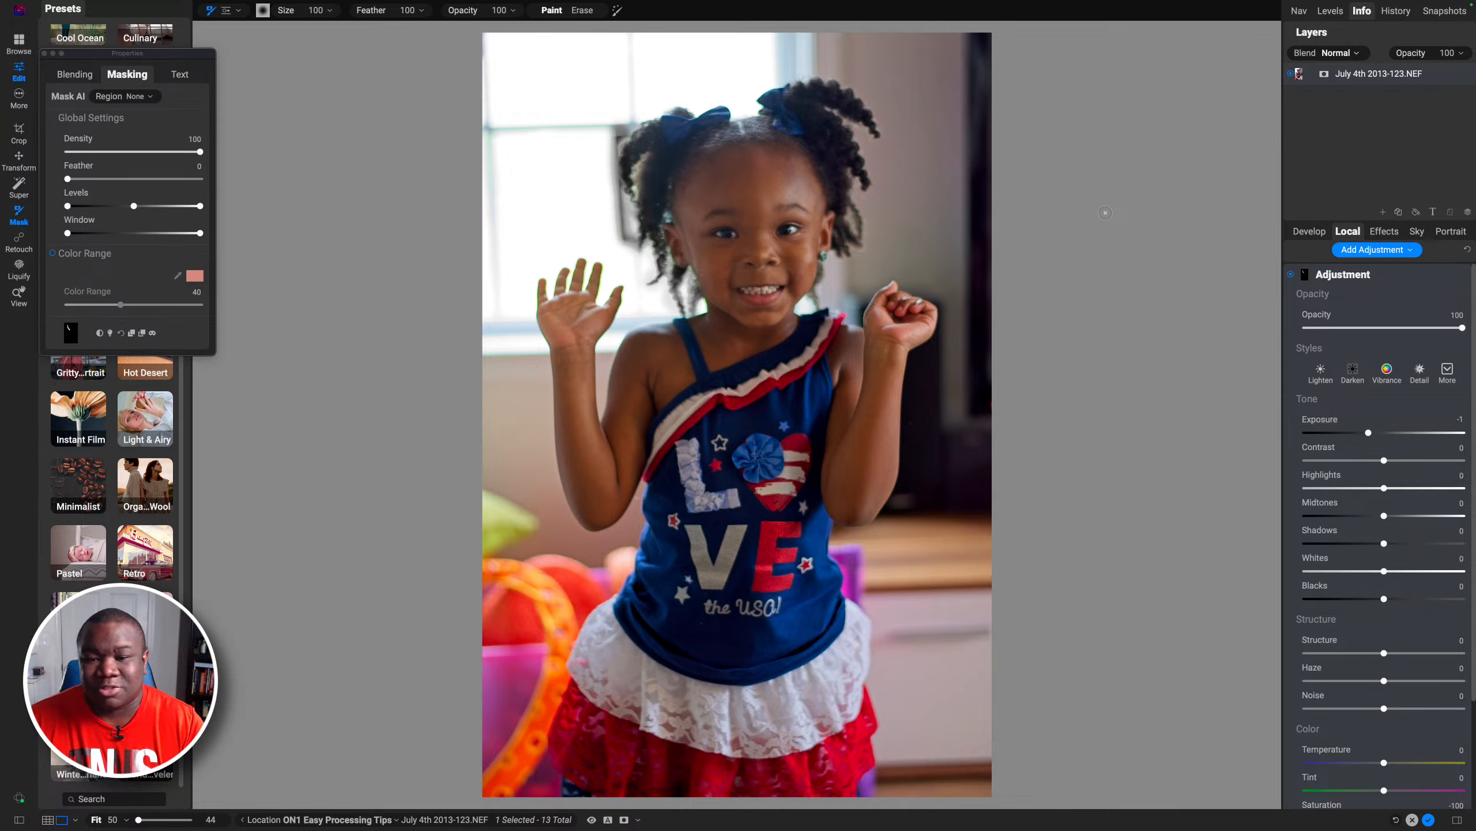
left_click(1364, 274)
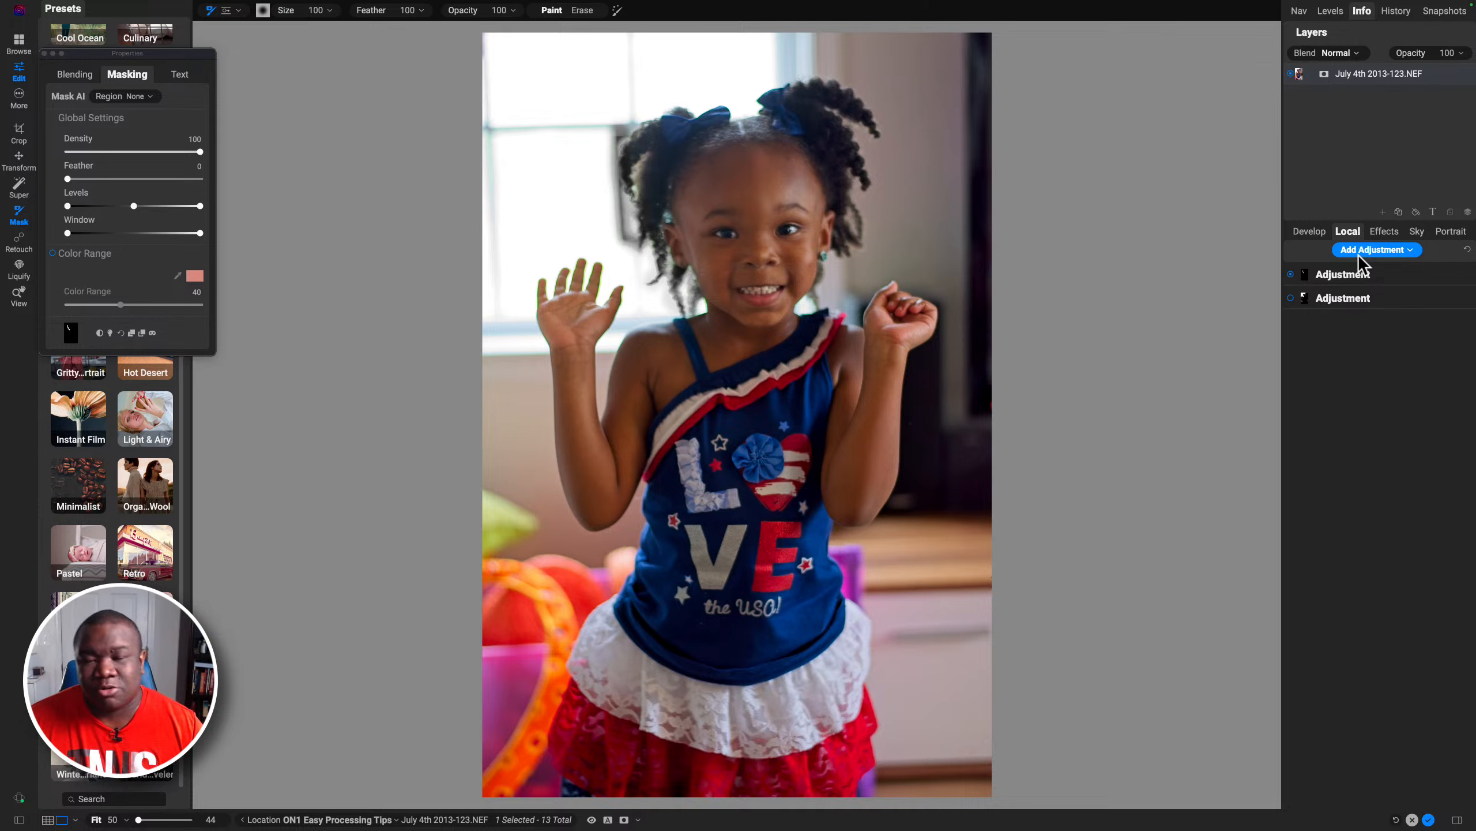
left_click(1398, 250)
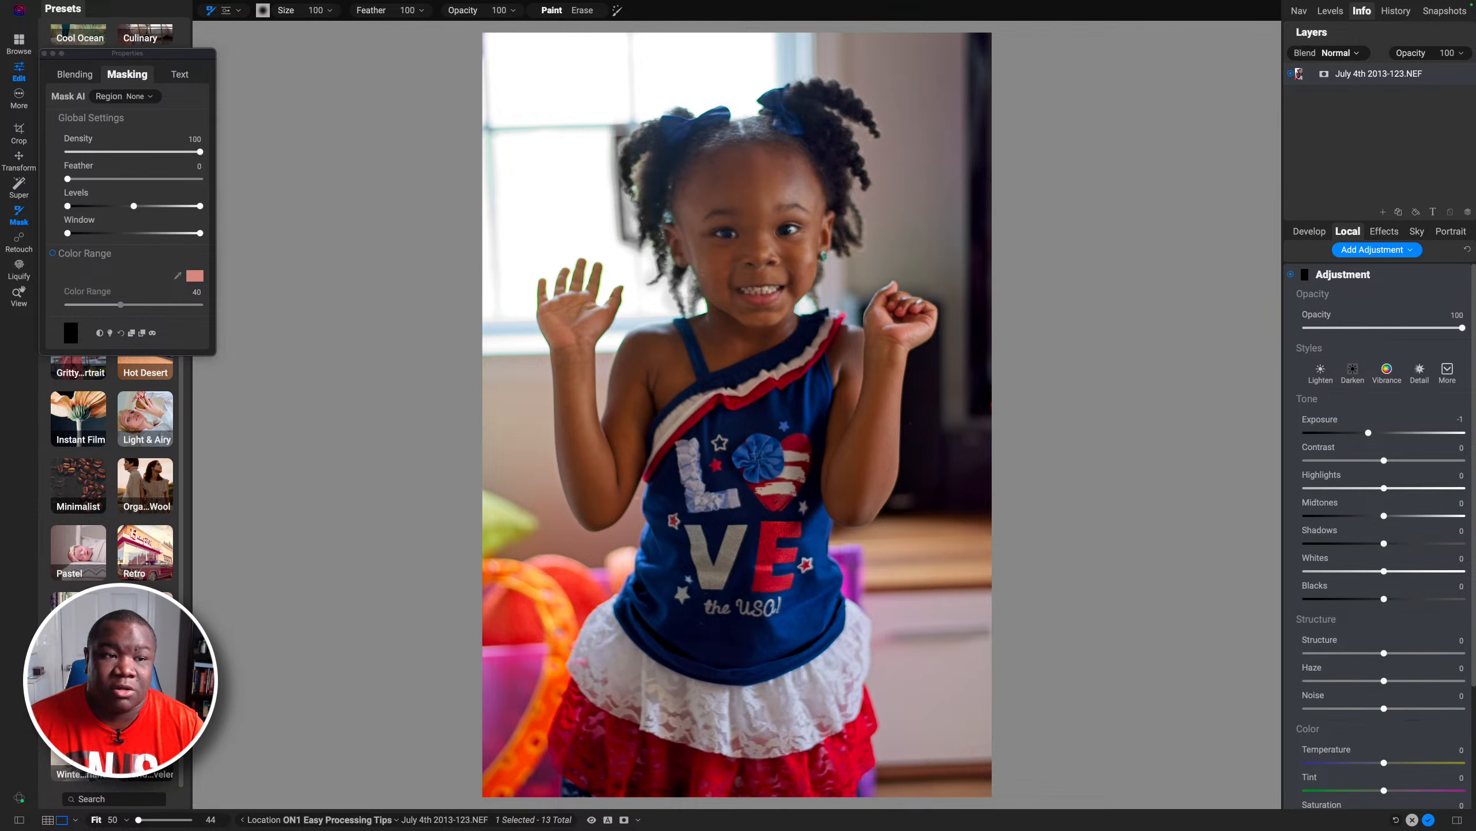
Step: Mask the new adjustment with the Mask AI Background region and set its mask Feather to 39
left_click(145, 96)
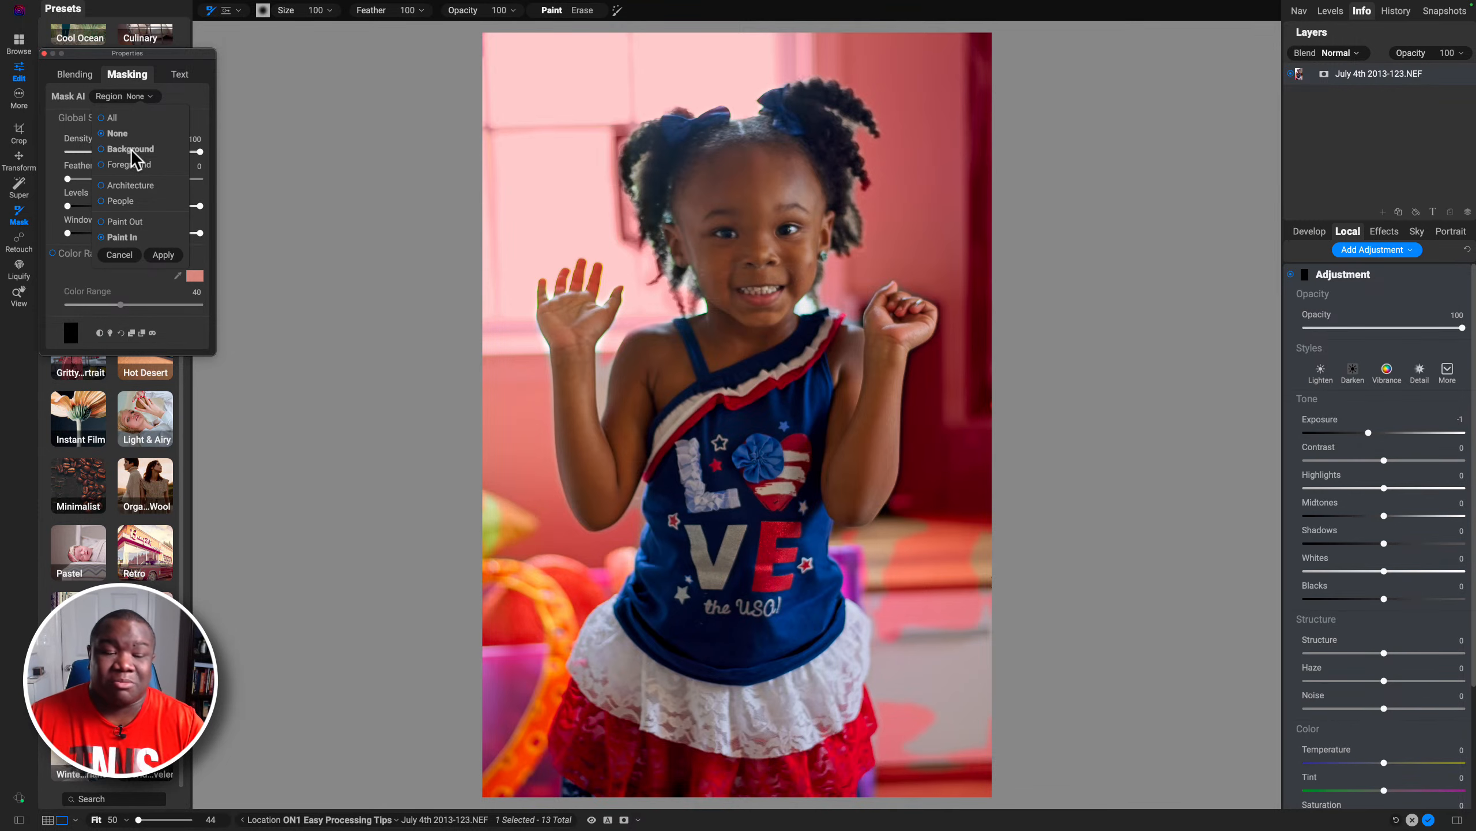
left_click(130, 149)
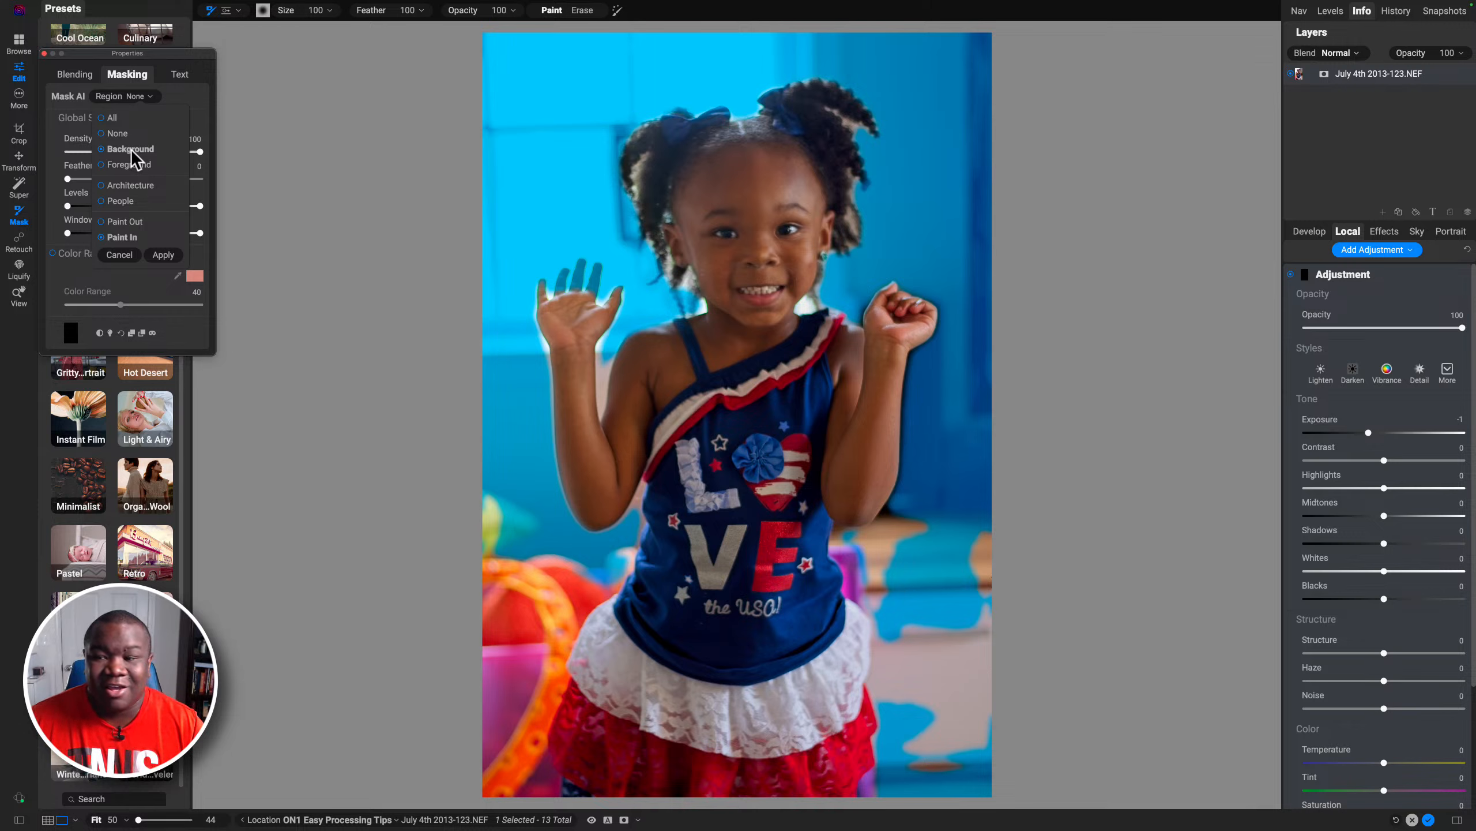
left_click(163, 255)
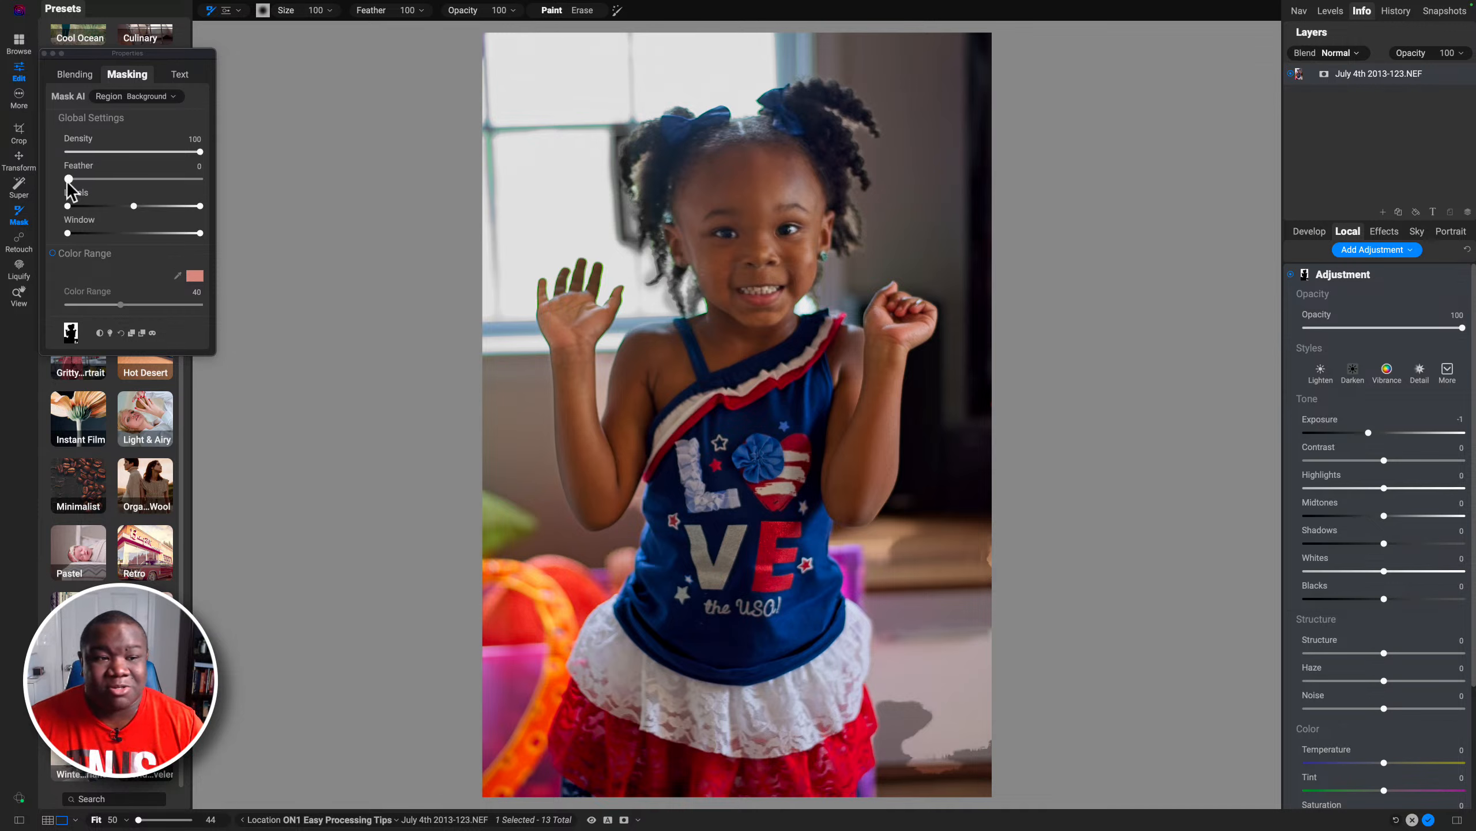
left_click_drag(67, 180, 121, 186)
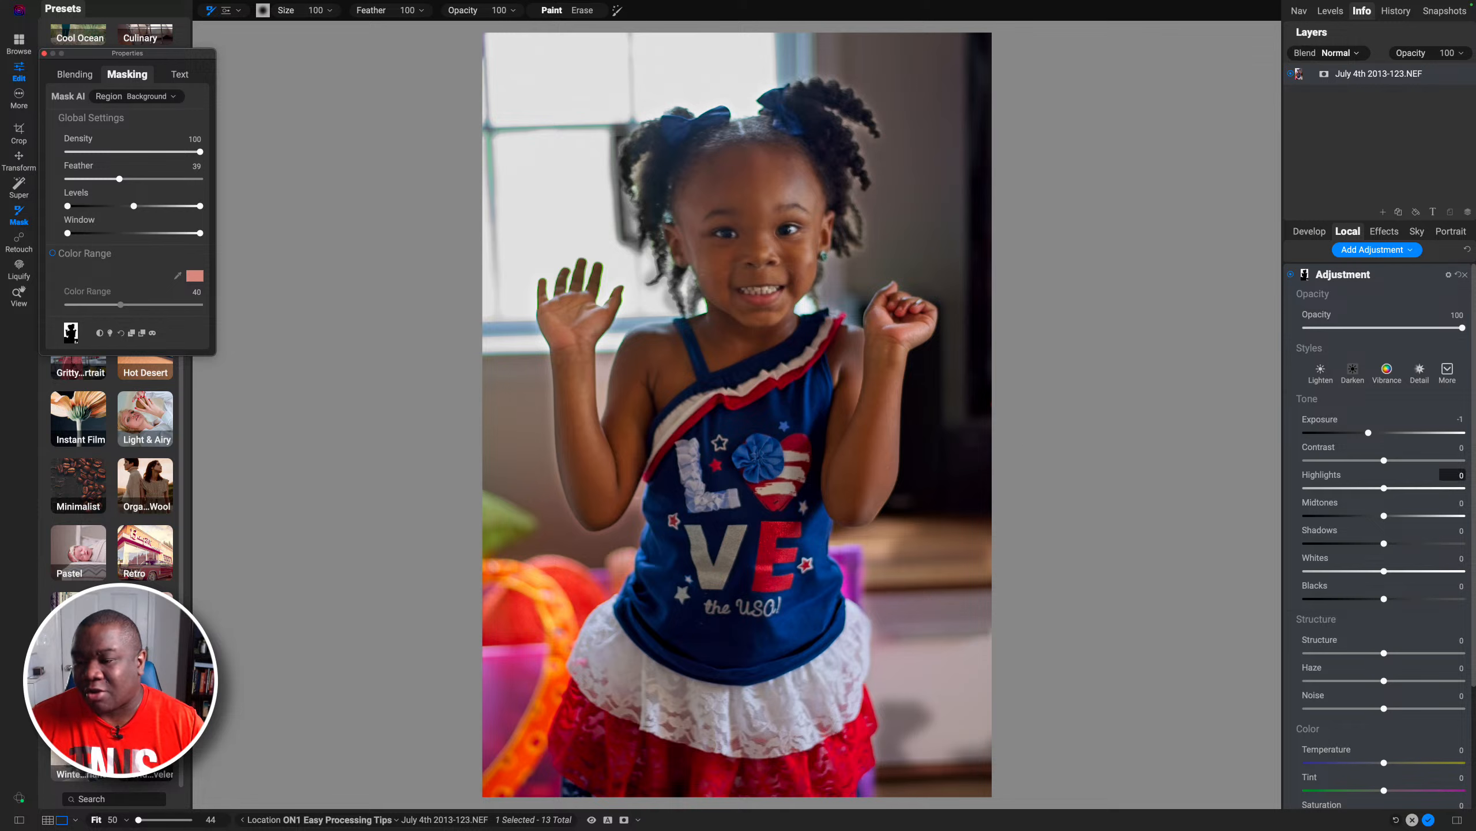
Step: Reselect the Background-masked adjustment among the local adjustments and invert its mask so it covers the subject
left_click(1354, 278)
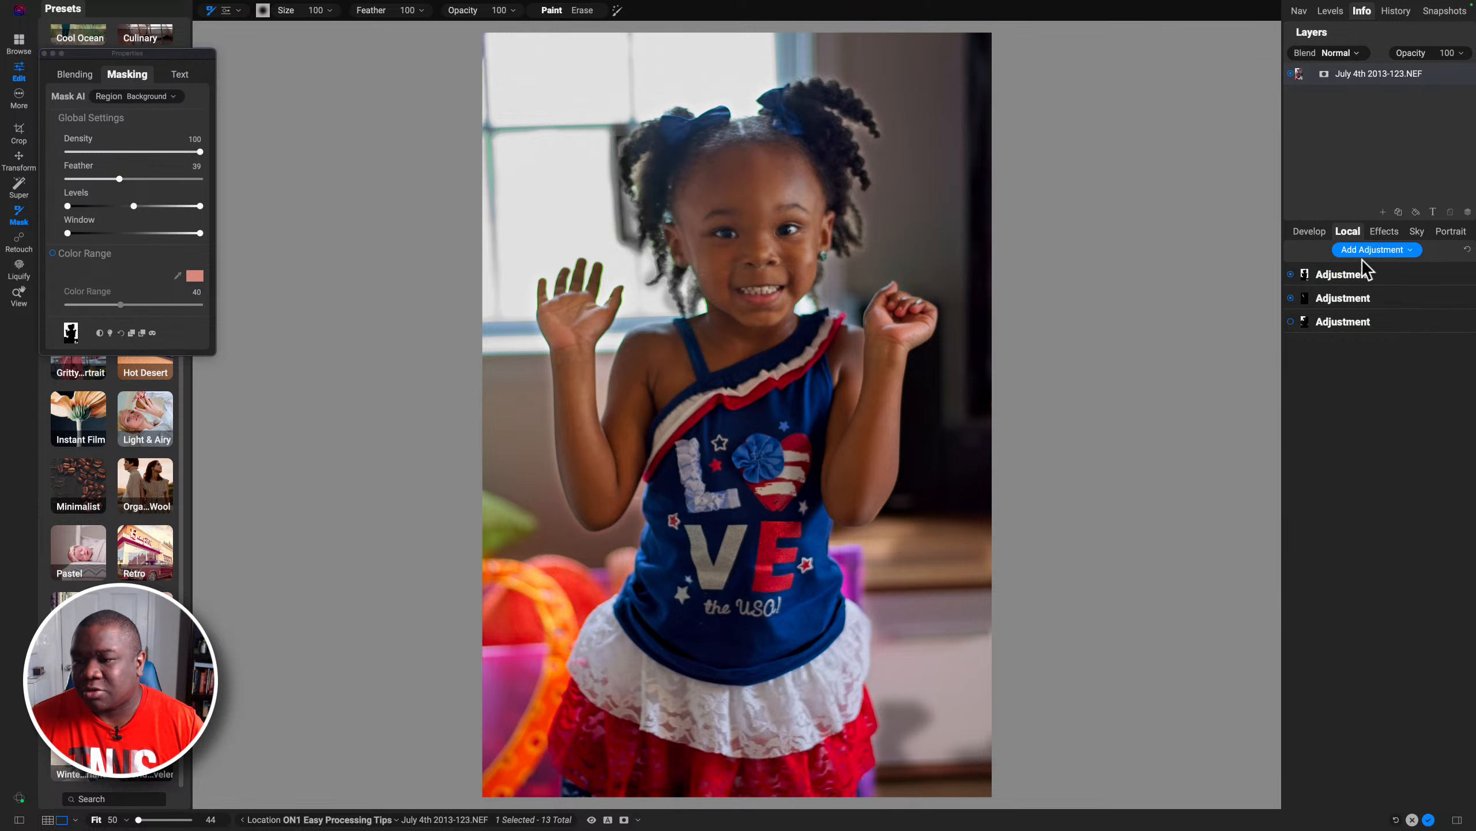
left_click(1364, 252)
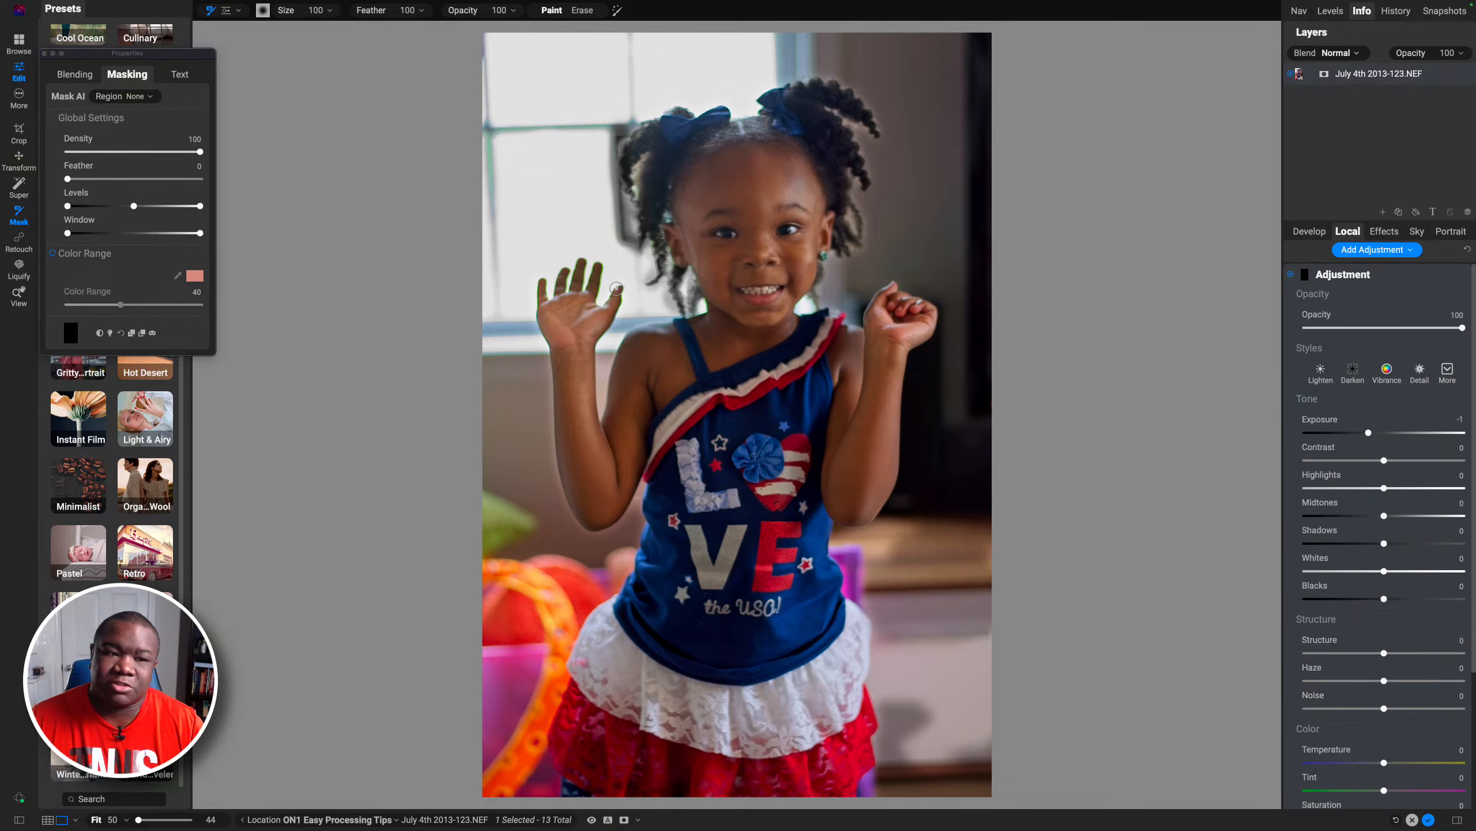
left_click(1359, 278)
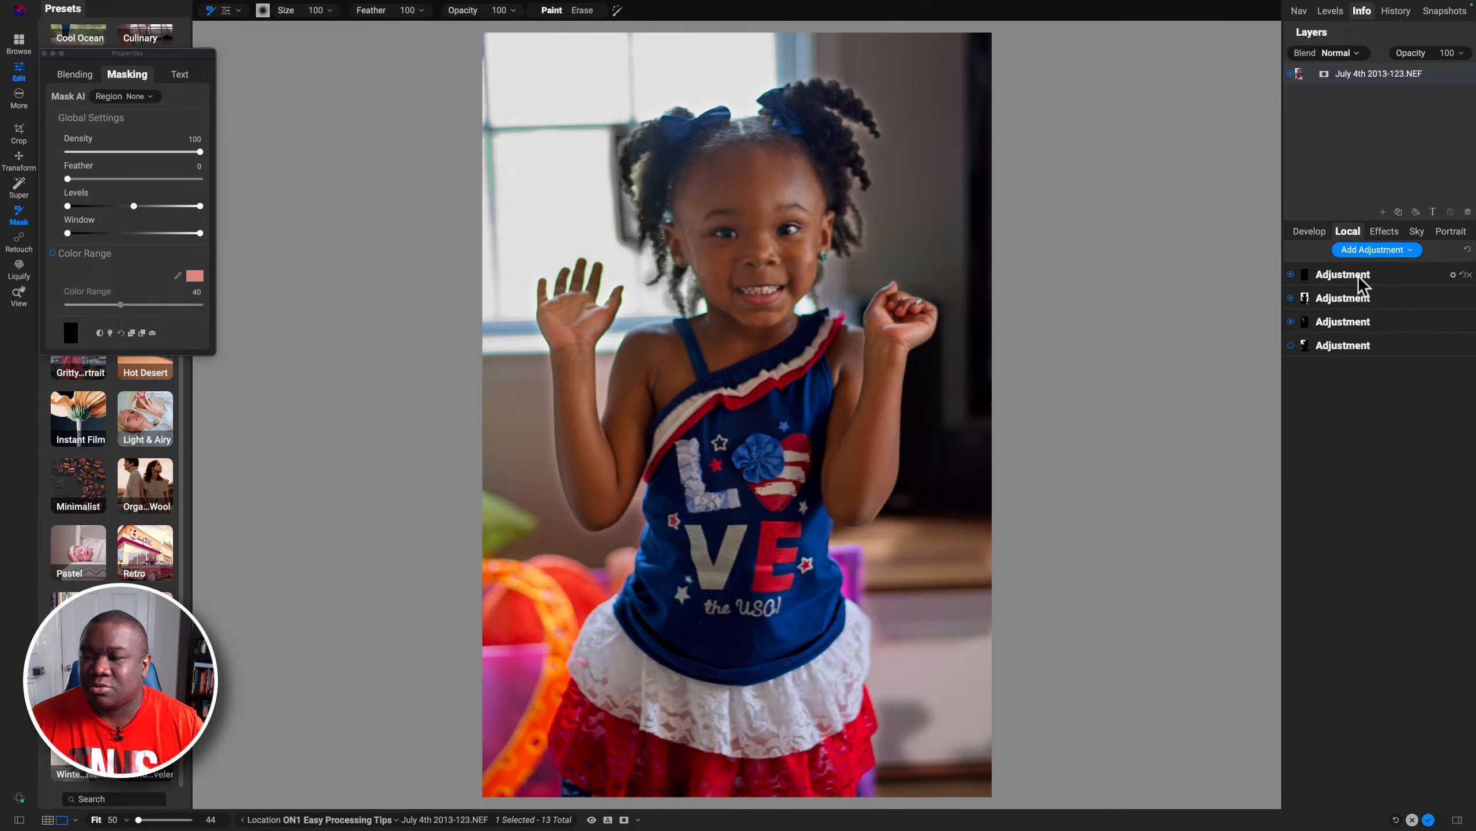
left_click(1305, 298)
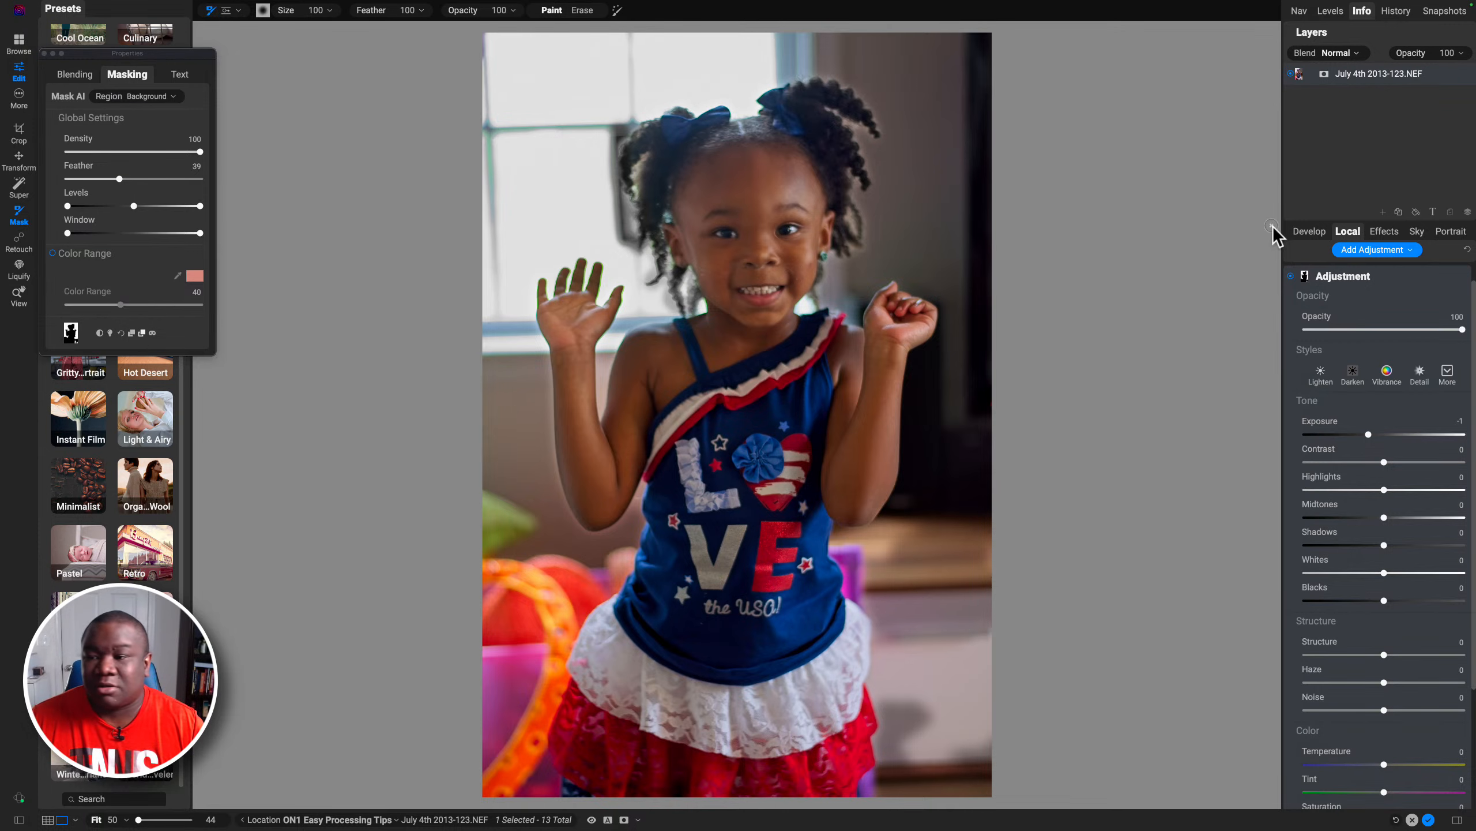
left_click(1364, 279)
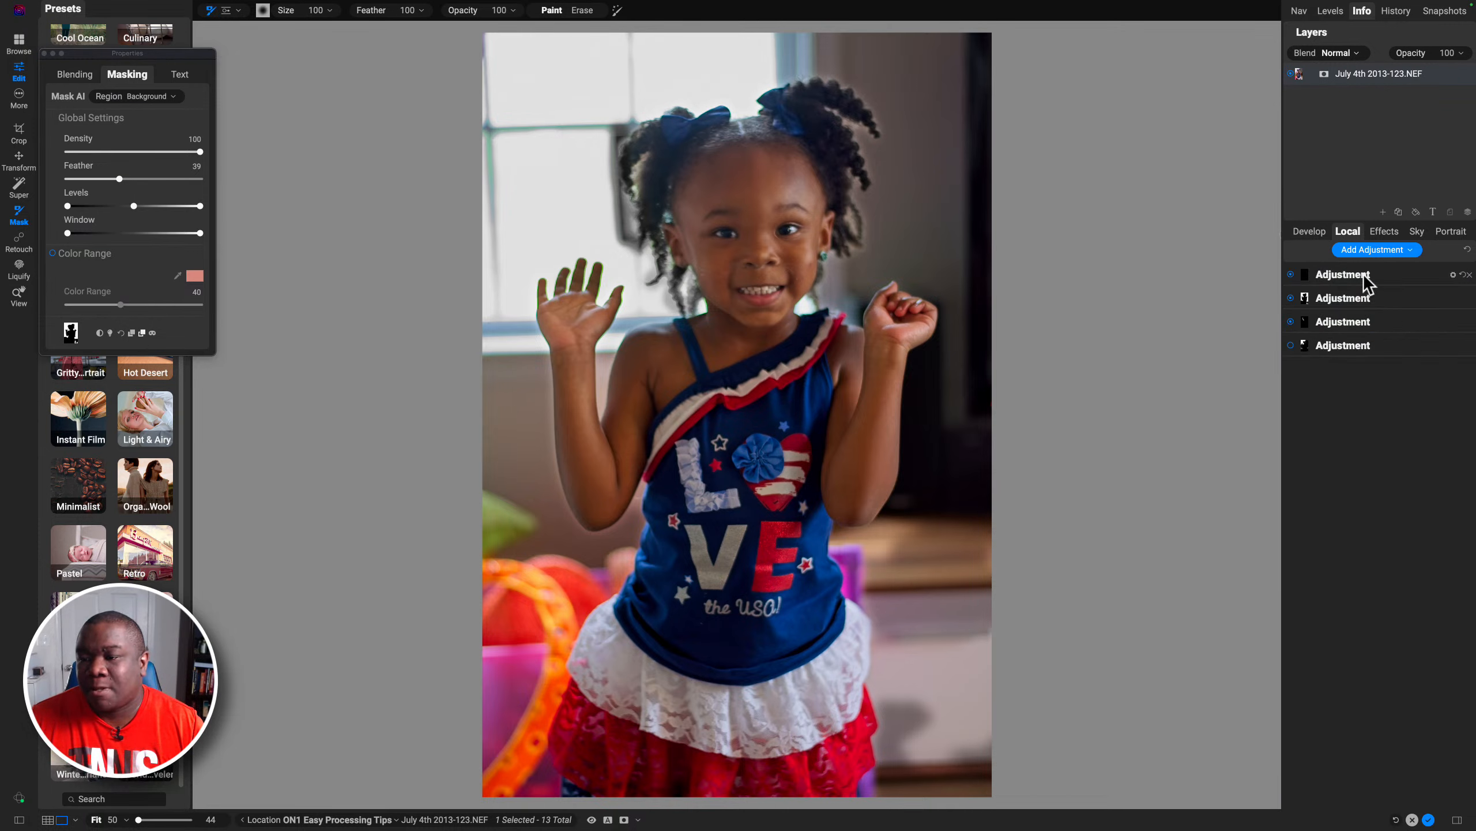
left_click(1350, 275)
left_click(1308, 276)
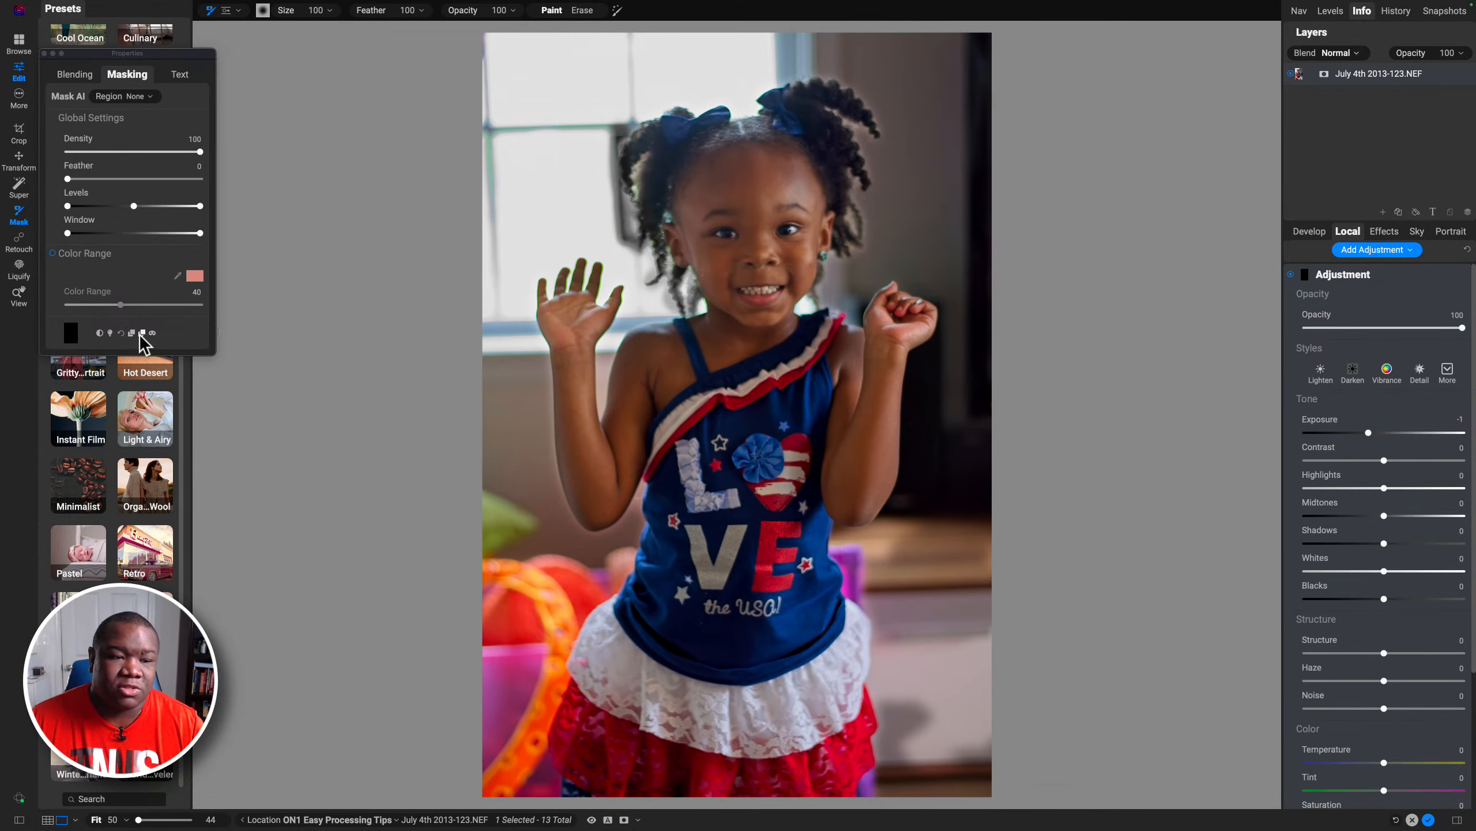
left_click(141, 333)
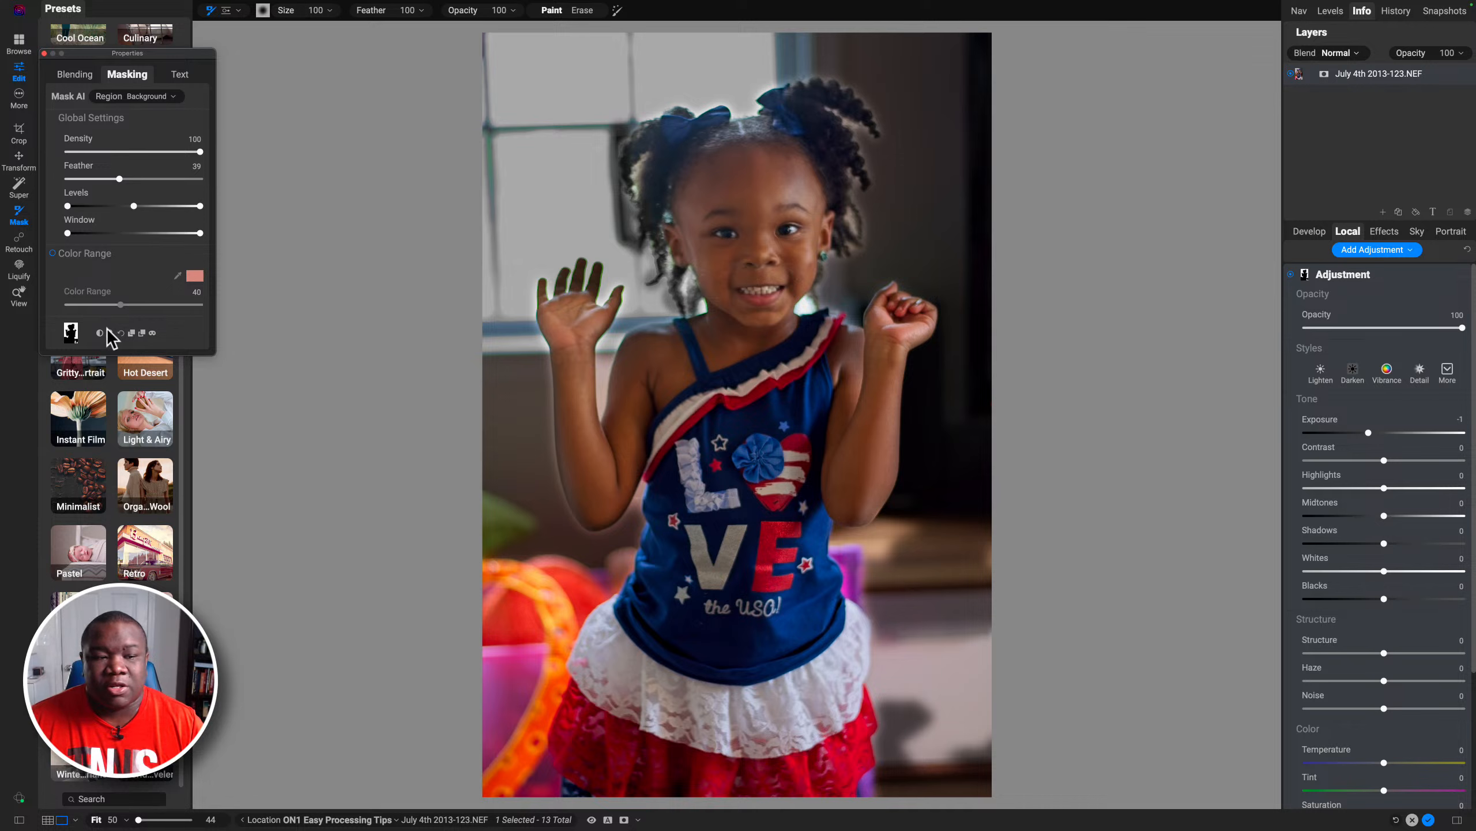
left_click(99, 332)
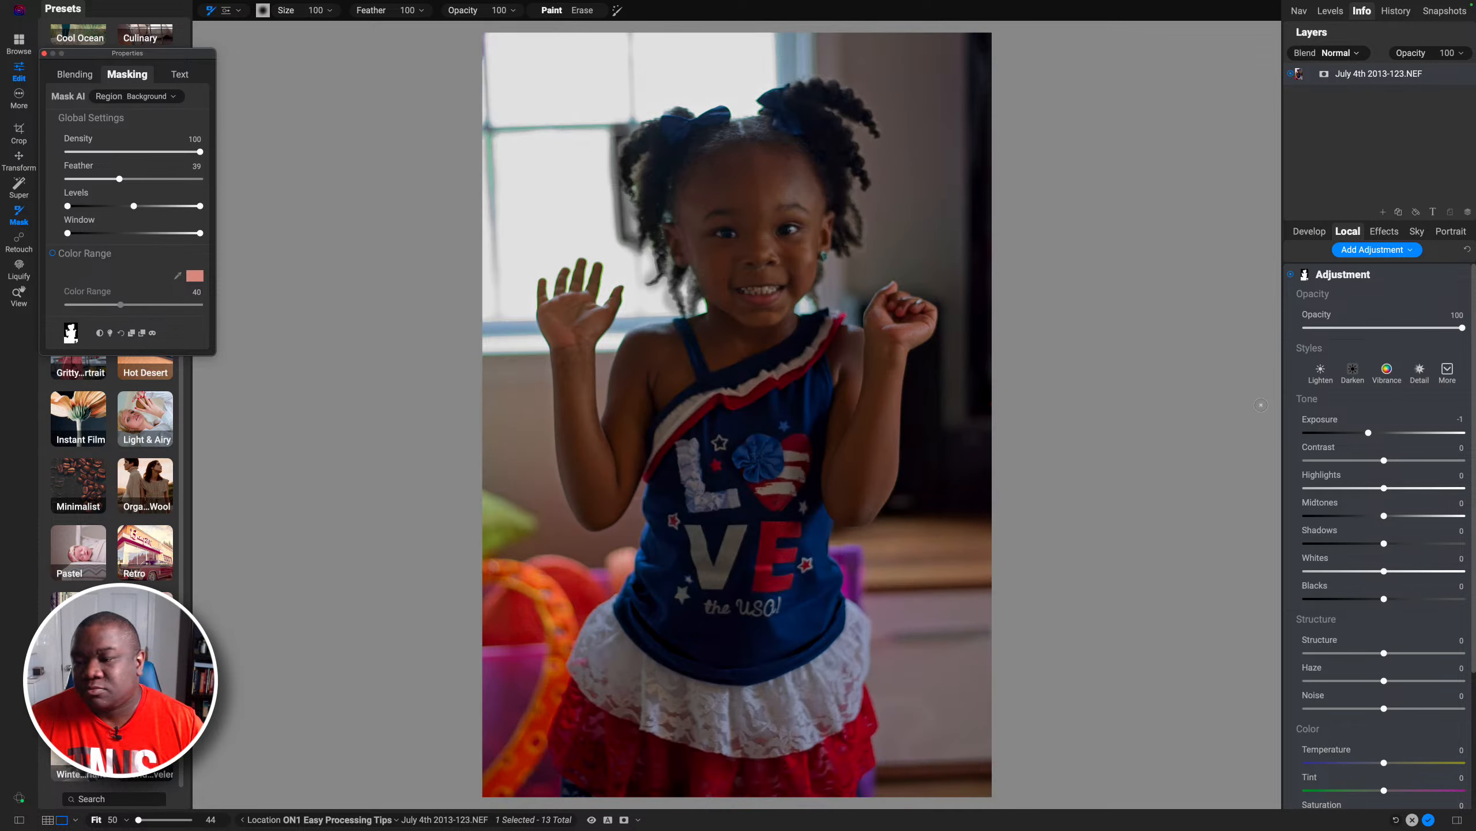
Step: Set the subject adjustment's Exposure to 0.5, Contrast to 8, Shadows to 24 and Blacks to -24
double_click(1323, 418)
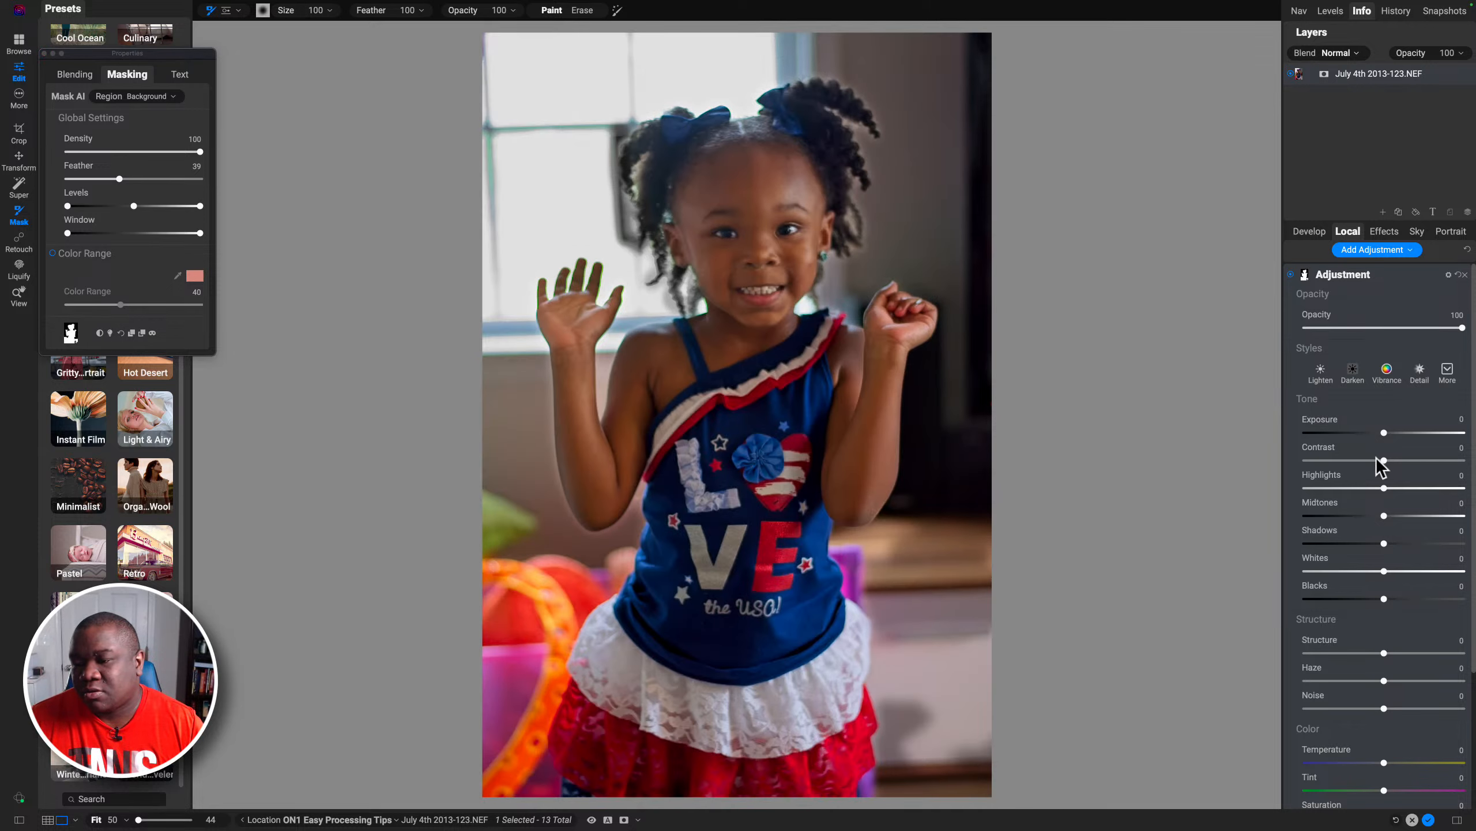
left_click_drag(1384, 543, 1436, 543)
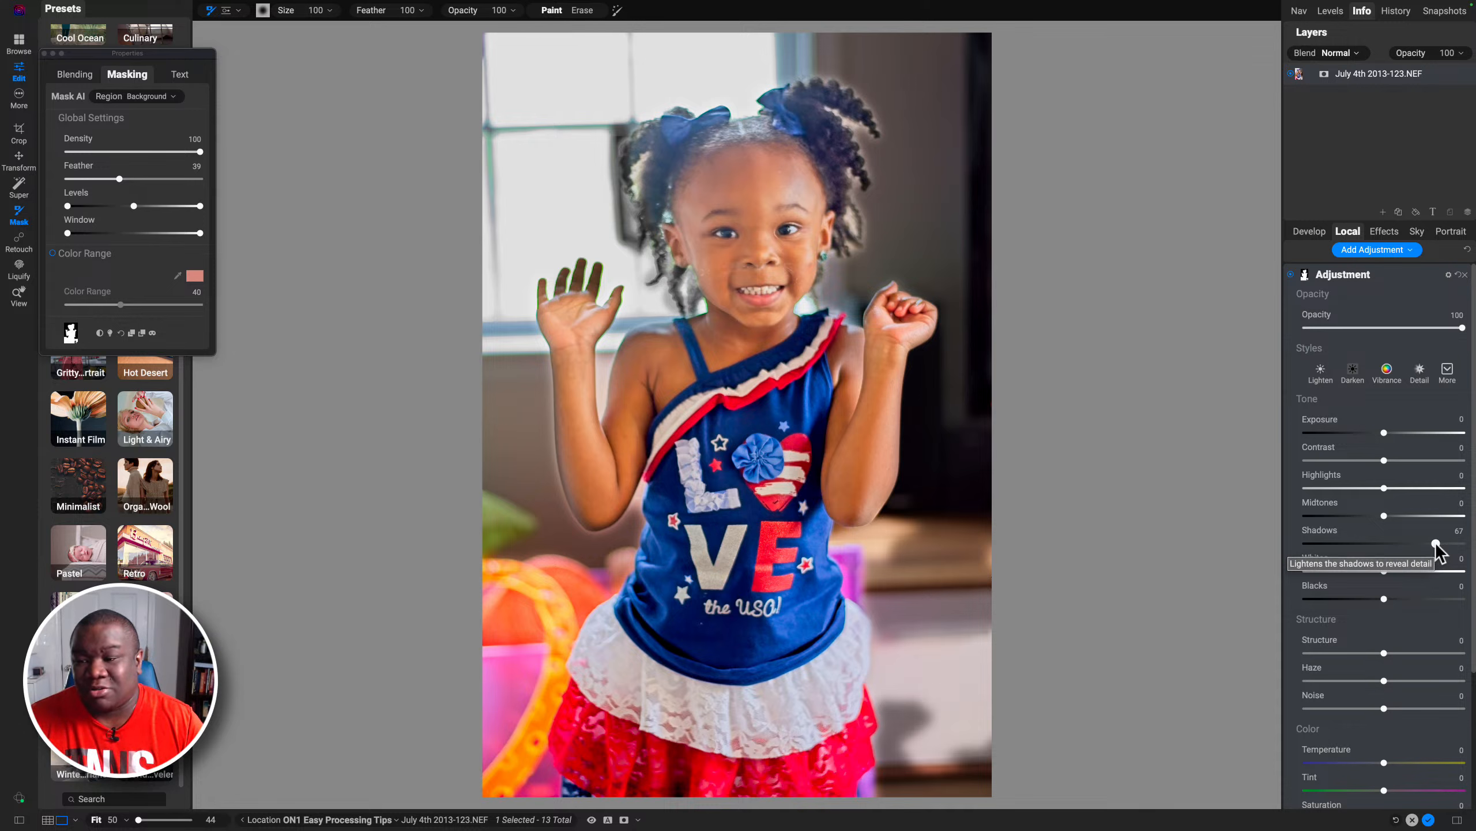
left_click_drag(1384, 460, 1424, 461)
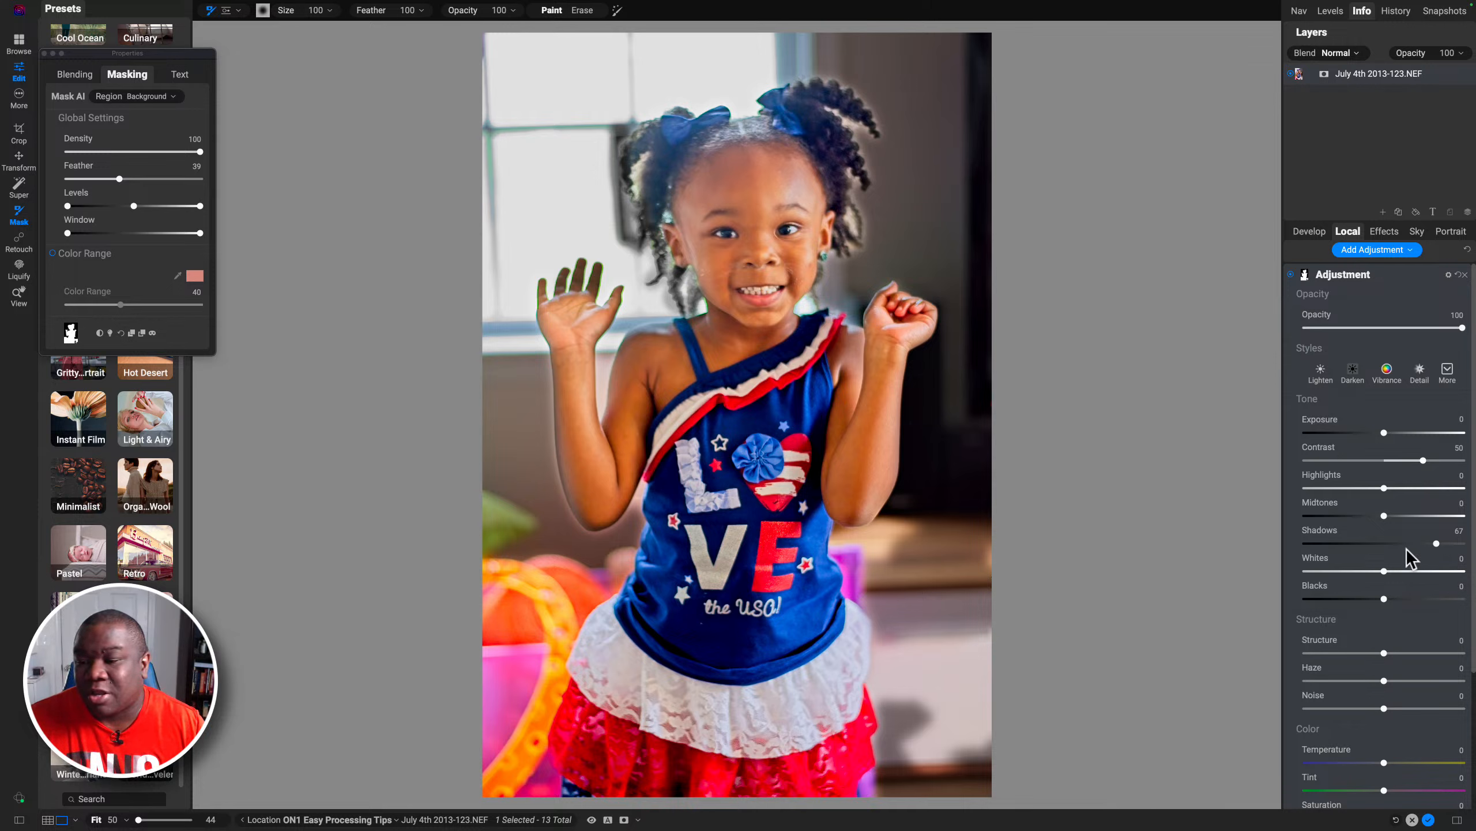
left_click_drag(1436, 544, 1402, 547)
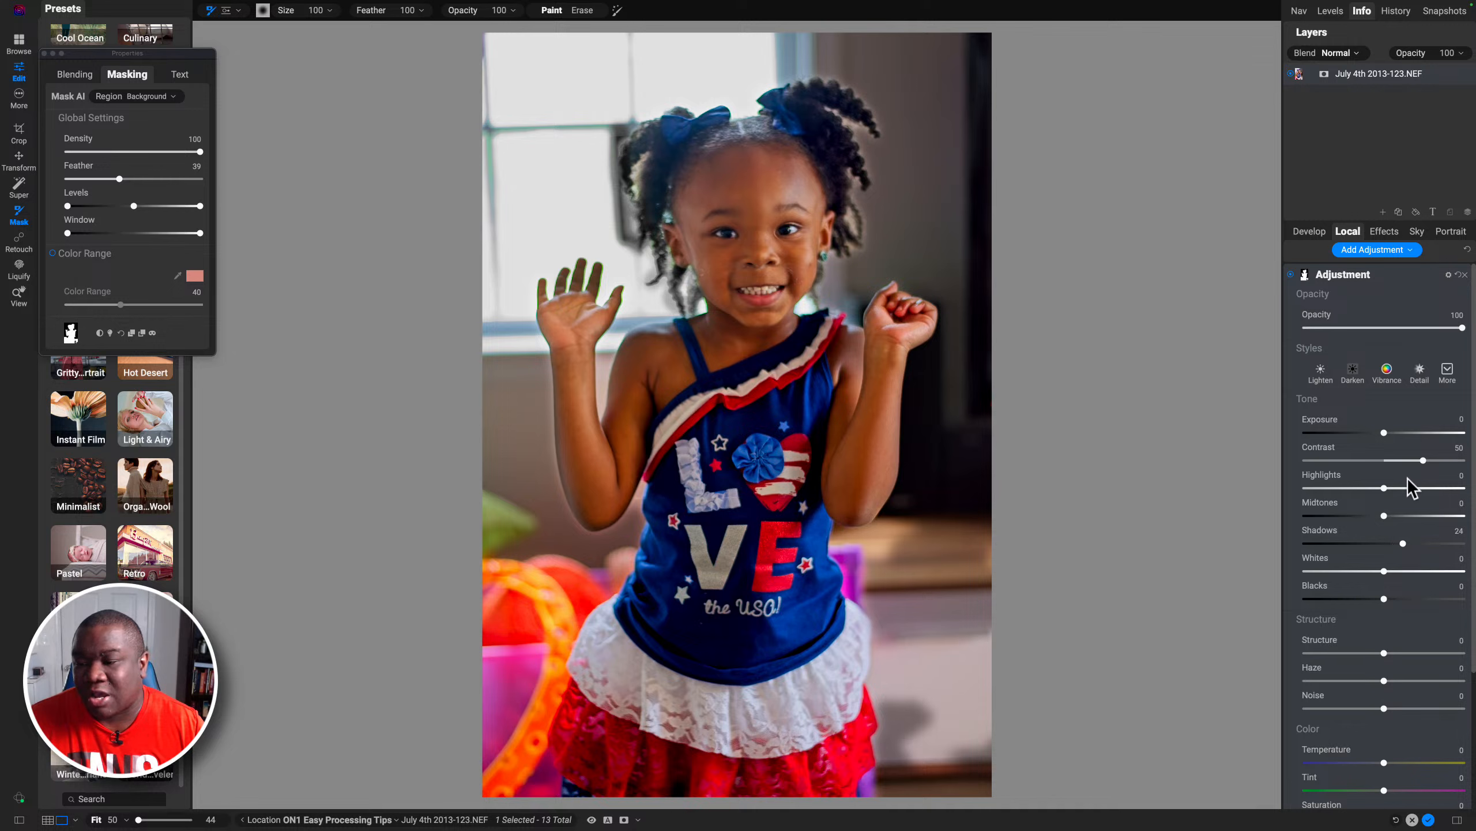
left_click_drag(1422, 461, 1392, 433)
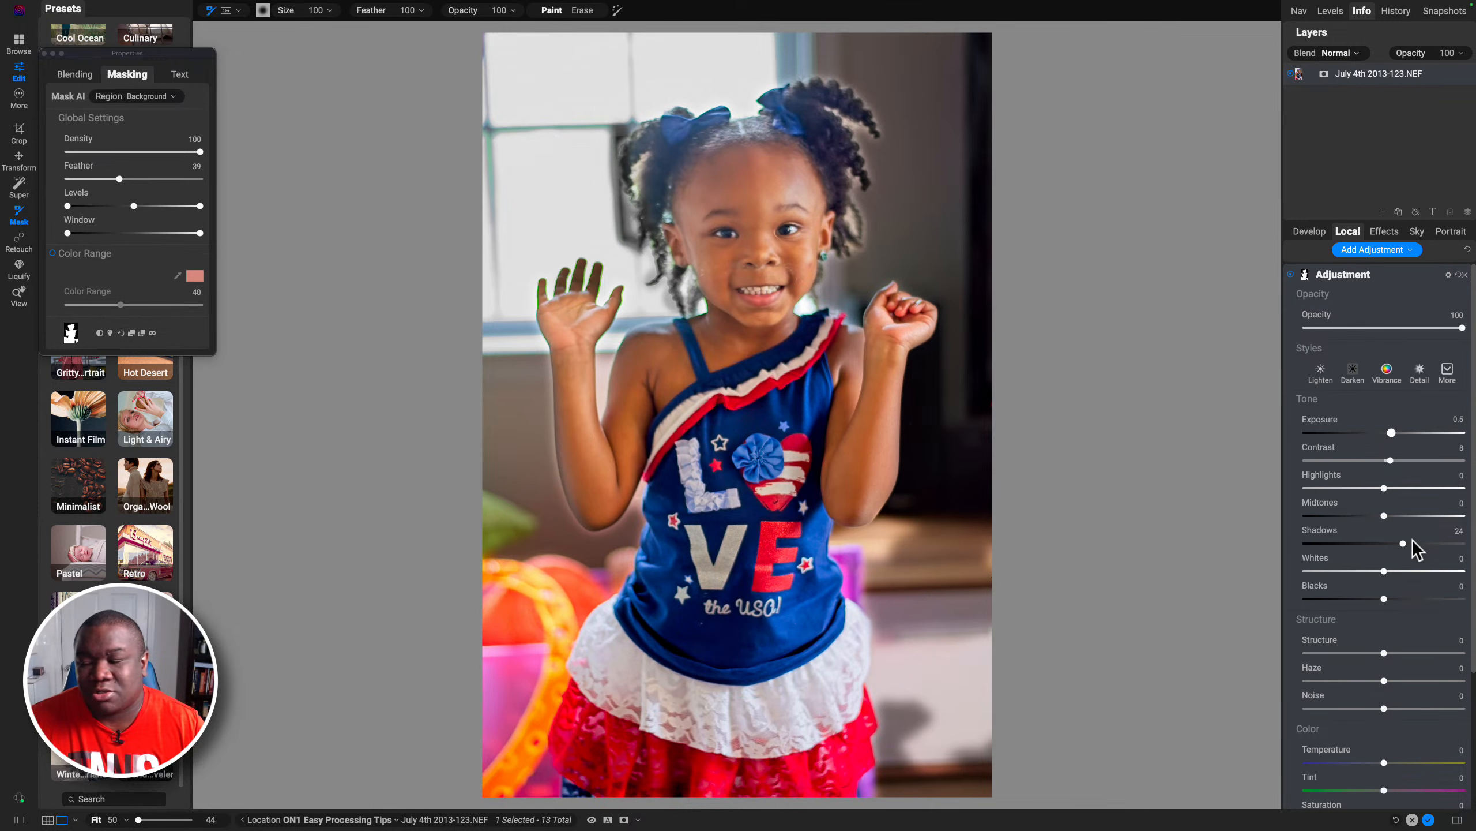
left_click_drag(1383, 598, 1365, 600)
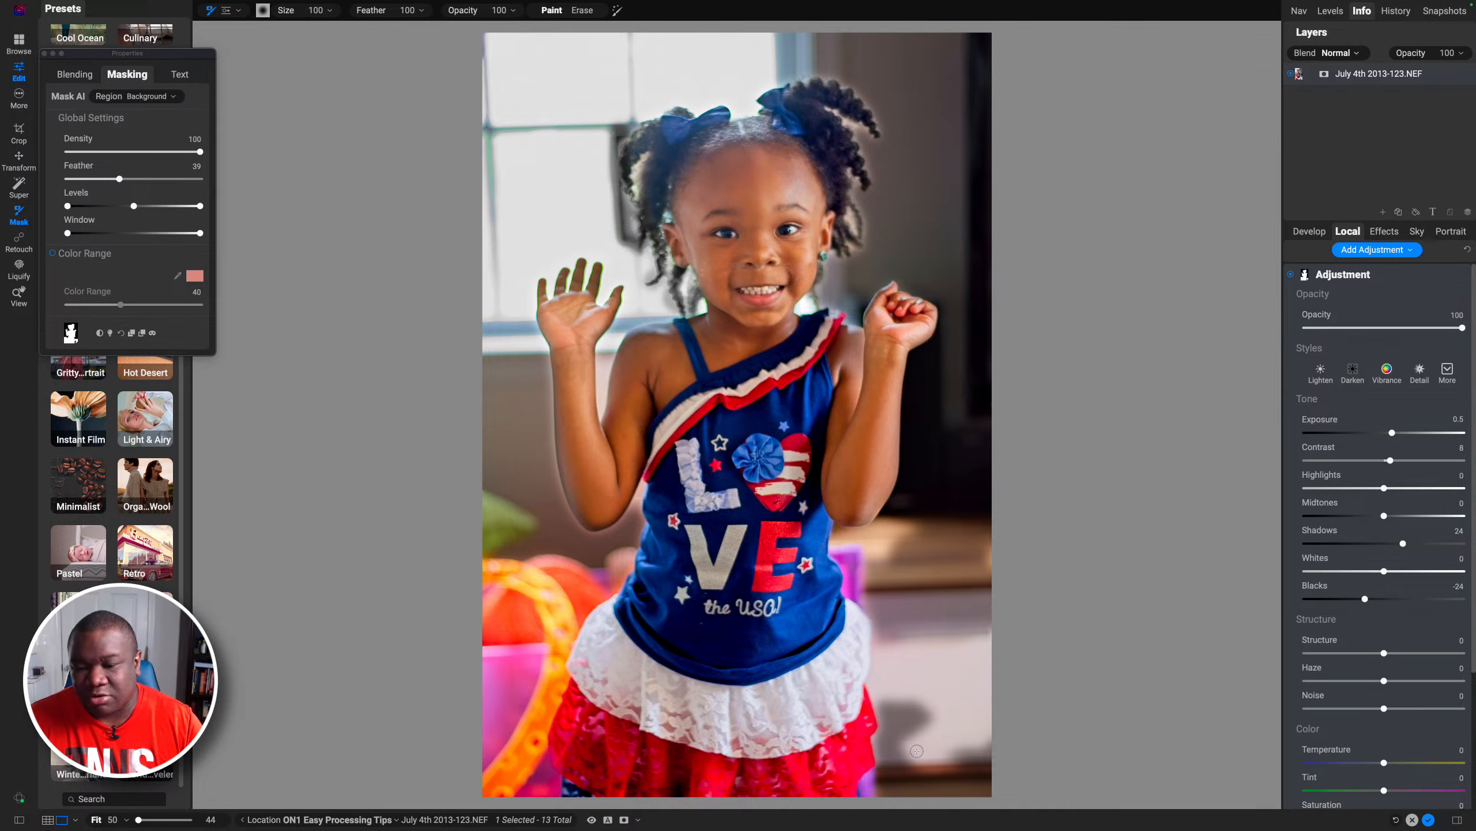
Step: Show the mask, switch to erasing with a 900 brush and erase the mask from the lower-right background
key("bracketright")
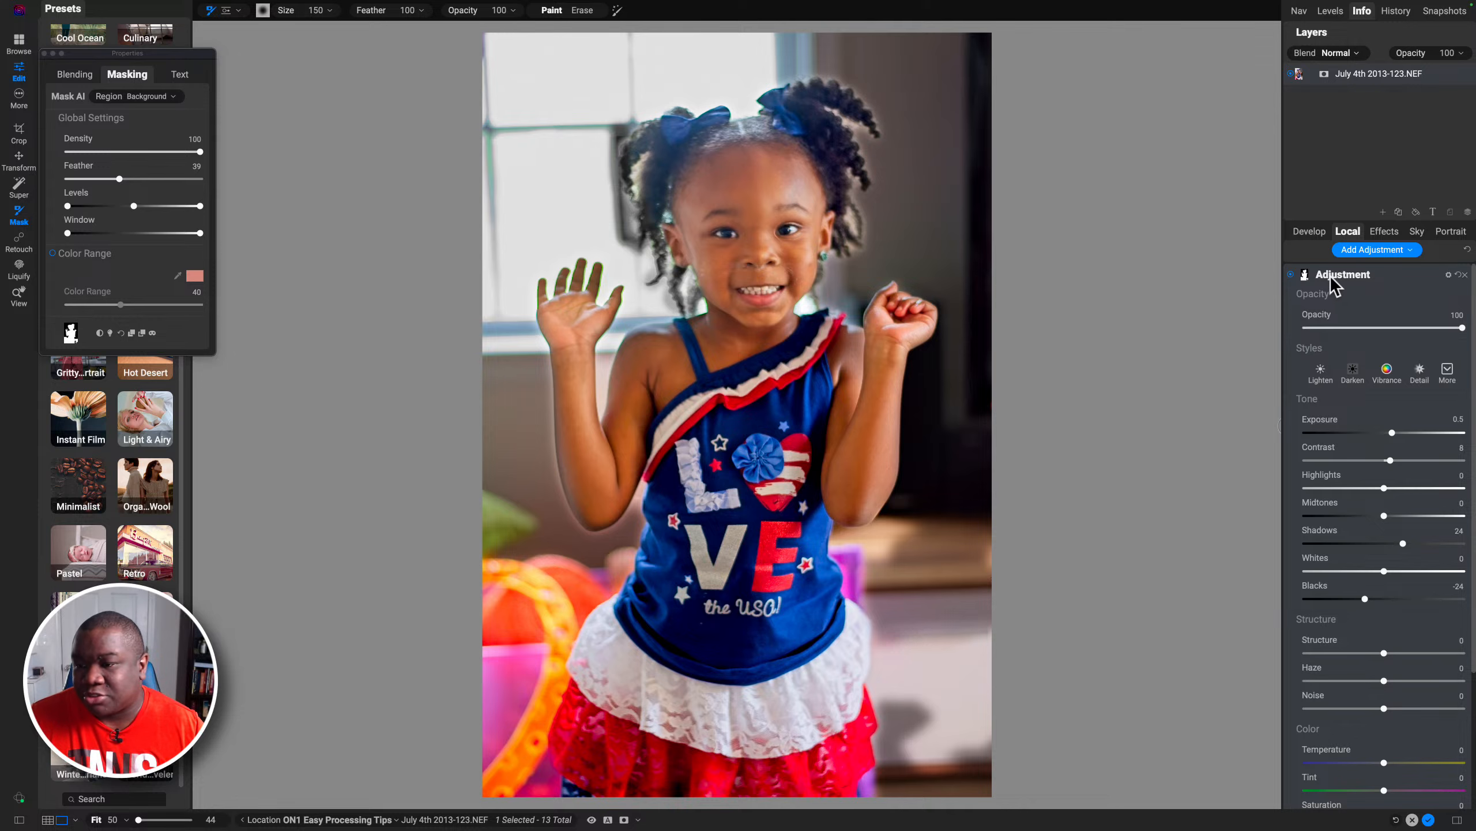
key("m")
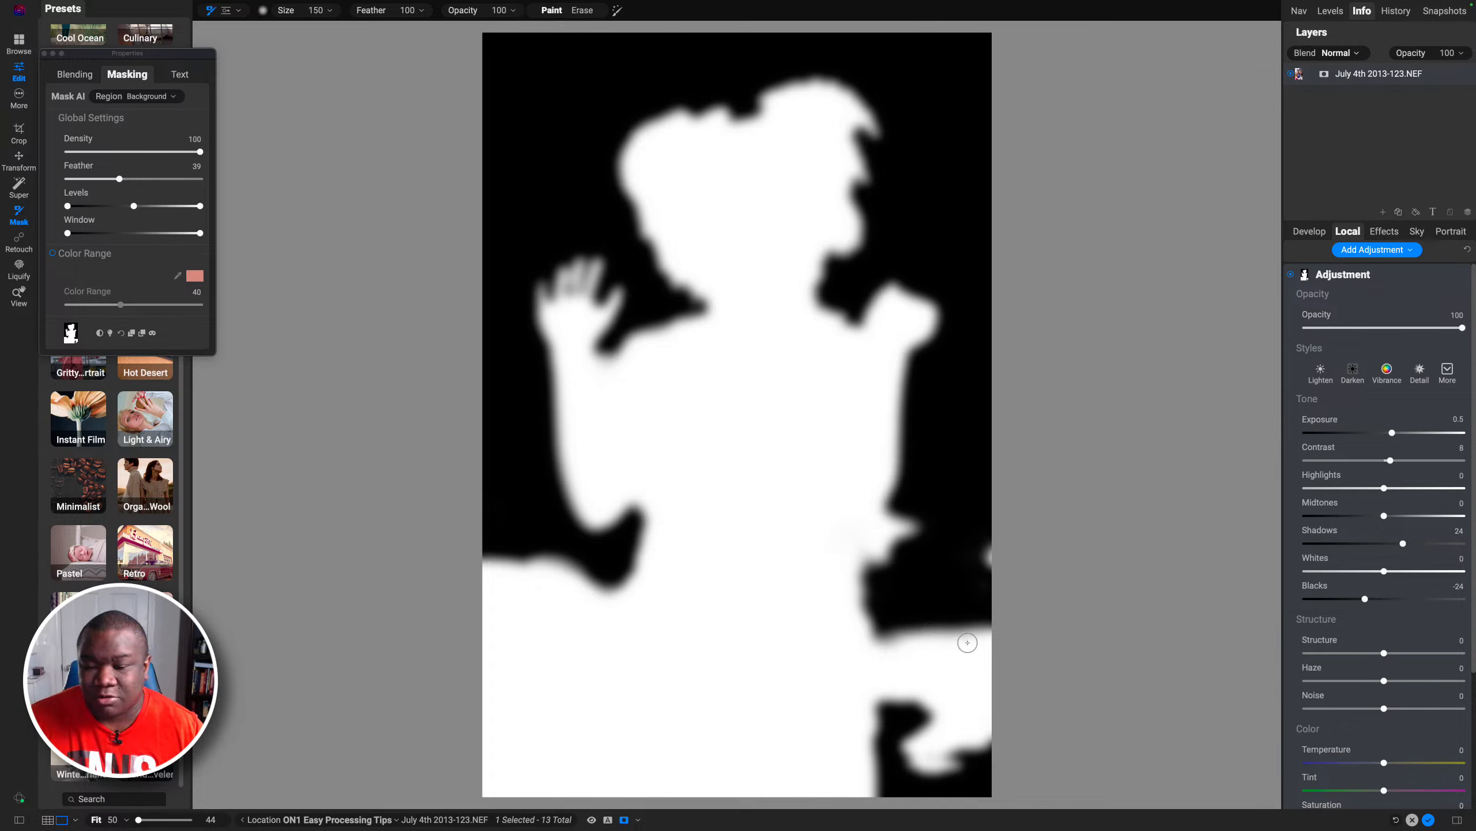
key("x")
key("bracketright")
key("bracketright")
key("bracketright")
key("bracketright")
key("bracketright")
key("bracketright")
key("bracketright")
key("bracketright")
key("bracketright")
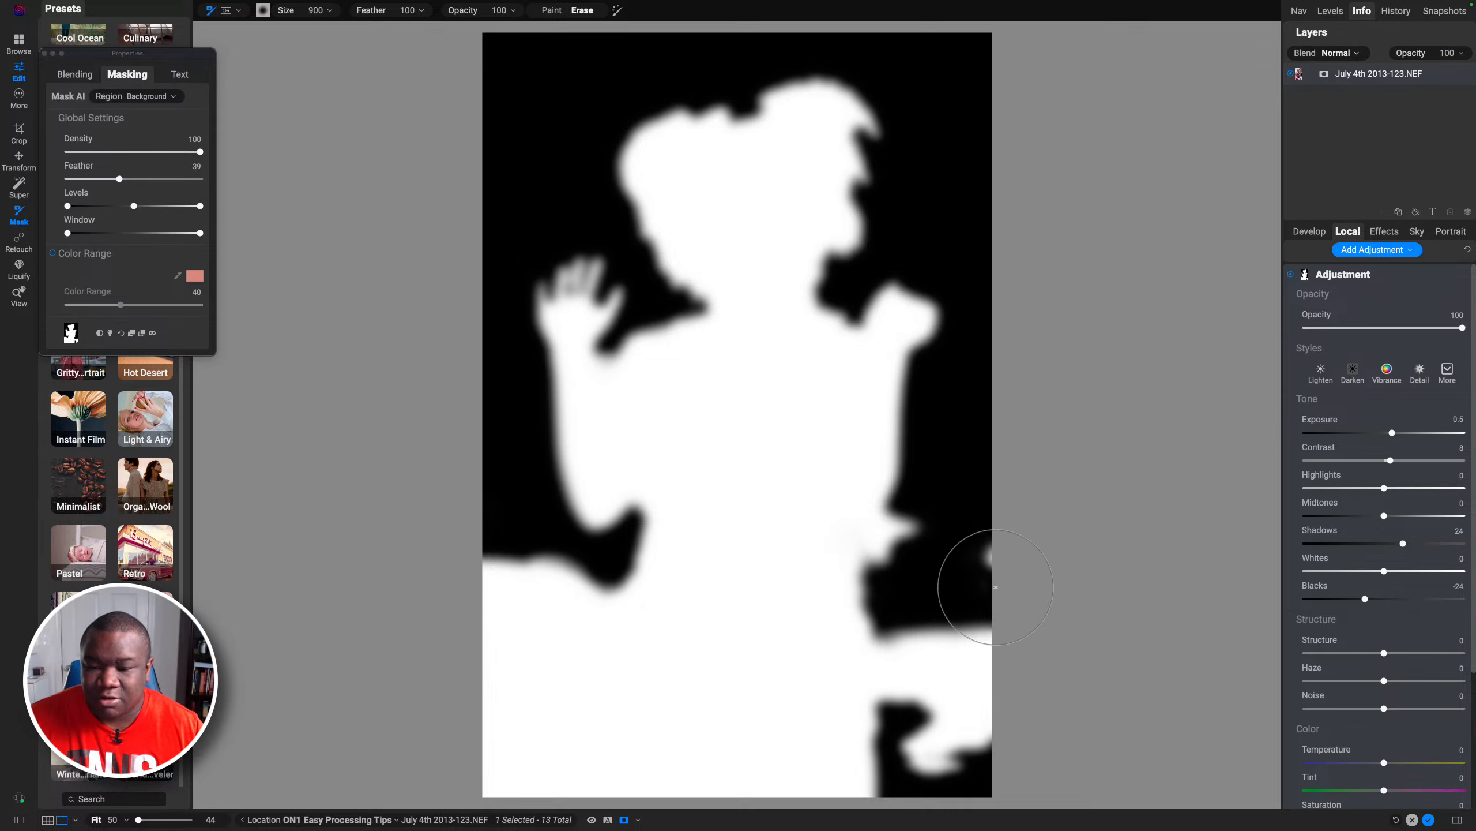
mouse_move(995, 586)
left_mouse_down()
mouse_move(956, 634)
mouse_move(938, 739)
mouse_move(952, 781)
mouse_move(932, 624)
mouse_move(922, 683)
mouse_move(950, 772)
mouse_move(946, 705)
left_mouse_up()
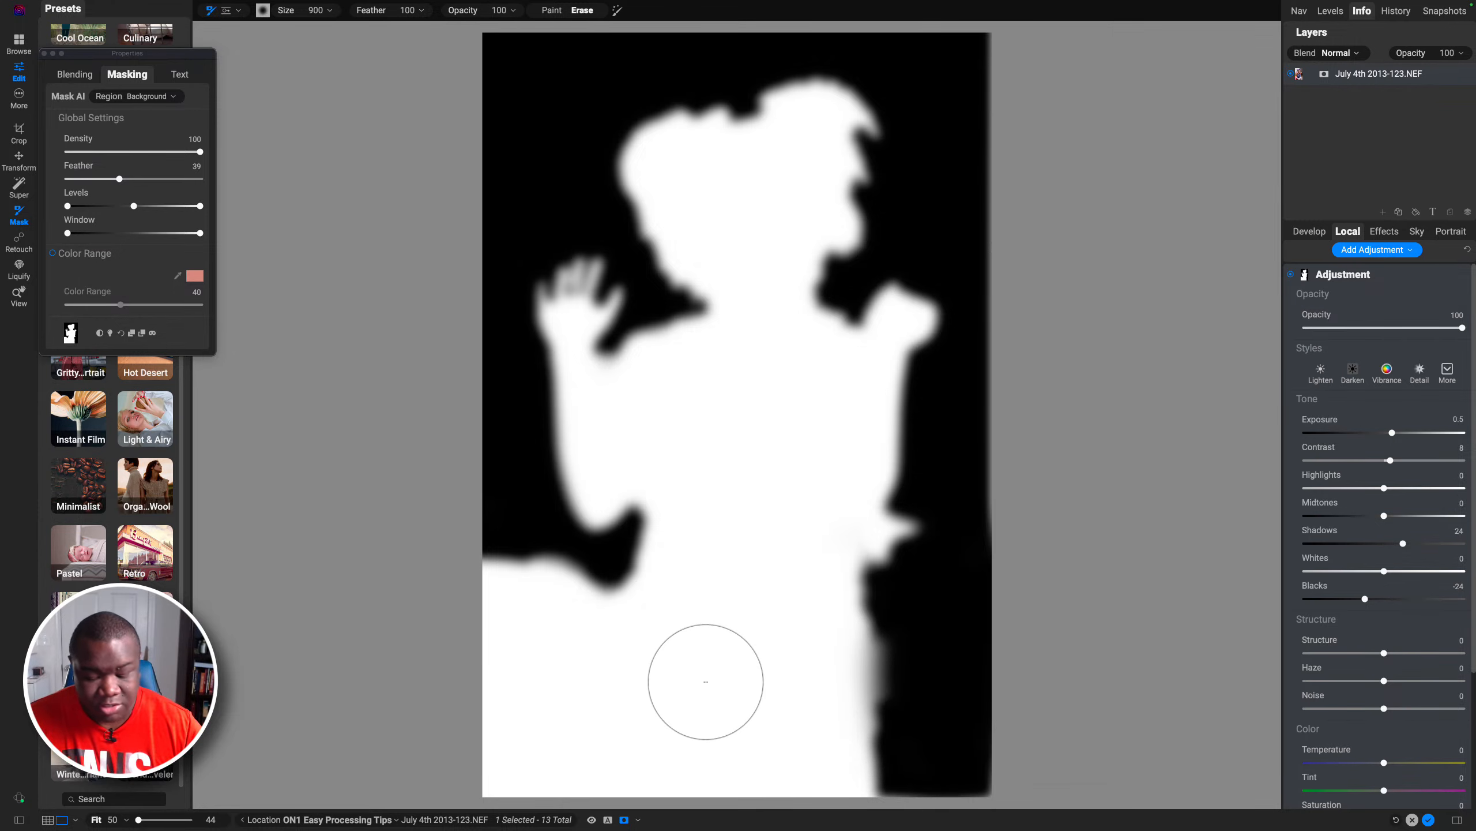
Step: Return to the photo view and erase the mask beside the subject's right elbow with a 600 brush
key("o")
key("[")
key("[")
key("[")
key("[")
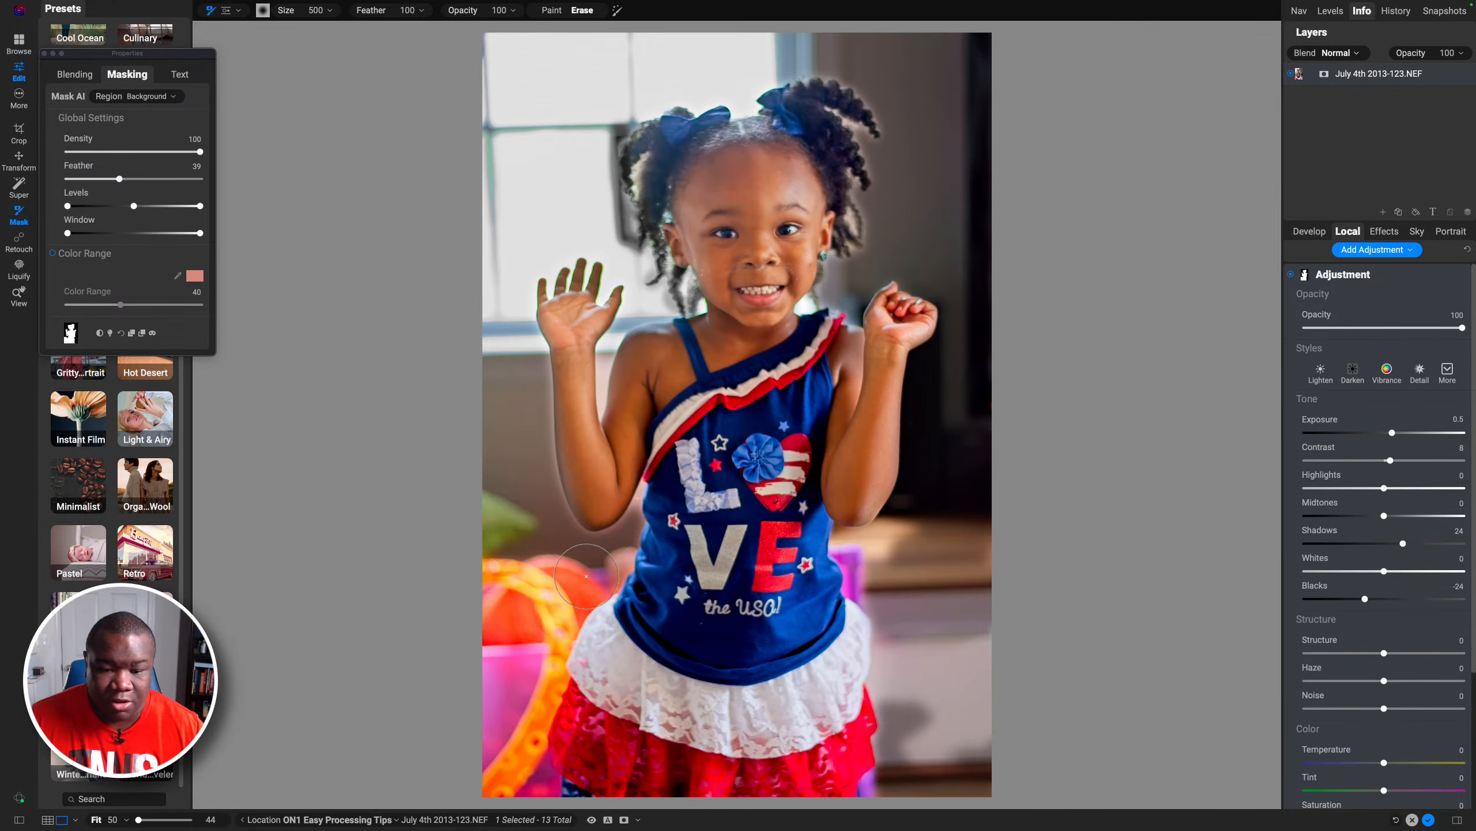
key("bracketright")
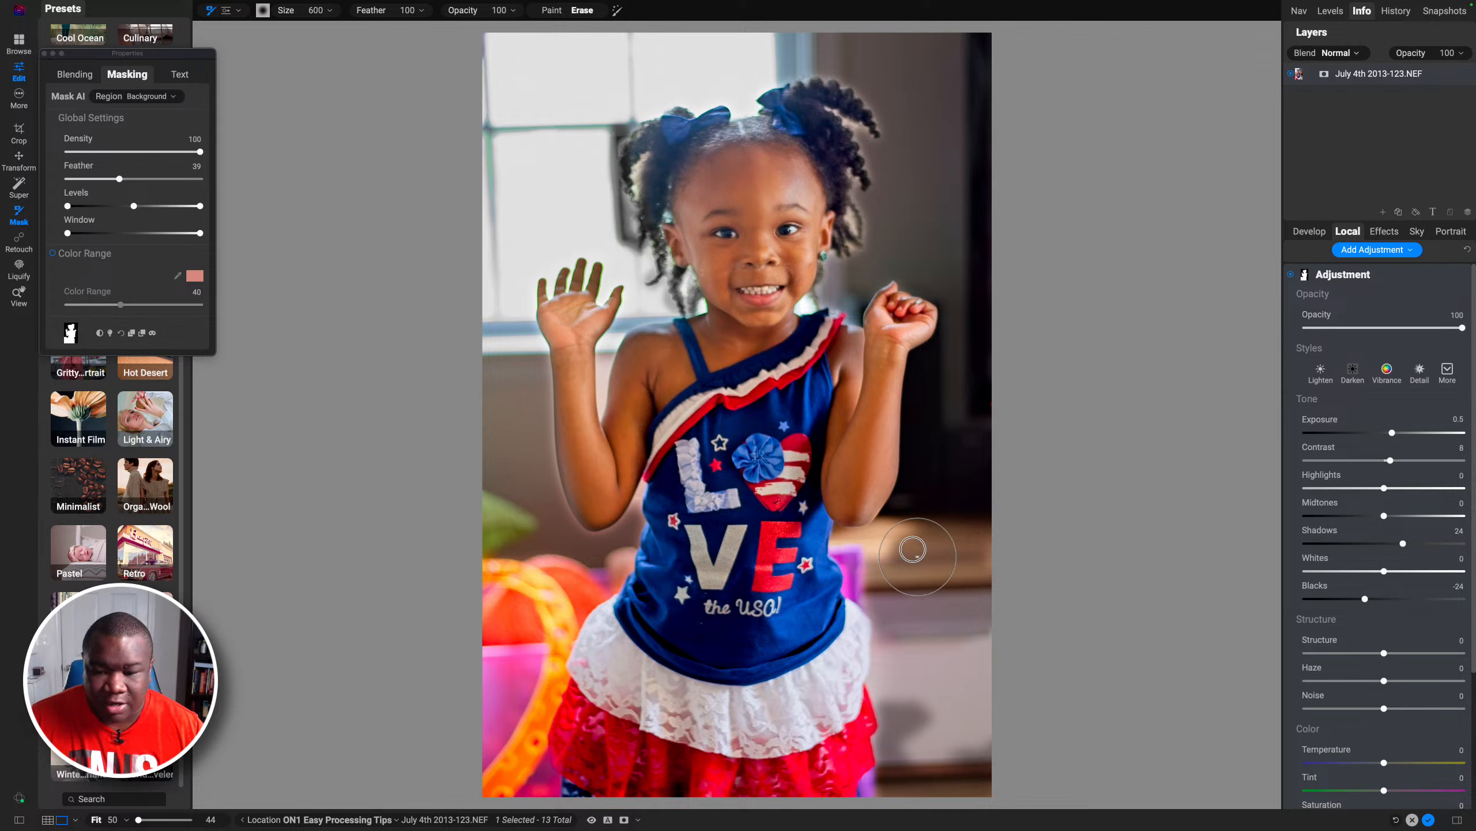
mouse_move(859, 568)
left_mouse_down()
mouse_move(927, 536)
mouse_move(883, 568)
left_mouse_up()
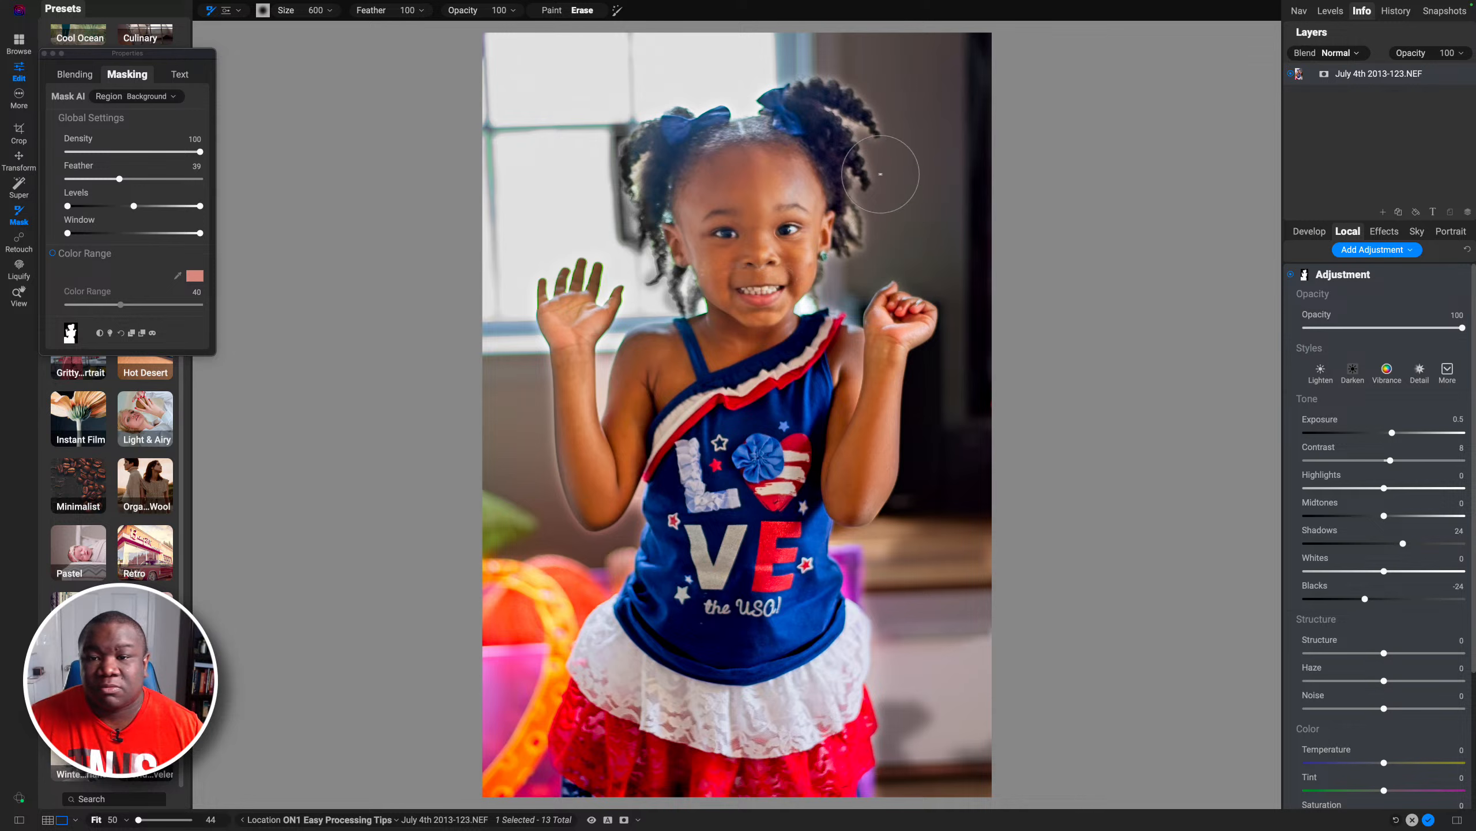
Step: Collapse the subject adjustment and toggle the before/after preview to compare the edit
key("bracketleft")
key("bracketleft")
key("bracketleft")
key("bracketleft")
key("bracketleft")
key("bracketleft")
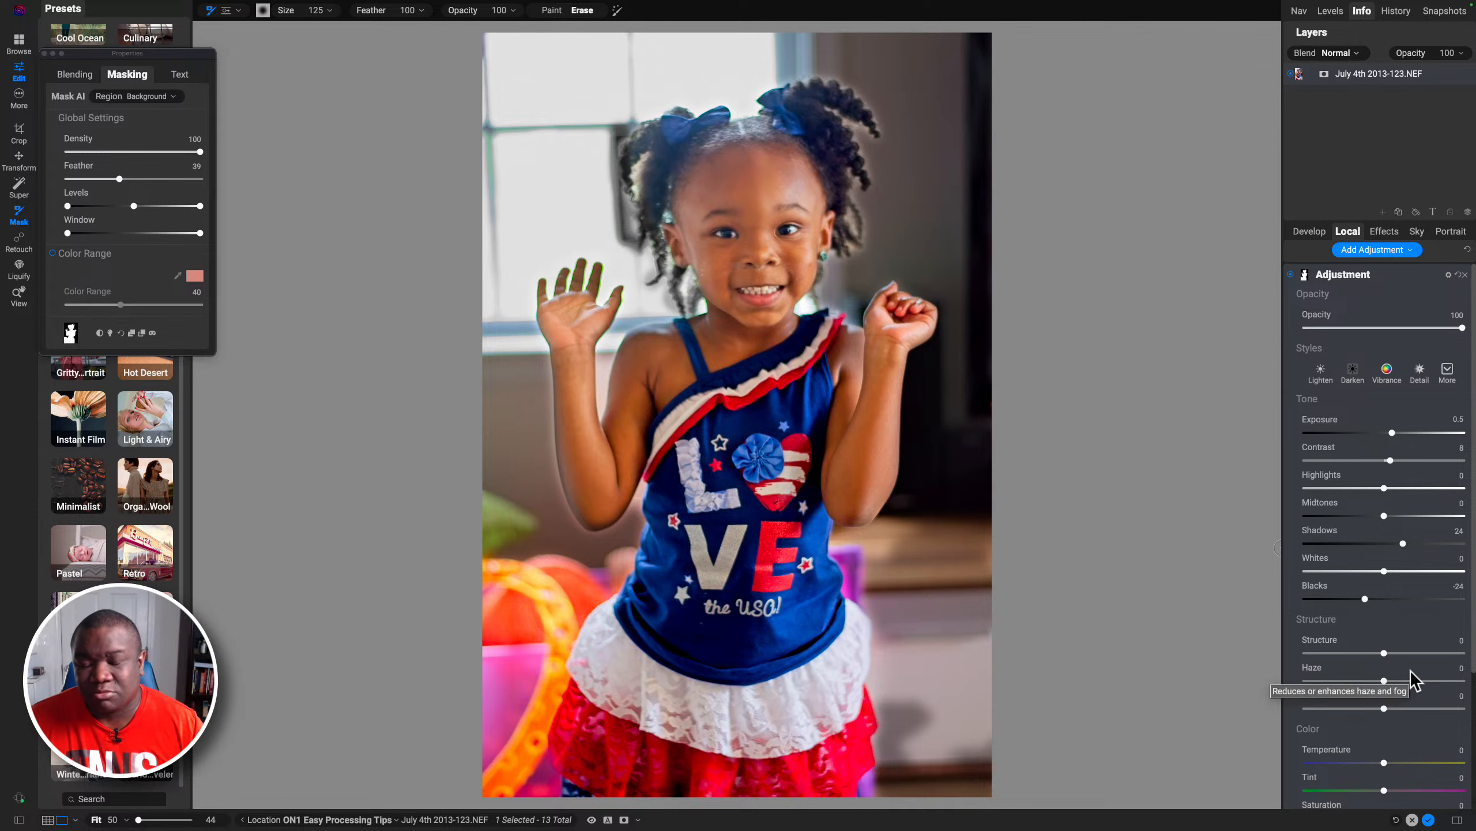
left_click(1368, 274)
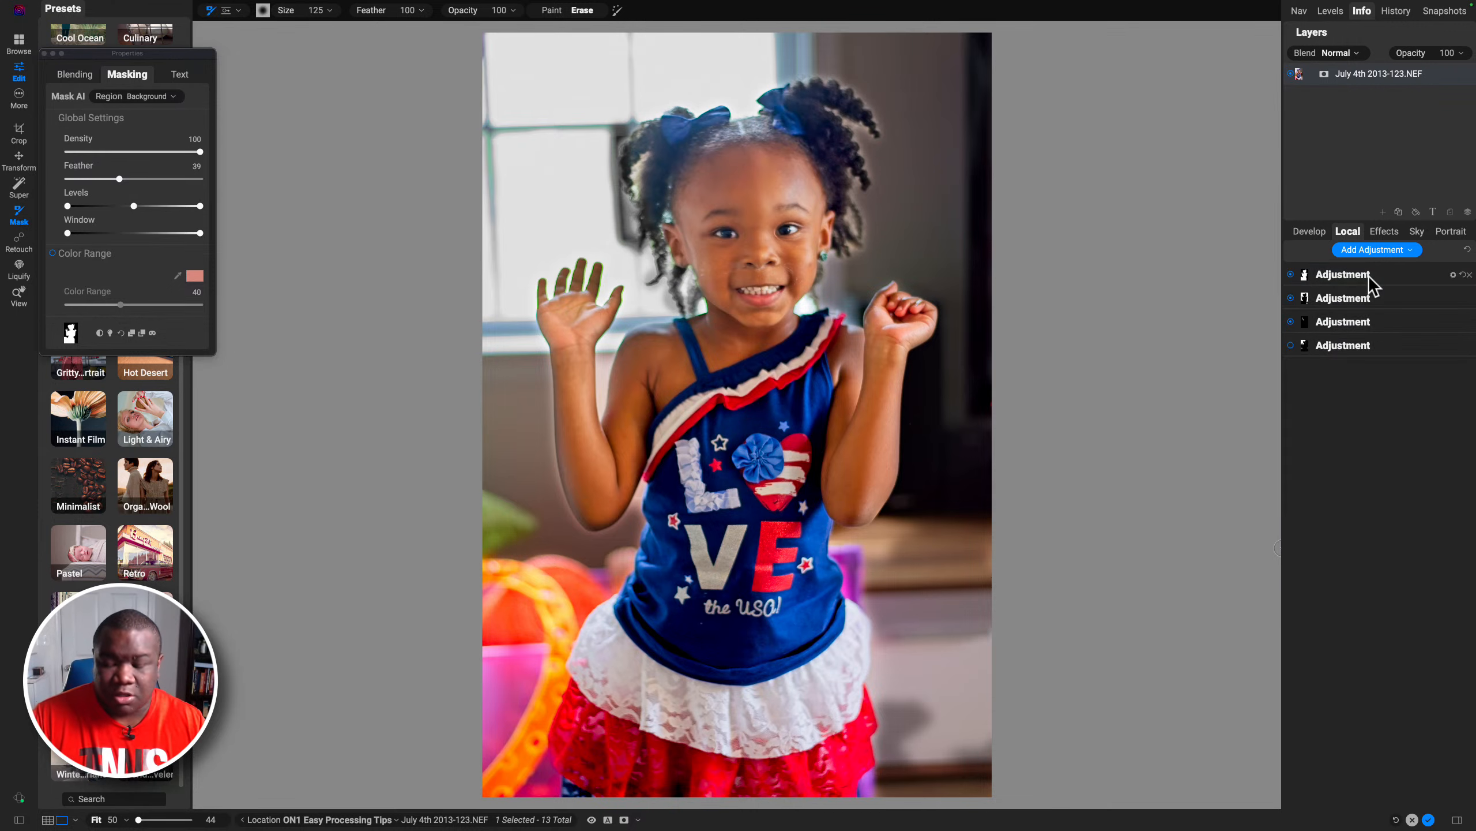
key("backslash")
key("backslash")
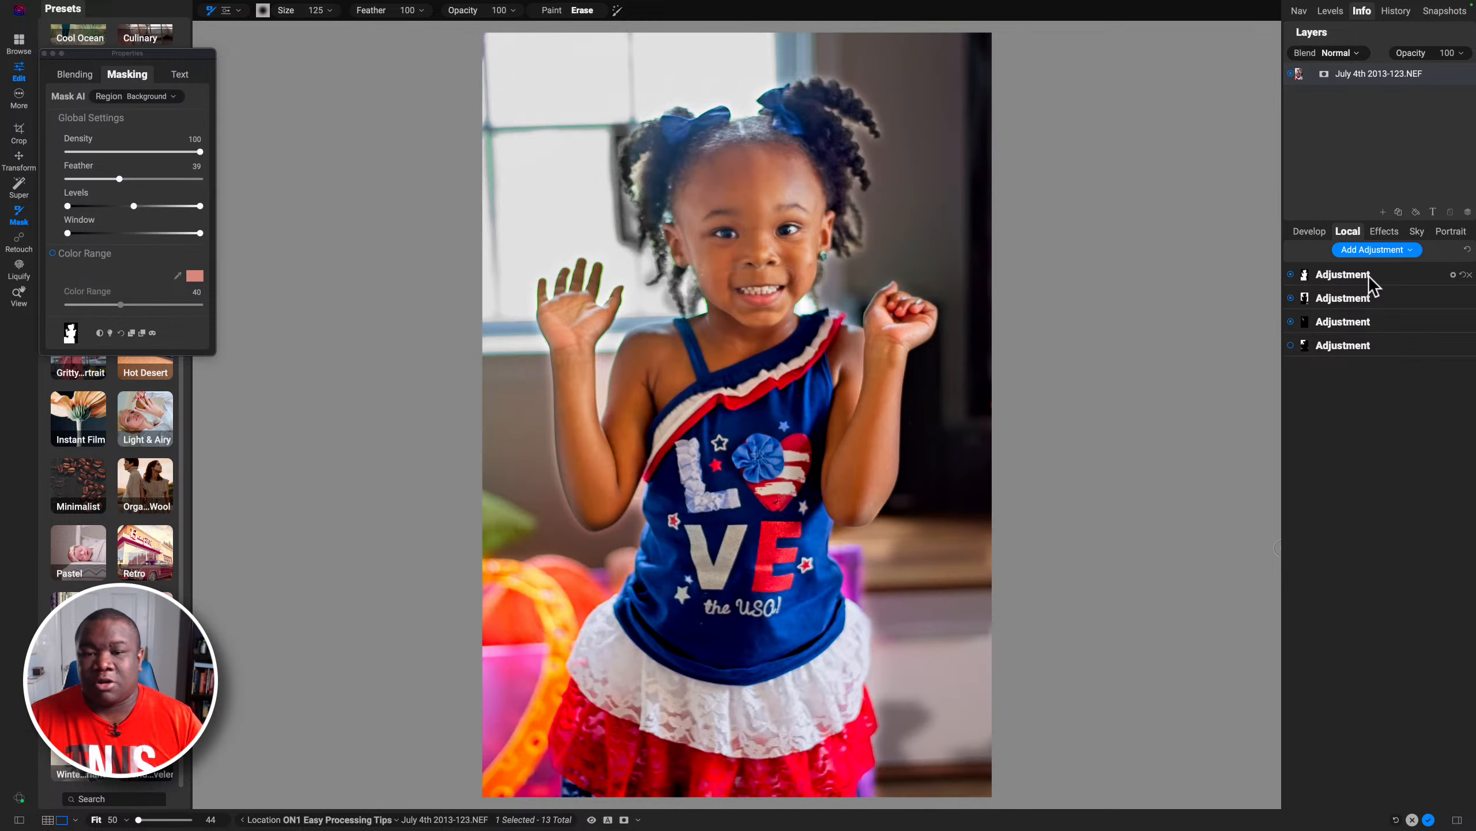